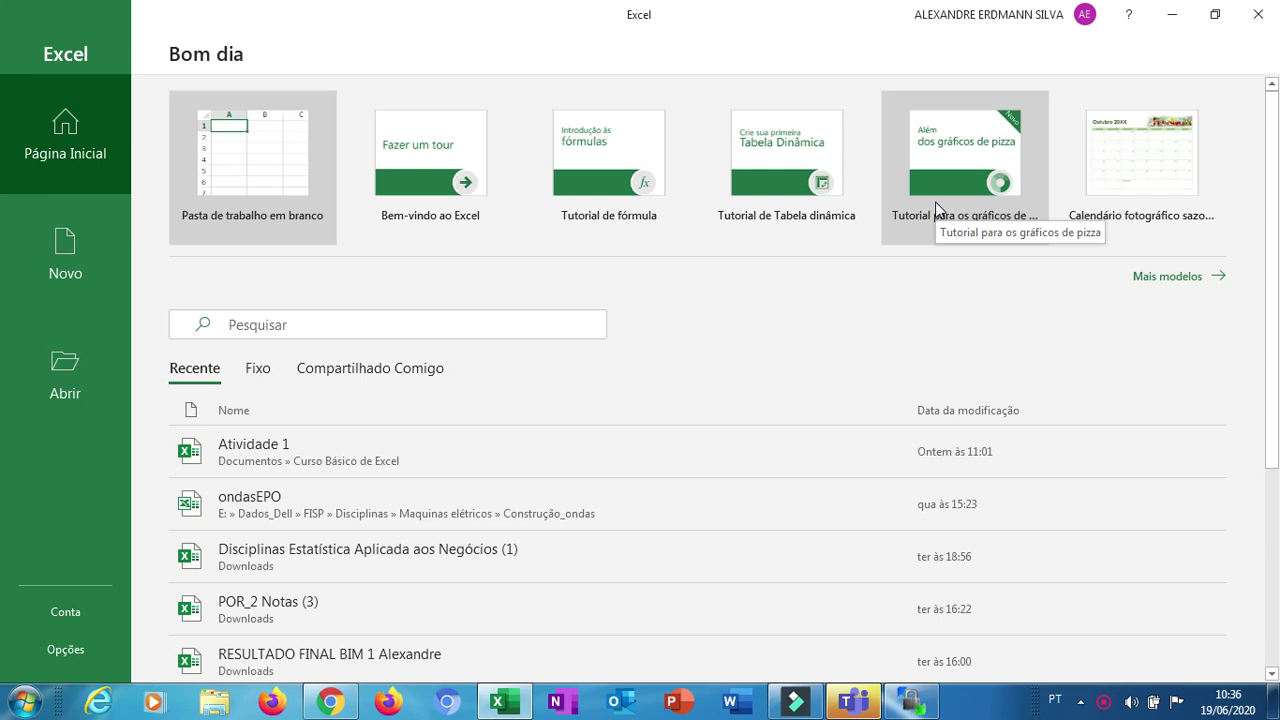
Create a blank workbook and enter the header "Funcionário" in cell A1
left_click(288, 160)
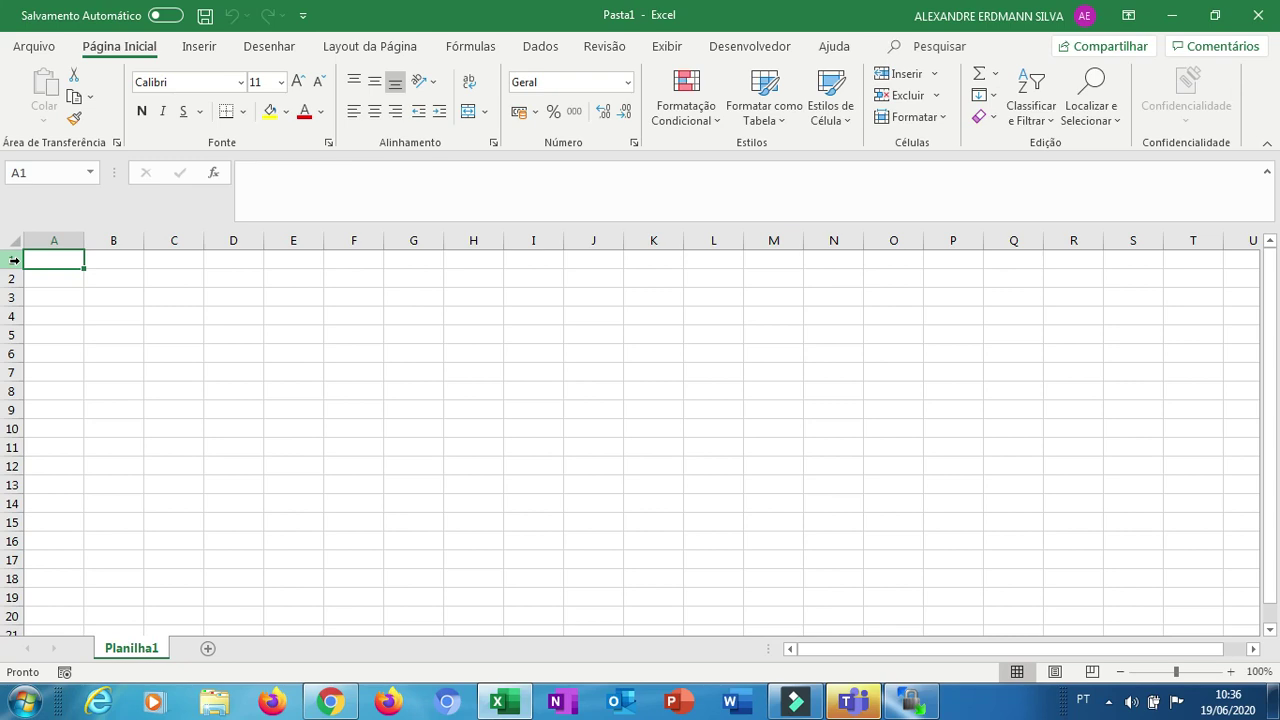
type("Fun")
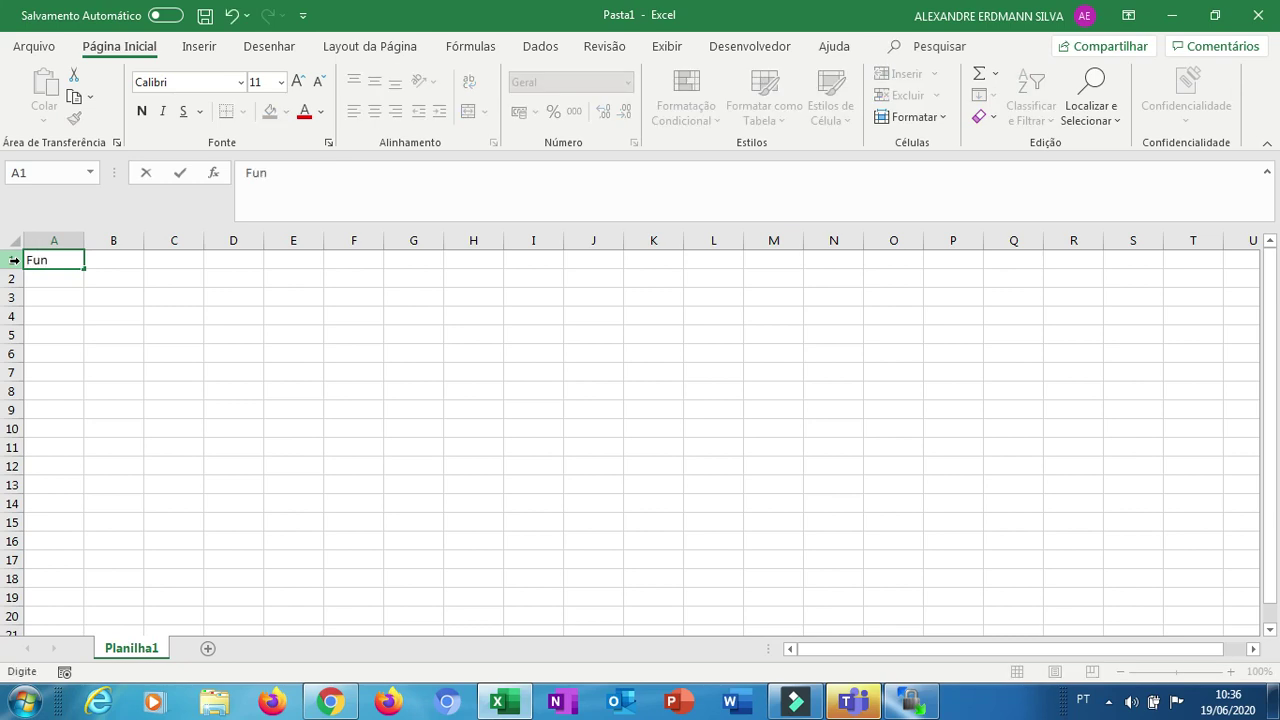
type("cionário")
key("Tab")
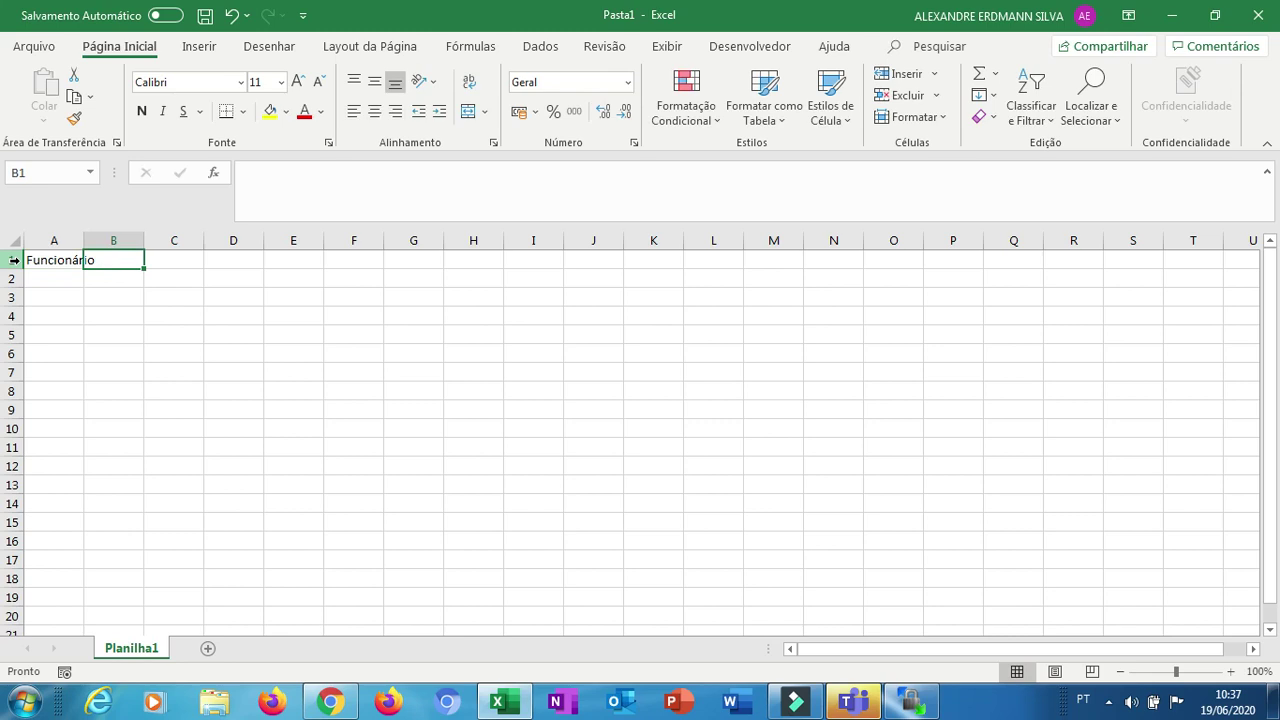
Enter the header "Cidade / UF" in cell B1
key("Left")
key("Right")
type("Cidade")
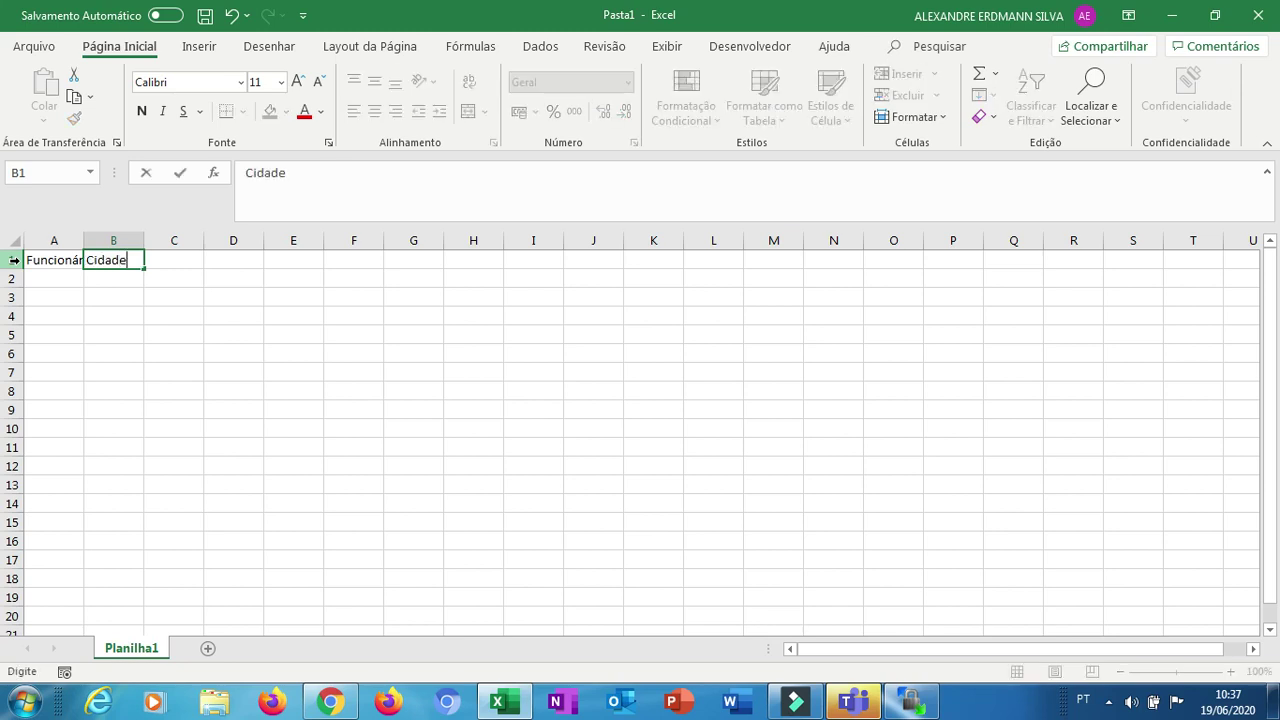
type(" / UF")
key("Return")
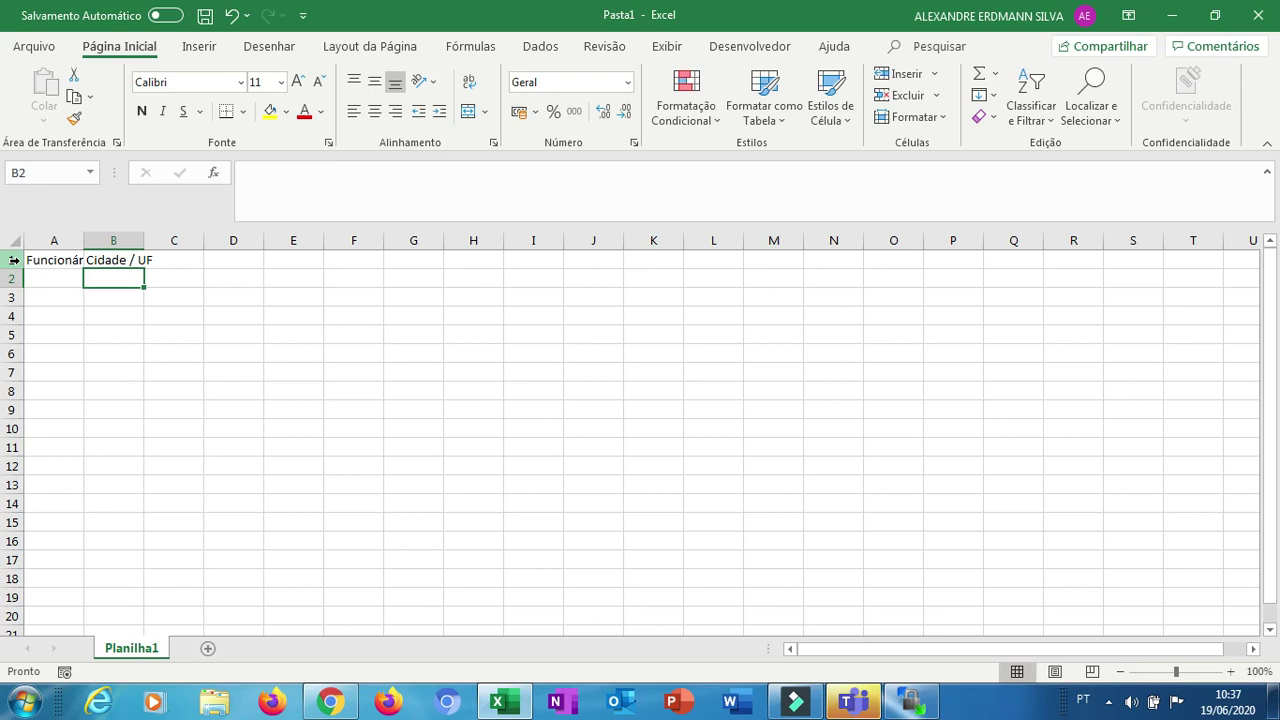
Add the headers "Data de Nascimento" in C1 and "Horário de Entrada" in D1
key("Up")
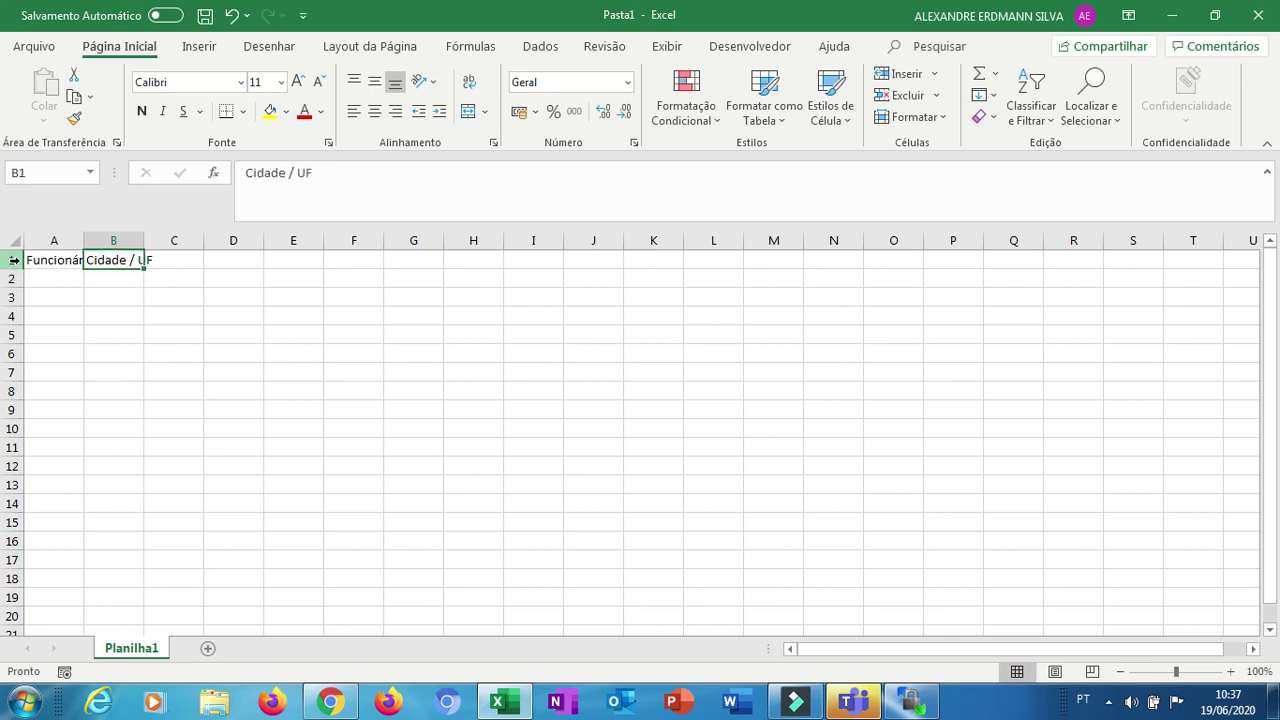
key("Right")
type("Data de")
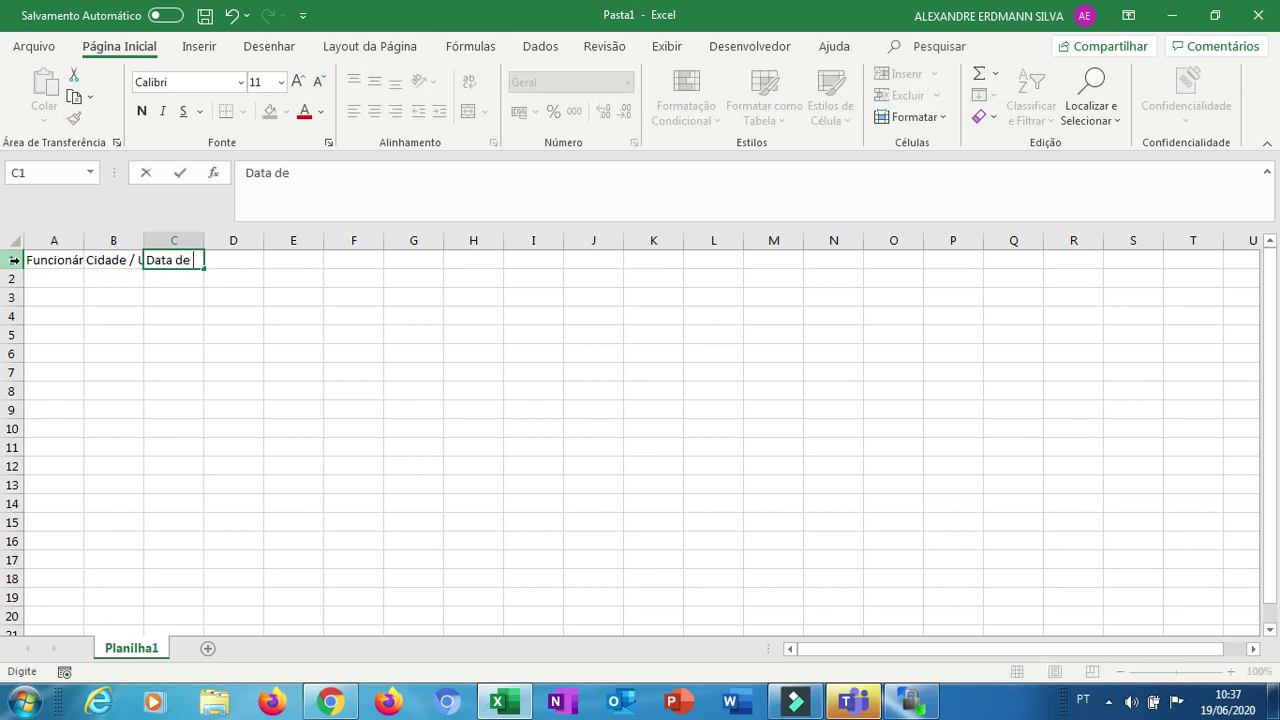
type(" Nascimento")
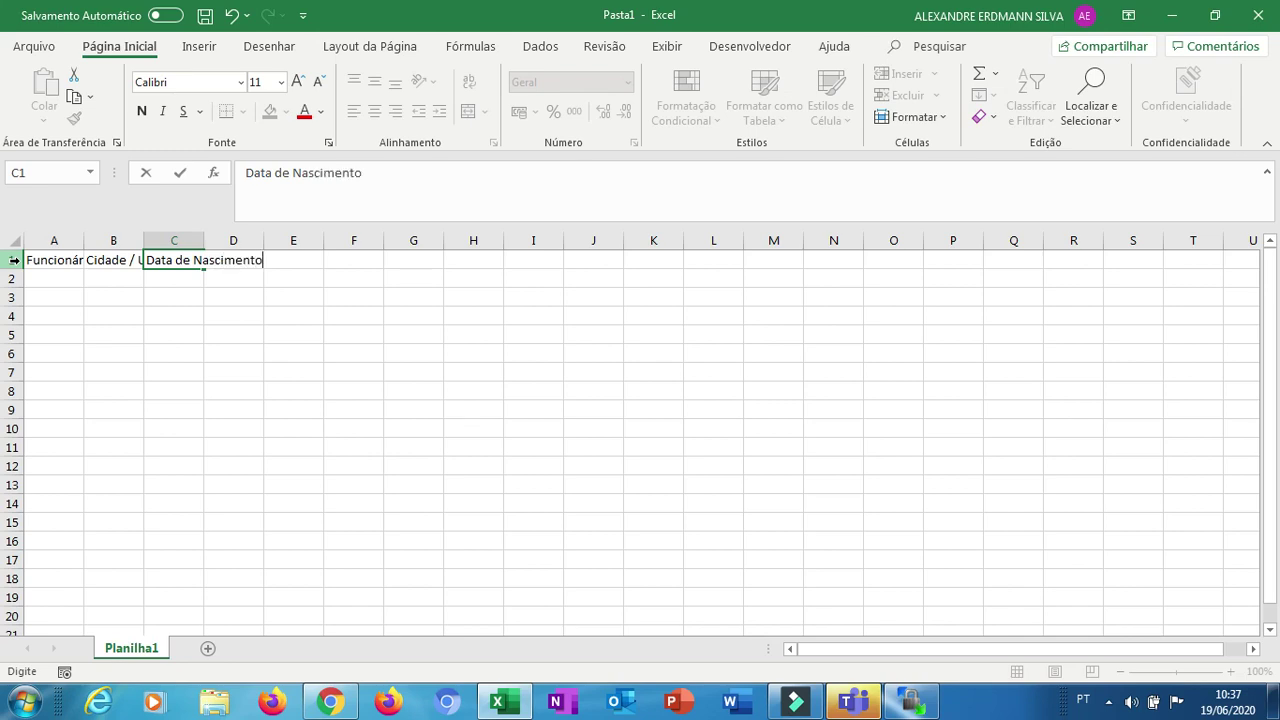
key("Tab")
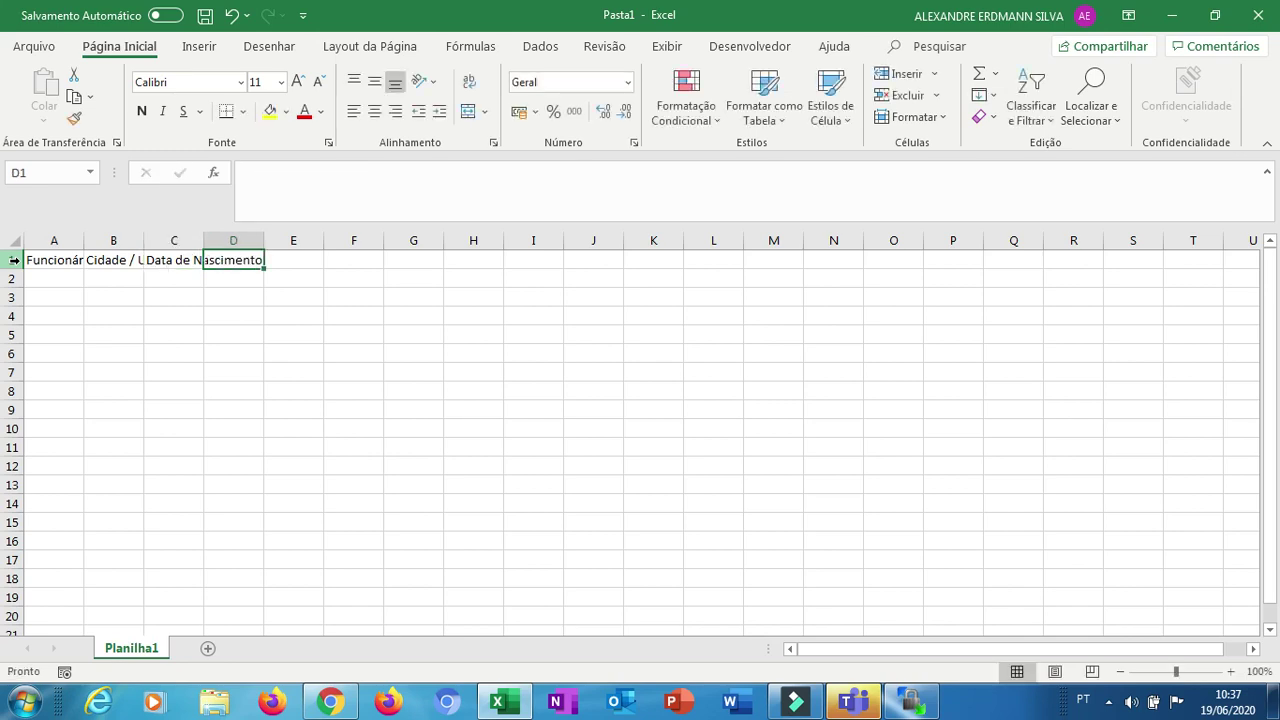
type("H")
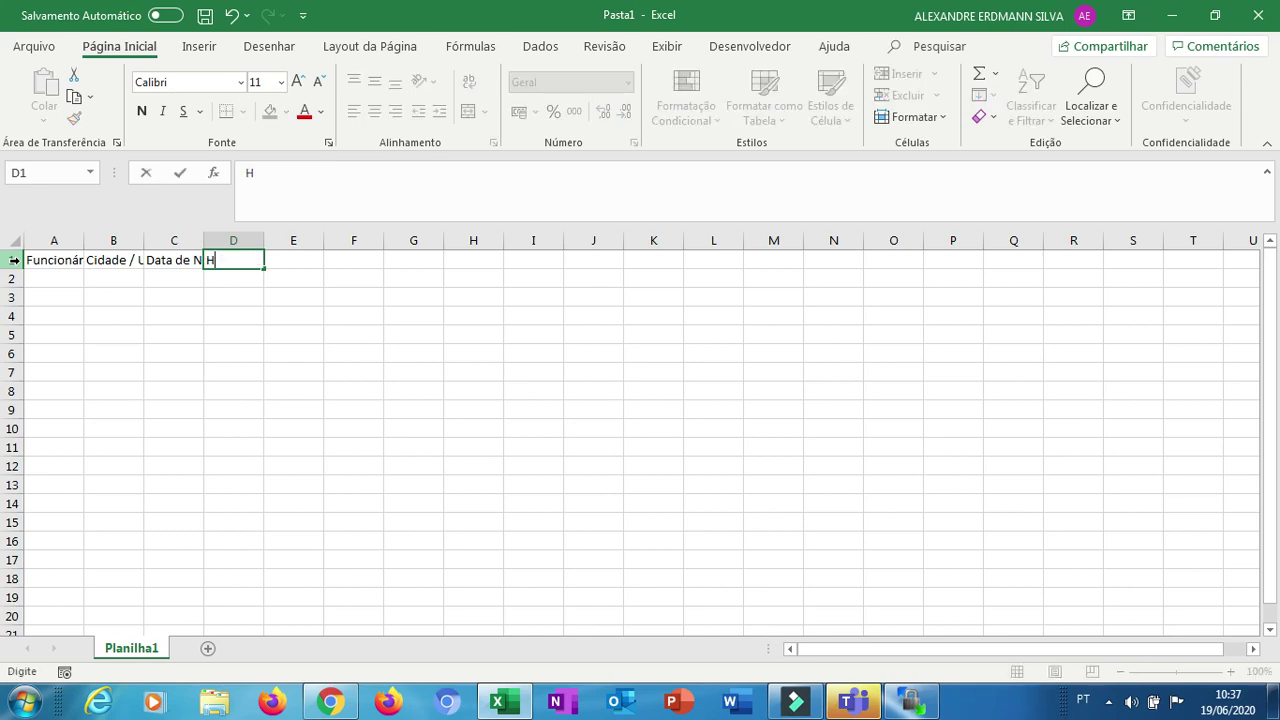
type("orário de Entrada")
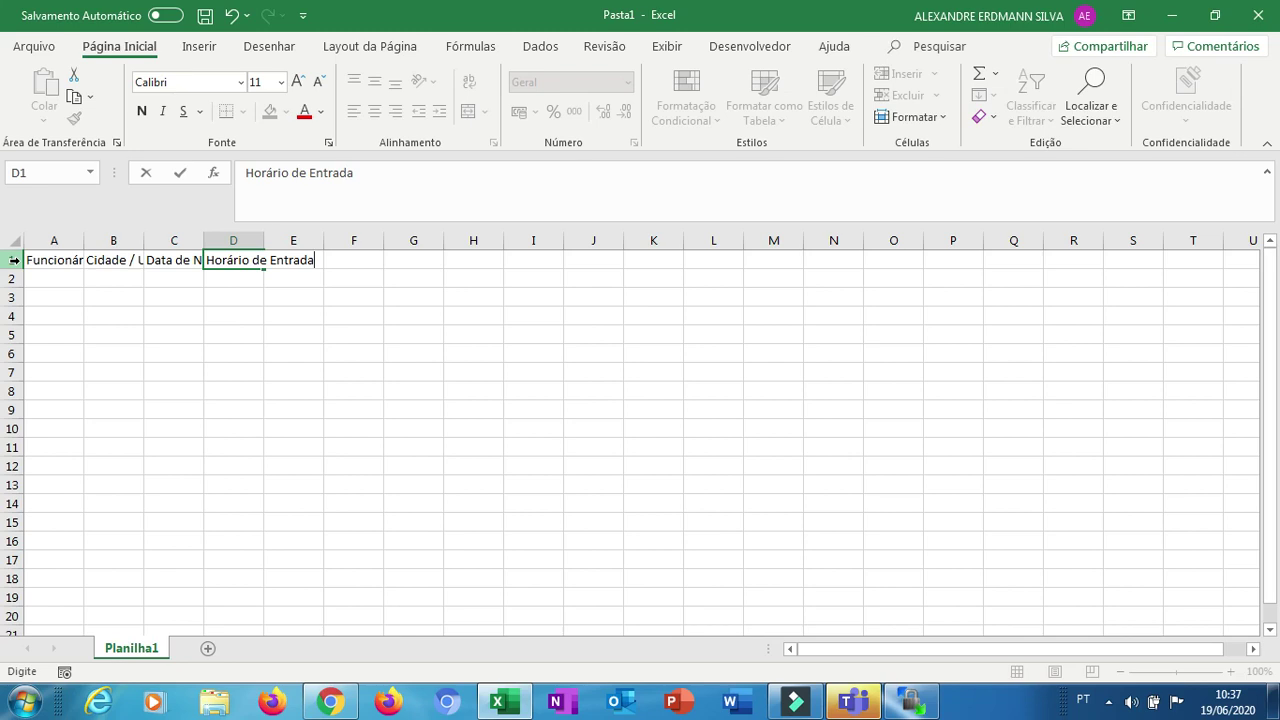
key("Return")
Enter the first two employees' full names in cells A2 and A3 under Funcionário
key("Left")
key("Left")
key("Left")
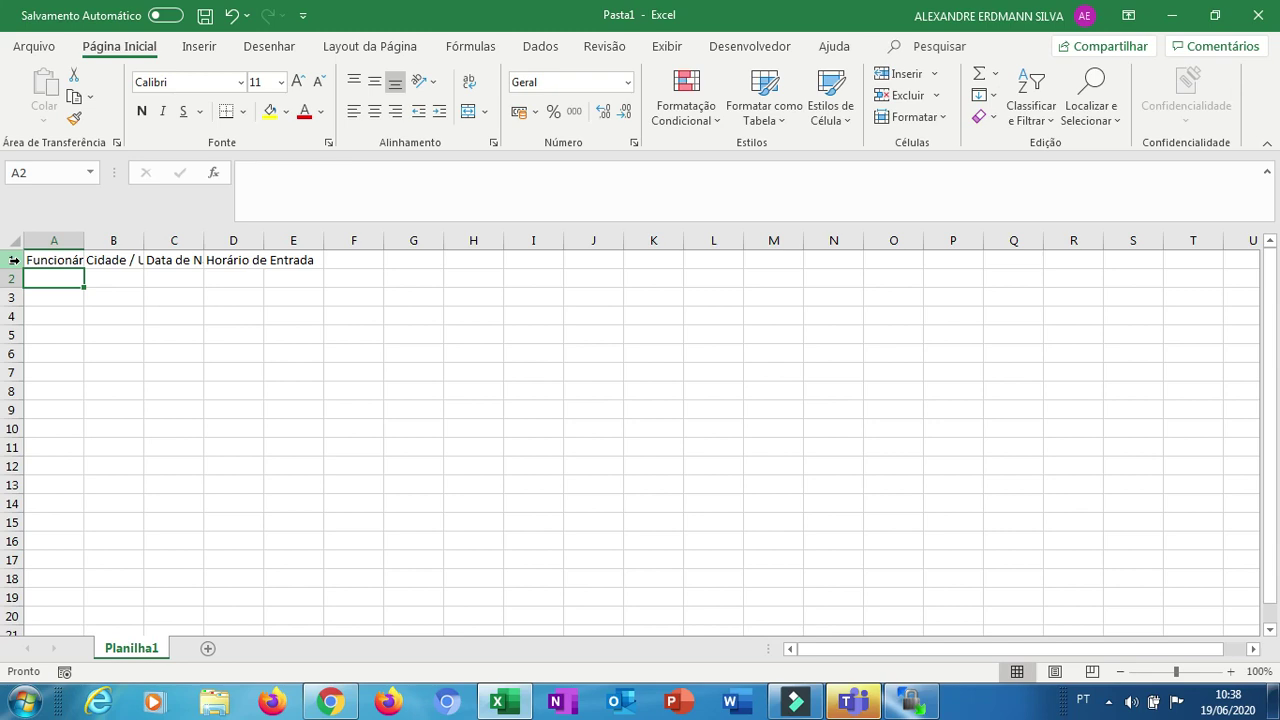
type("Caio")
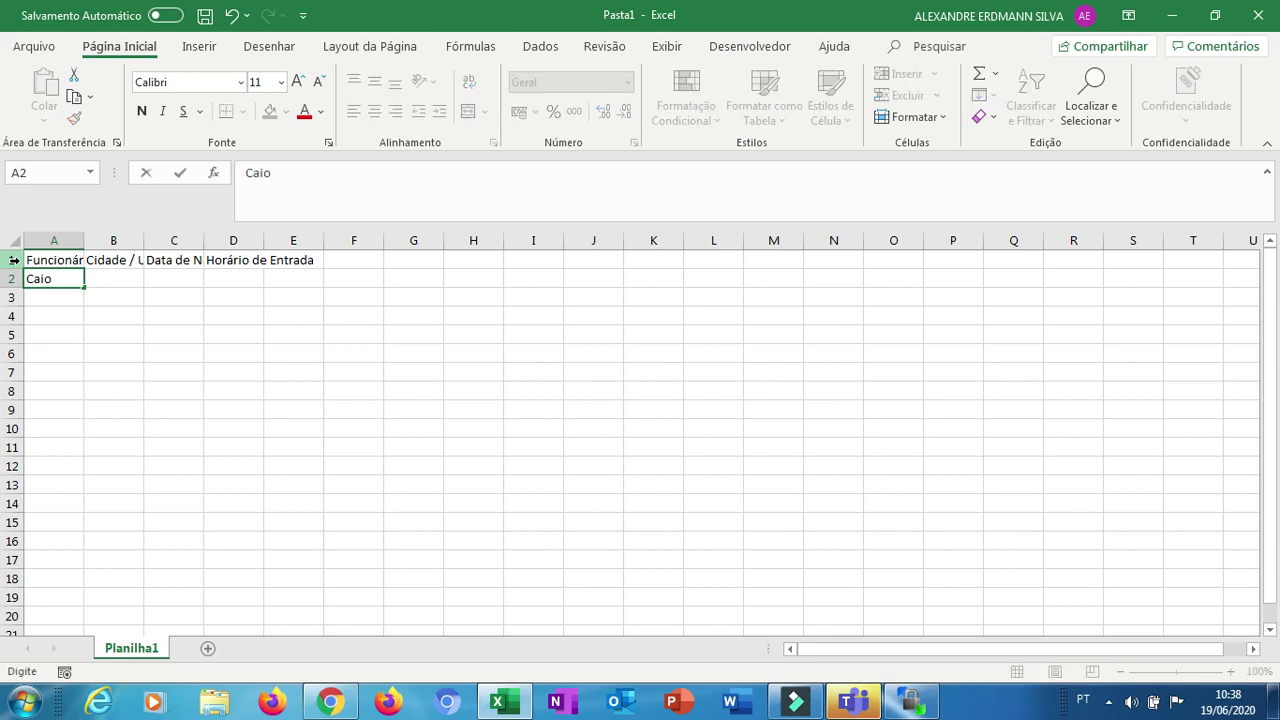
type(" Fernandes")
key("Return")
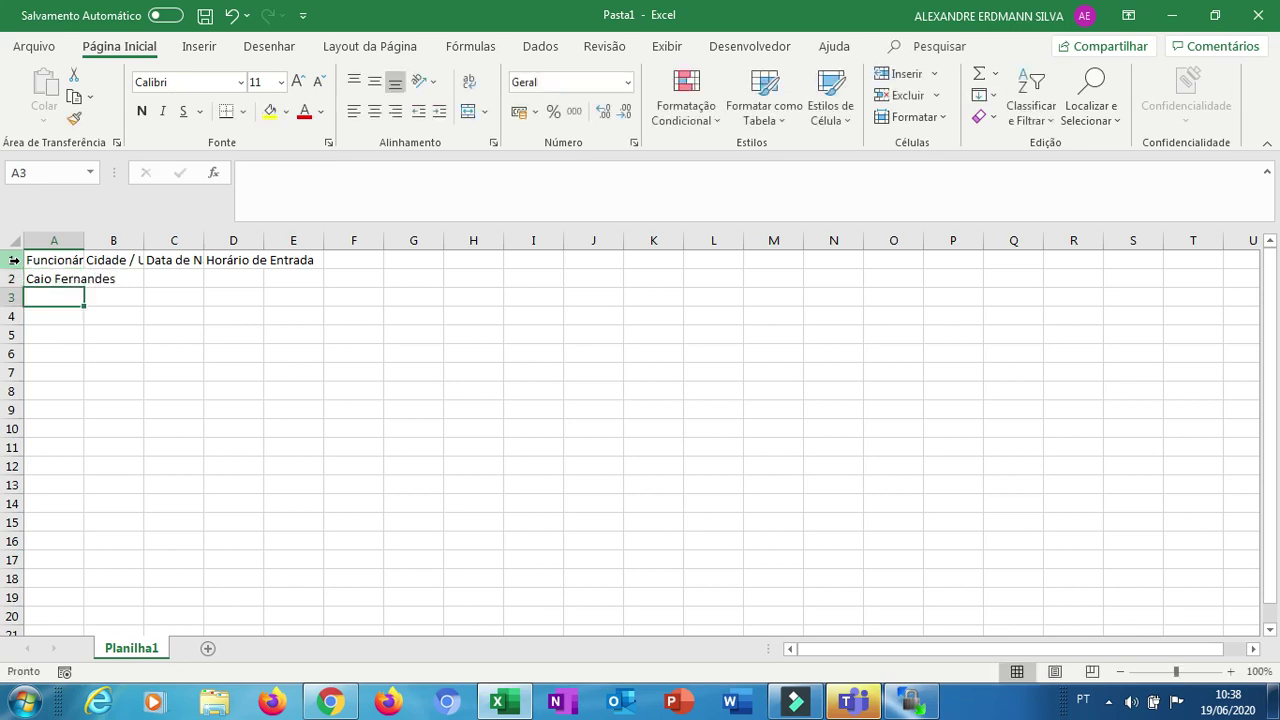
type("Car")
key("BackSpace")
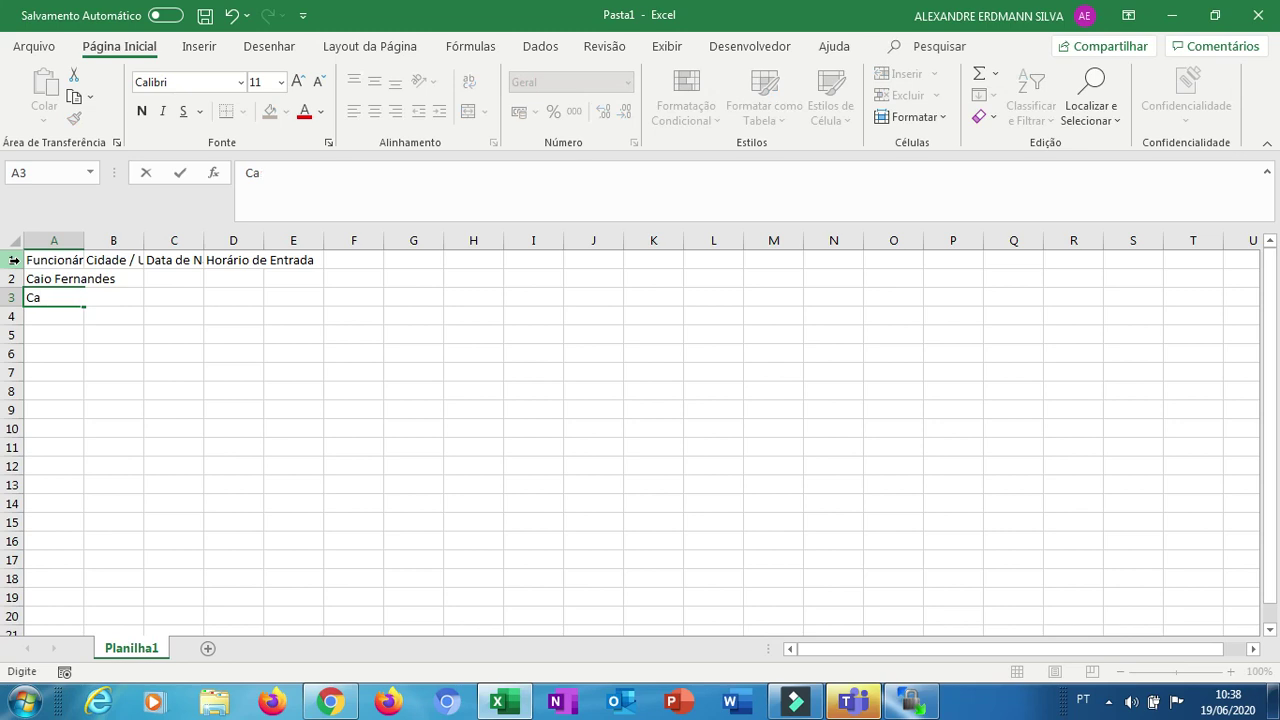
type("rlos Roberto")
key("Return")
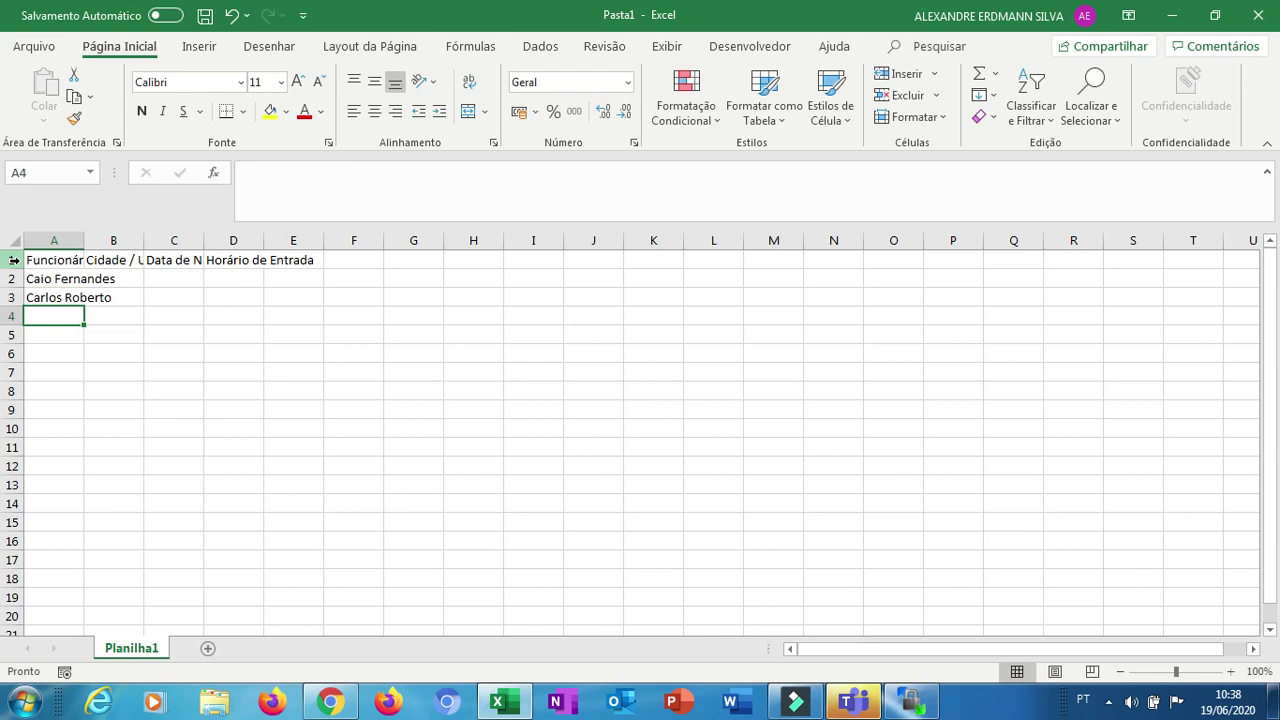
Enter the remaining three employees' full names in cells A4 to A6
type("Fabio")
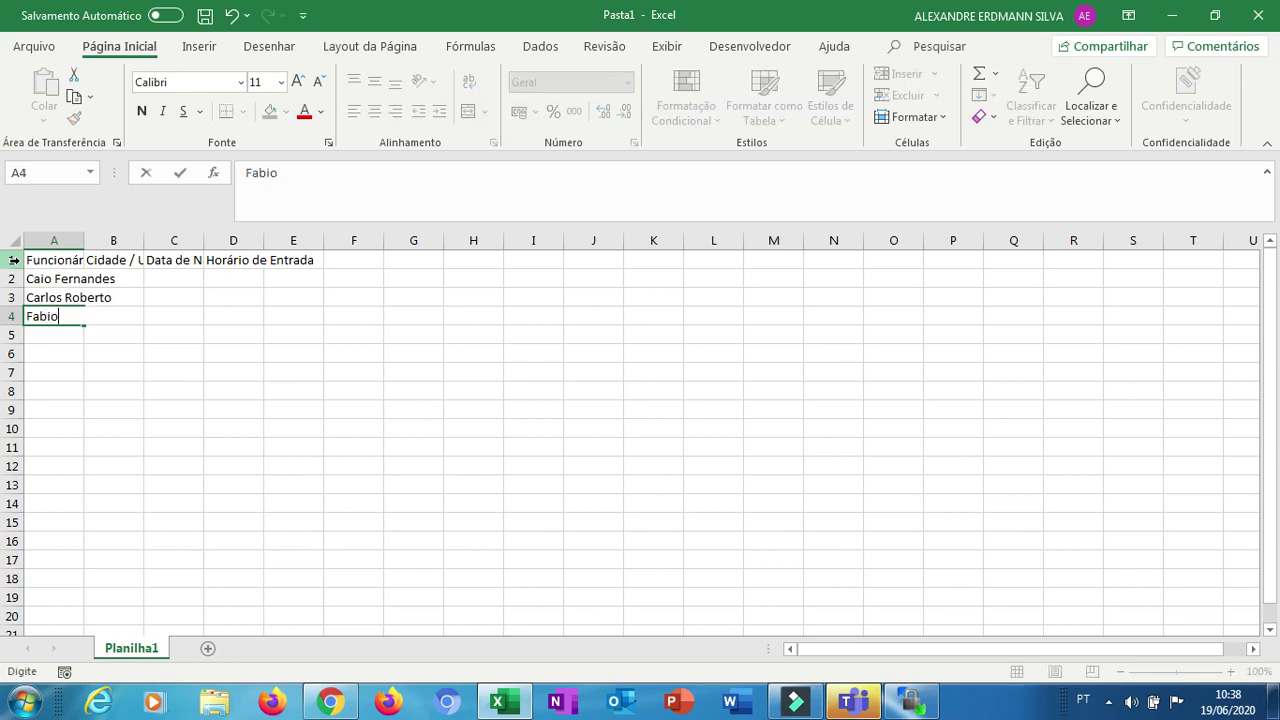
type(" Manoel")
key("Return")
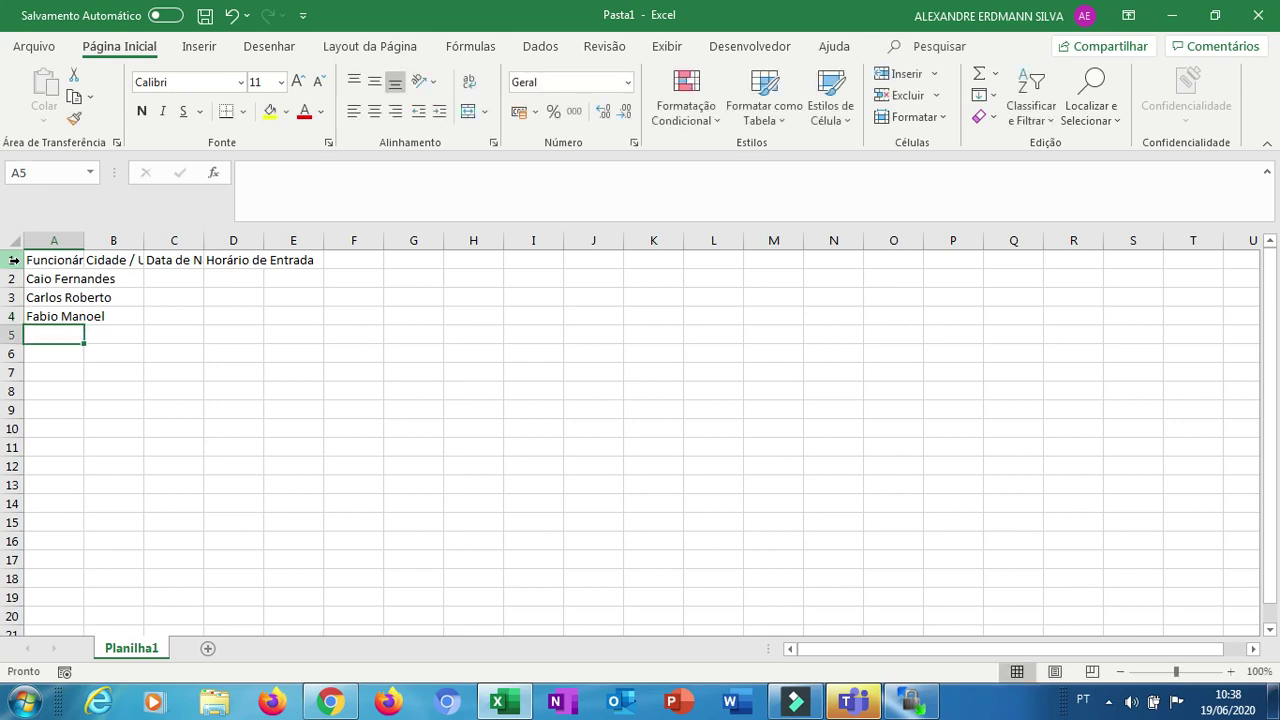
type("Iva")
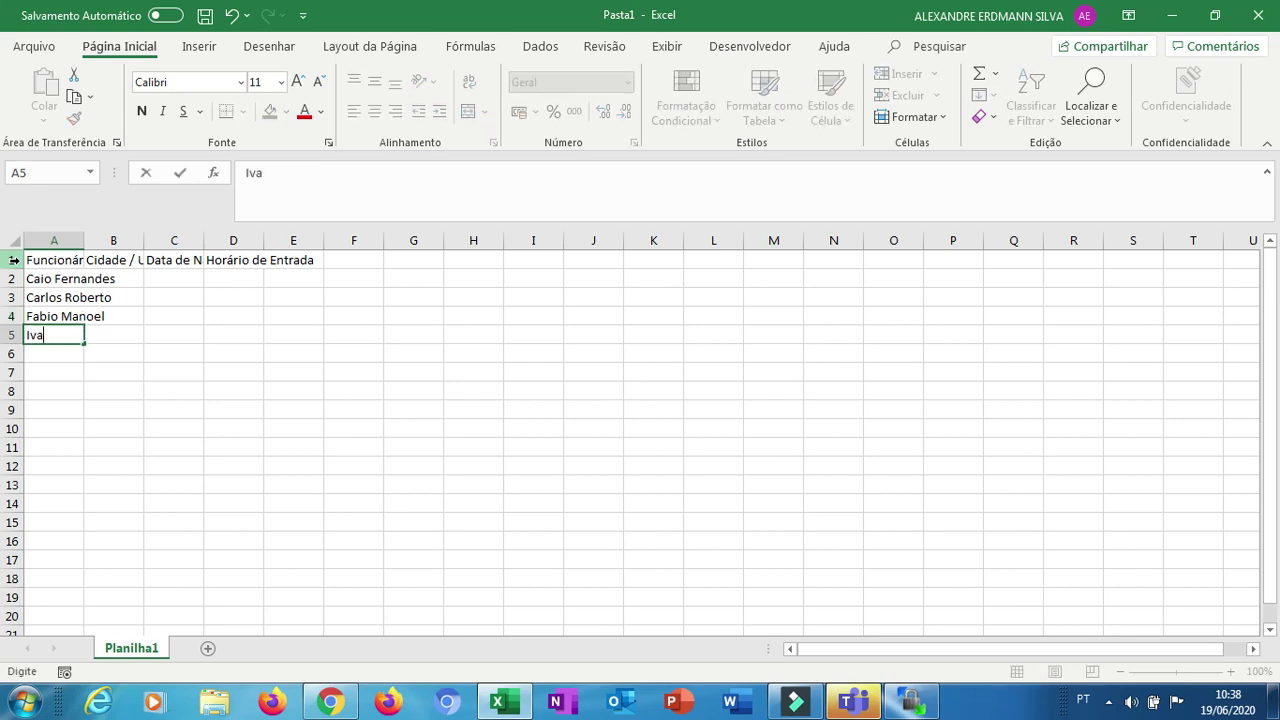
type("n Pereira")
key("Return")
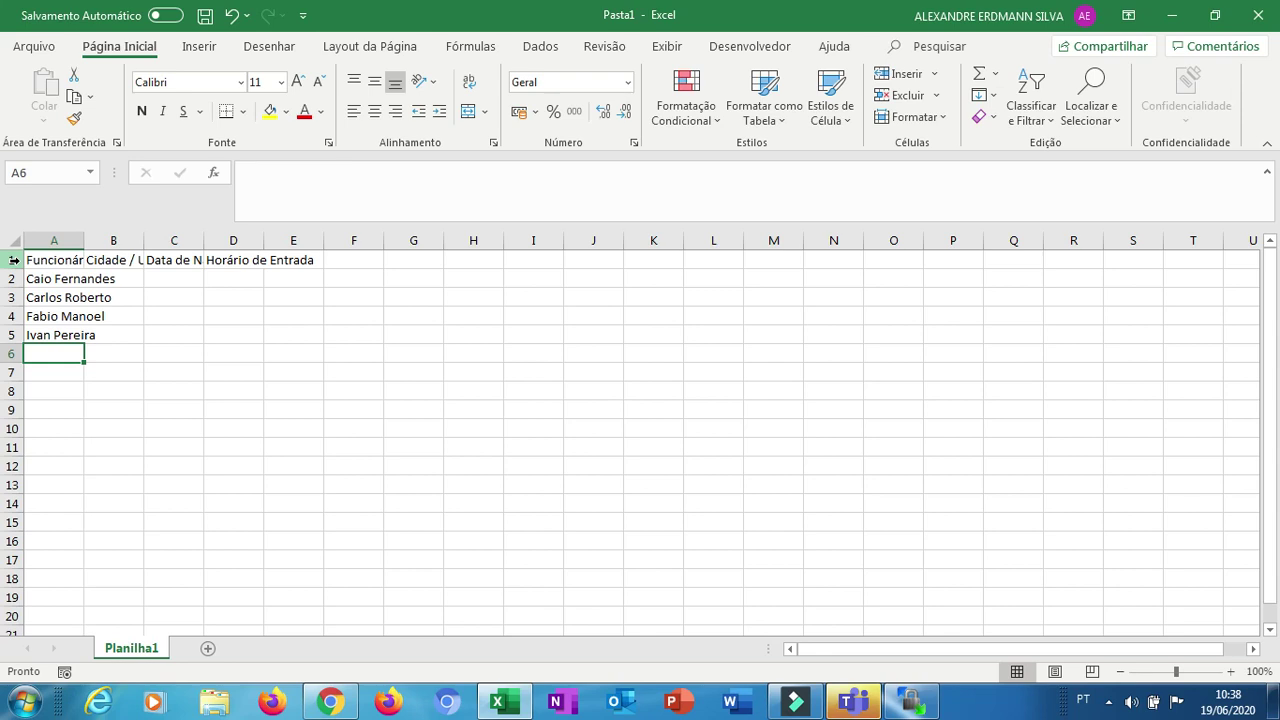
type("Luis Fernandes")
key("Up")
Fill in the Cidade / UF column with "São Paulo / SP" in B2 and "Santo André / SP" in B3
key("Right")
key("Up")
key("Up")
key("Up")
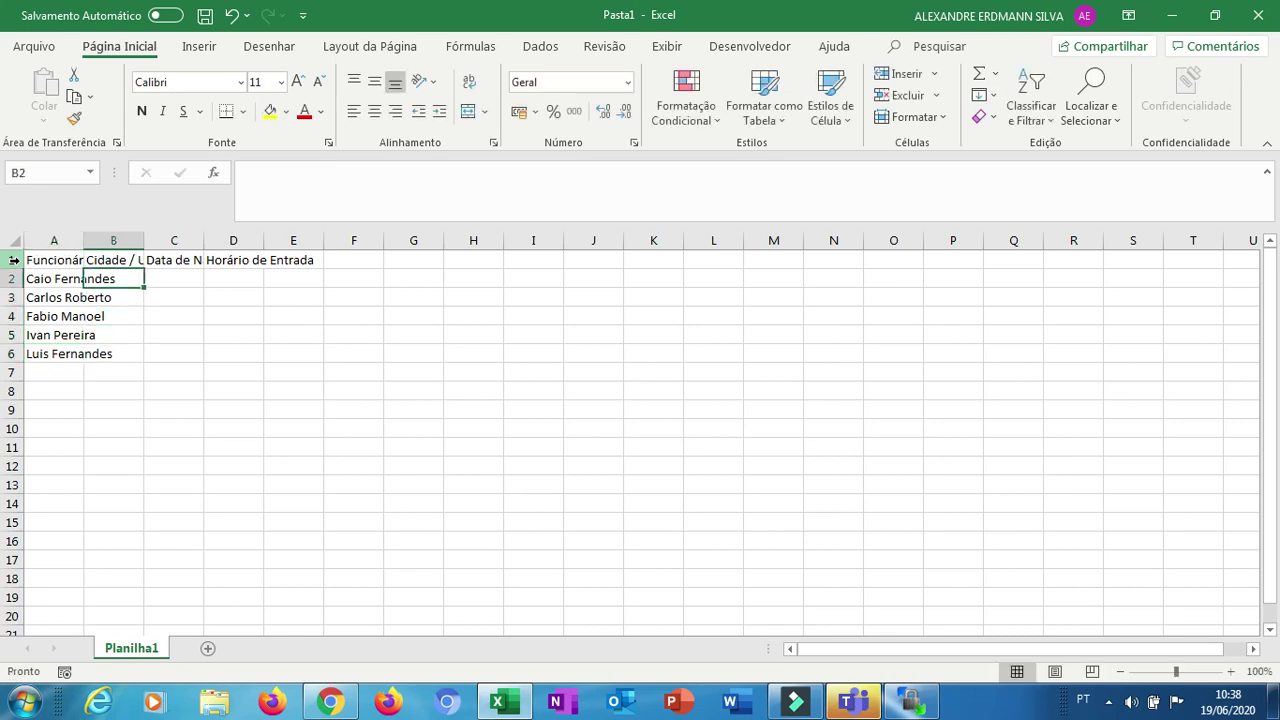
type("São Paulo / SP")
key("Return")
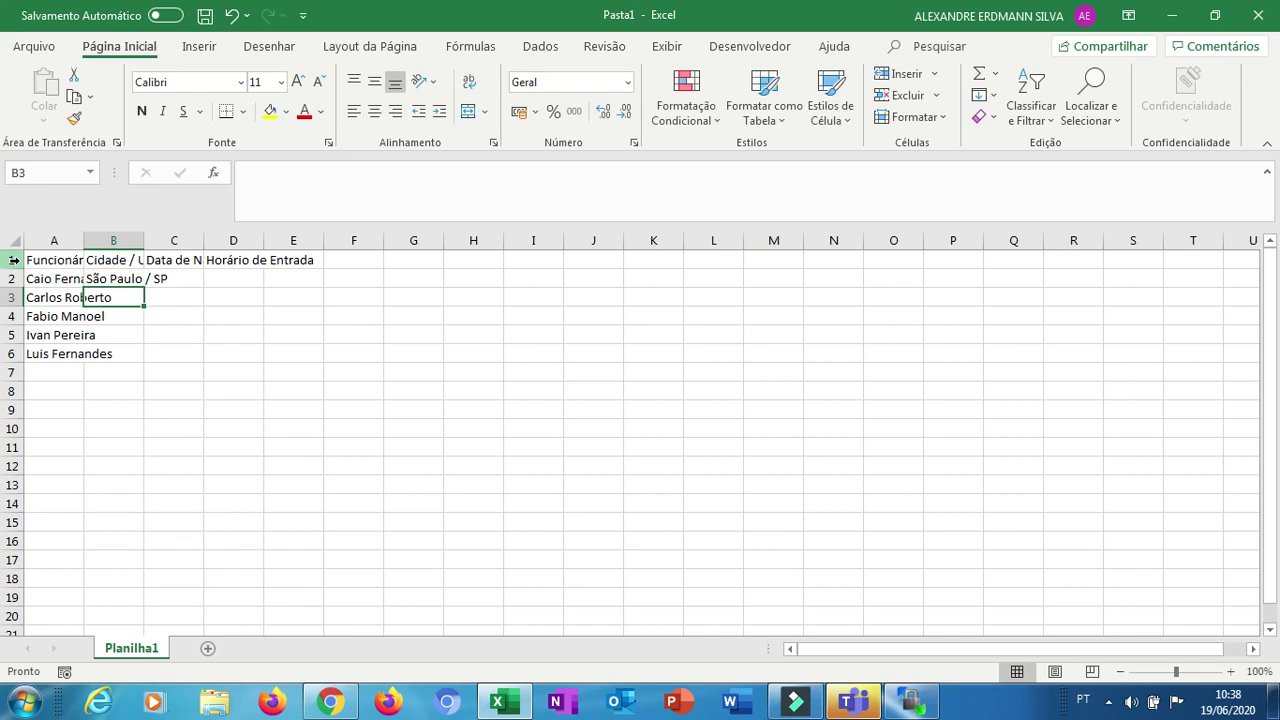
type("Santo ")
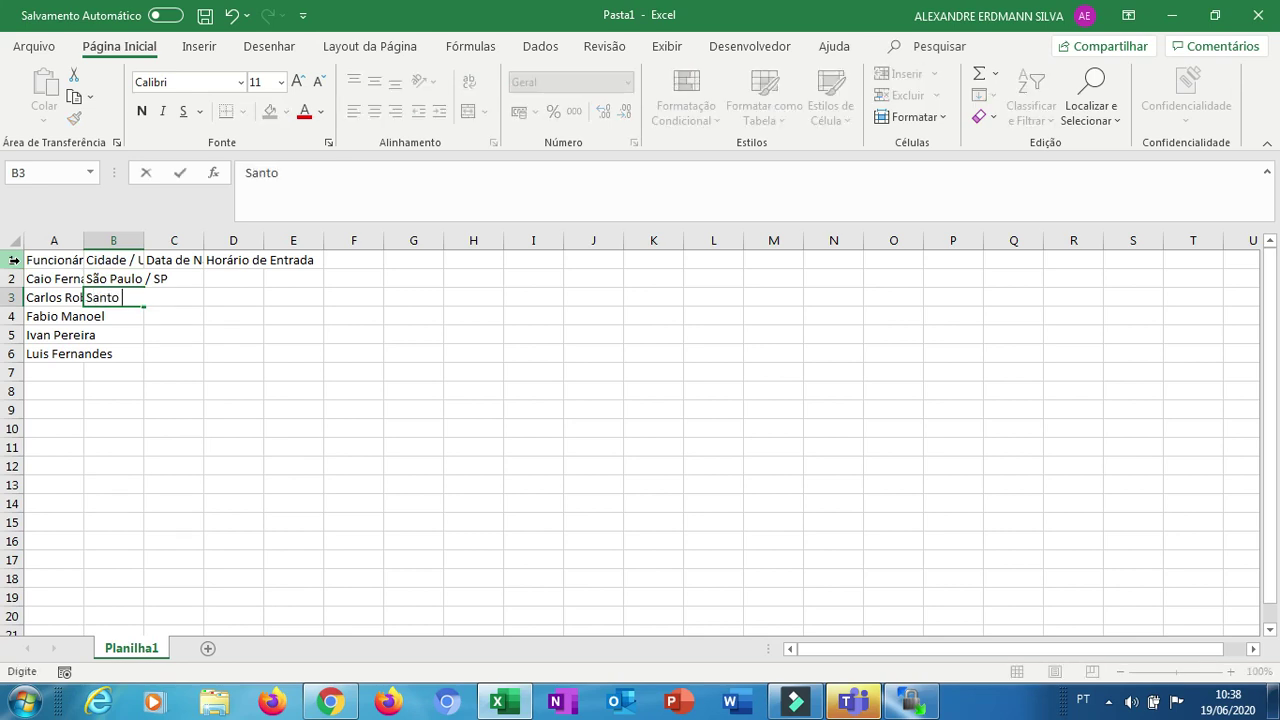
type("André / SP")
key("Return")
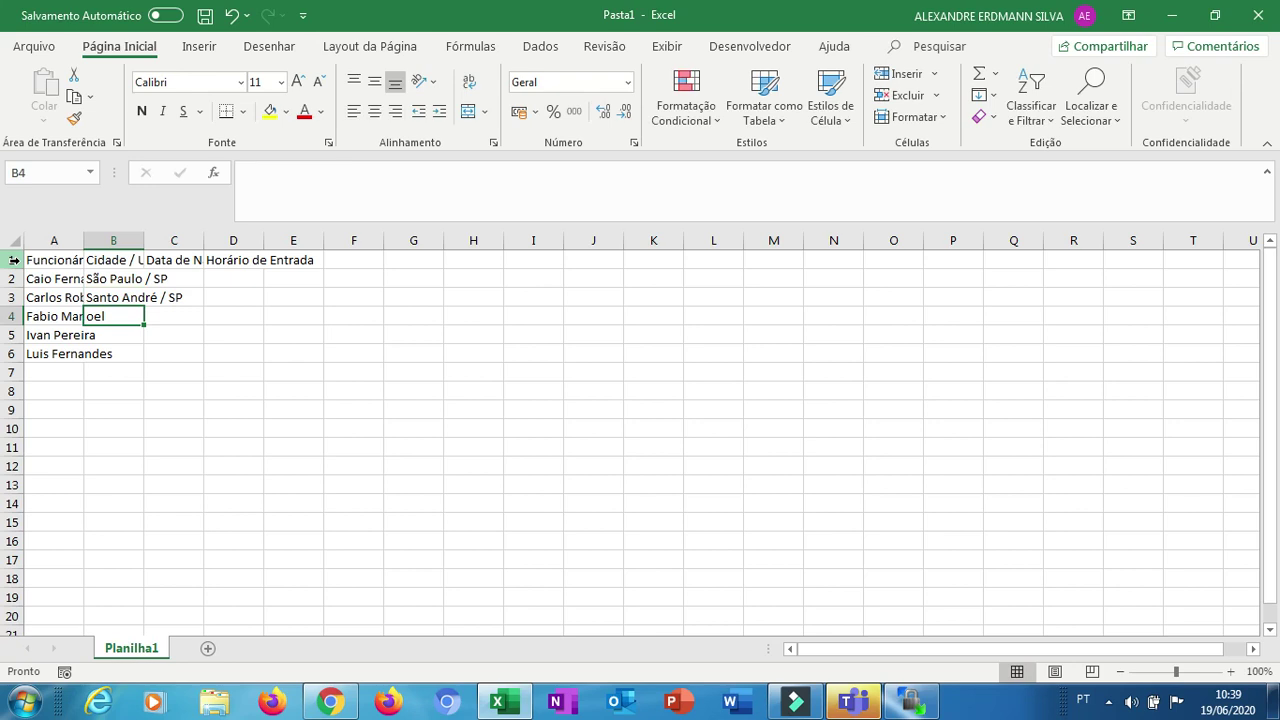
Enter "São Caetano do Sul / SP" in B4 and "Mauá / SP" in B5
type("S")
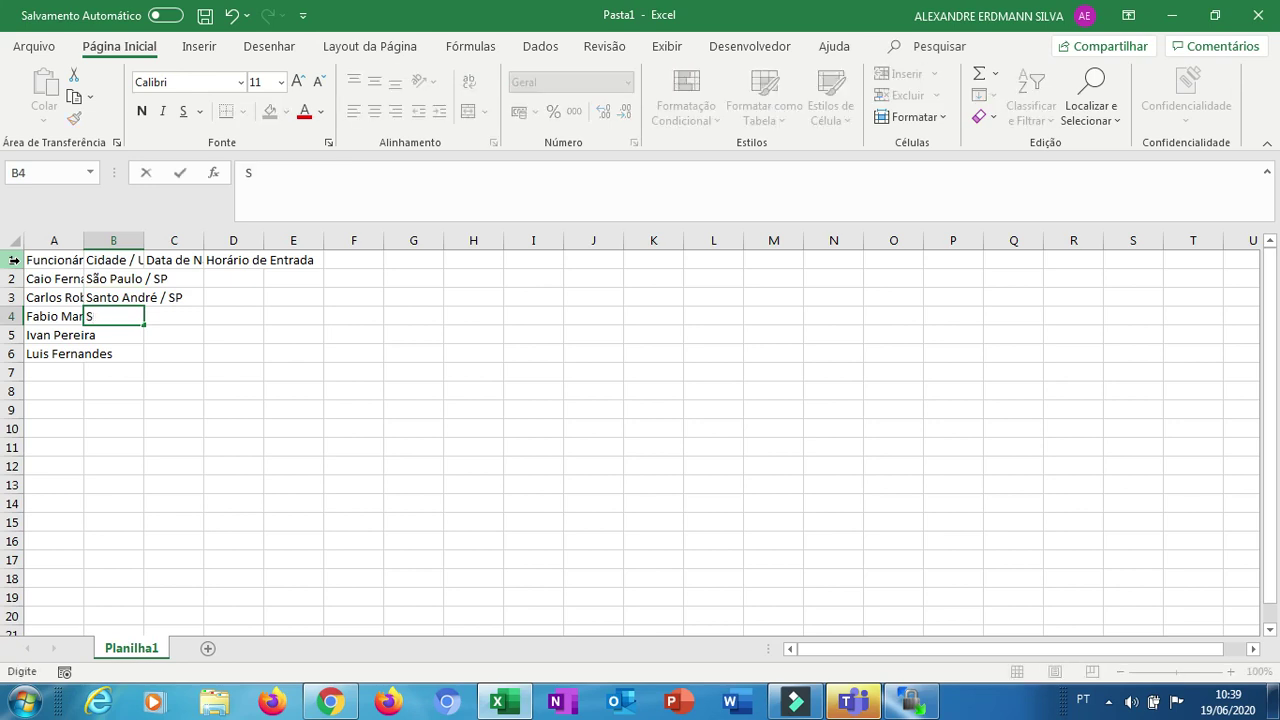
type("ão Caetano do Su")
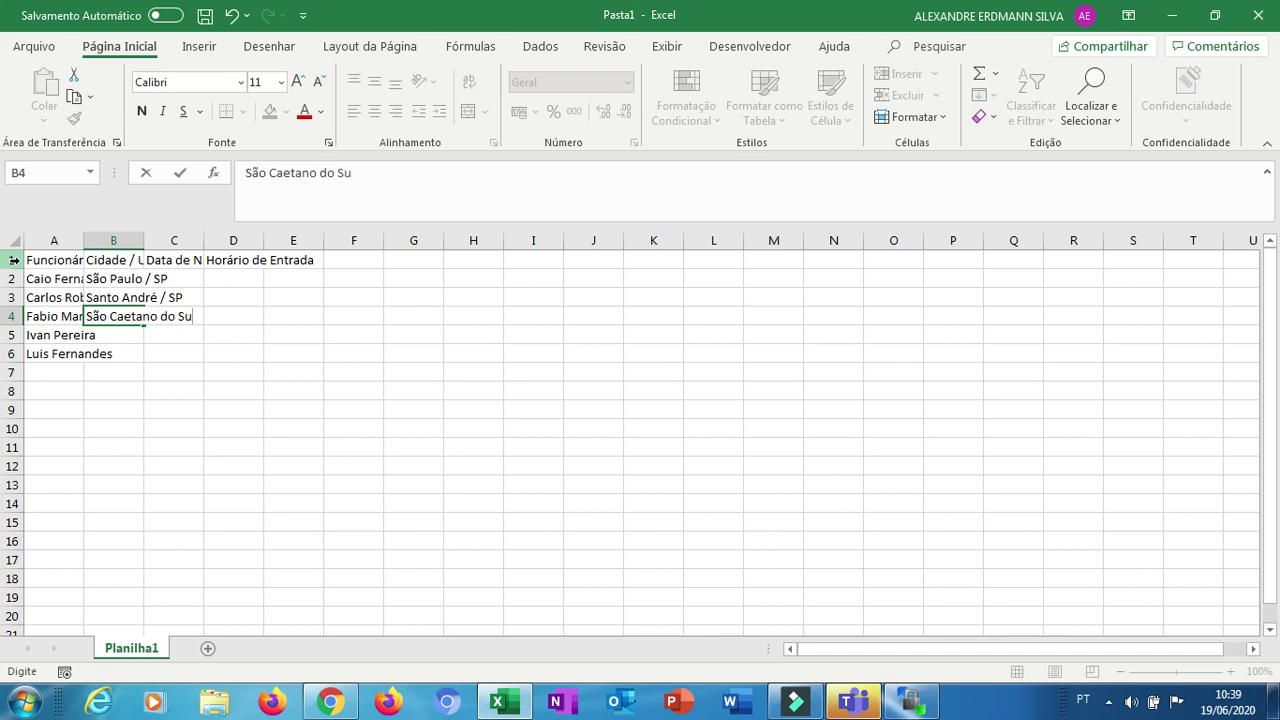
type("l / SP")
key("Return")
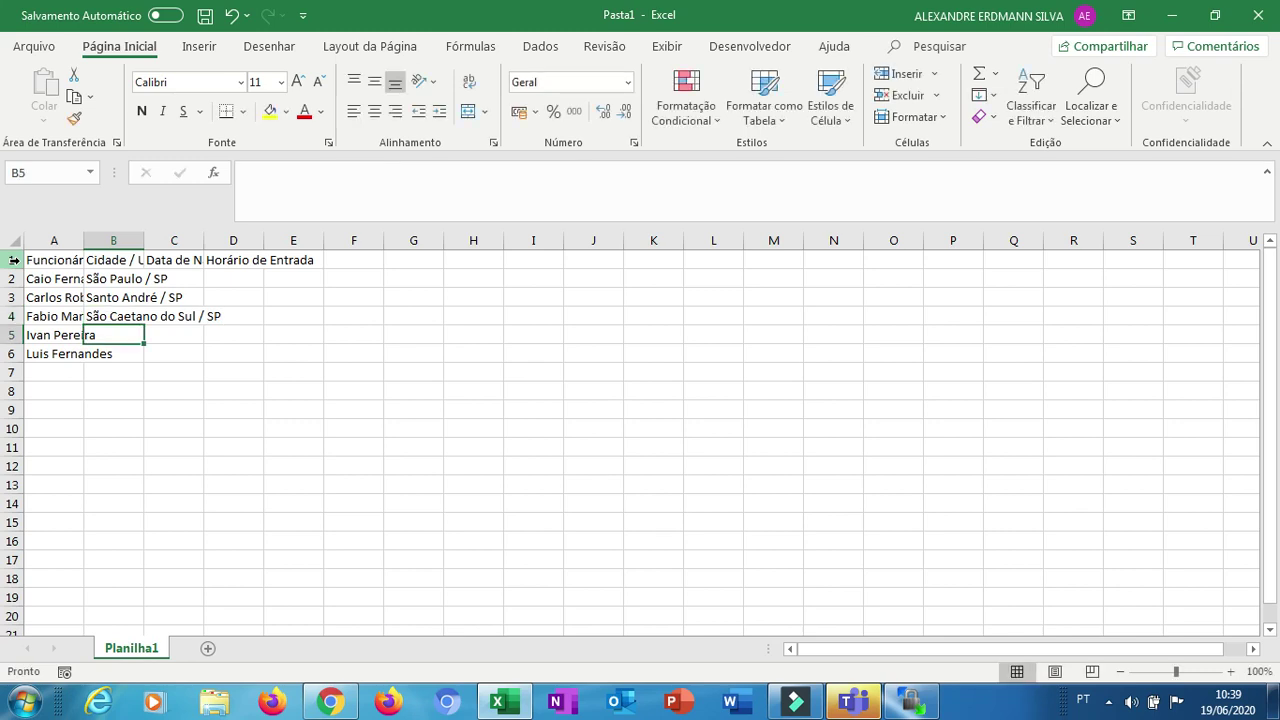
type("Mau")
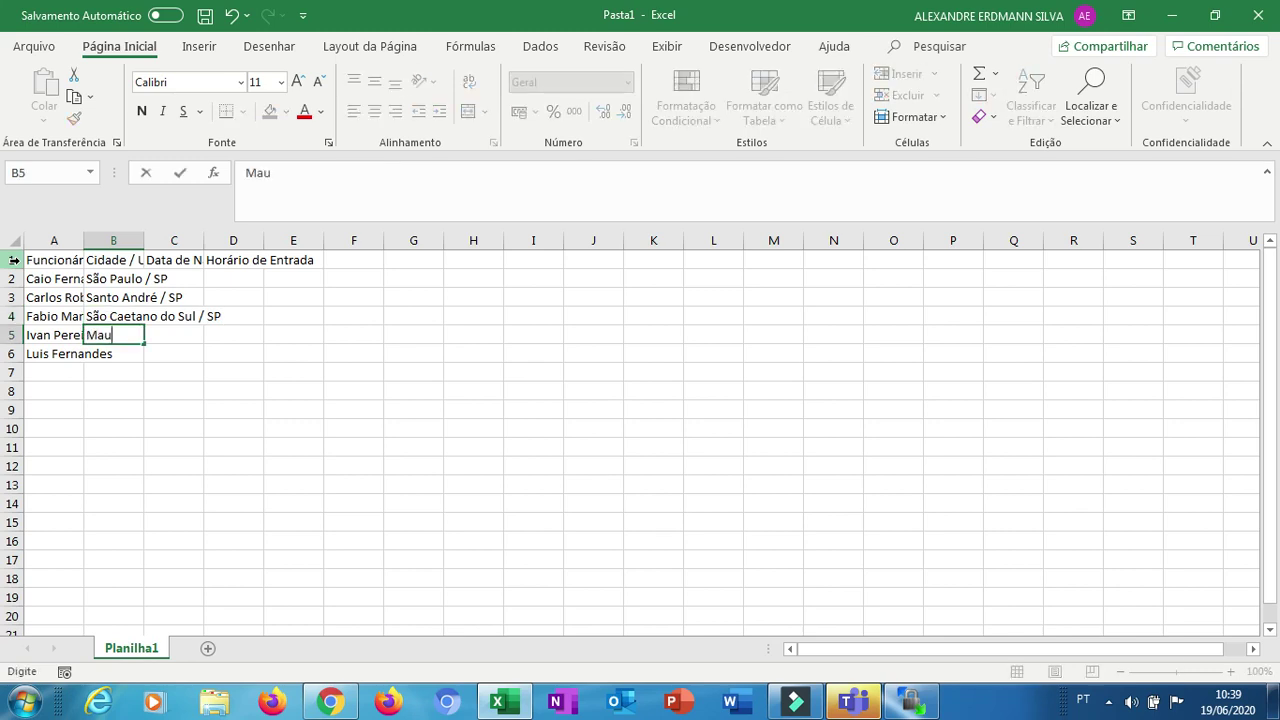
type("á / SP")
key("Return")
Enter "São Bernardo do Campo / SP" as the last employee's city in B6
type("Sa")
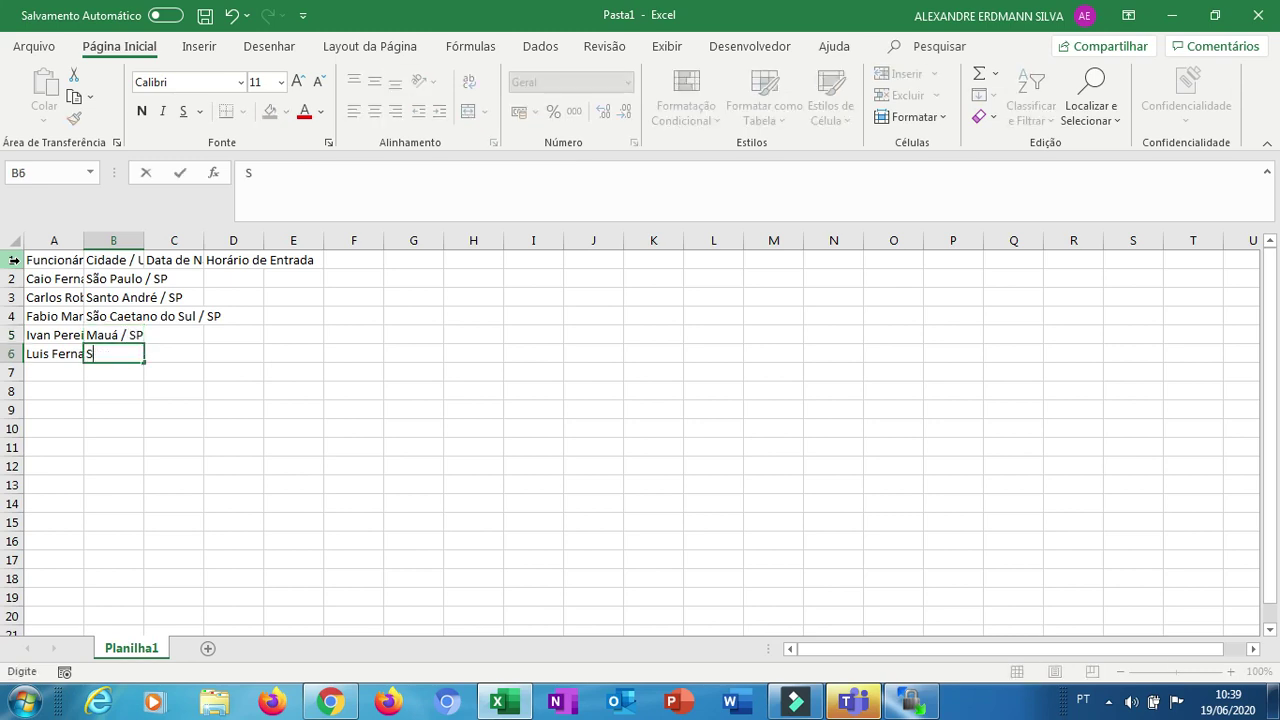
key("BackSpace")
key("BackSpace")
type("ão Bernardo do")
type("o ")
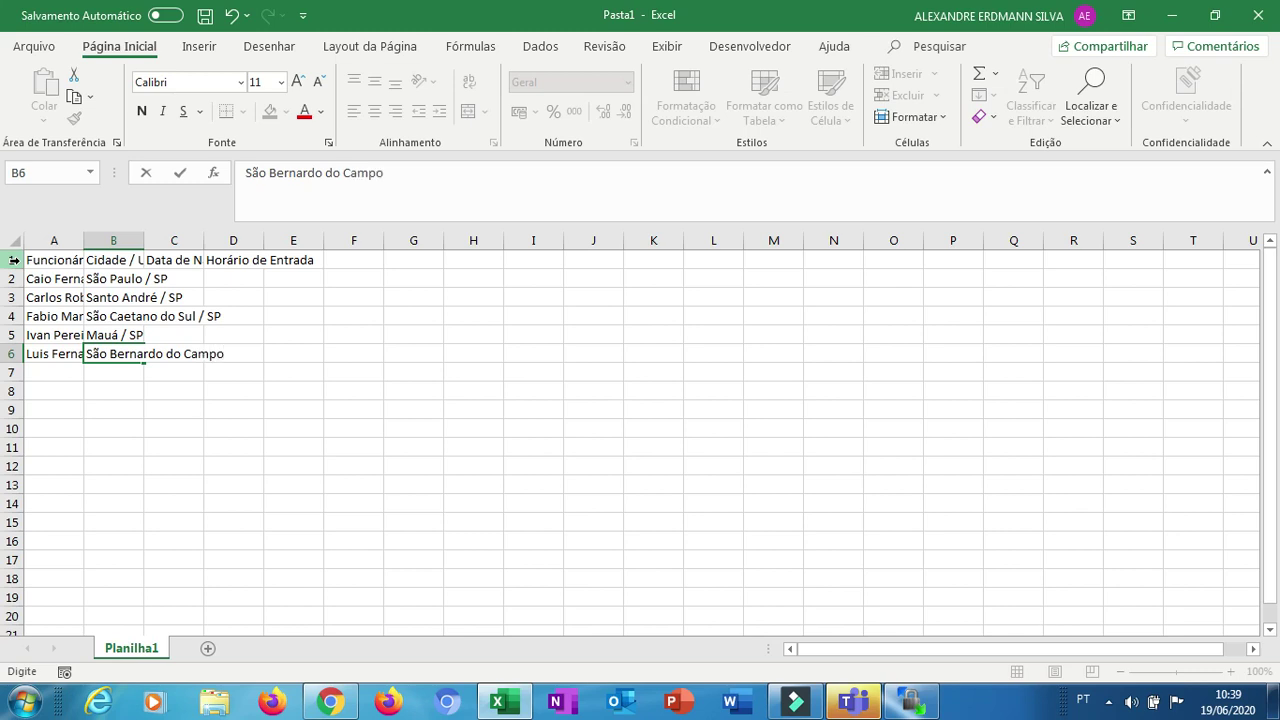
type("/ SP")
key("Return")
Enter the first two employees' dates of birth in cells C2 and C3
key("Up")
key("Up")
key("Up")
key("Up")
key("Right")
key("Up")
key("Up")
key("Down")
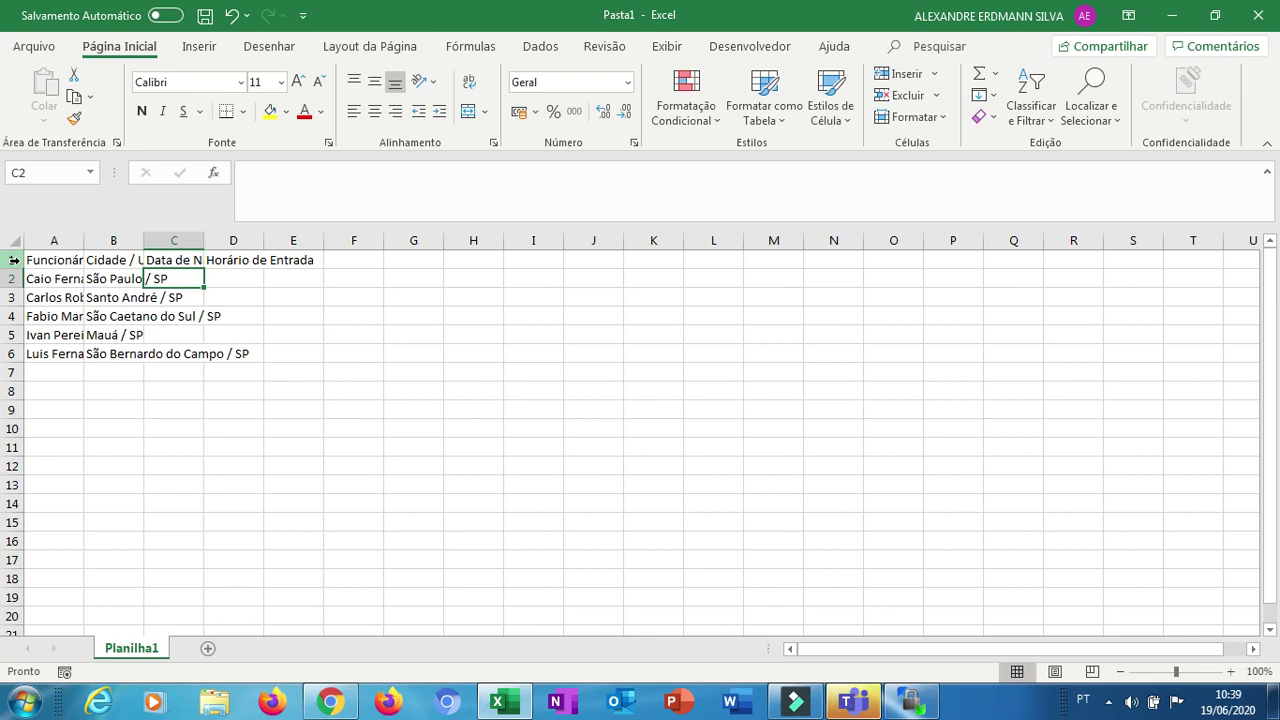
type("20/")
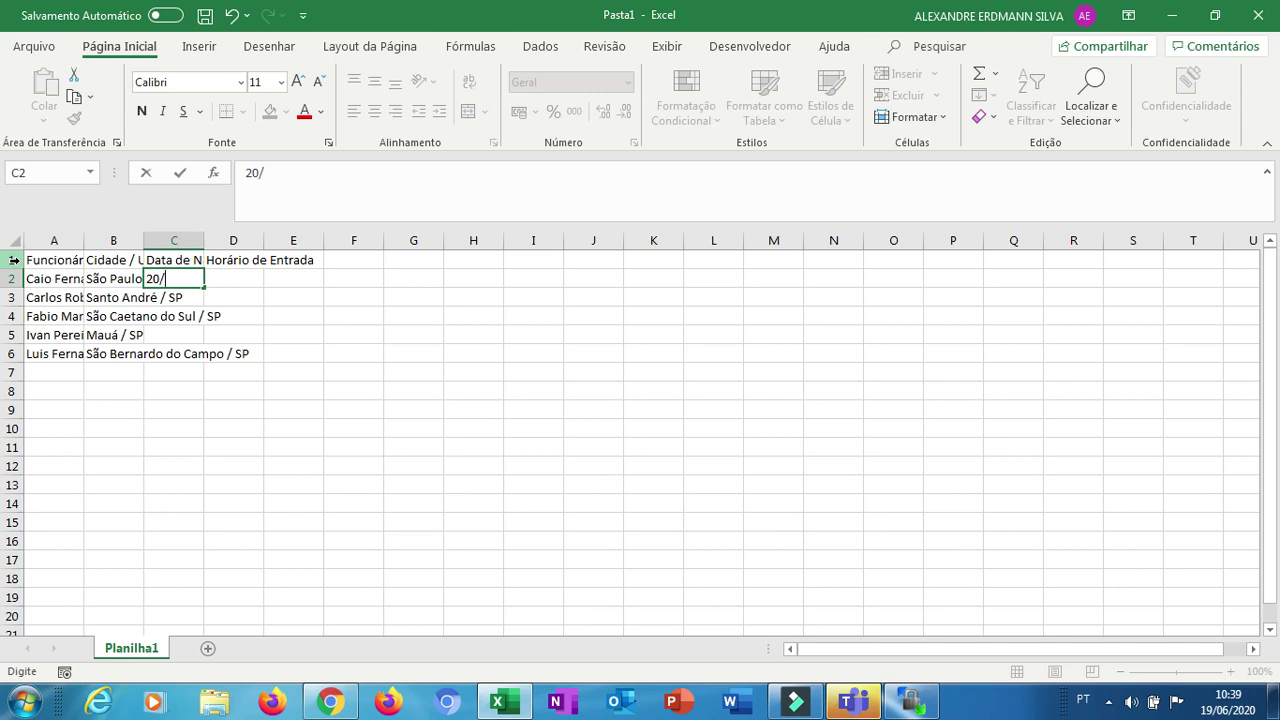
type("03/1990")
key("Return")
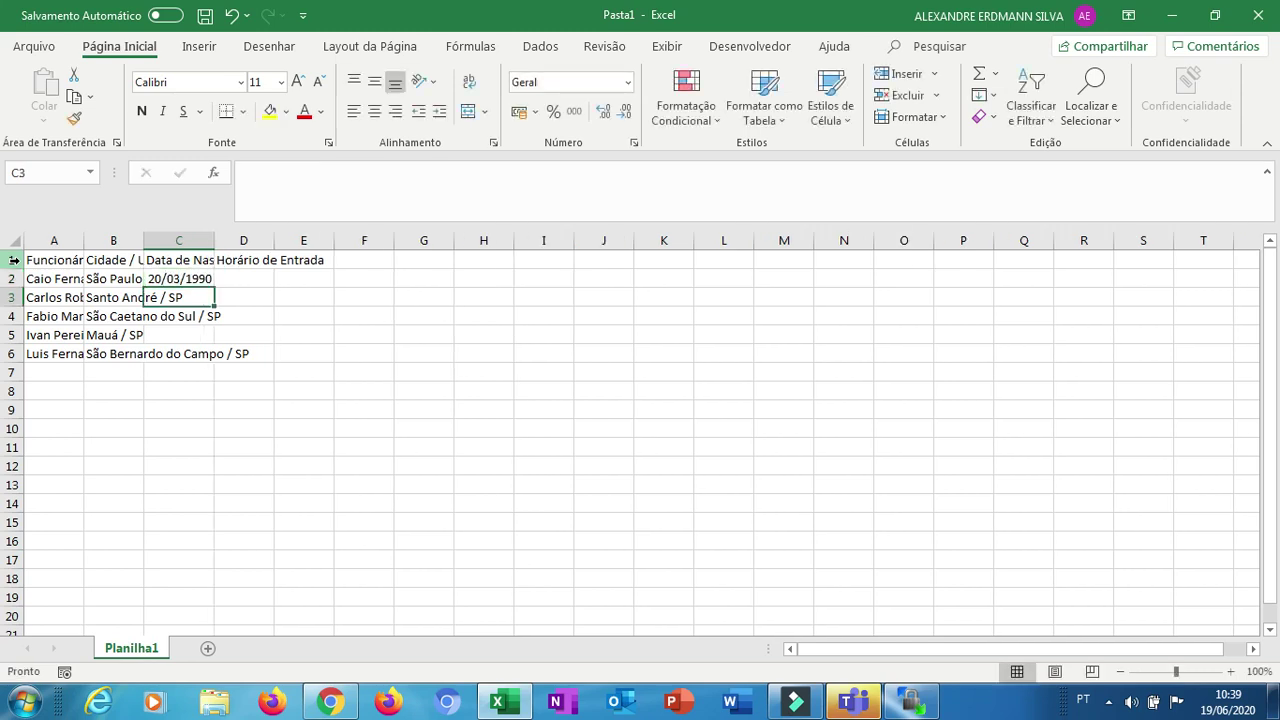
type("15")
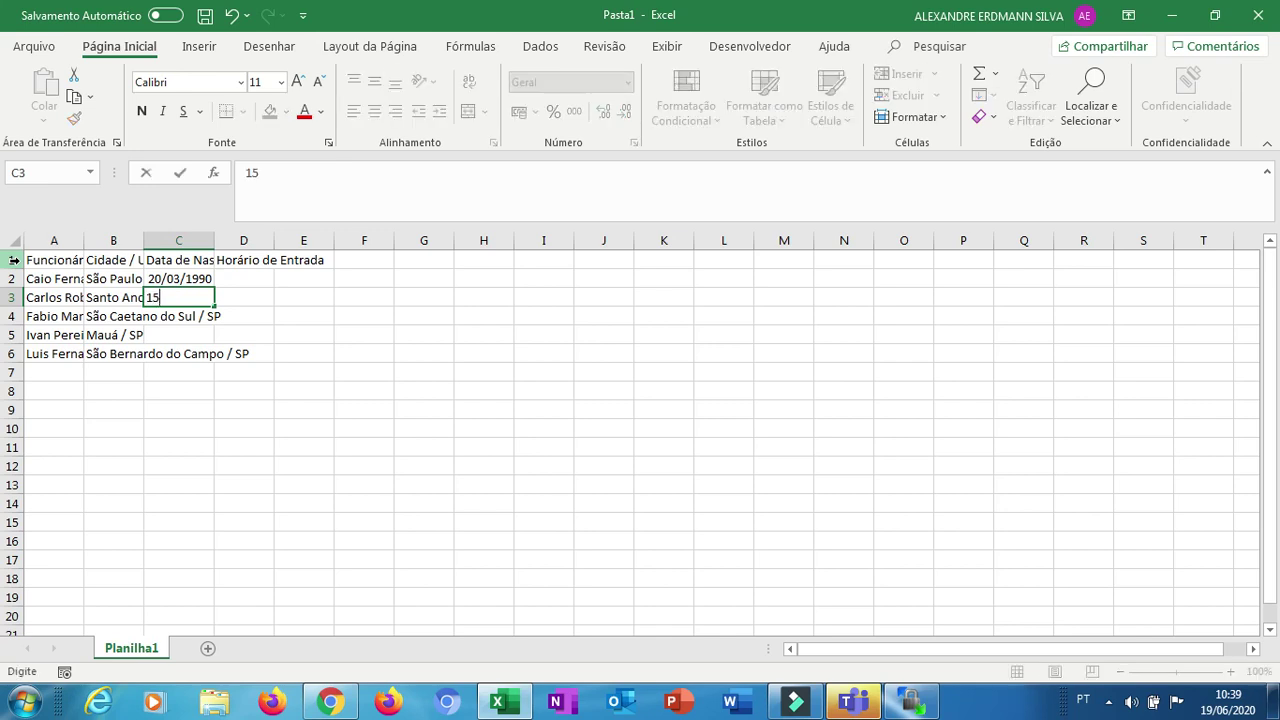
type("/04/1992")
key("Return")
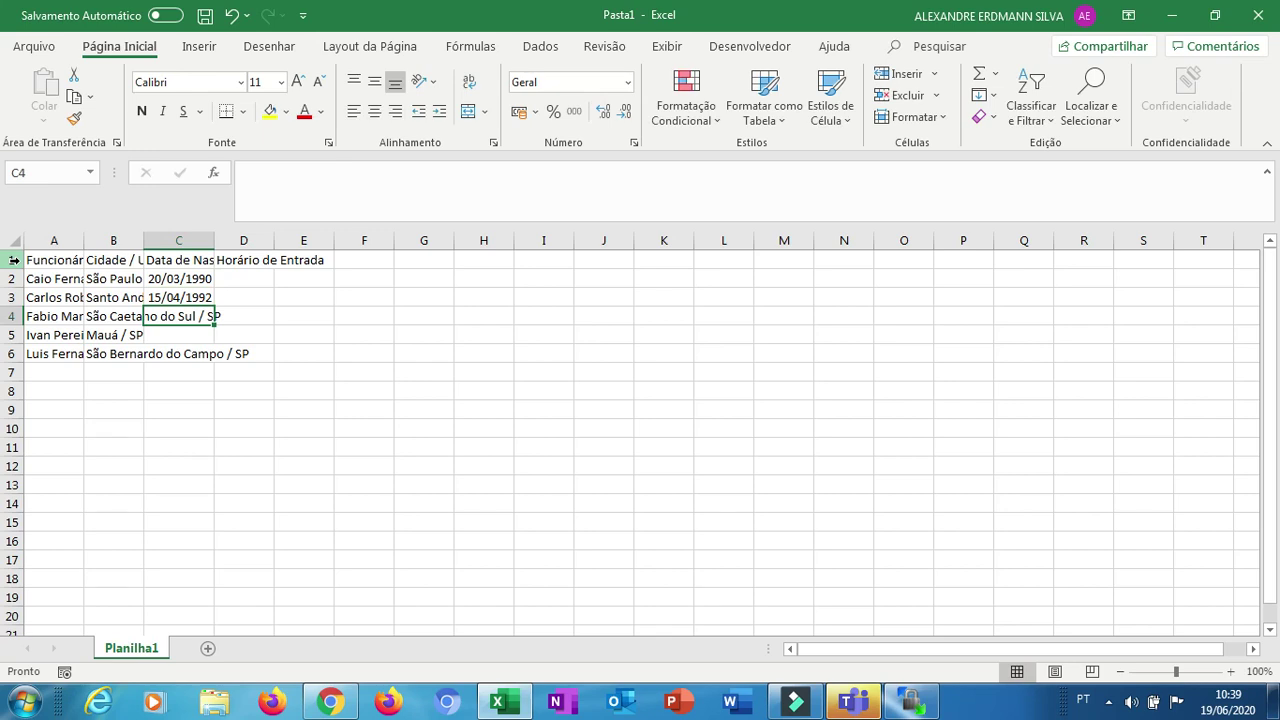
Enter the remaining three employees' dates of birth in cells C4 through C6
type("13/0")
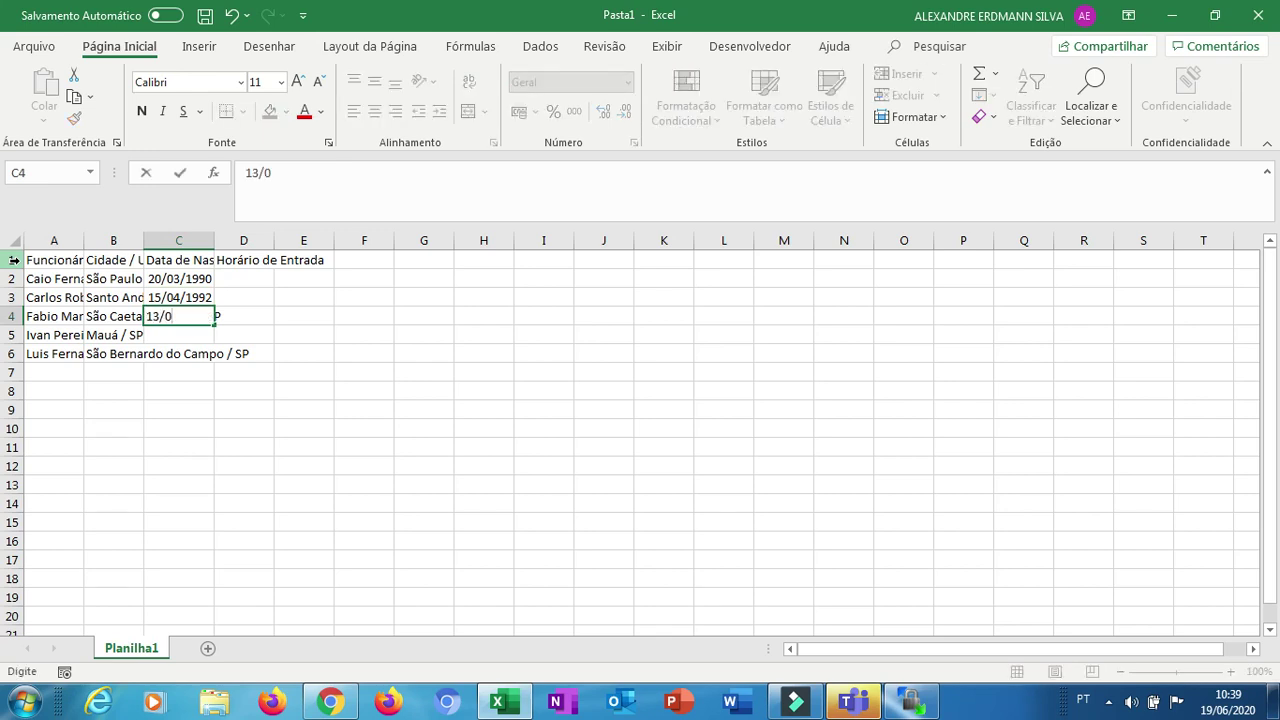
type("6/1992")
key("Return")
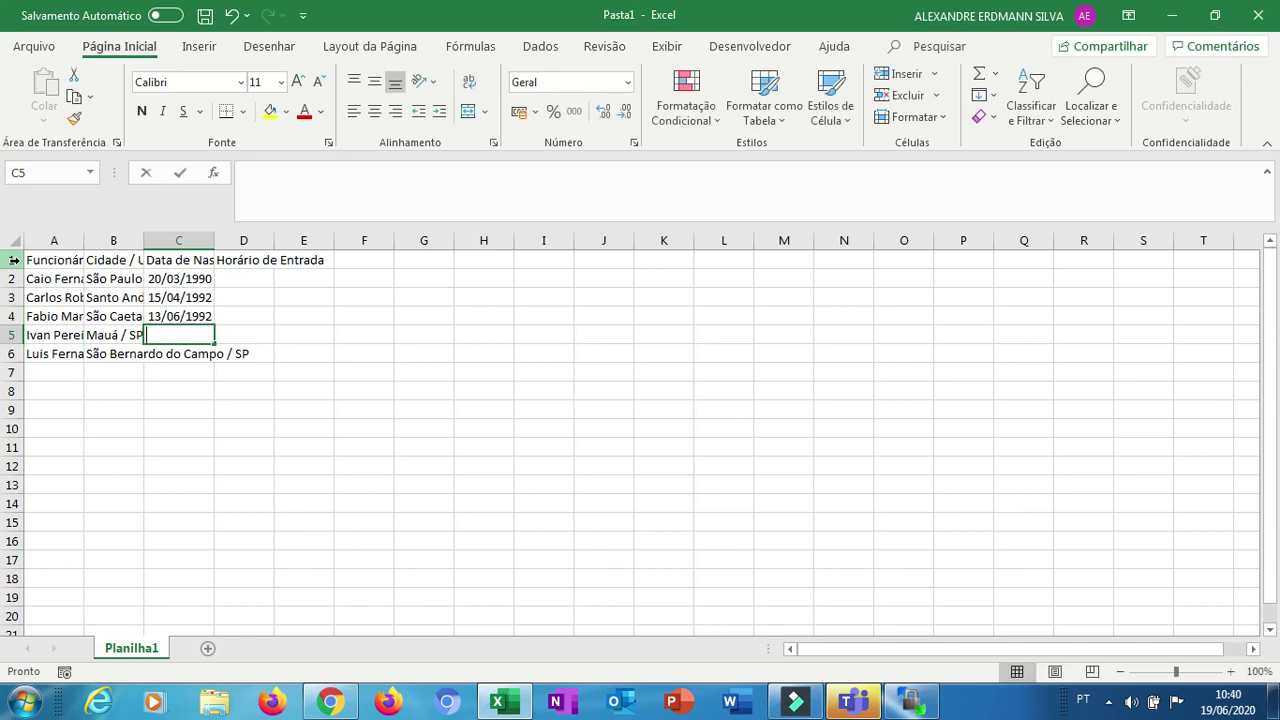
type("23/01/1985")
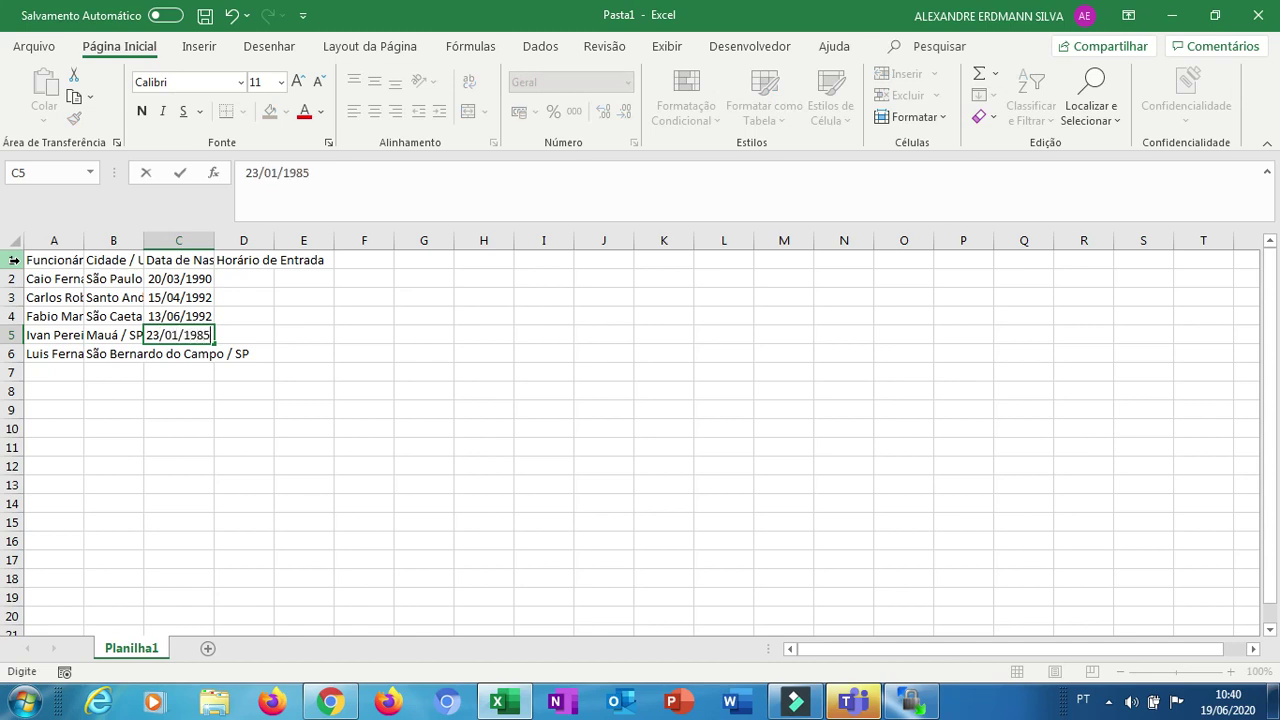
key("Return")
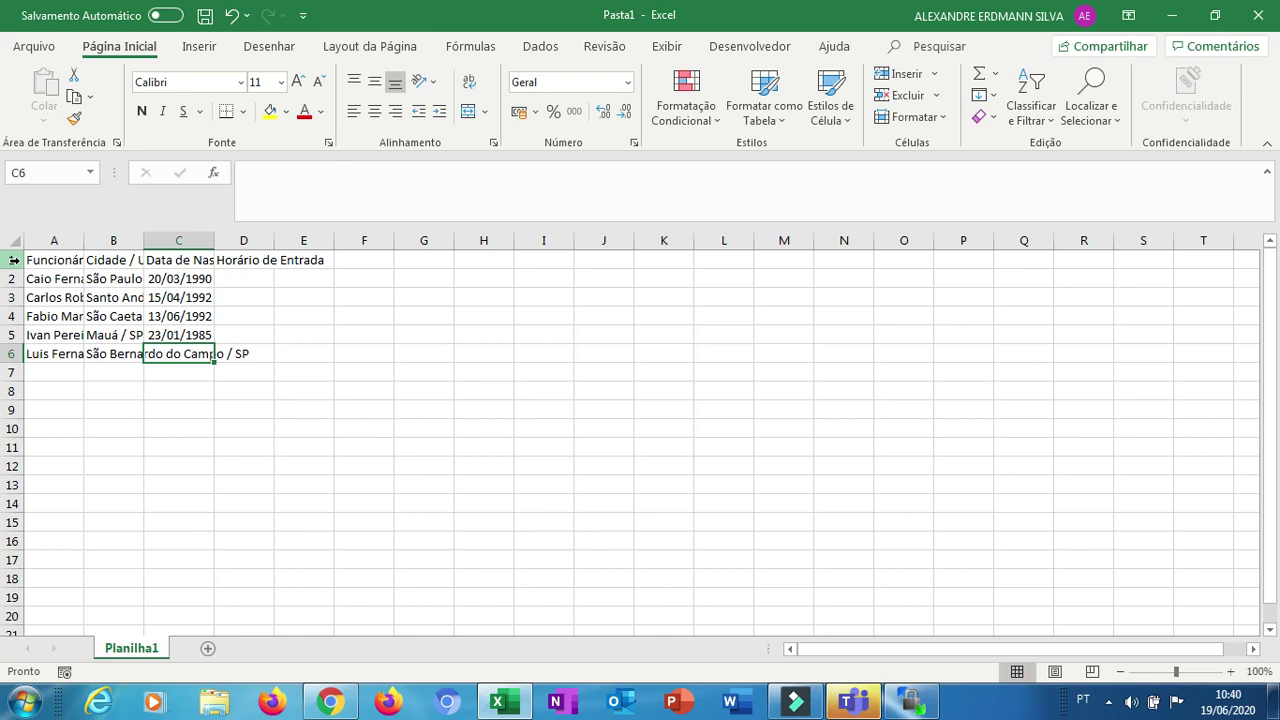
type("01/")
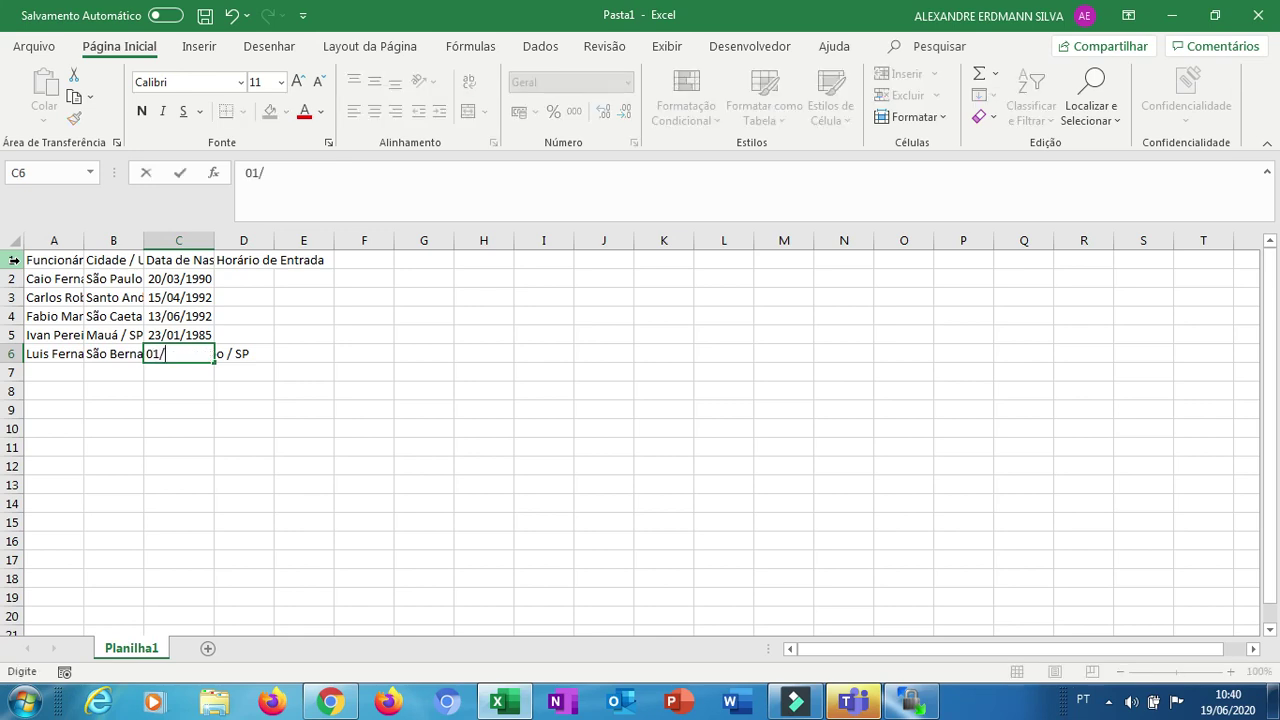
type("10/1995")
key("Return")
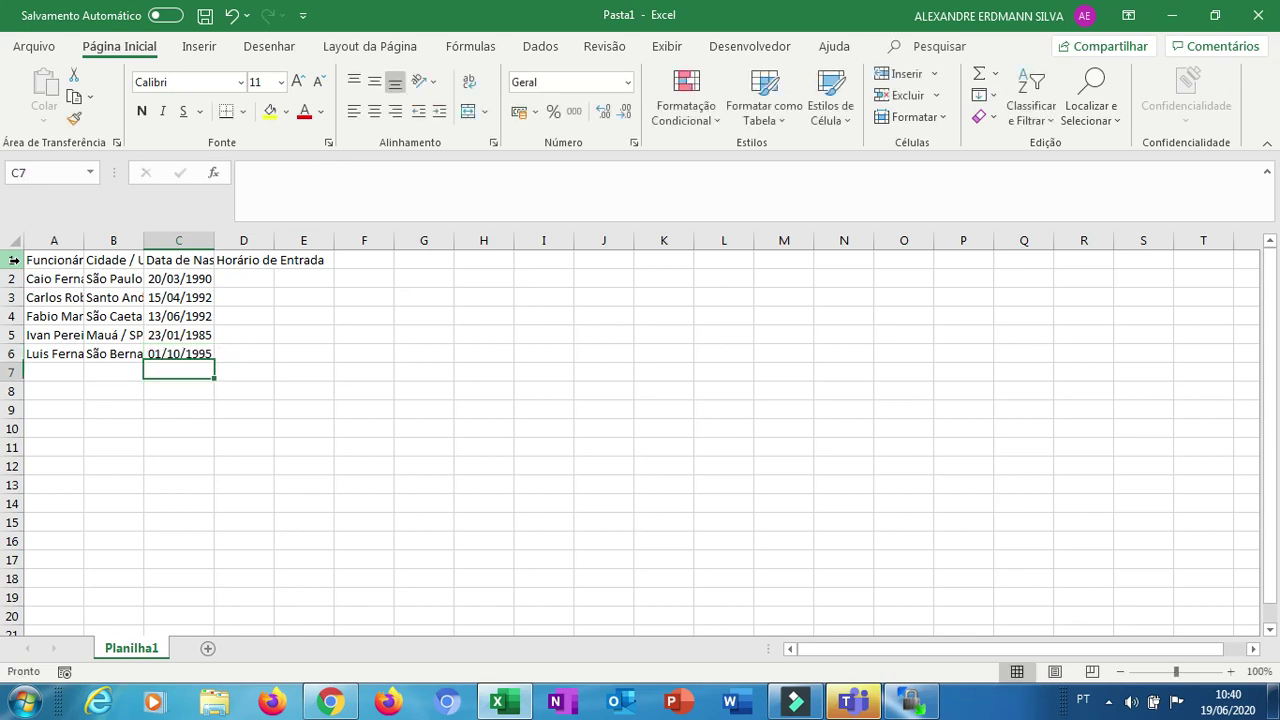
Fill in the Horário de Entrada column with 08:00 in both D2 and D3
key("Right")
key("Up")
key("Up")
key("Up")
key("Up")
key("Up")
type("08:")
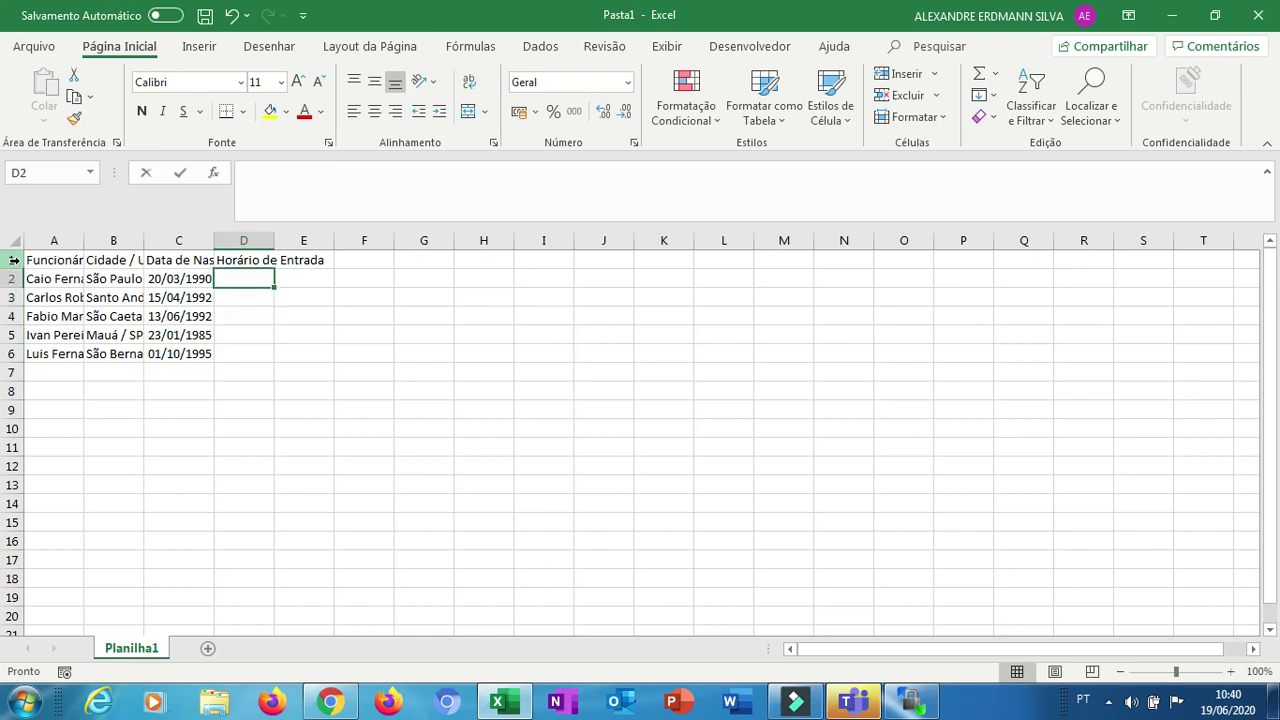
type("00")
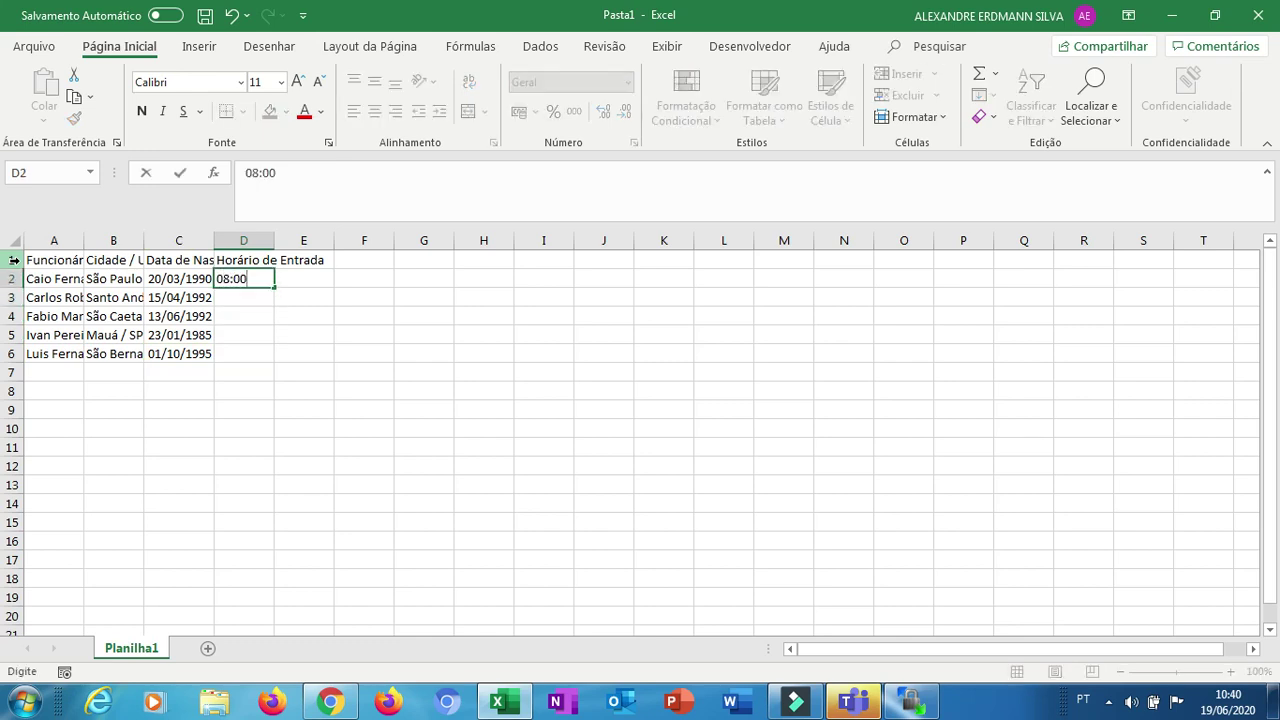
key("Return")
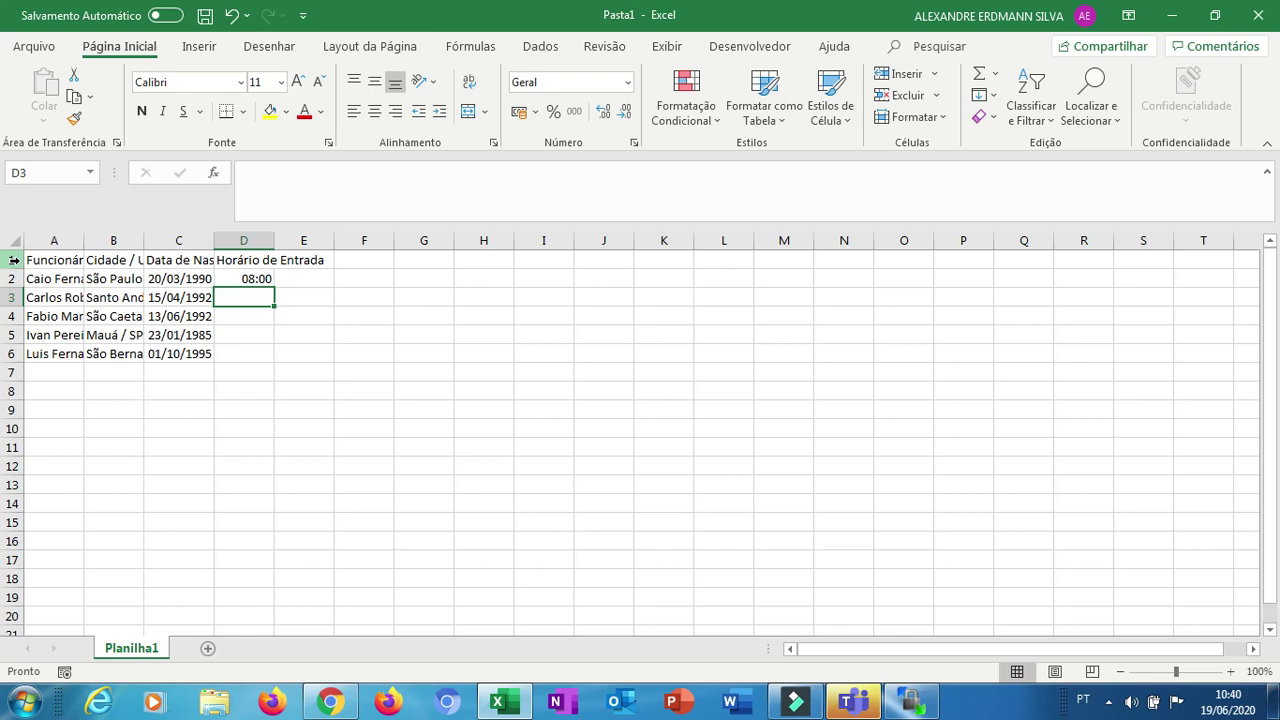
type("08:00")
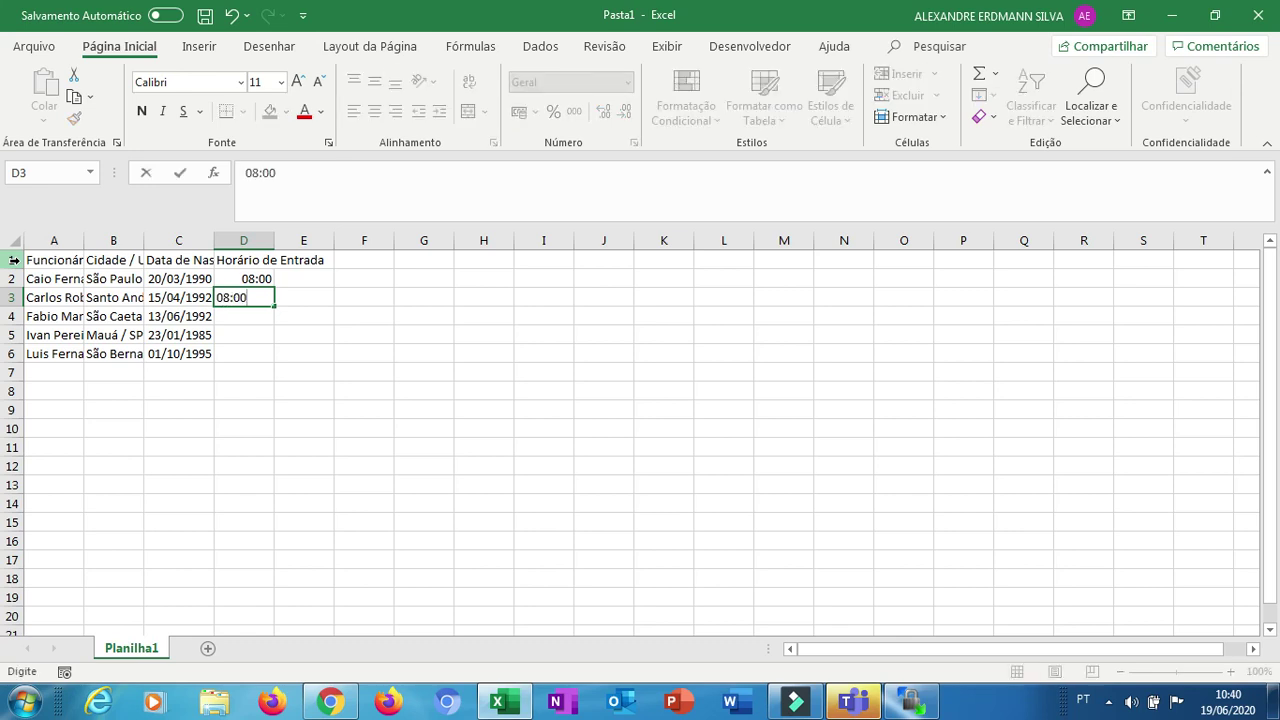
key("Return")
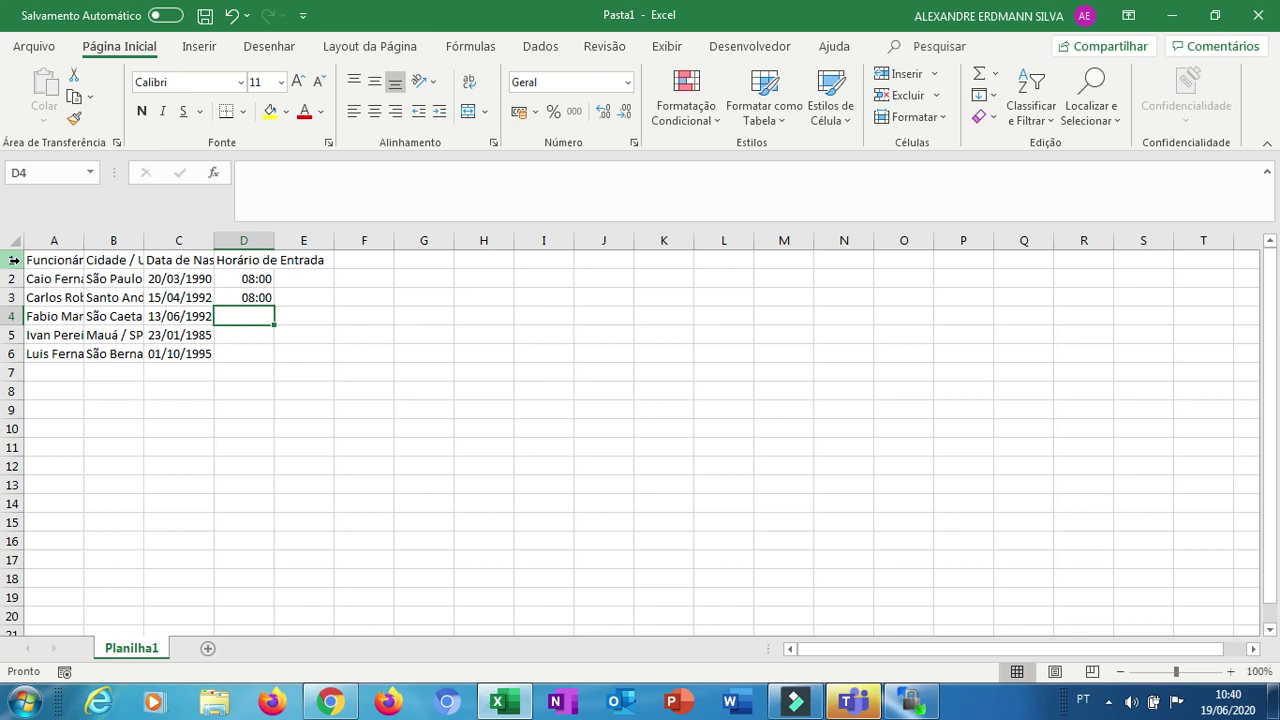
Enter the entry time 09:30 in D4 and 08:00 in both D5 and D6
type("09:30")
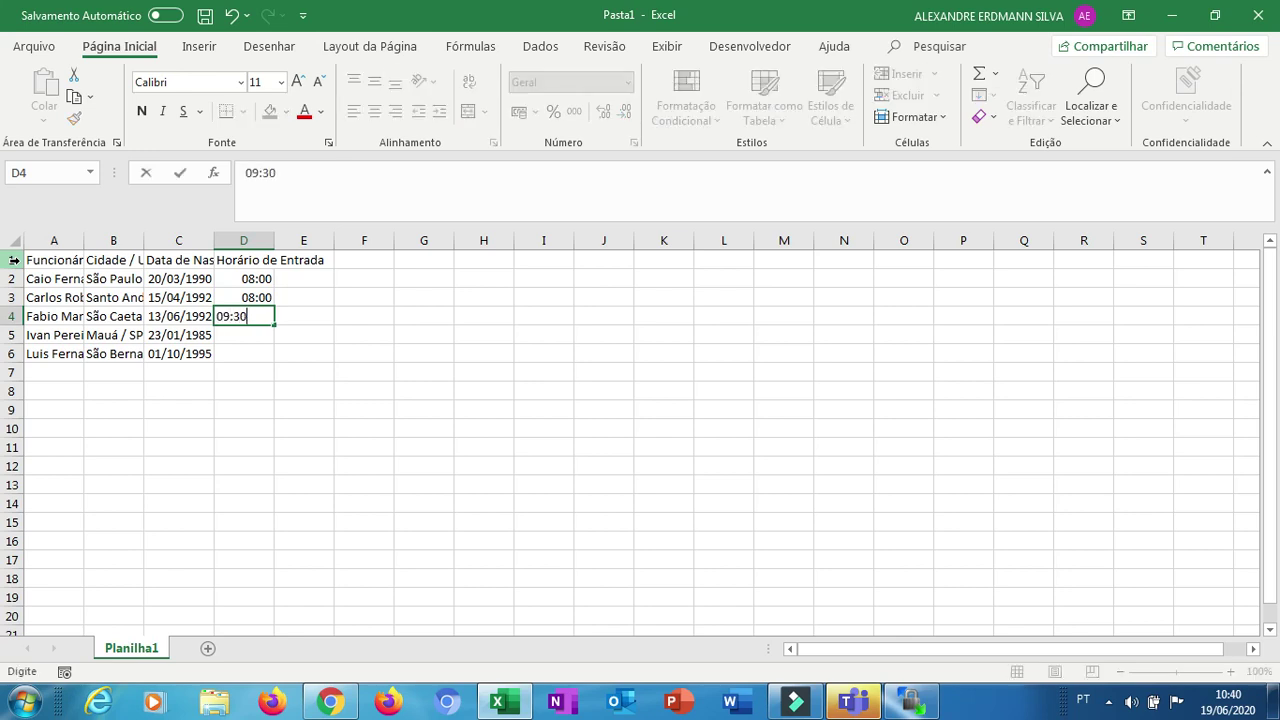
key("Return")
type("08:00")
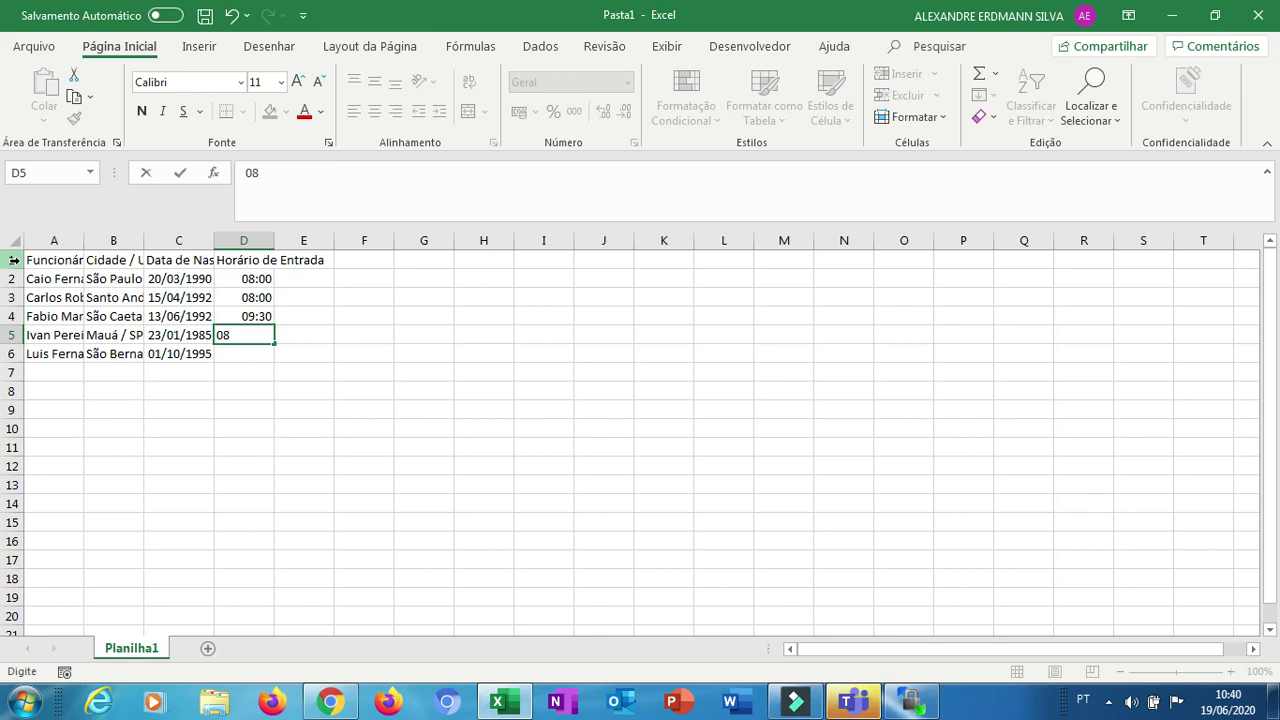
key("Return")
type("08:00")
key("Return")
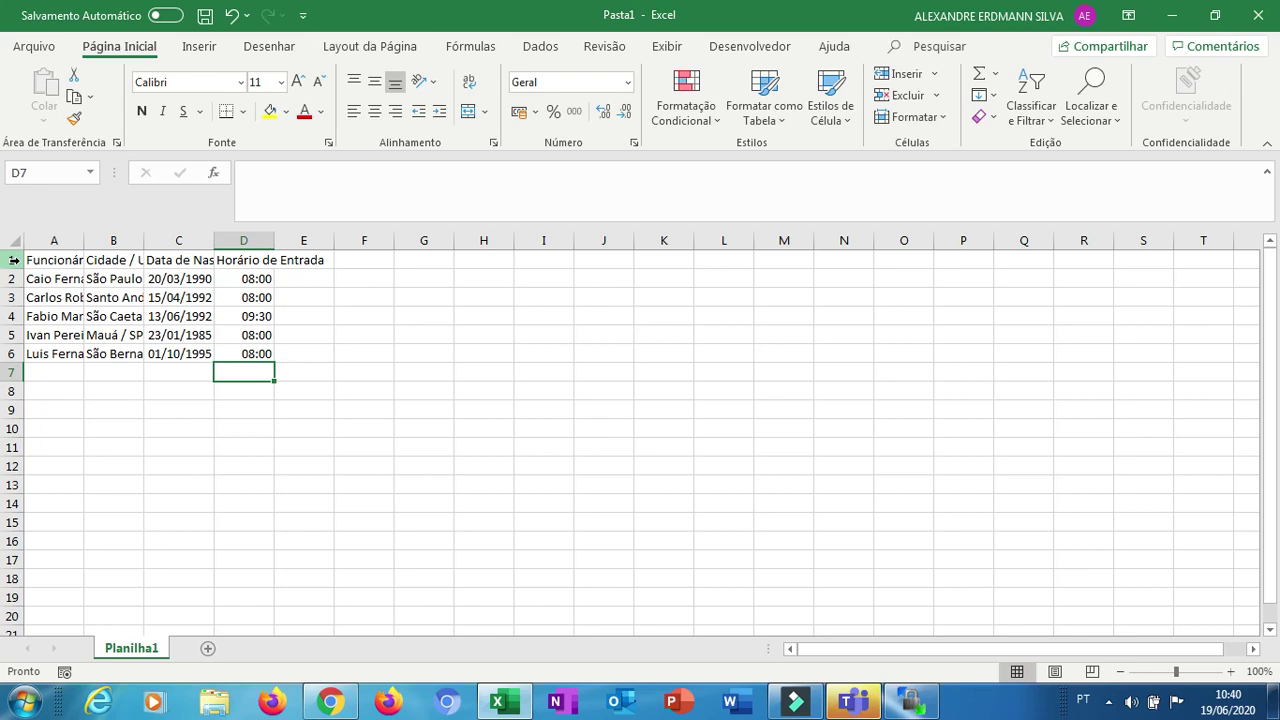
Start saving the workbook under a new name and browse for a save location
left_click(33, 48)
left_click(71, 295)
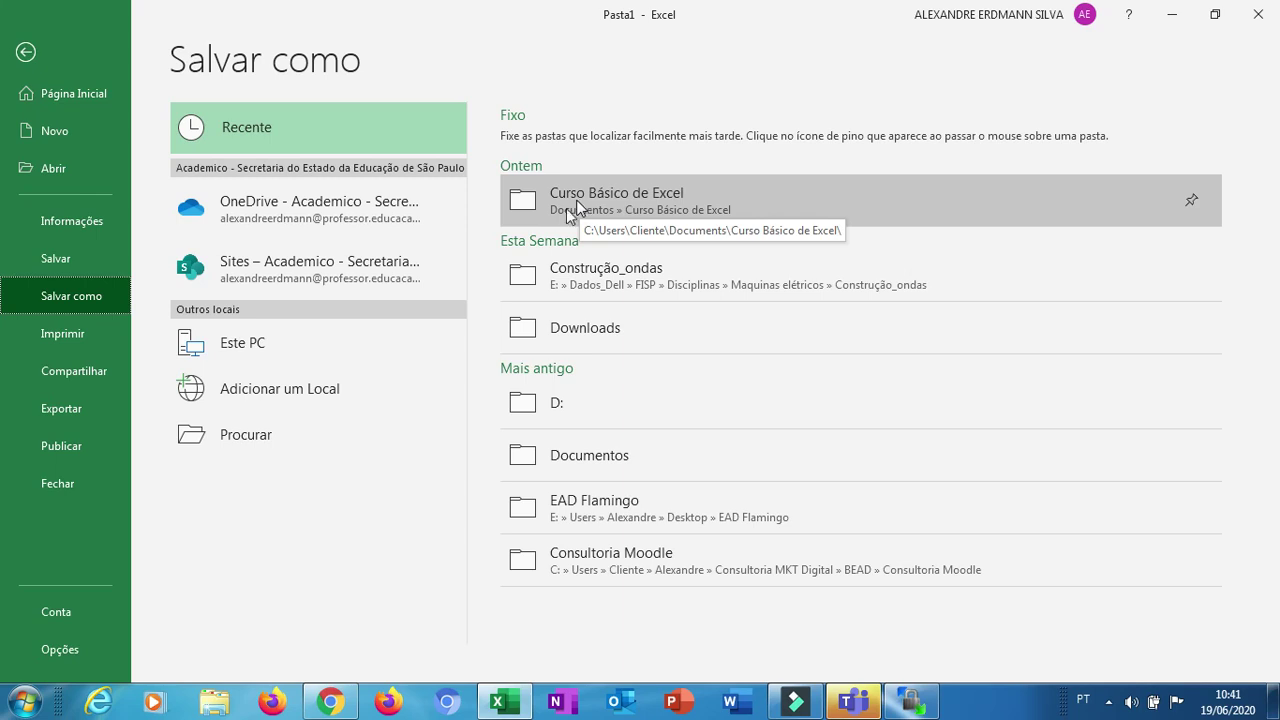
left_click(310, 430)
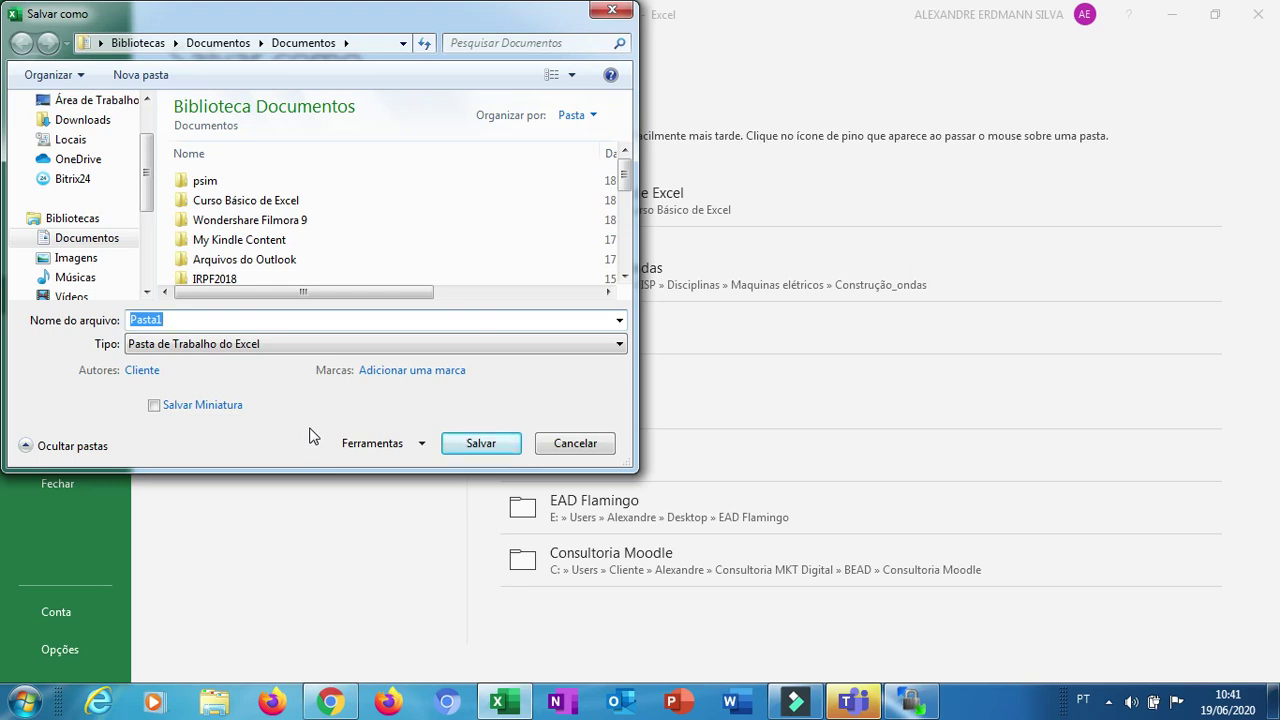
Look through the available save locations, including the contents of Disco Local (E:) and Disco Local (C:)
left_click(147, 165)
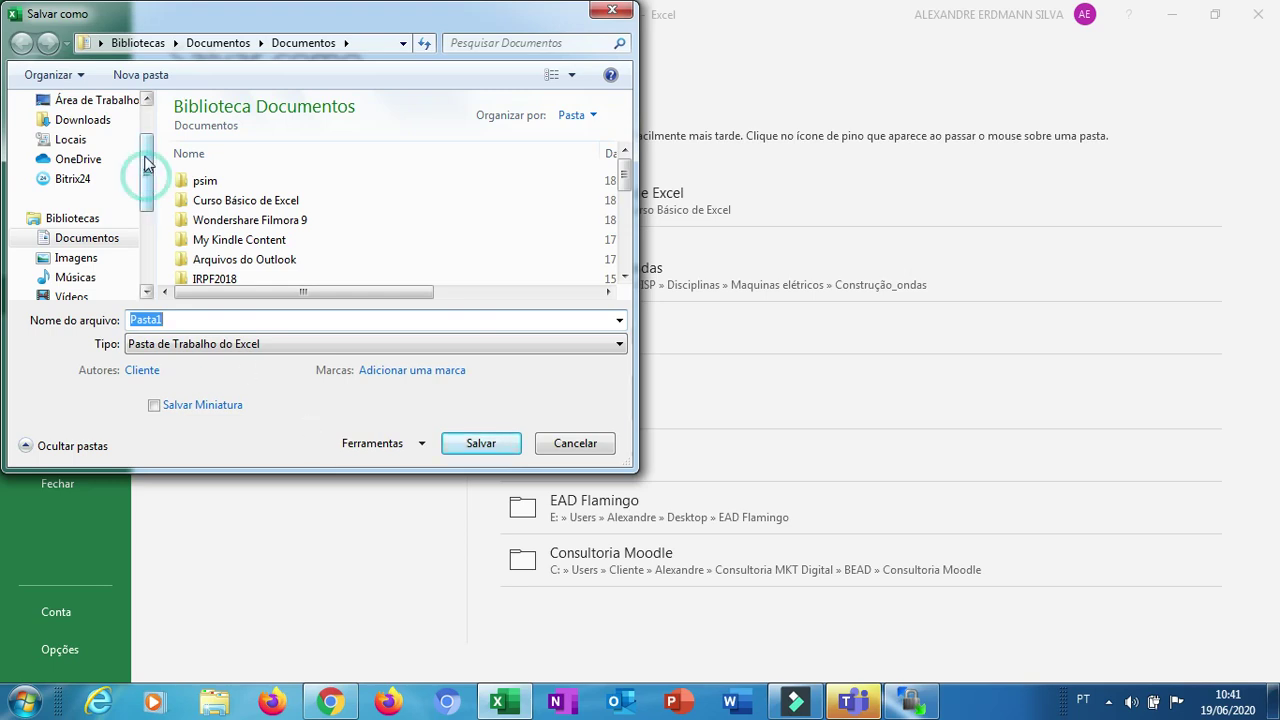
left_click_drag(147, 165, 147, 137)
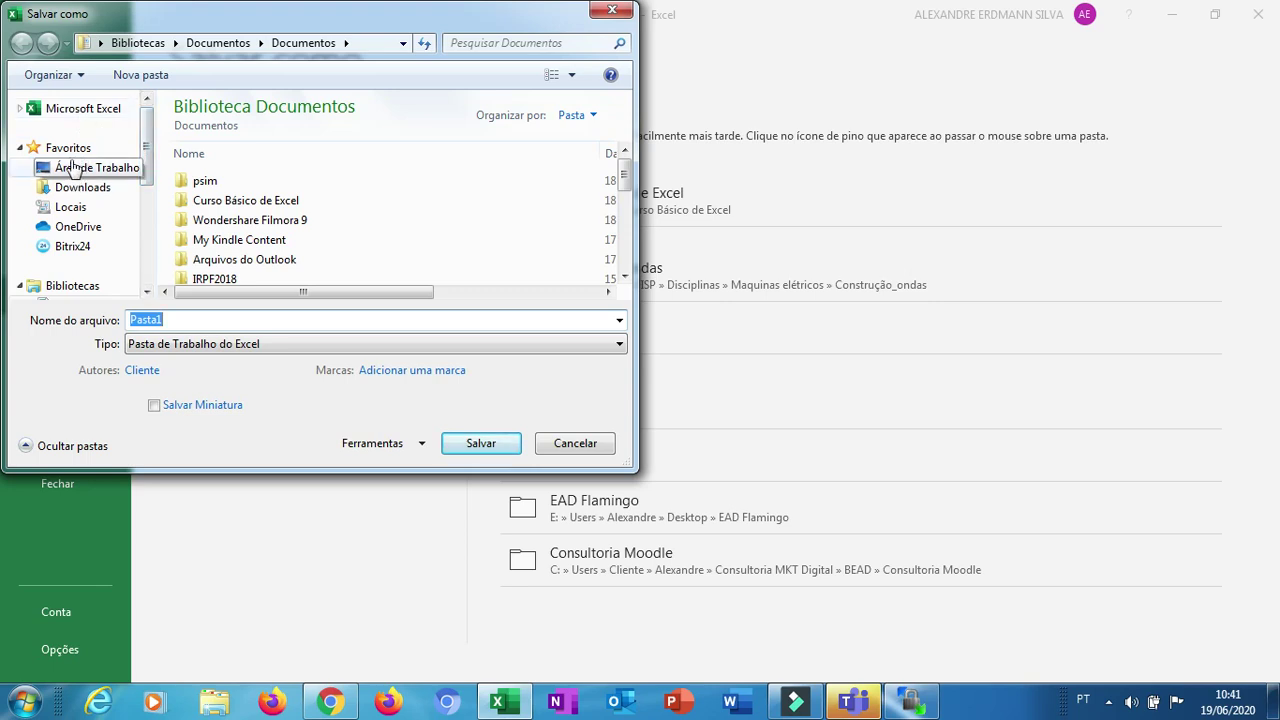
mouse_move(145, 160)
left_mouse_down()
mouse_move(145, 182)
mouse_move(145, 148)
left_mouse_up()
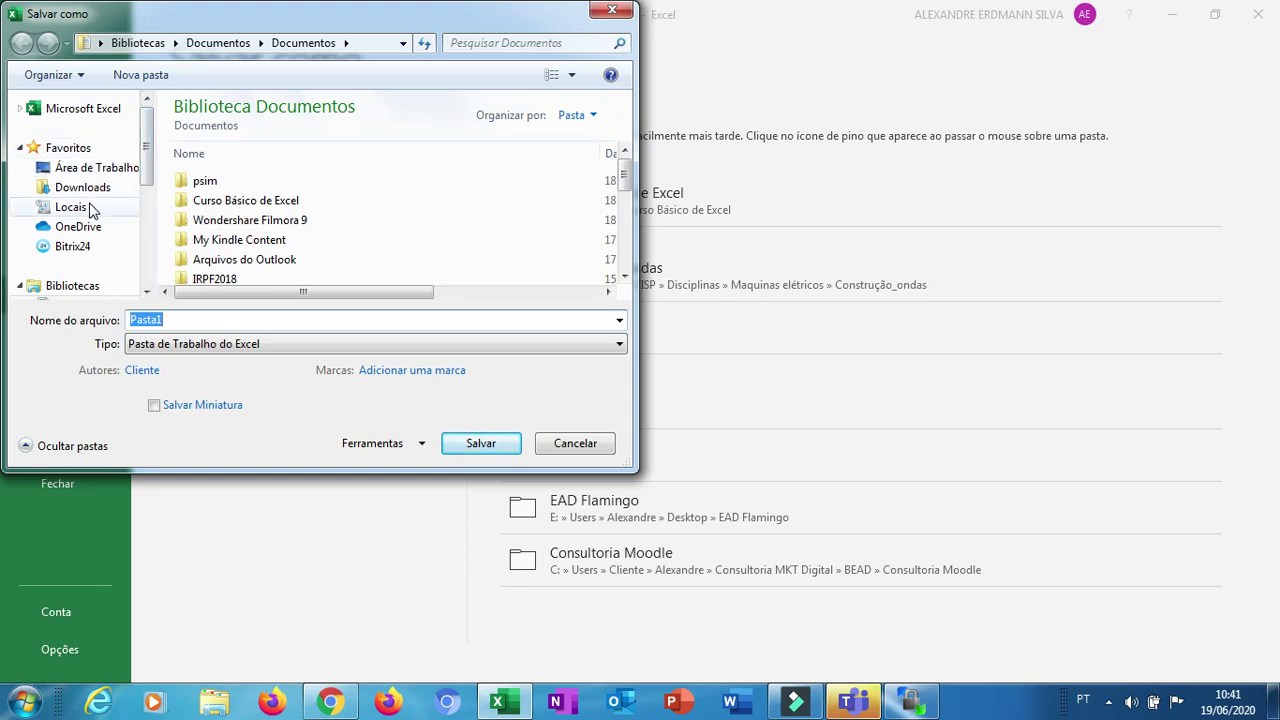
left_click(148, 165)
left_click_drag(148, 165, 145, 255)
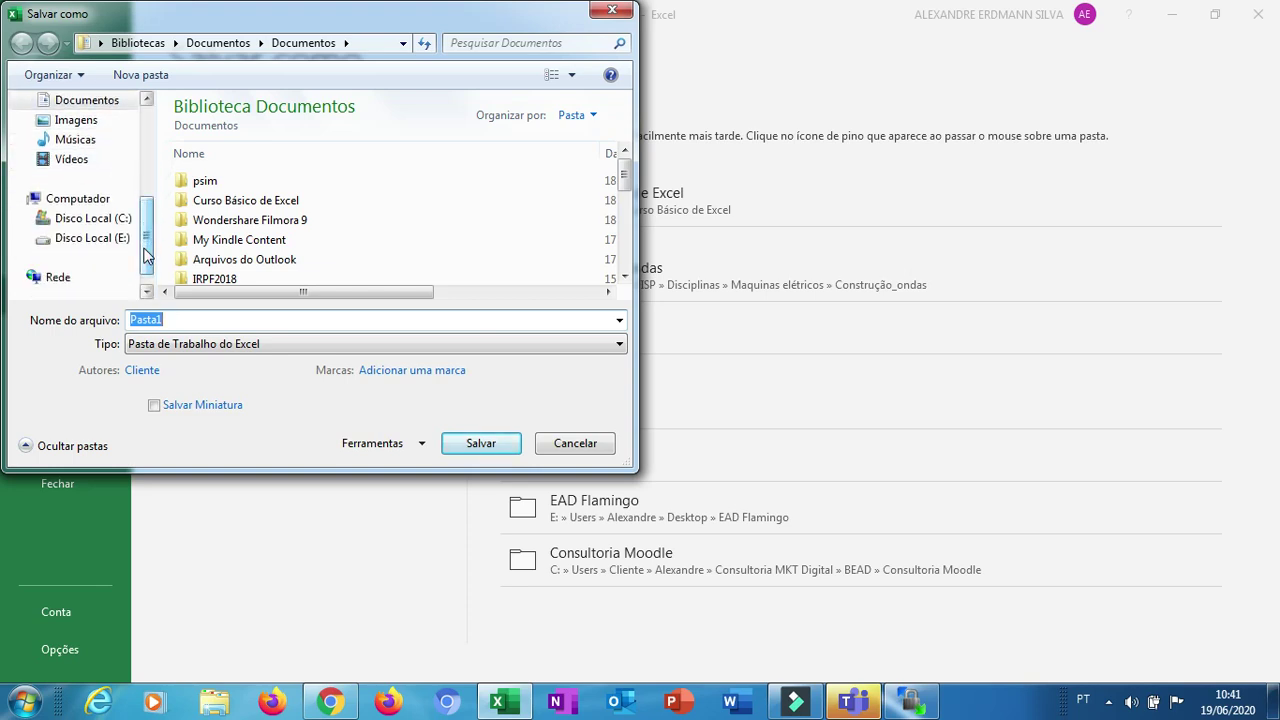
left_click(83, 243)
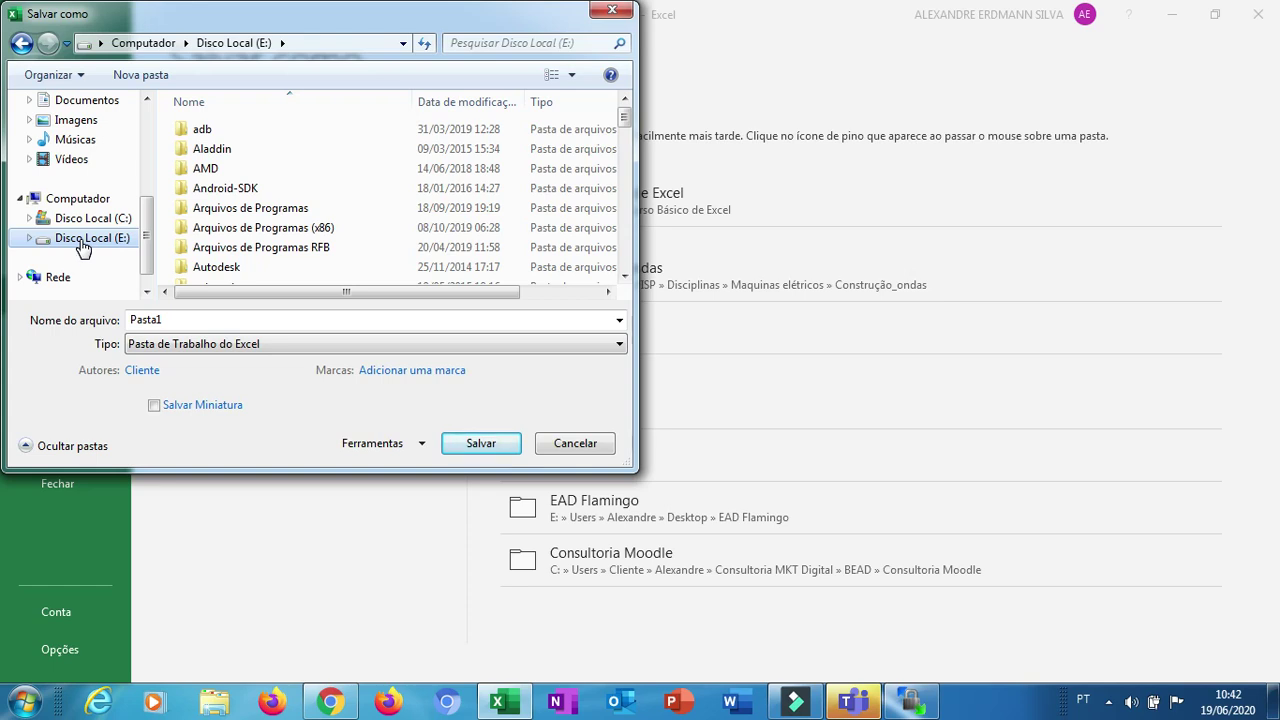
mouse_move(147, 238)
left_mouse_down()
mouse_move(146, 212)
mouse_move(146, 235)
left_mouse_up()
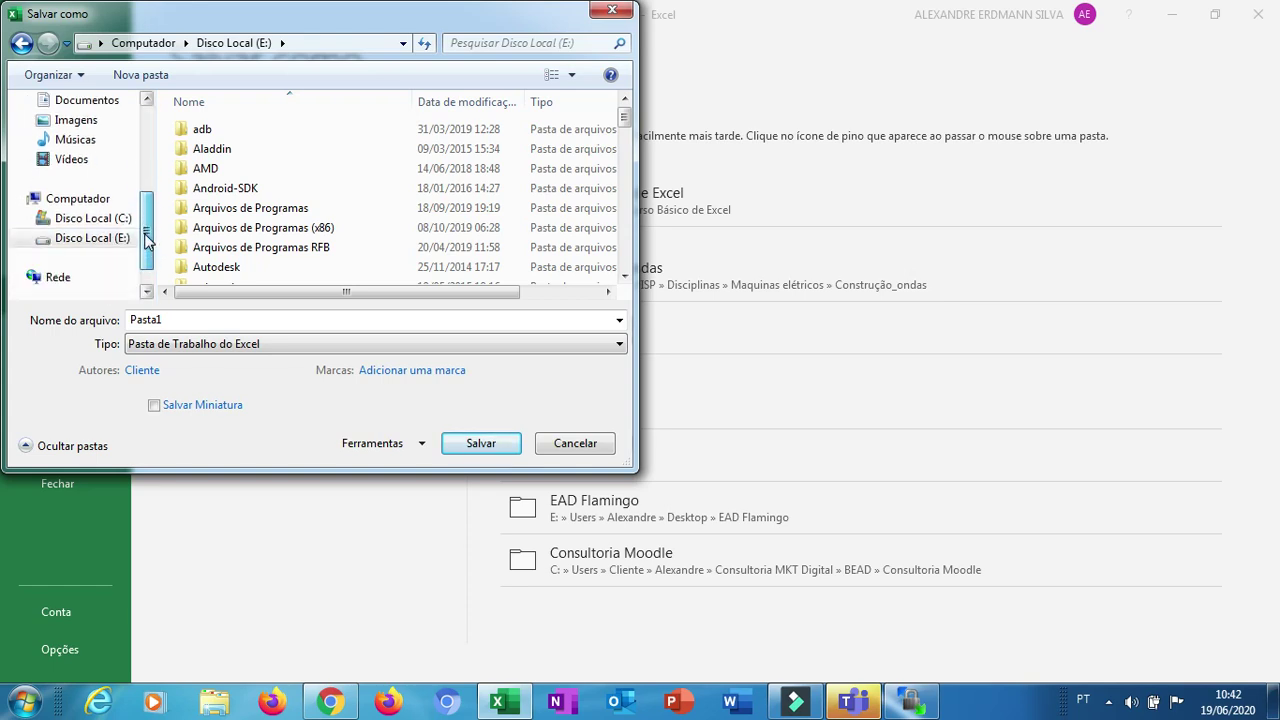
left_click(118, 220)
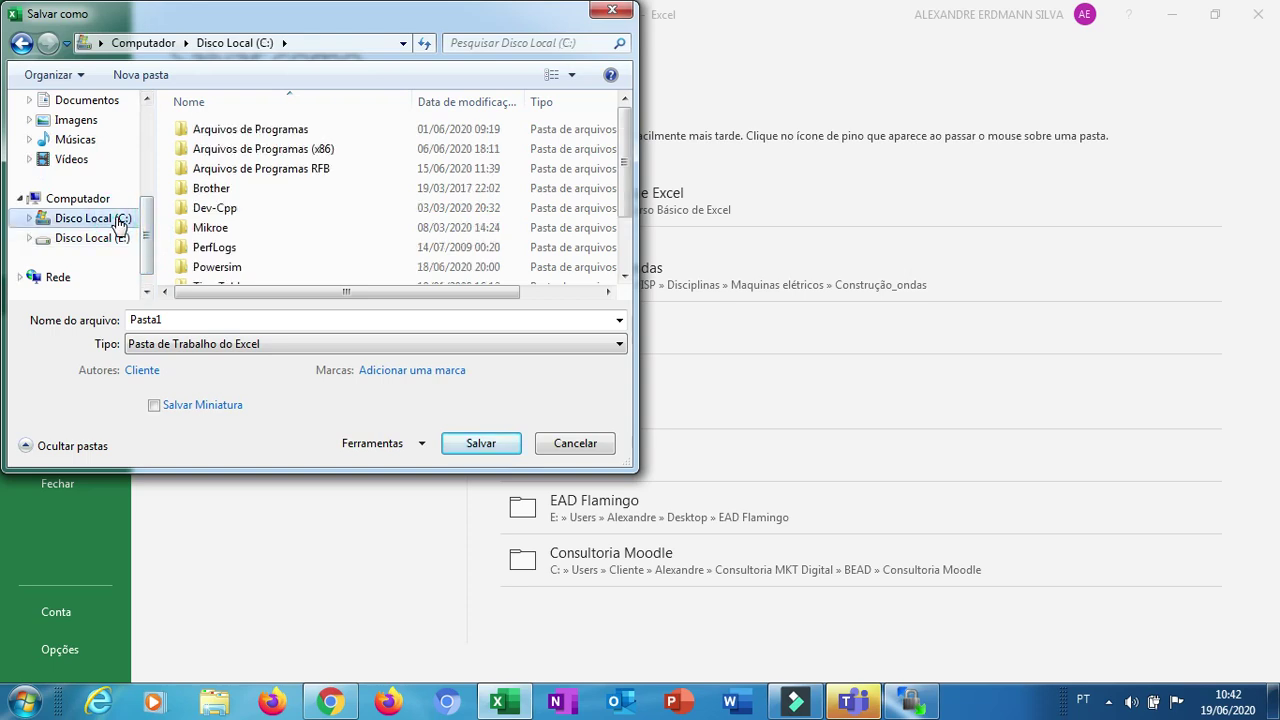
left_click_drag(148, 203, 147, 135)
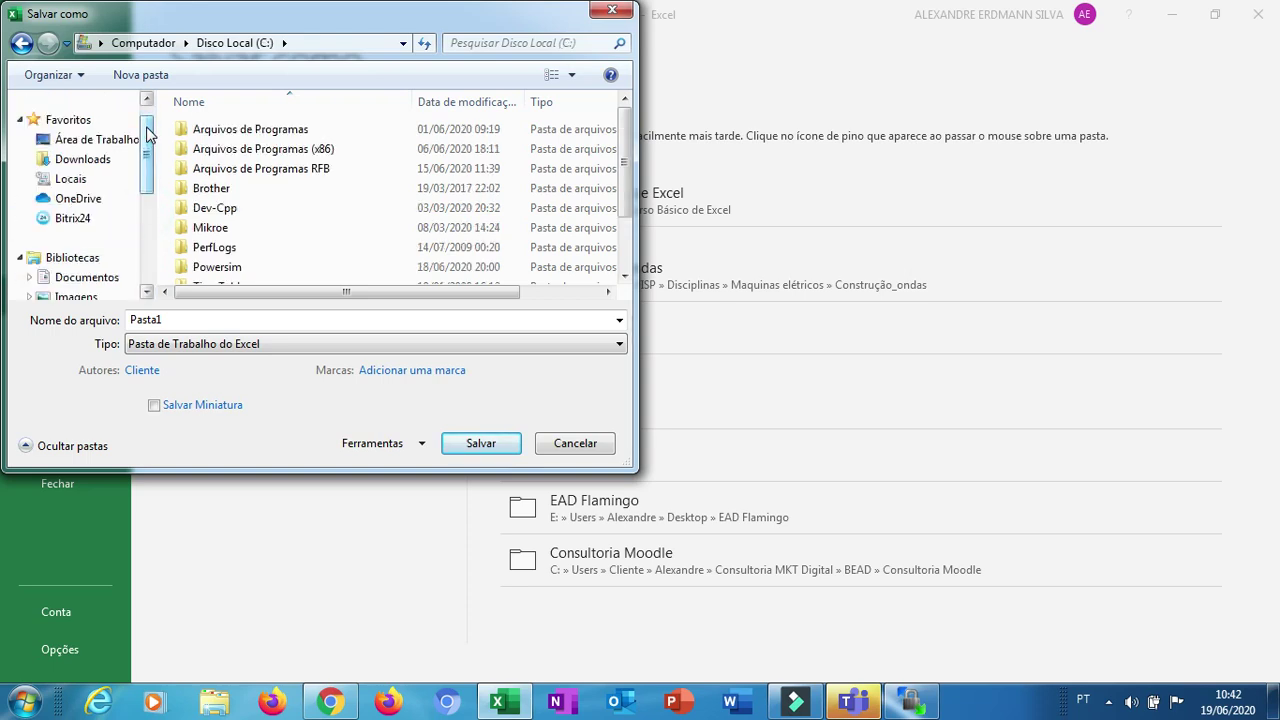
left_click(146, 126)
scroll(110, 160, "down", 2)
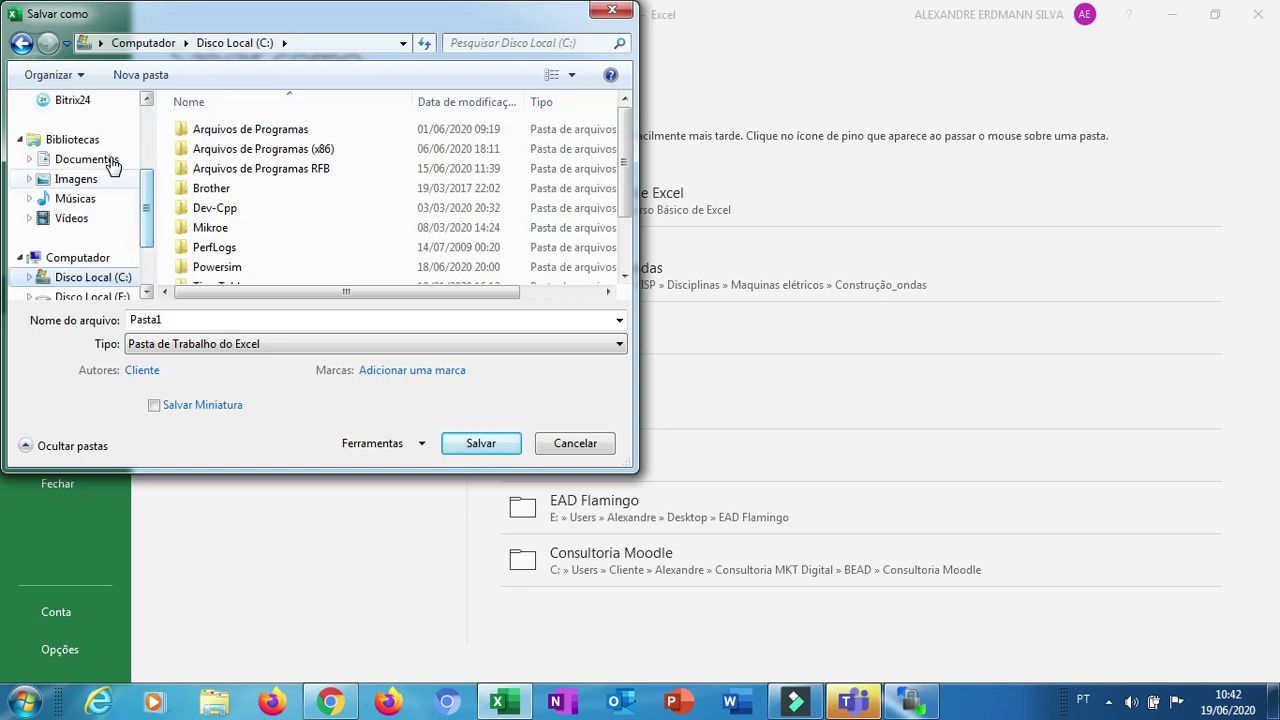
Choose the Curso Básico de Excel folder in the Documentos library as the save location
left_click(109, 163)
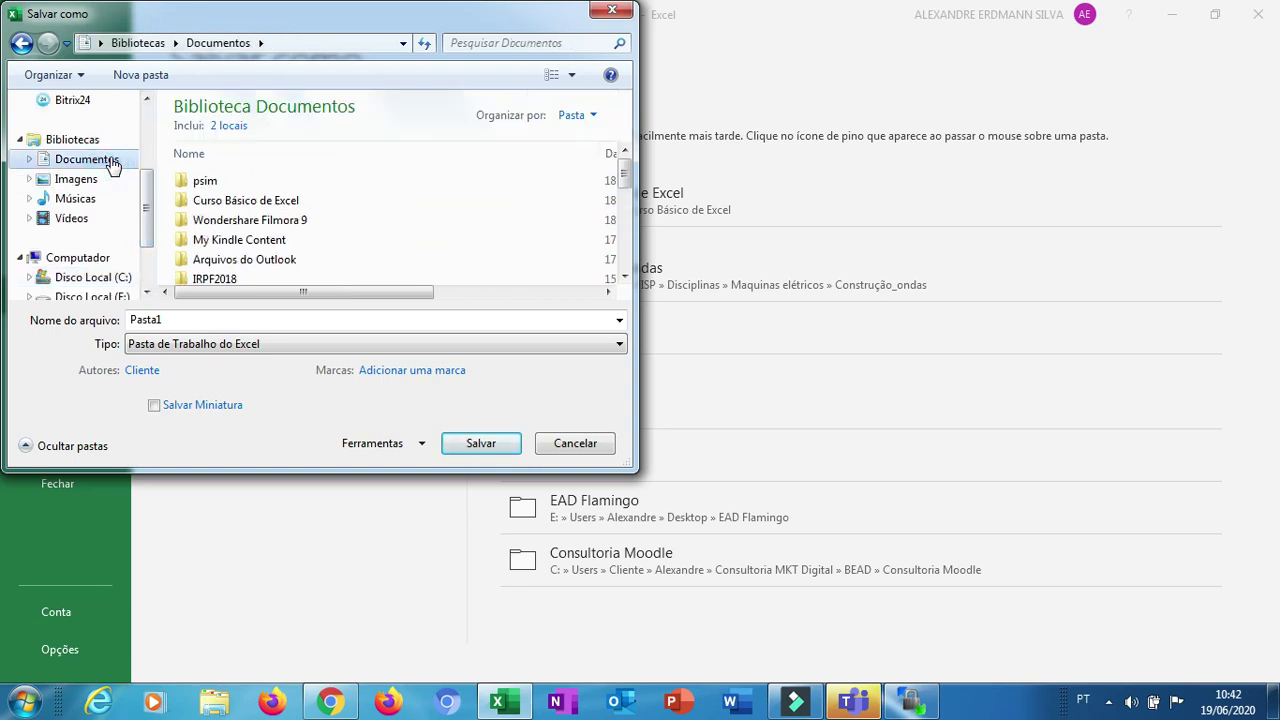
left_click(228, 204)
double_click(228, 202)
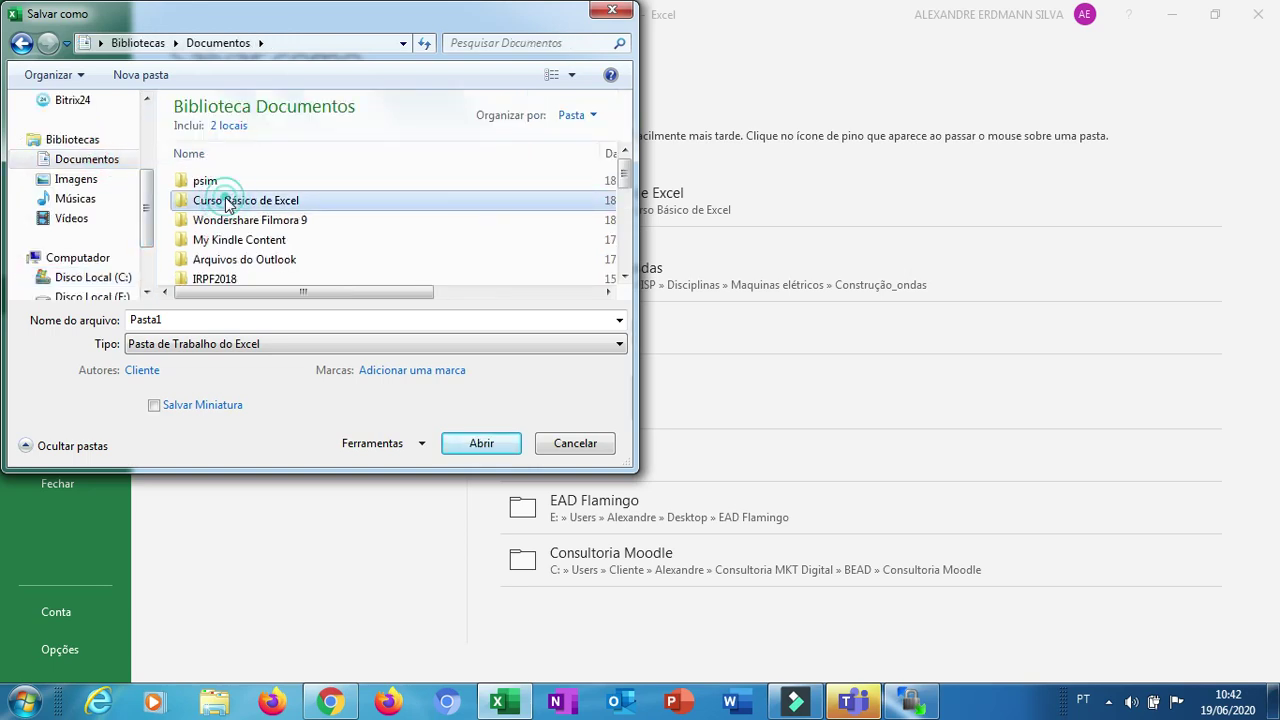
Set the workbook's file name to "Aula 2 de Excel"
double_click(190, 321)
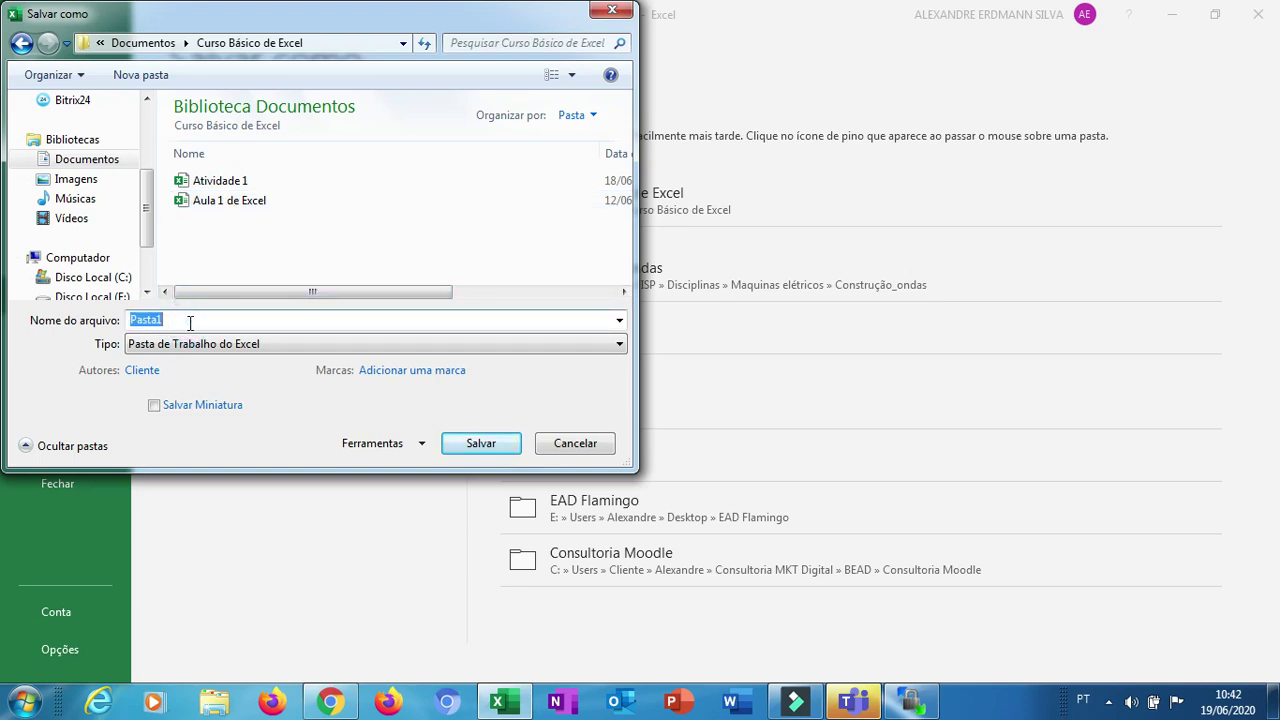
type("A")
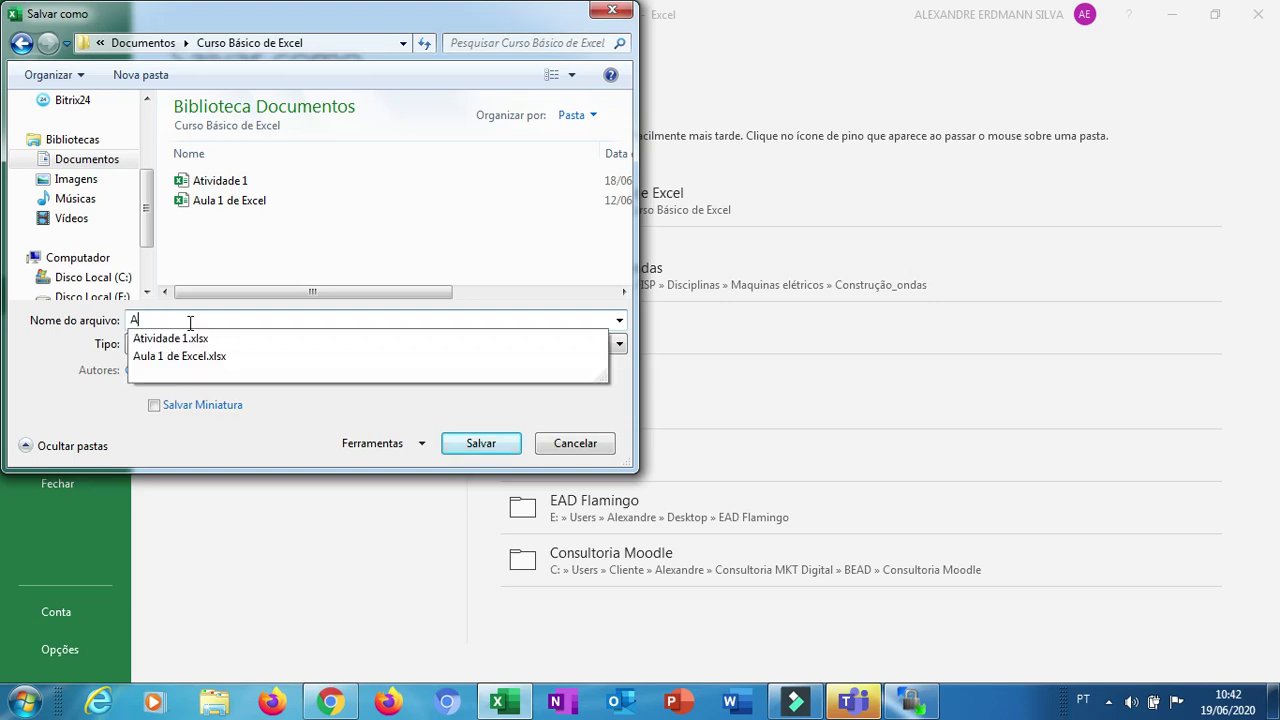
type("ula 2 ")
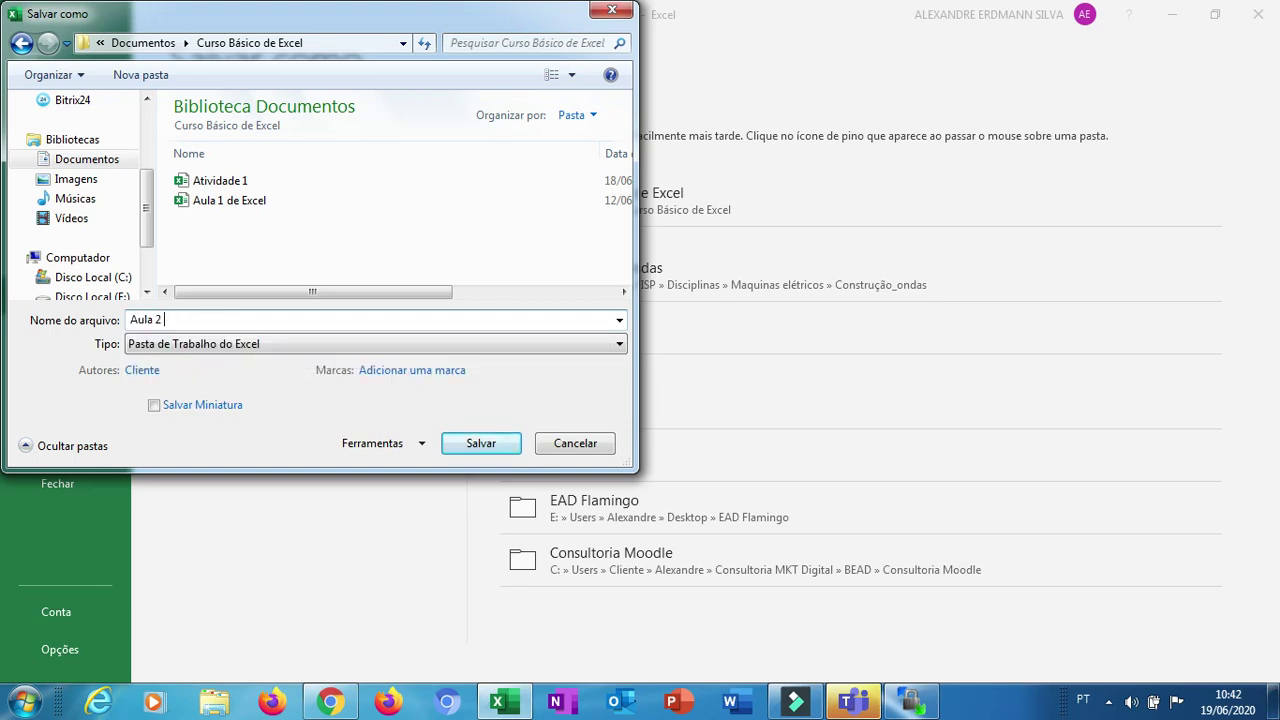
type("de Excel")
Save the file with the type Pasta de Trabalho do Excel and close the workbook
left_click(257, 344)
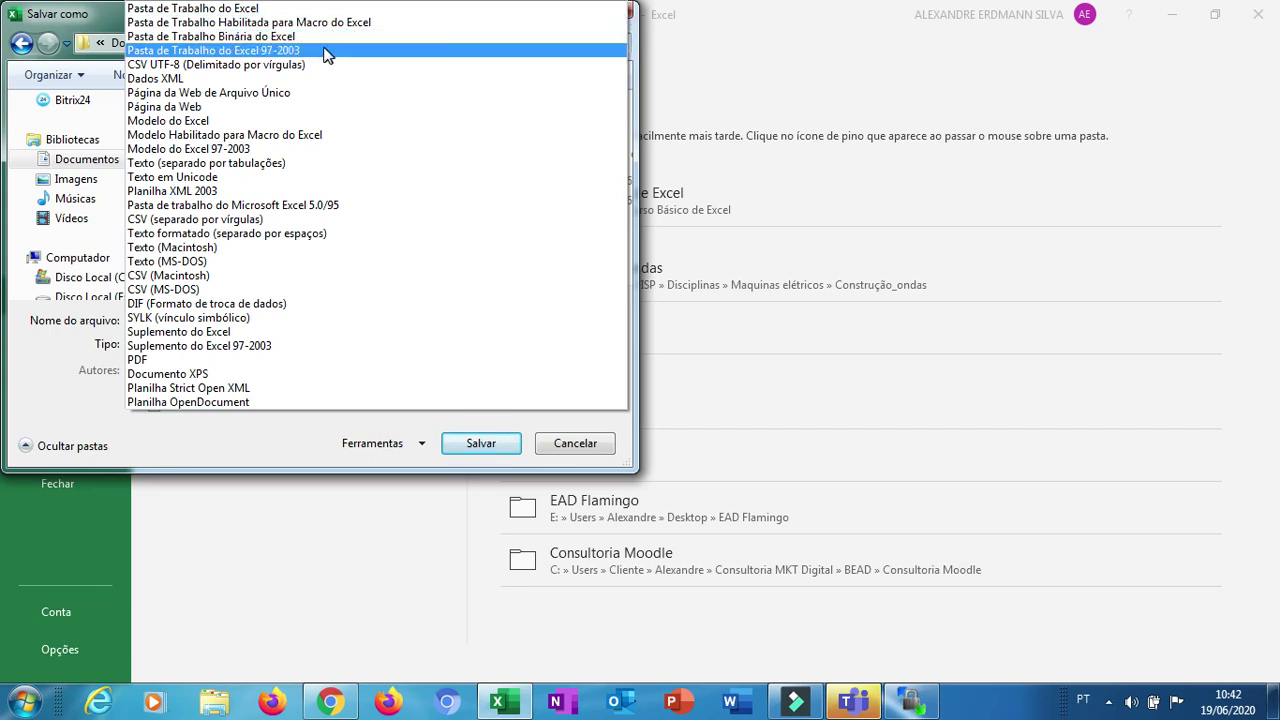
left_click(297, 12)
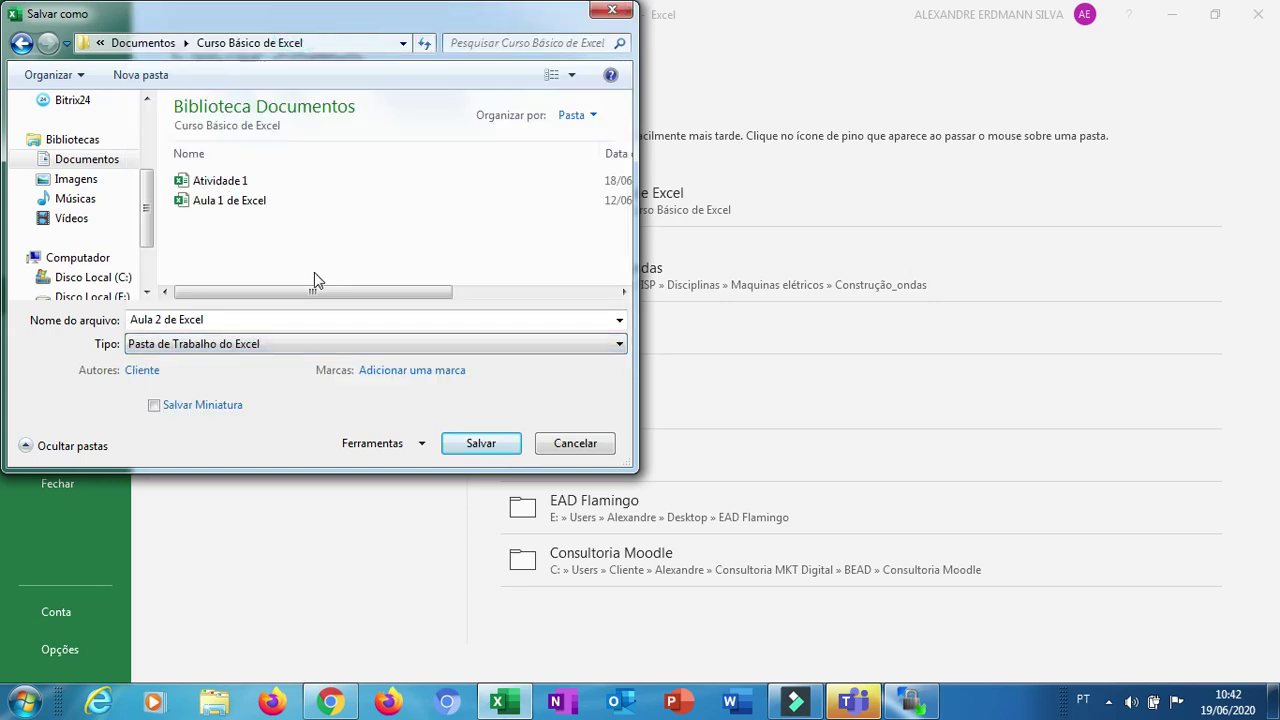
left_click(462, 446)
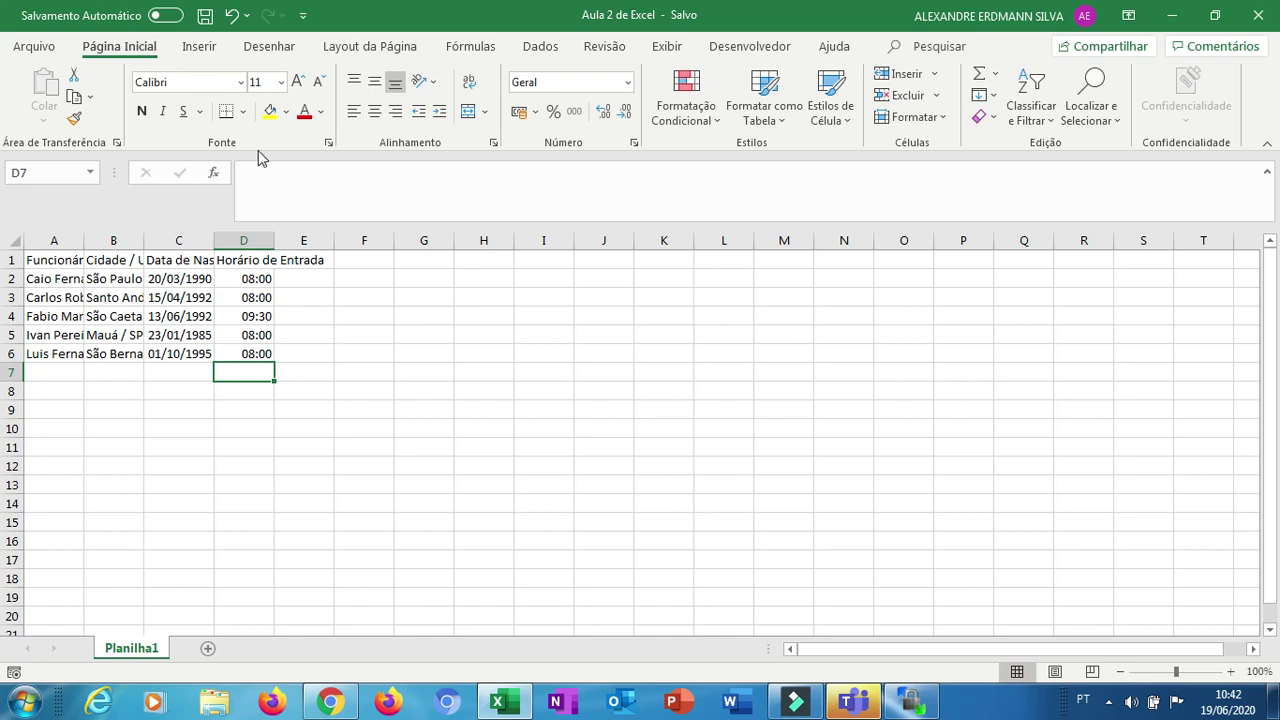
left_click(33, 50)
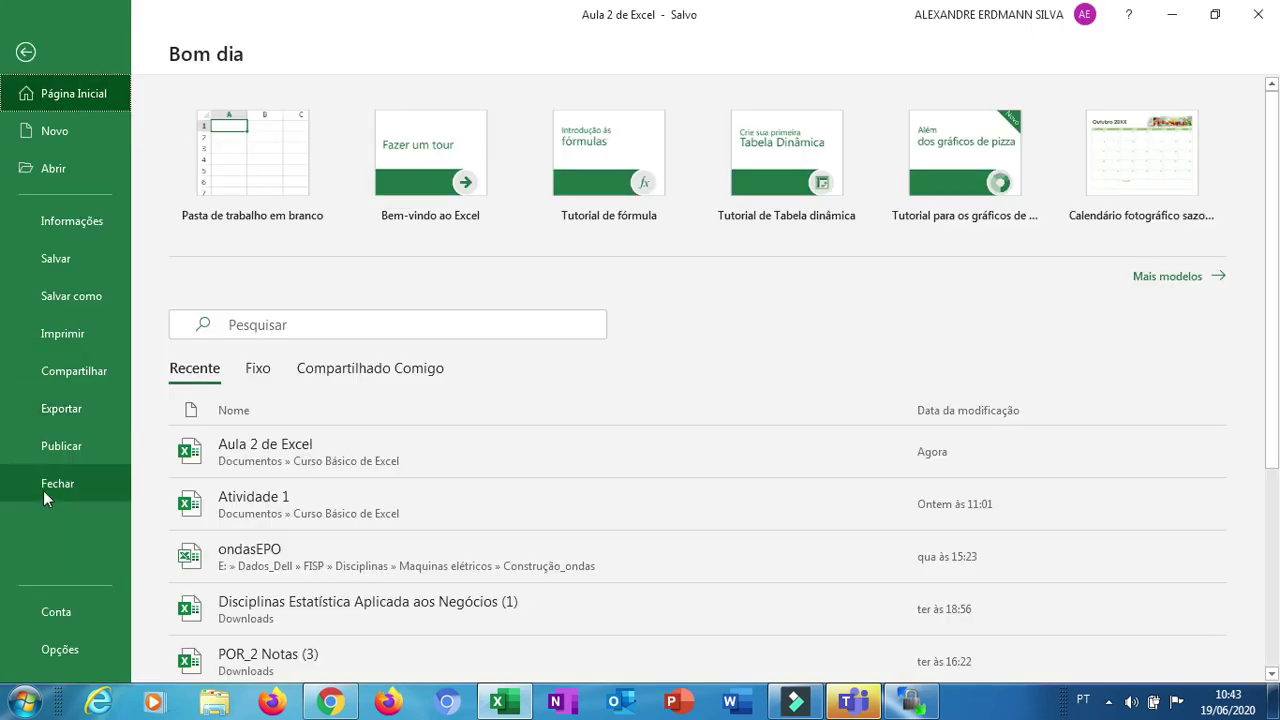
left_click(55, 488)
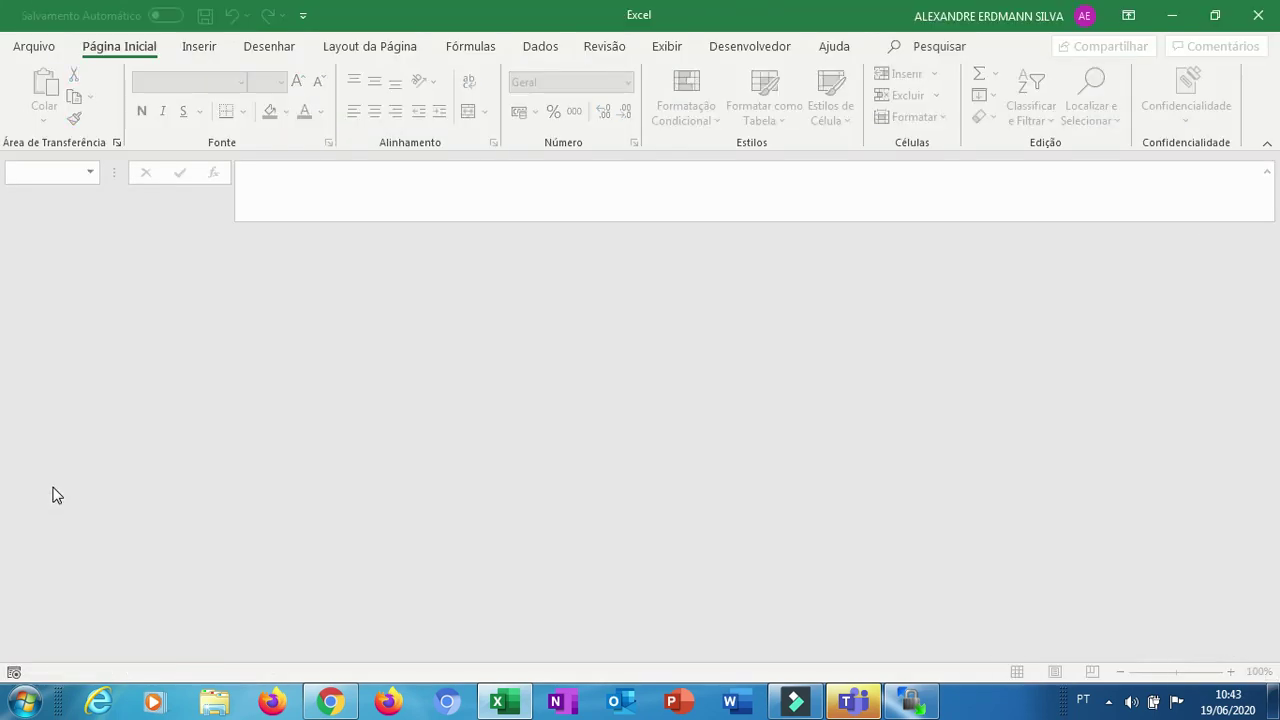
Open the workbook "Aula 2 de Excel" from the Curso Básico de Excel folder in the Documentos library
left_click(40, 57)
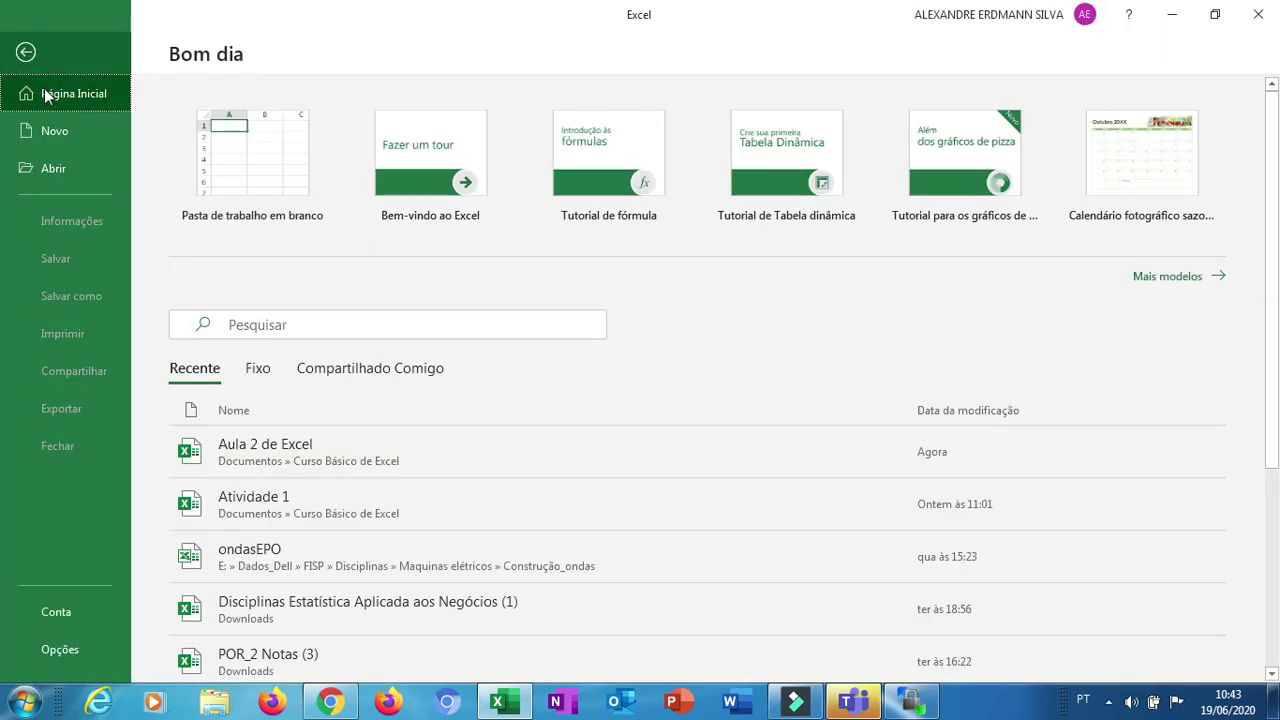
left_click(49, 150)
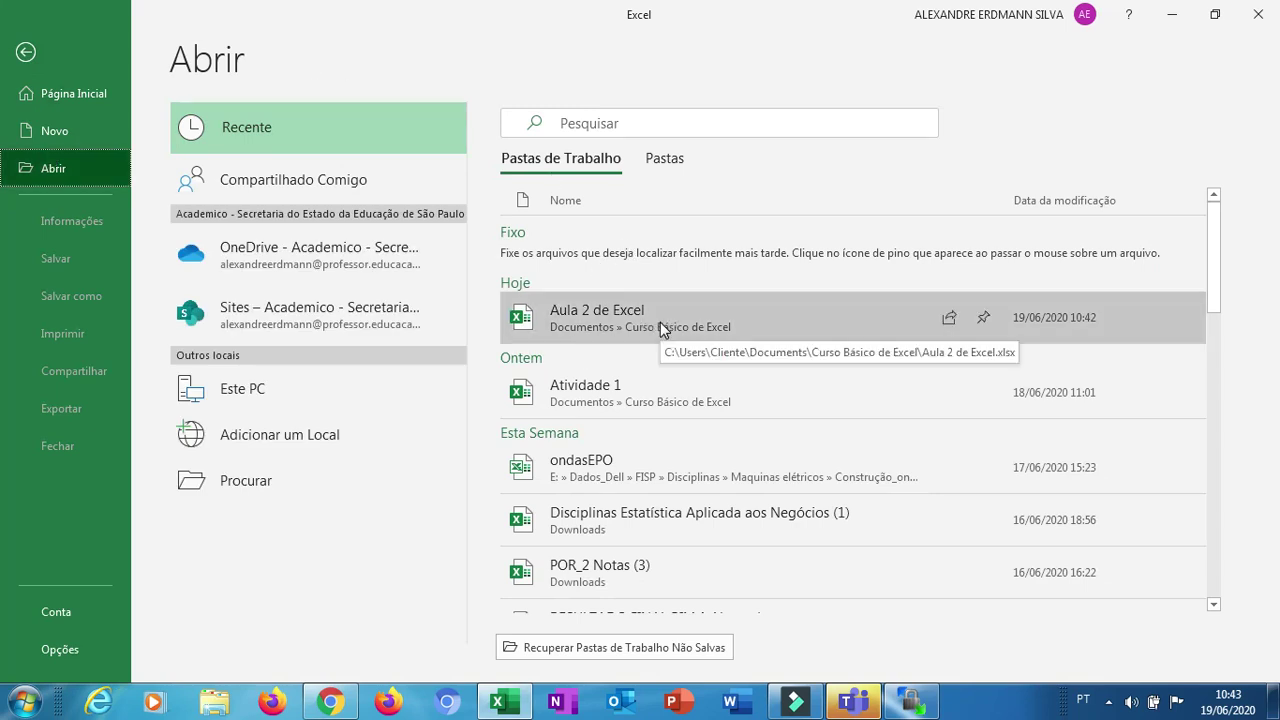
left_click(250, 497)
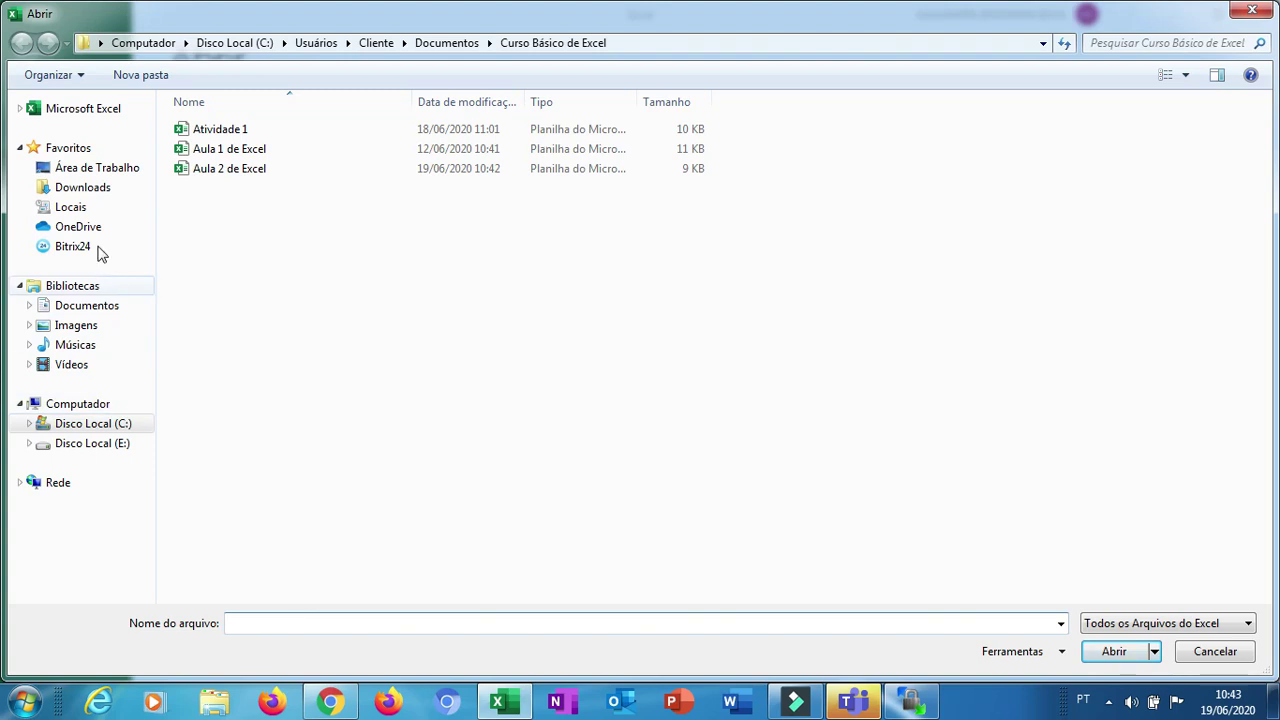
left_click(82, 307)
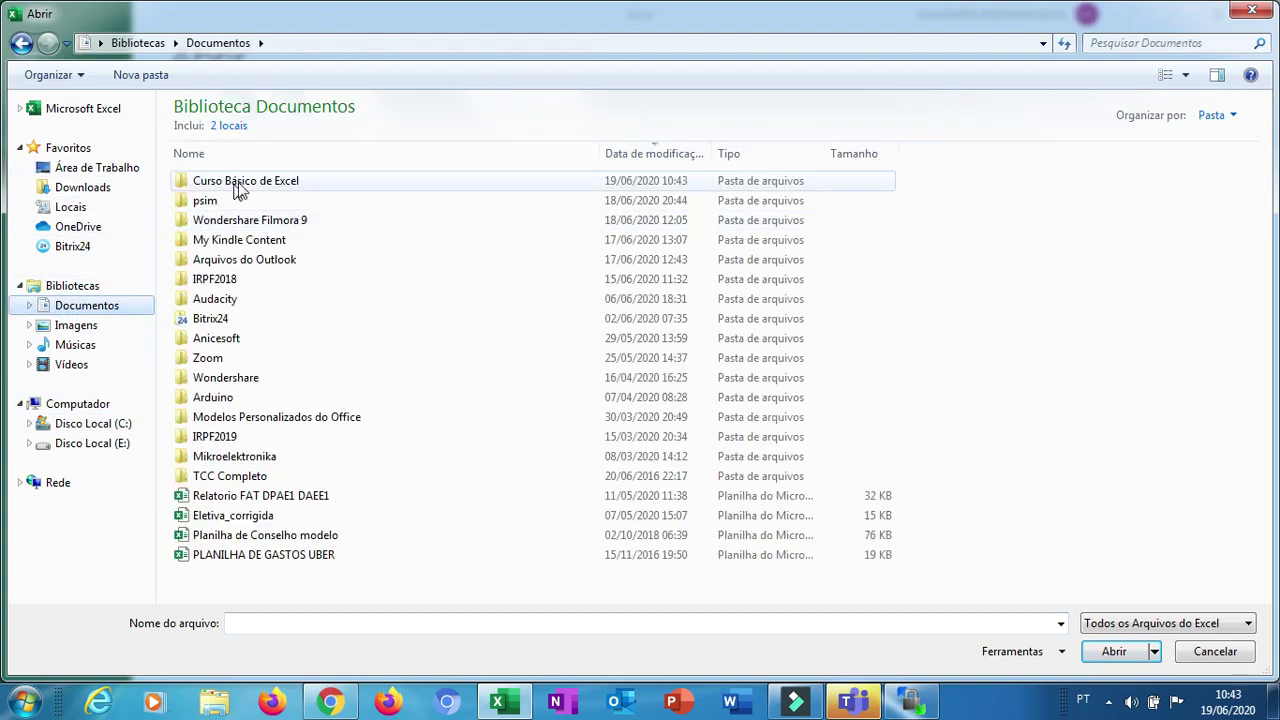
double_click(246, 190)
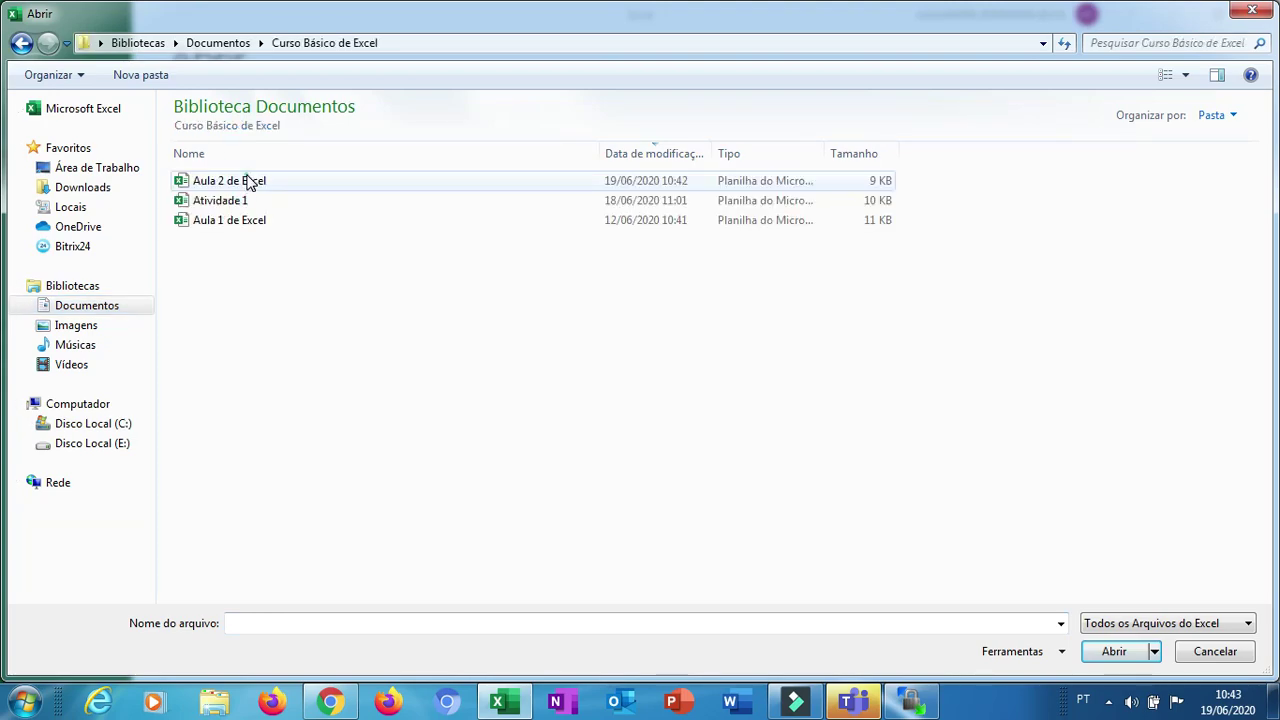
double_click(250, 181)
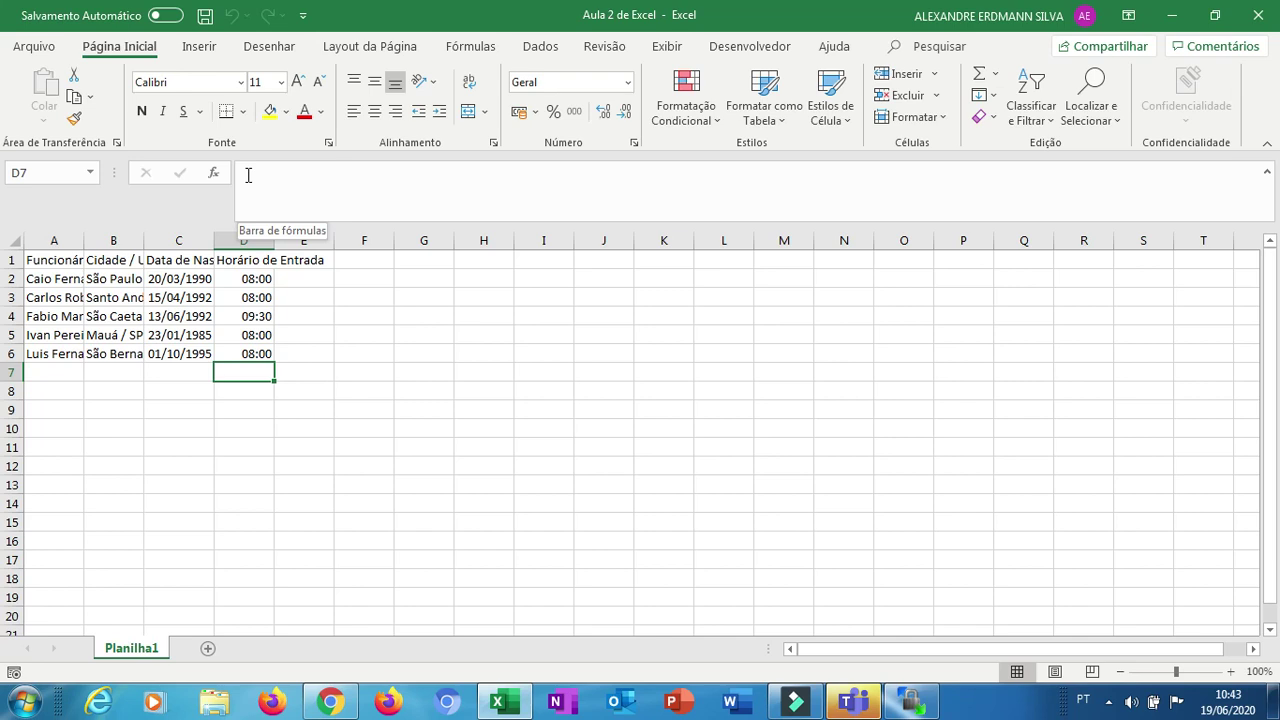
Go through the table's cells and examine the employee names in column A
key("Left")
key("Up")
key("Up")
key("Left")
key("Up")
key("Left")
key("Up")
key("Up")
key("Up")
key("Right")
key("Left")
key("Down")
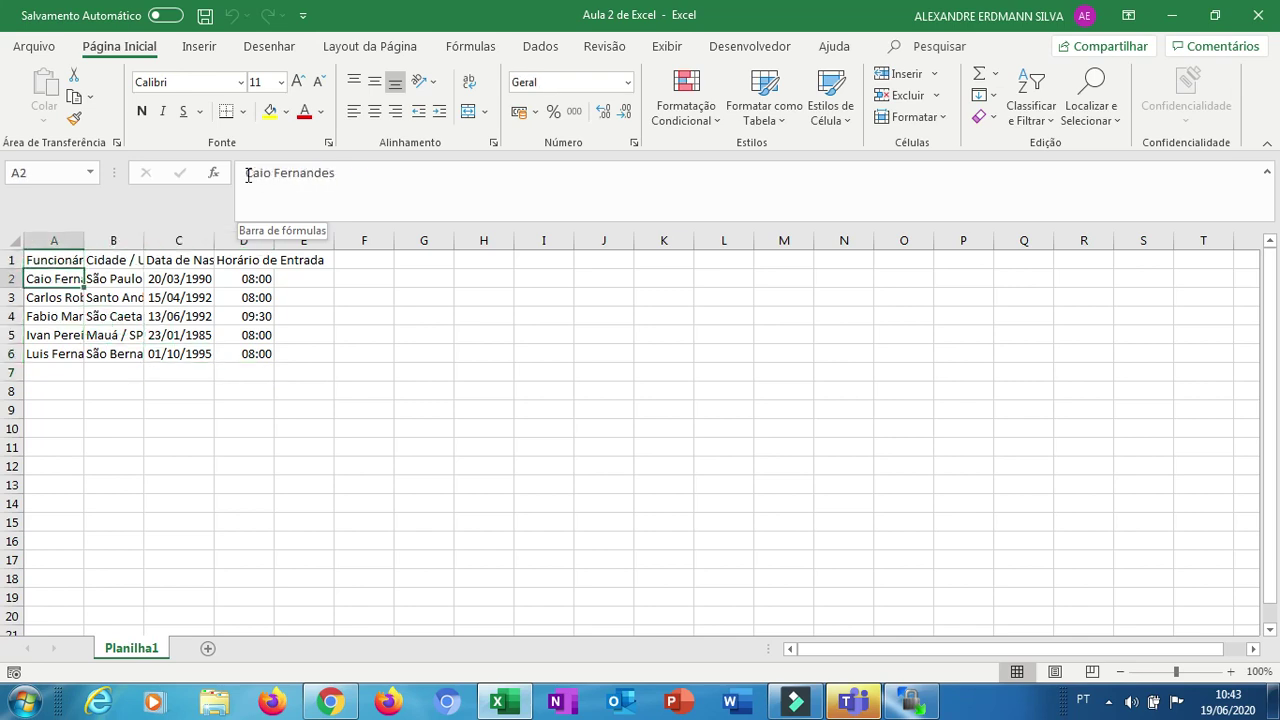
key("Down")
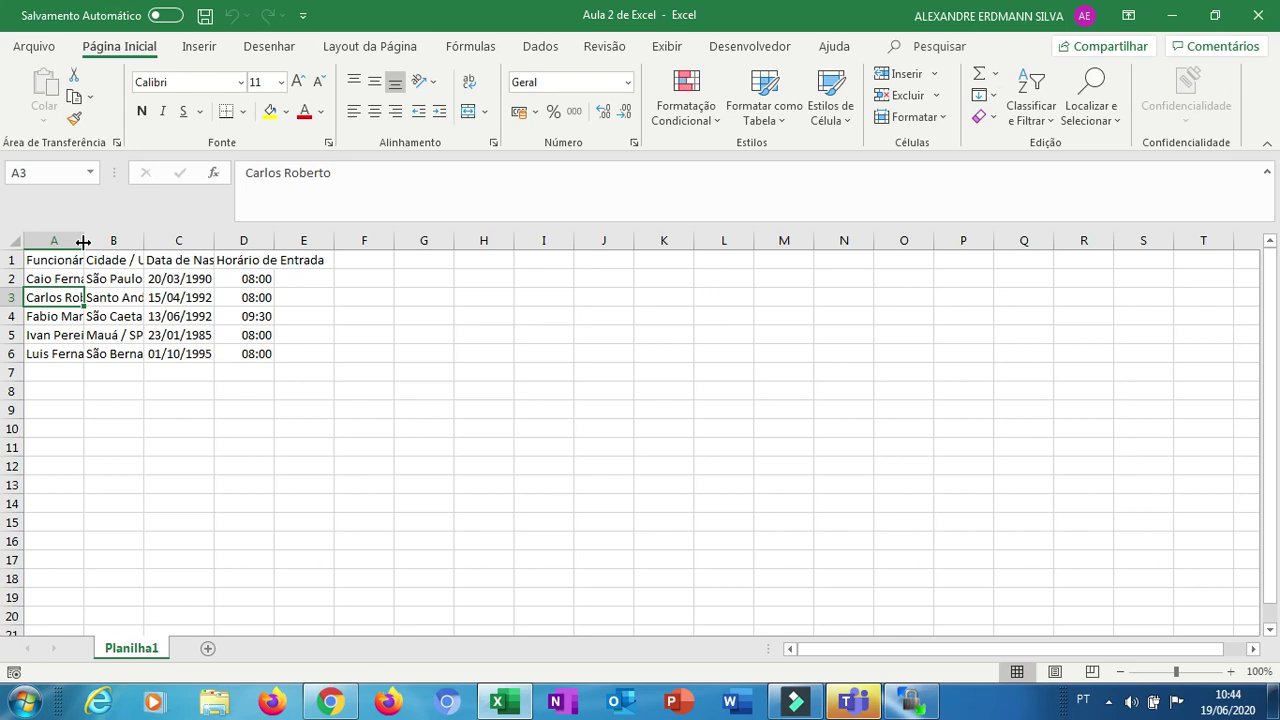
Resize the Funcionário column, ending with its width auto-fitted to the contents
left_click_drag(84, 242, 131, 249)
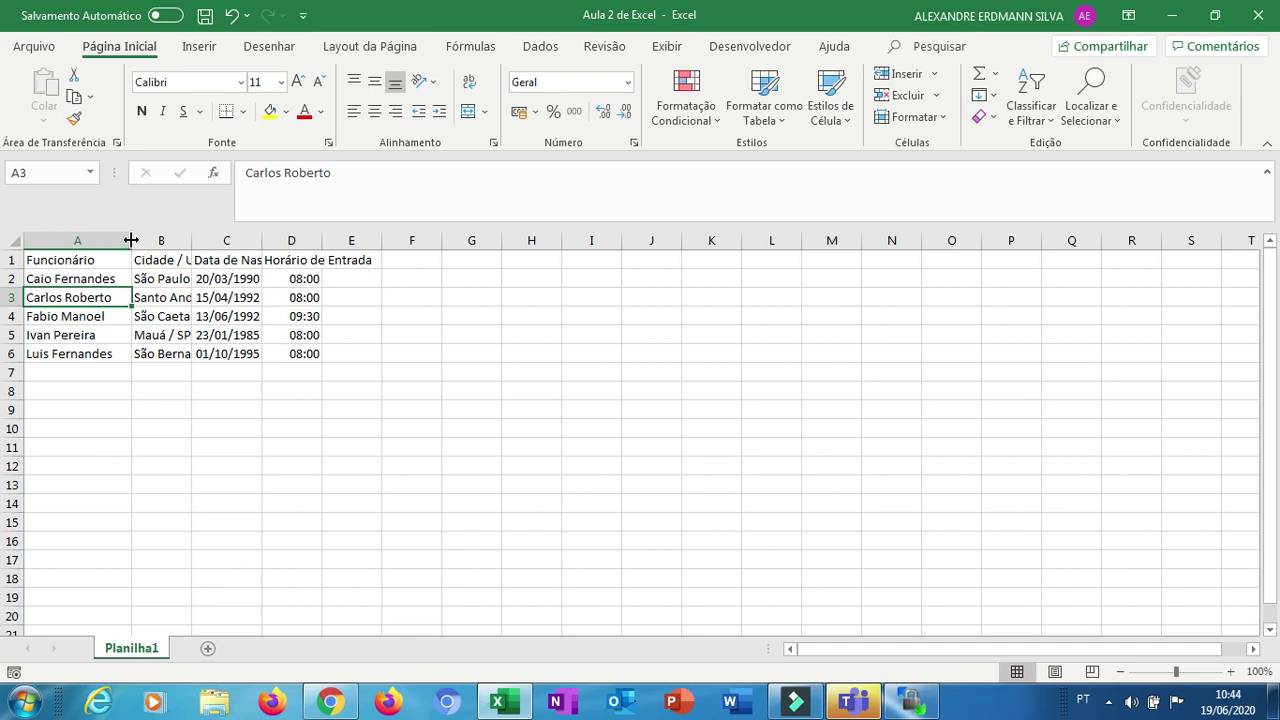
left_click_drag(127, 240, 79, 246)
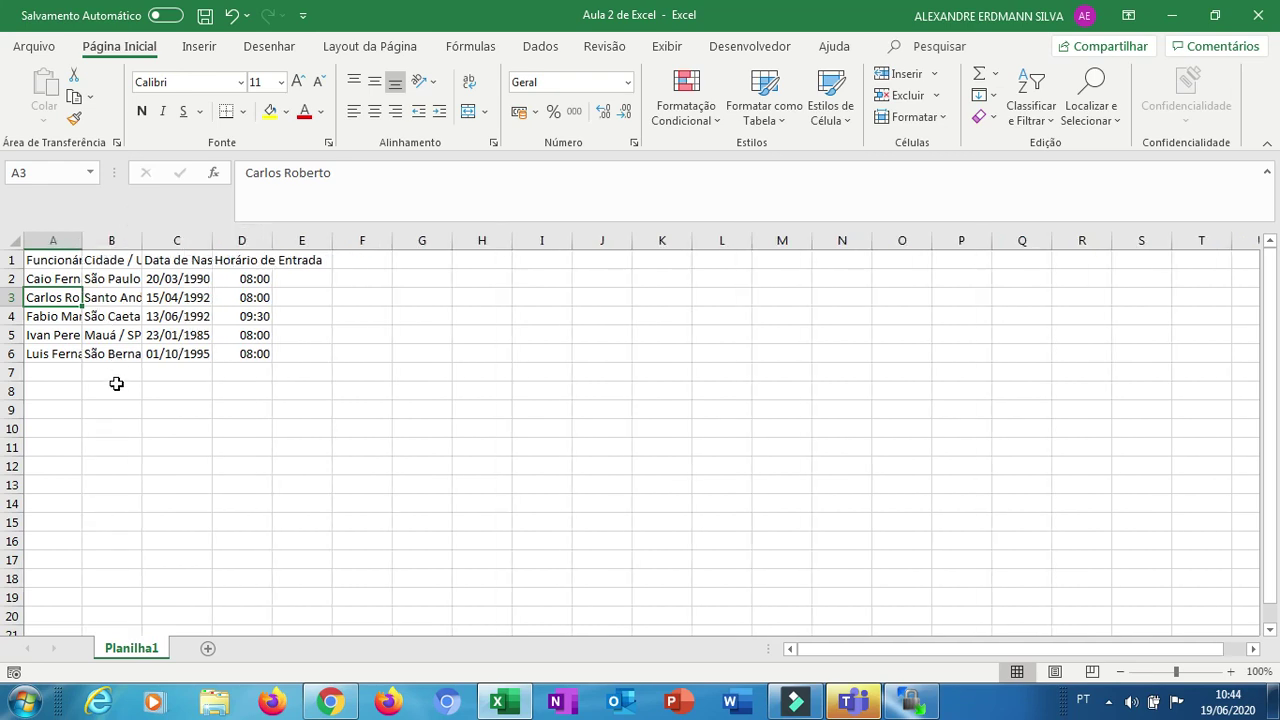
double_click(82, 241)
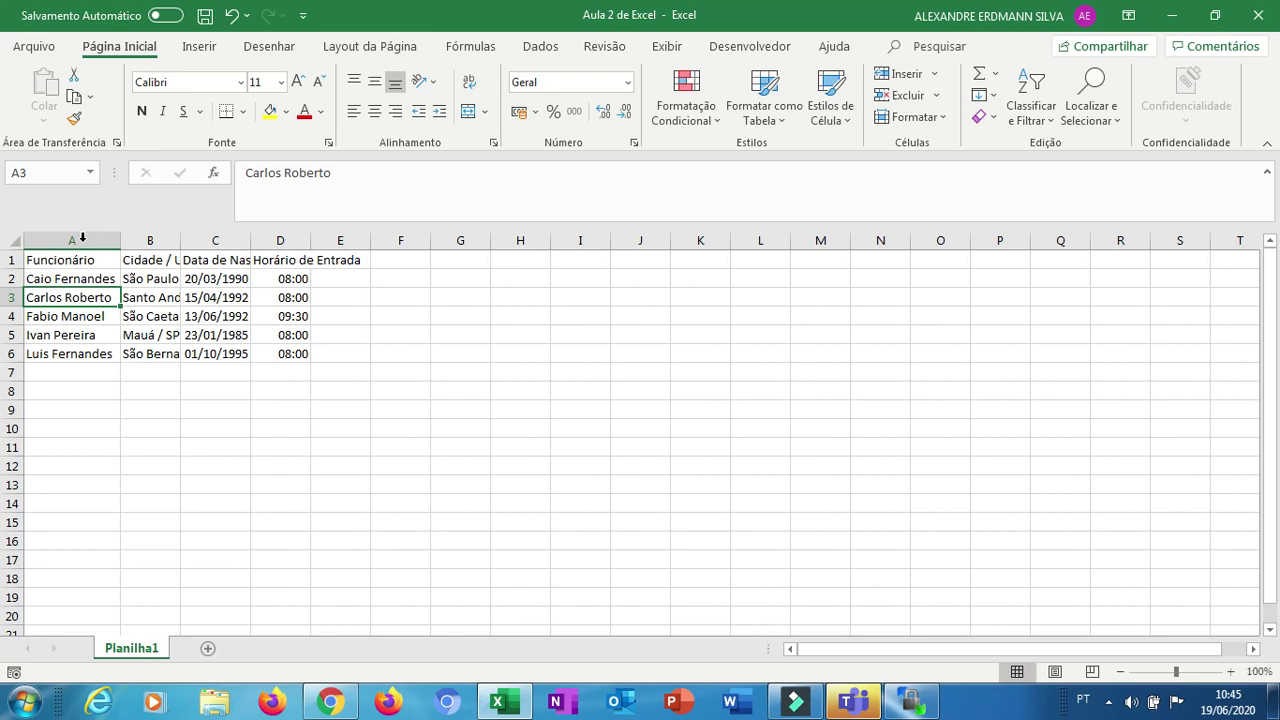
Auto-fit the widths of columns B to D to their contents
left_click(153, 241)
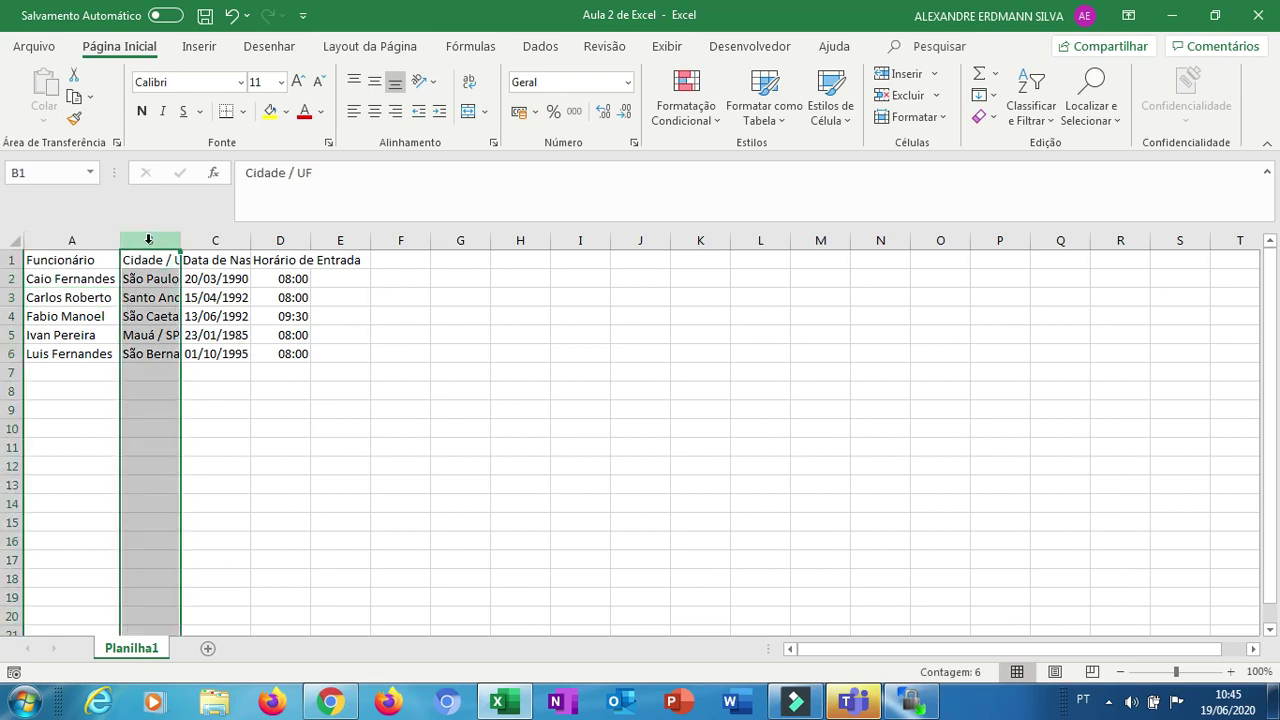
left_click_drag(148, 240, 148, 242)
left_click_drag(148, 242, 266, 236)
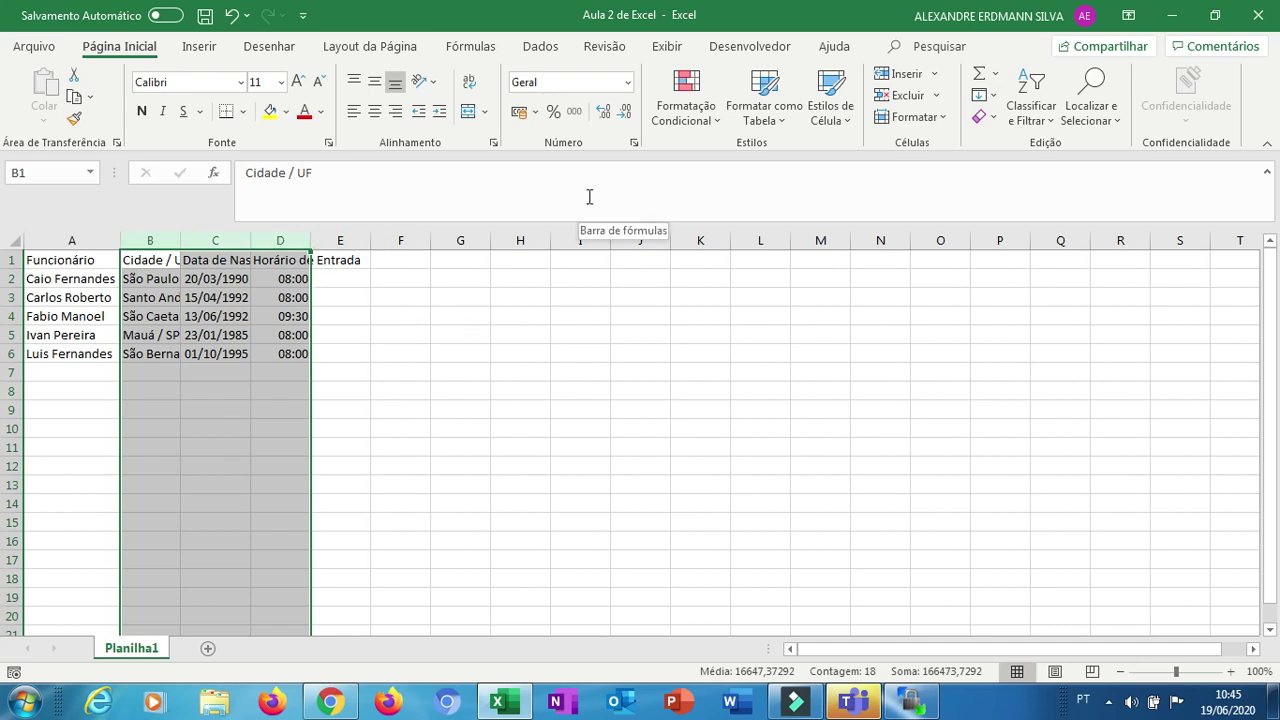
left_click(944, 119)
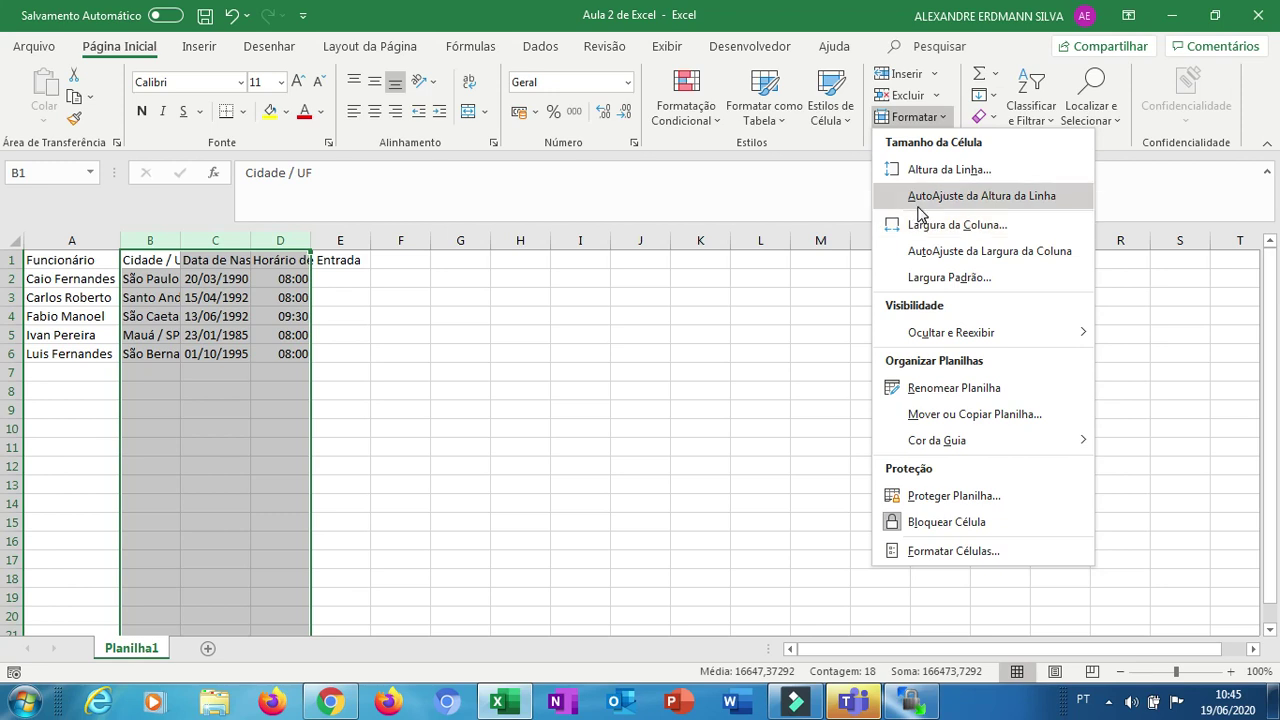
left_click(910, 255)
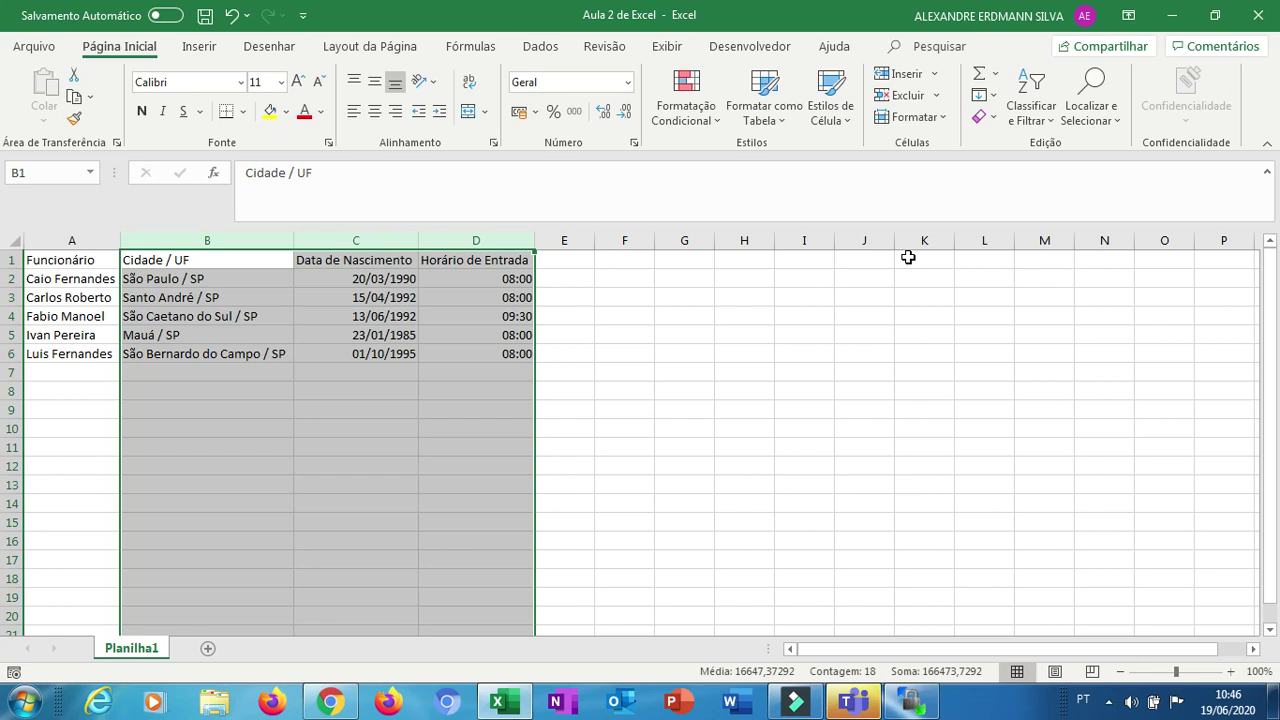
left_click(686, 420)
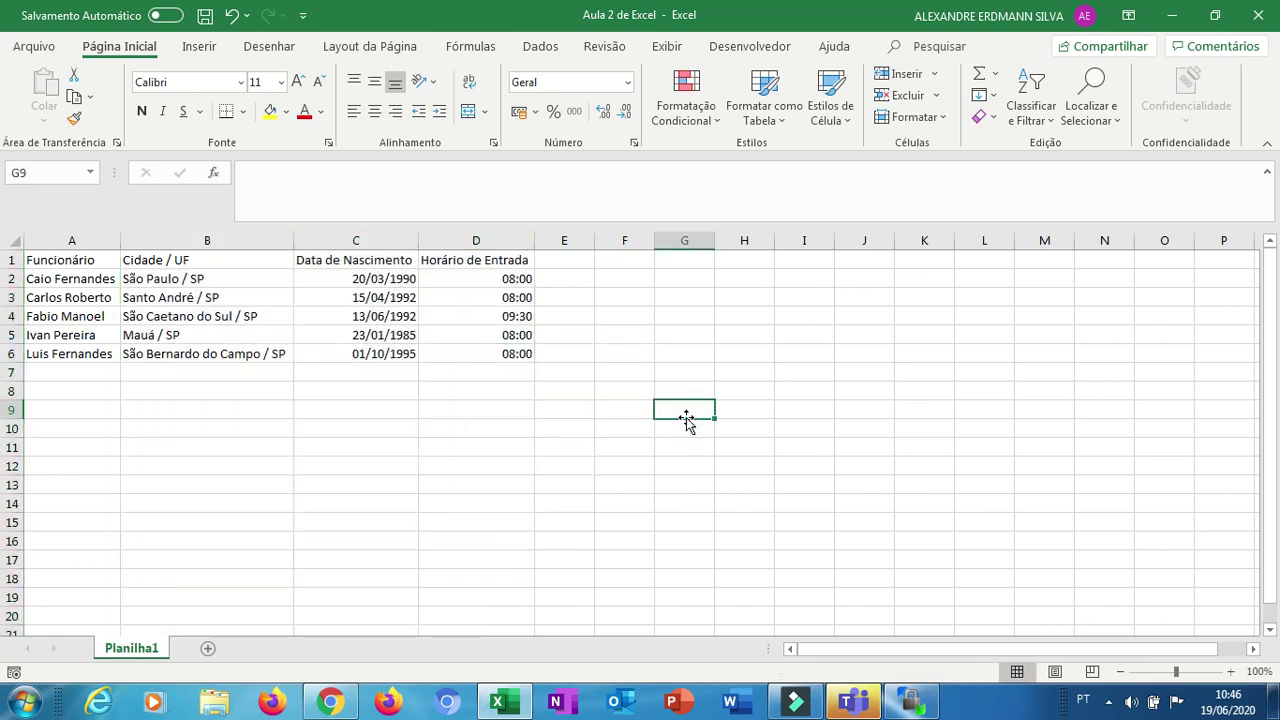
Insert a blank row at row 4, above the São Caetano do Sul / SP employee
key("Home")
key("Up")
key("Up")
key("Up")
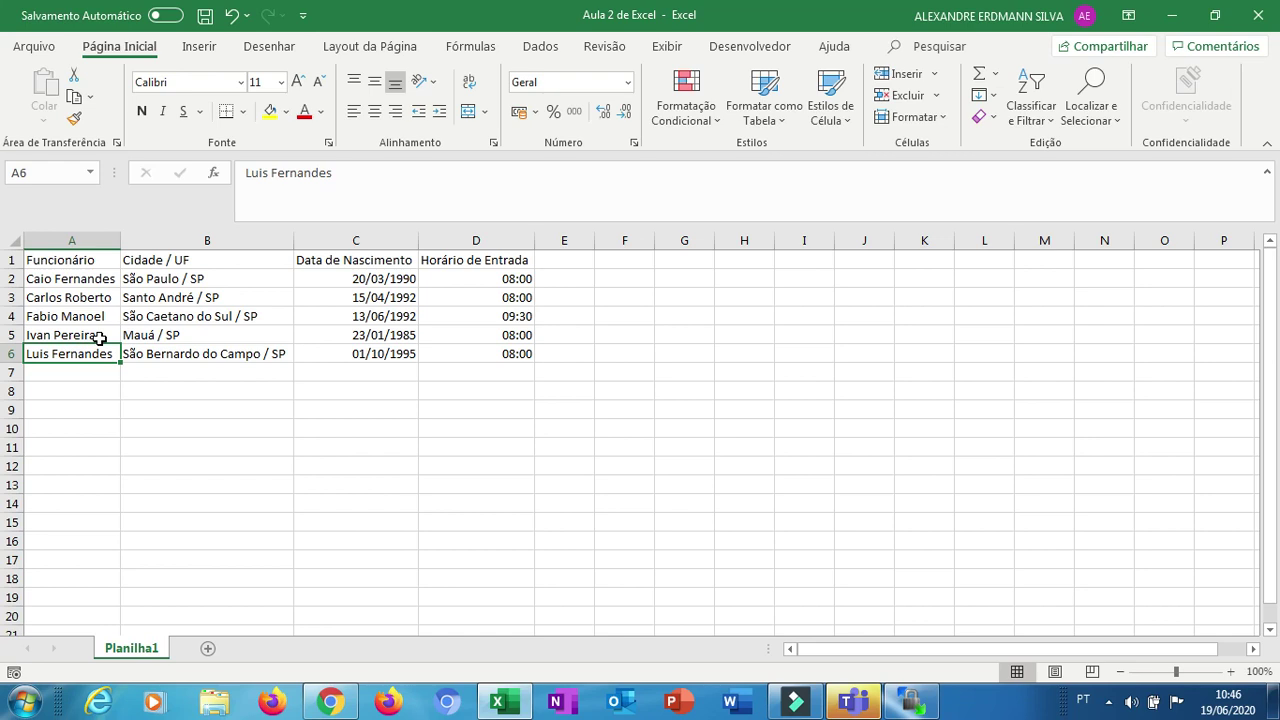
left_click(14, 316)
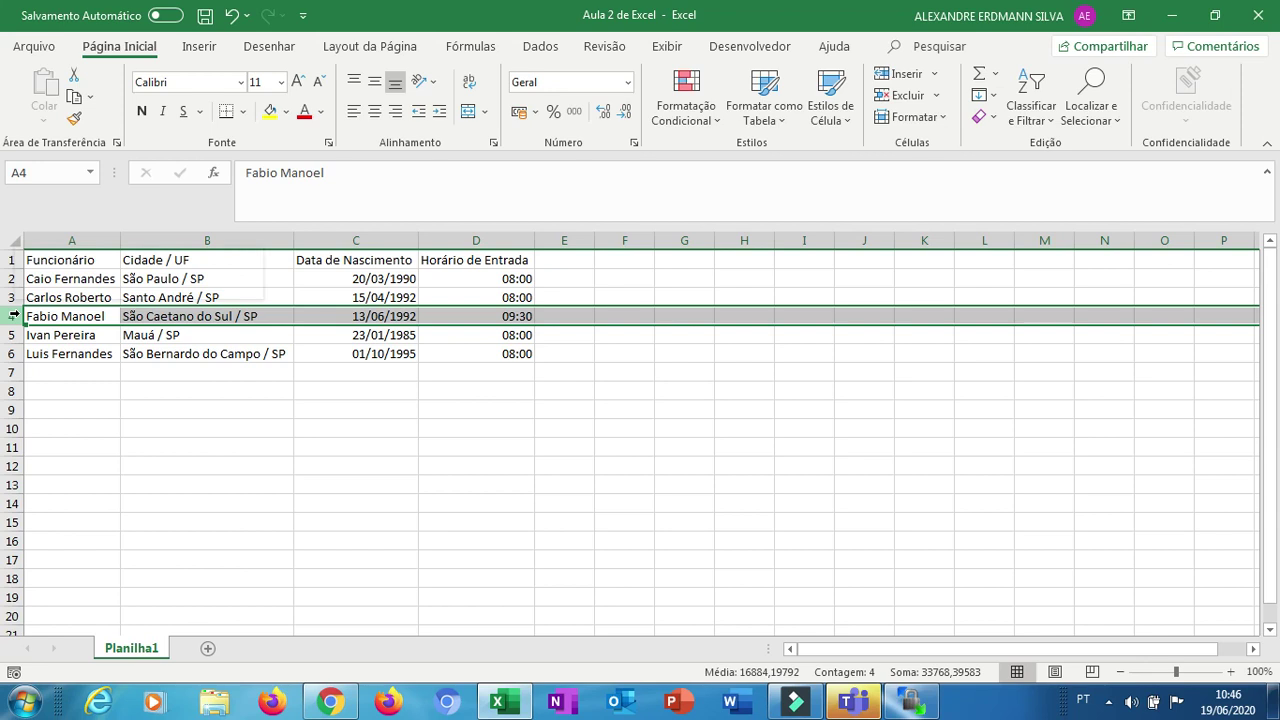
right_click(14, 316)
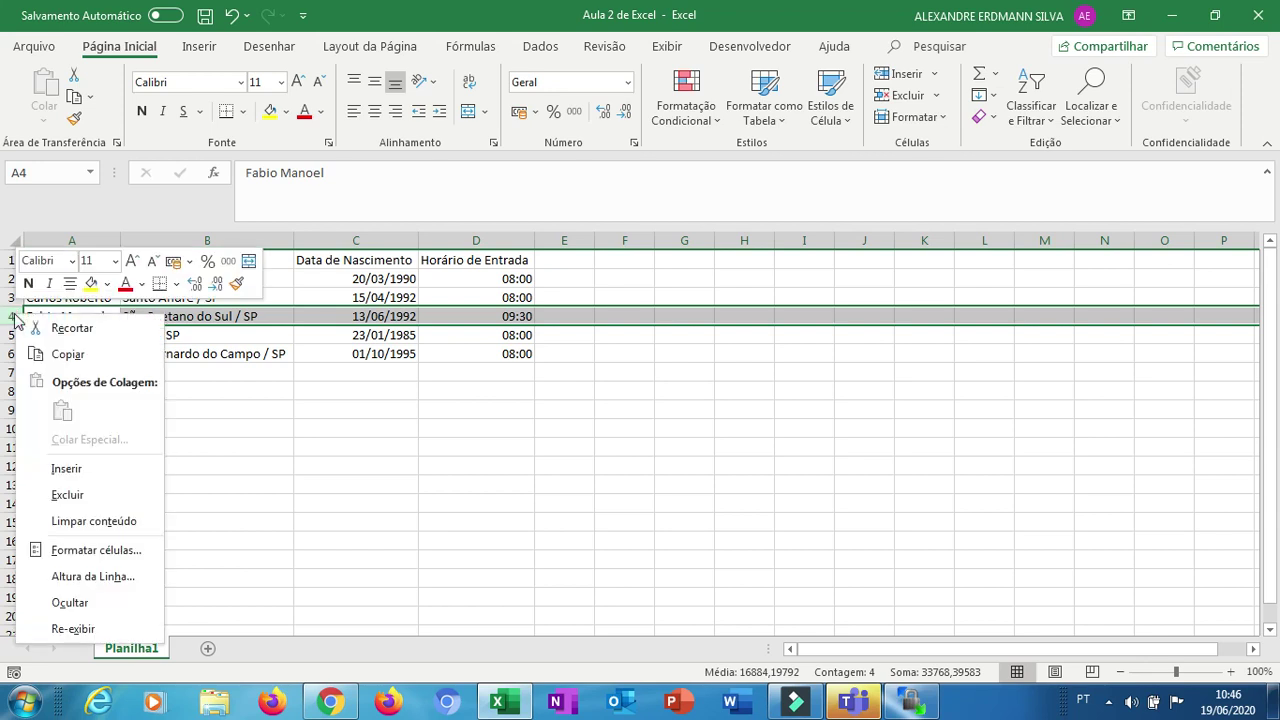
left_click(68, 469)
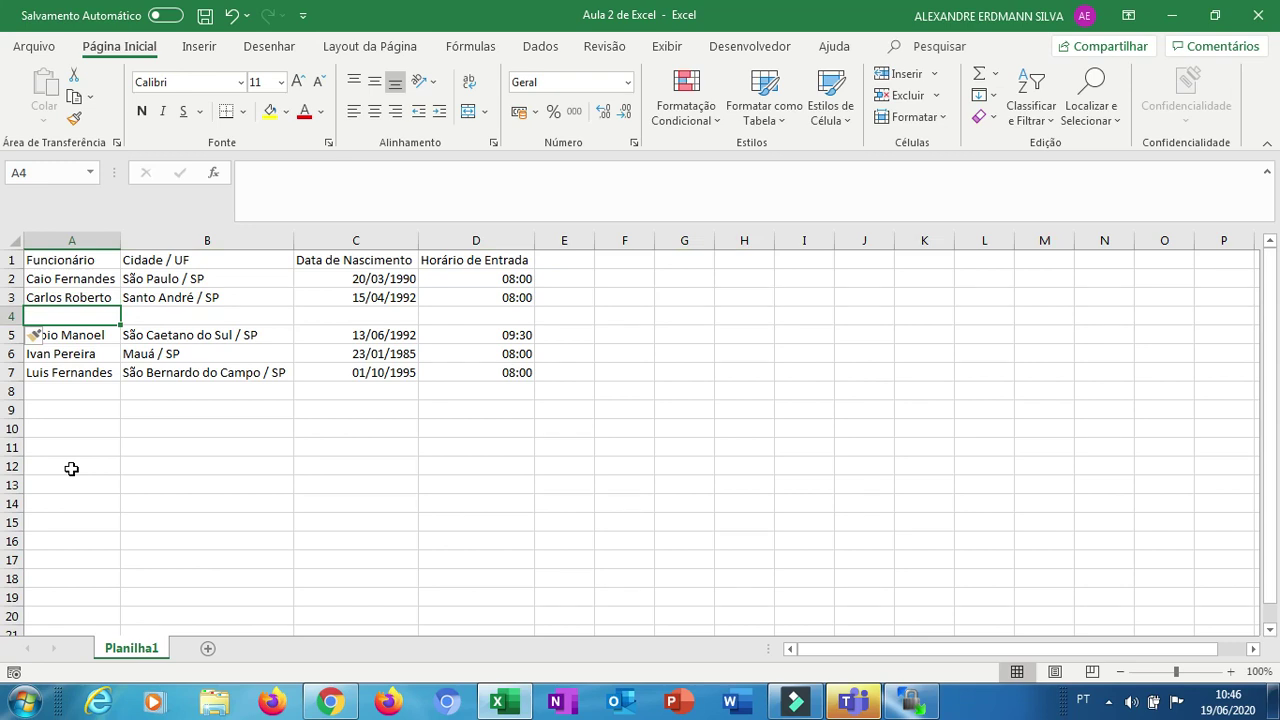
Enter the new employee's name and the city "São Paulo / SP" in row 4
type("Mar")
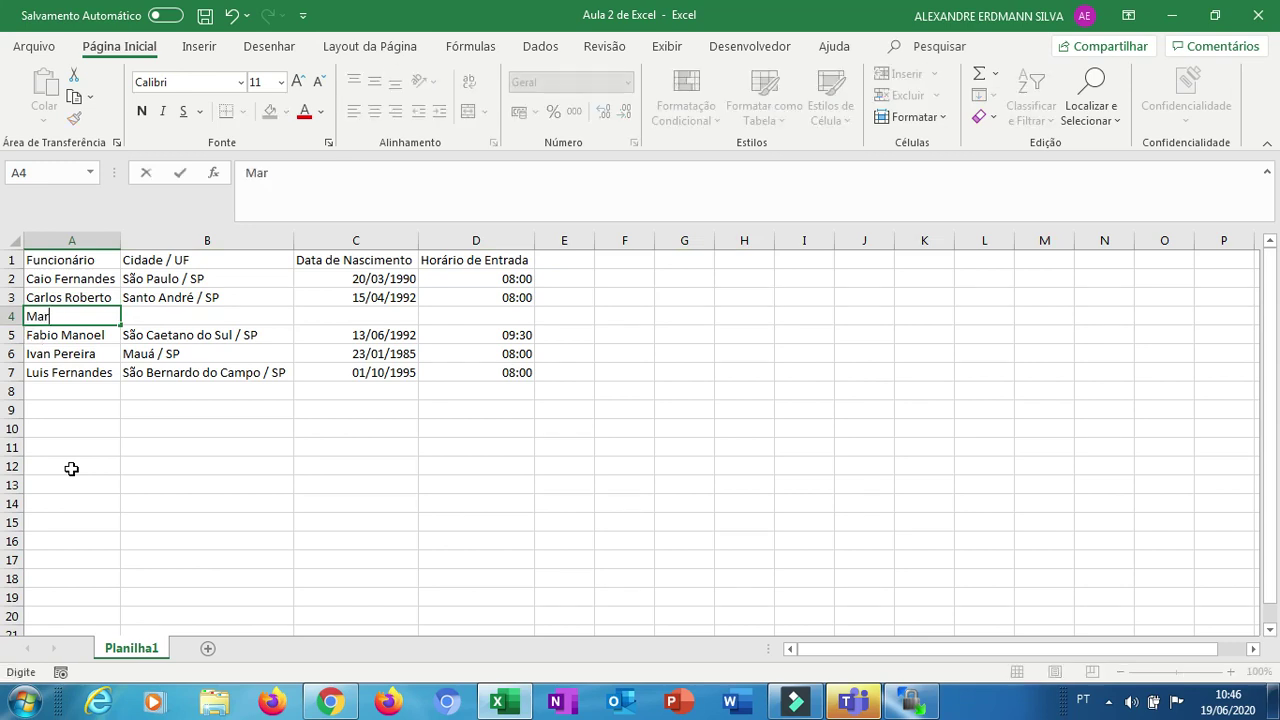
type("ia Doraclice")
key("Tab")
type("São")
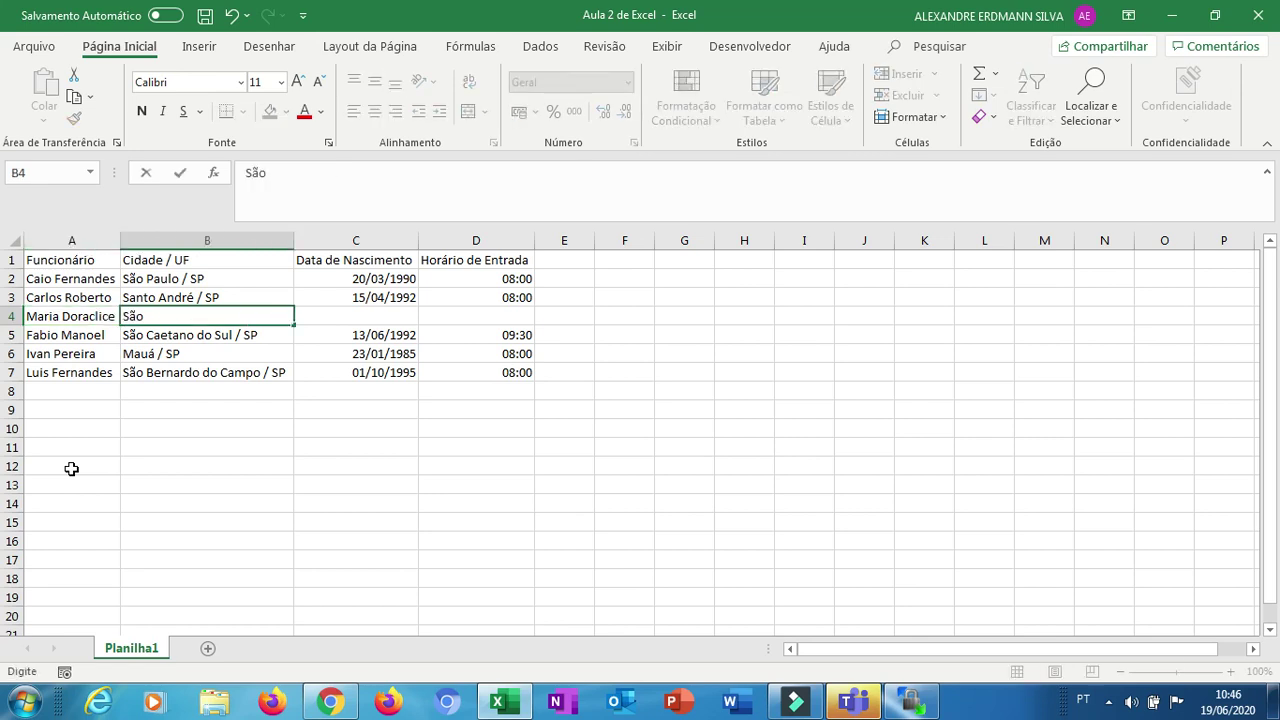
type(" Paulo")
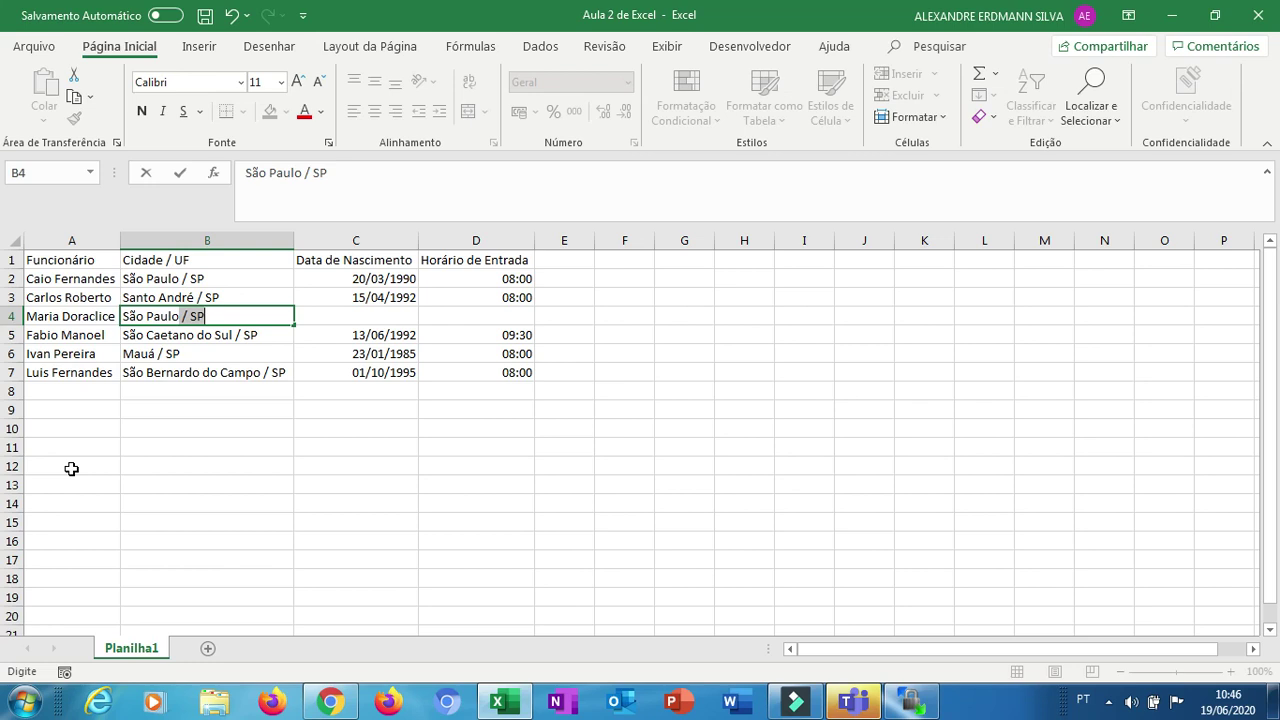
key("Tab")
Complete row 4 with the employee's date of birth and the entry time 09:00
type("25")
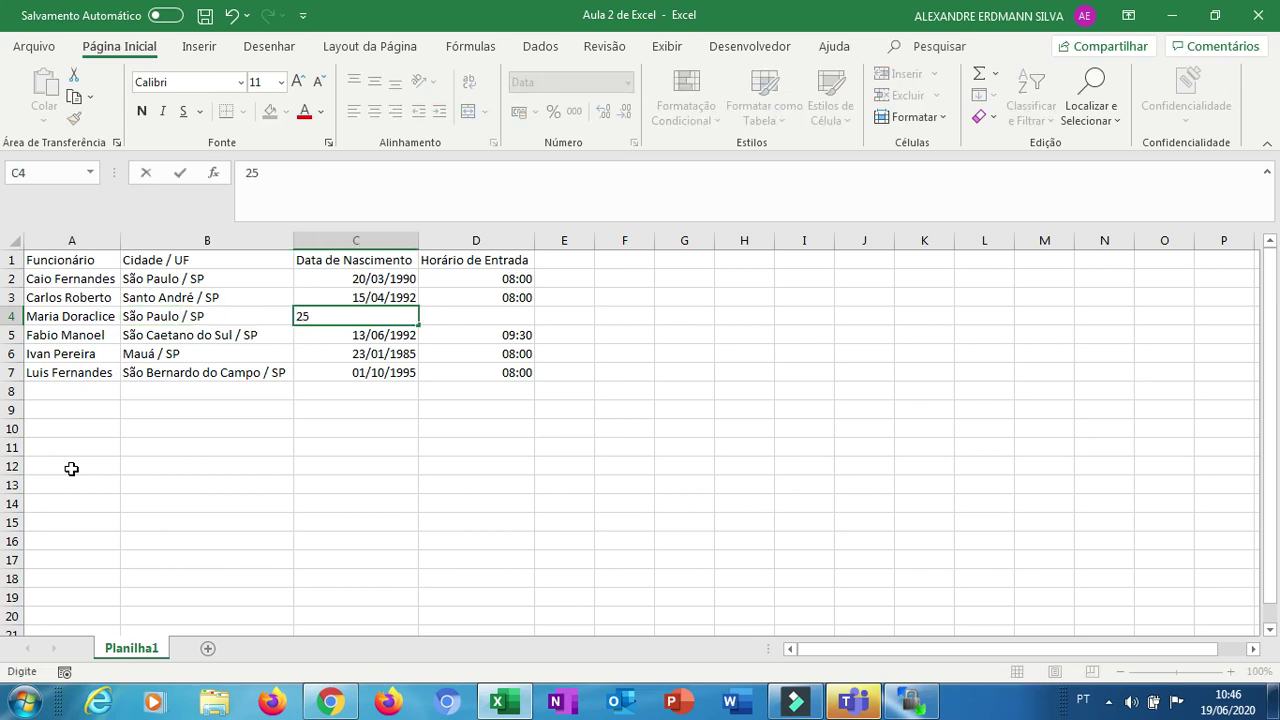
type("/06/2991")
key("BackSpace")
key("BackSpace")
key("BackSpace")
key("BackSpace")
type("1991")
key("Tab")
type("0")
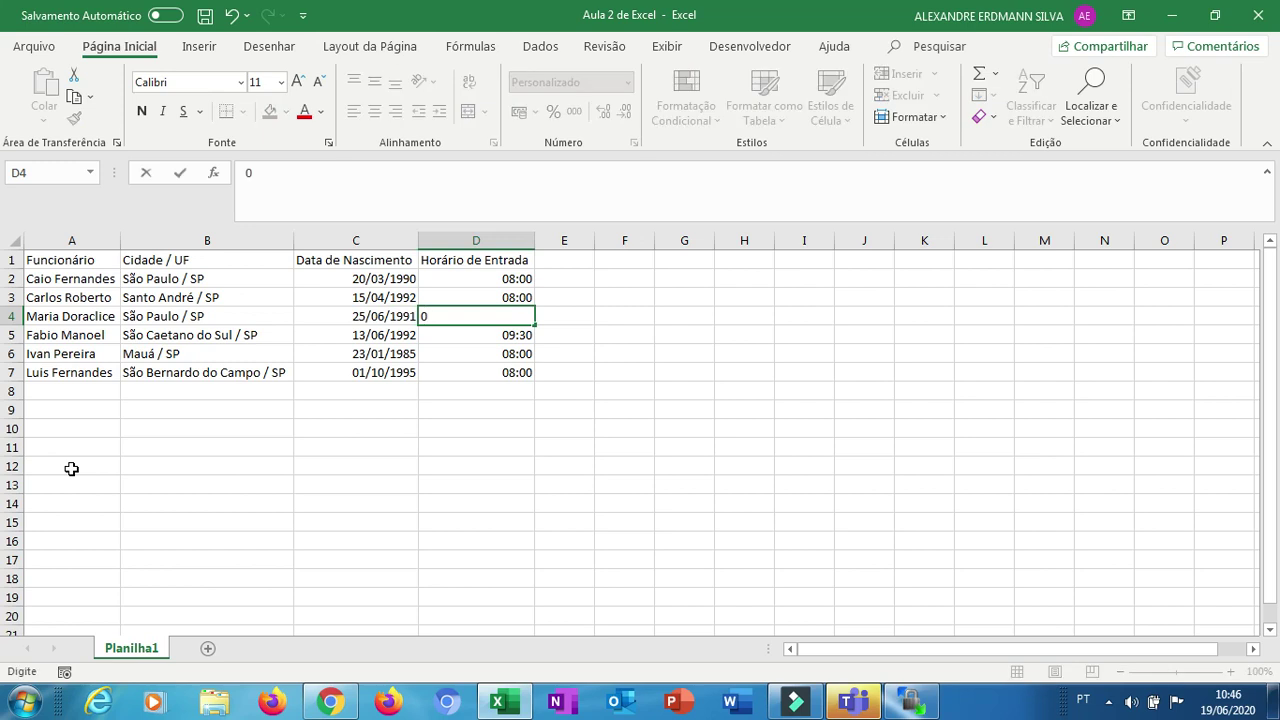
type("9:00")
key("Return")
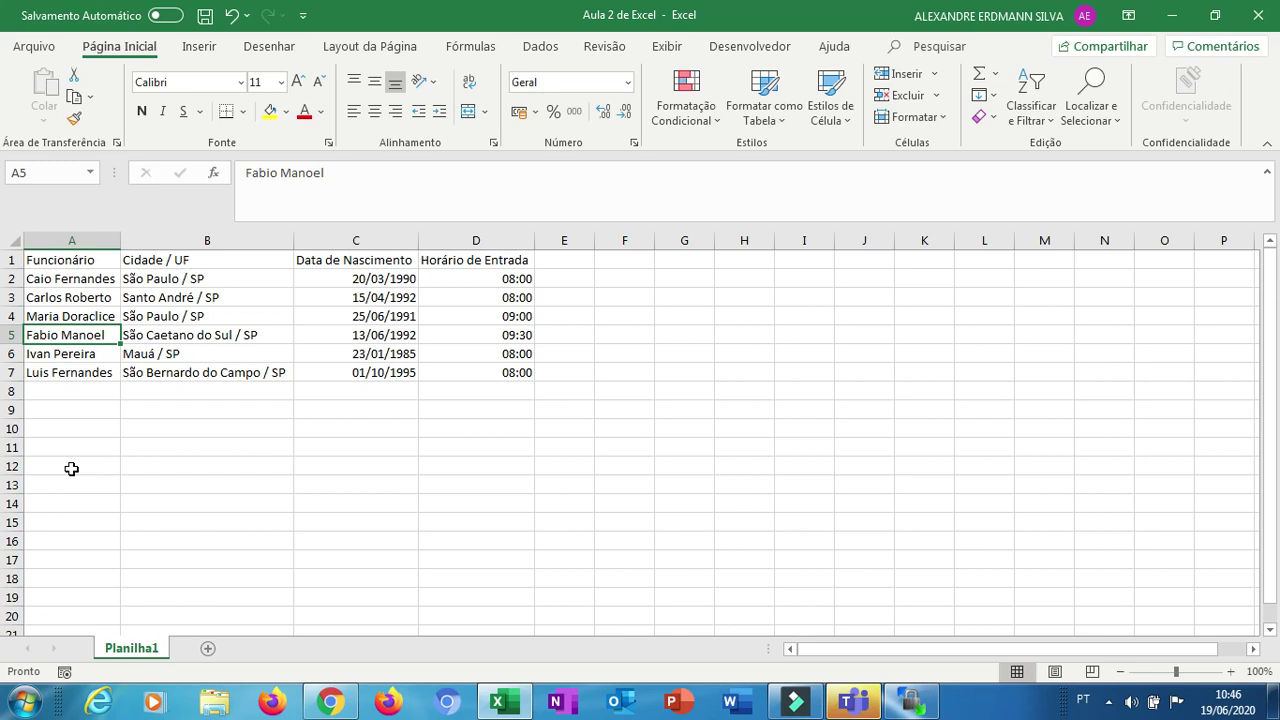
Try deleting row 6, the Mauá / SP employee, then undo, redo and again undo the deletion
left_click(14, 353)
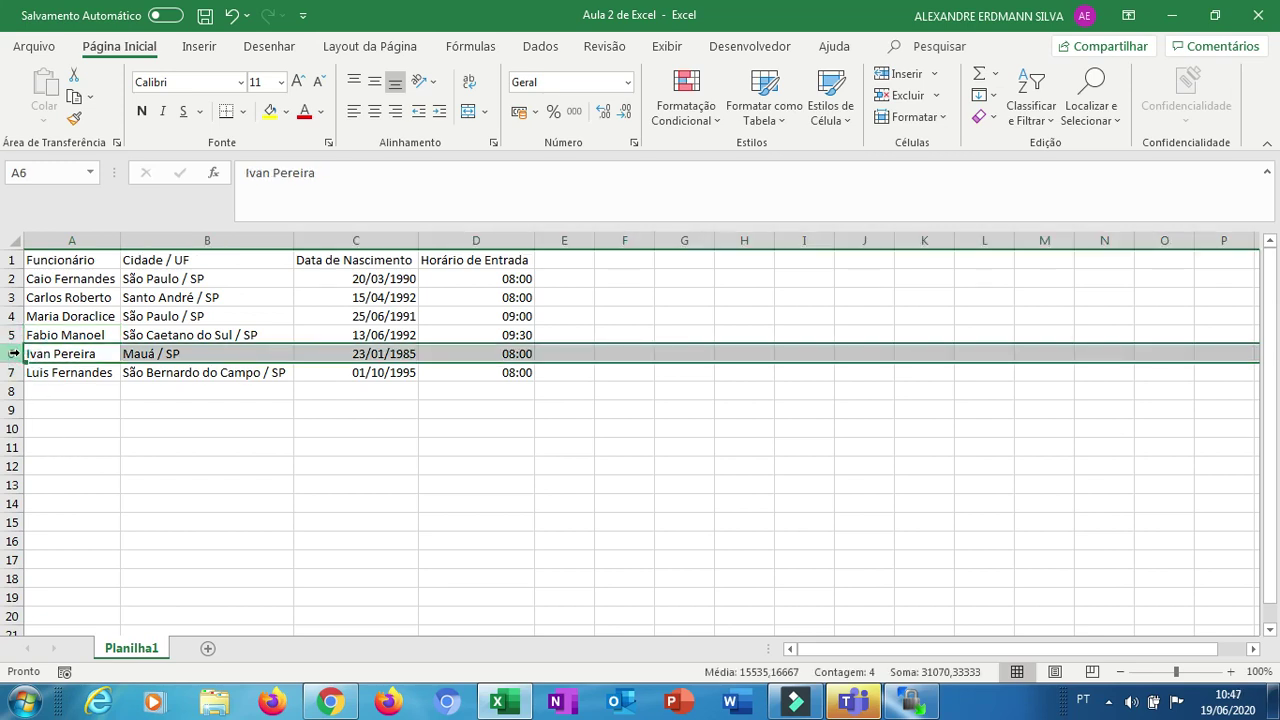
right_click(14, 353)
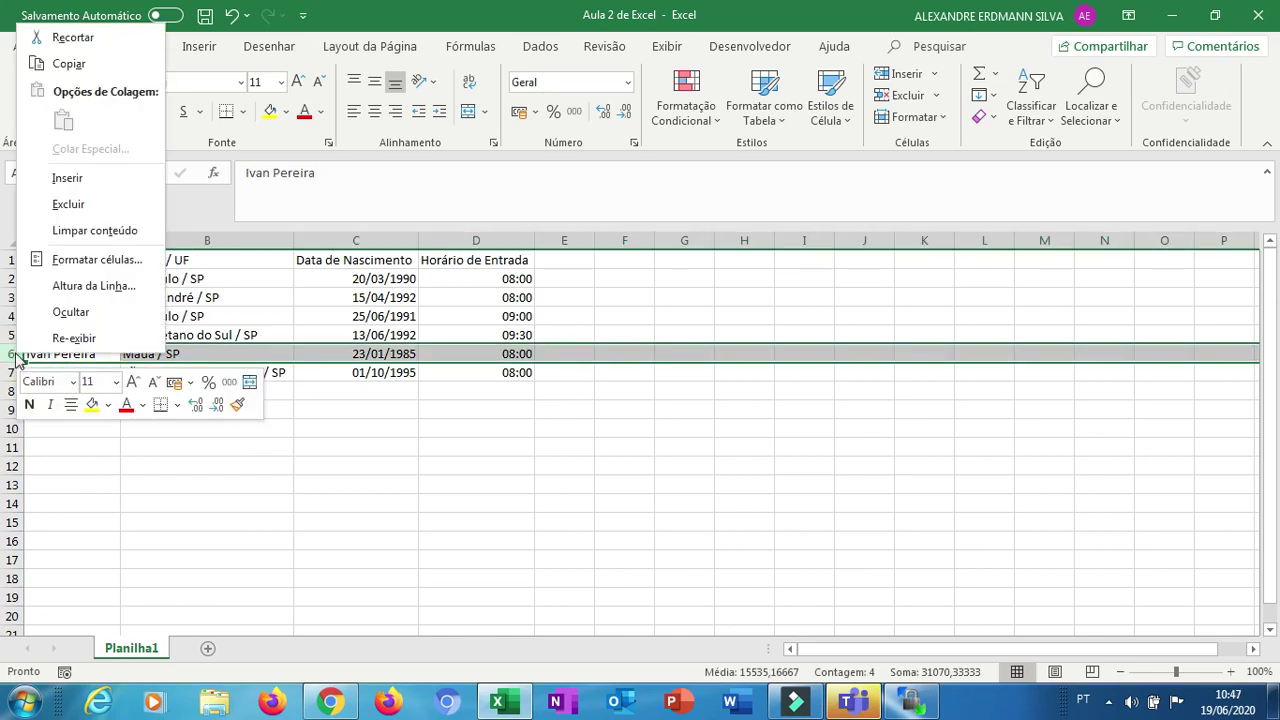
left_click(130, 207)
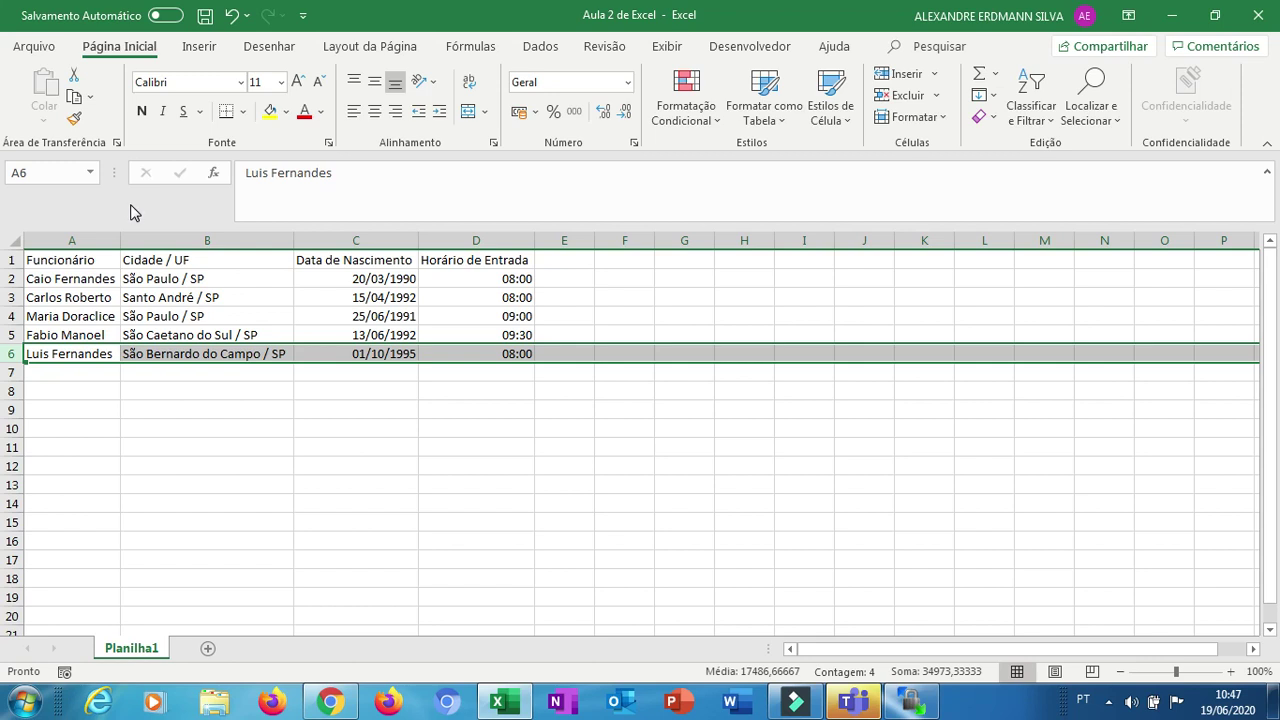
key("ctrl+z")
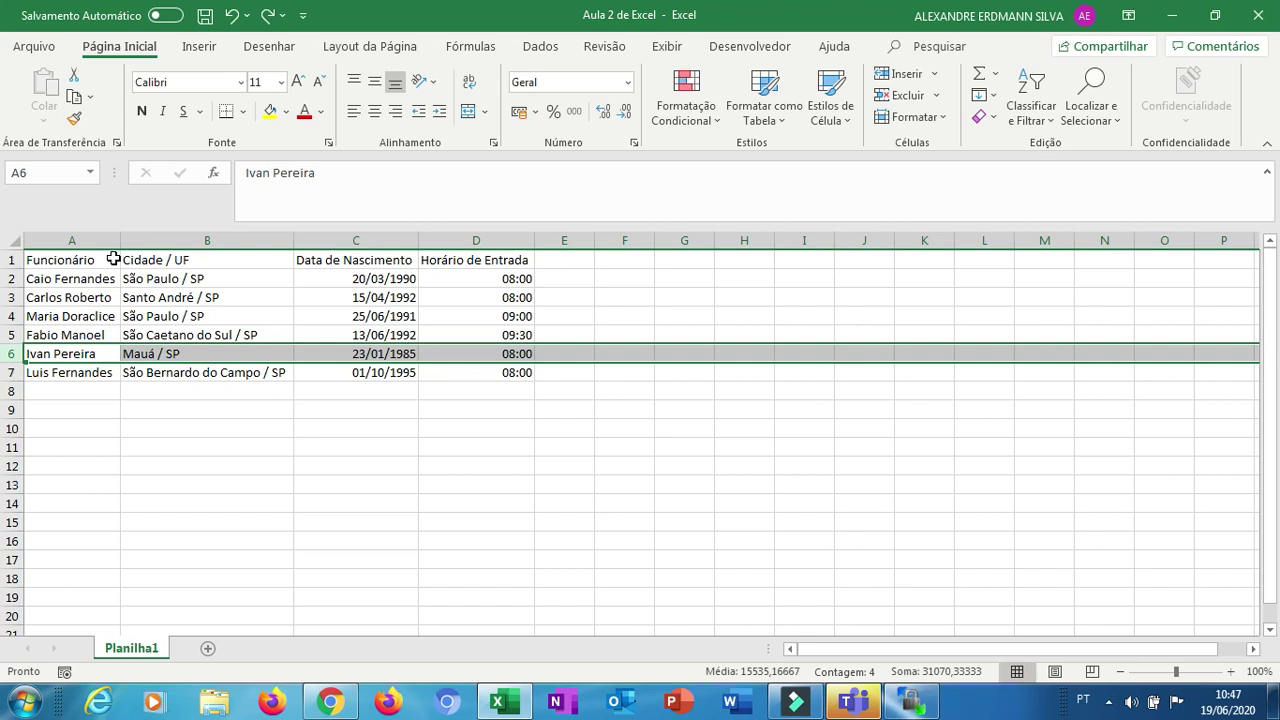
left_click(267, 20)
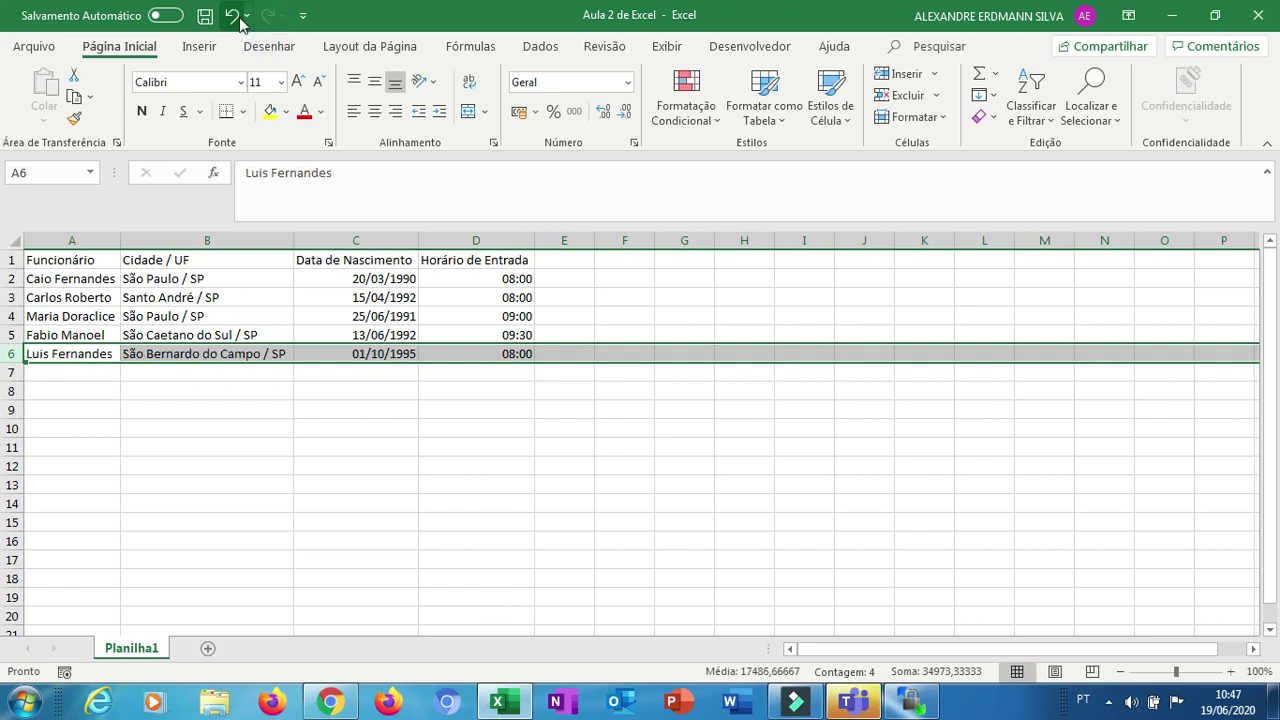
left_click(234, 16)
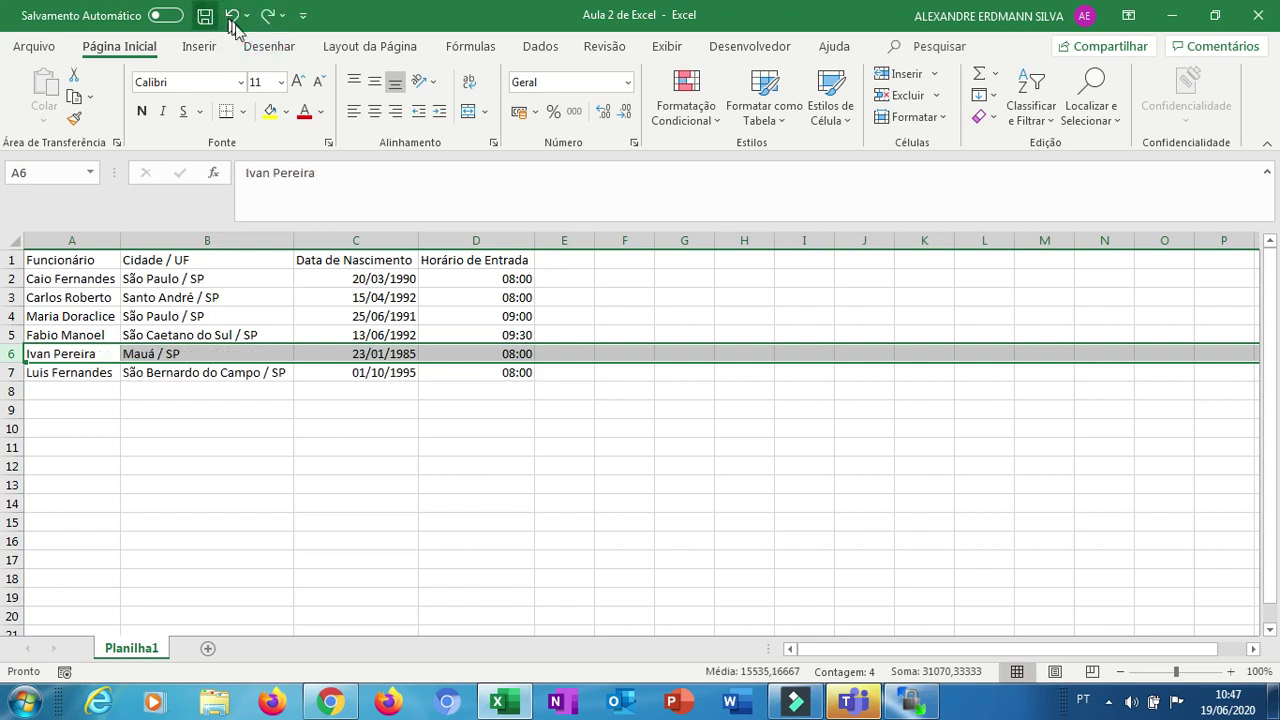
Select the header range A1:D1 twice, clearing the selection each time
key("Down")
key("Down")
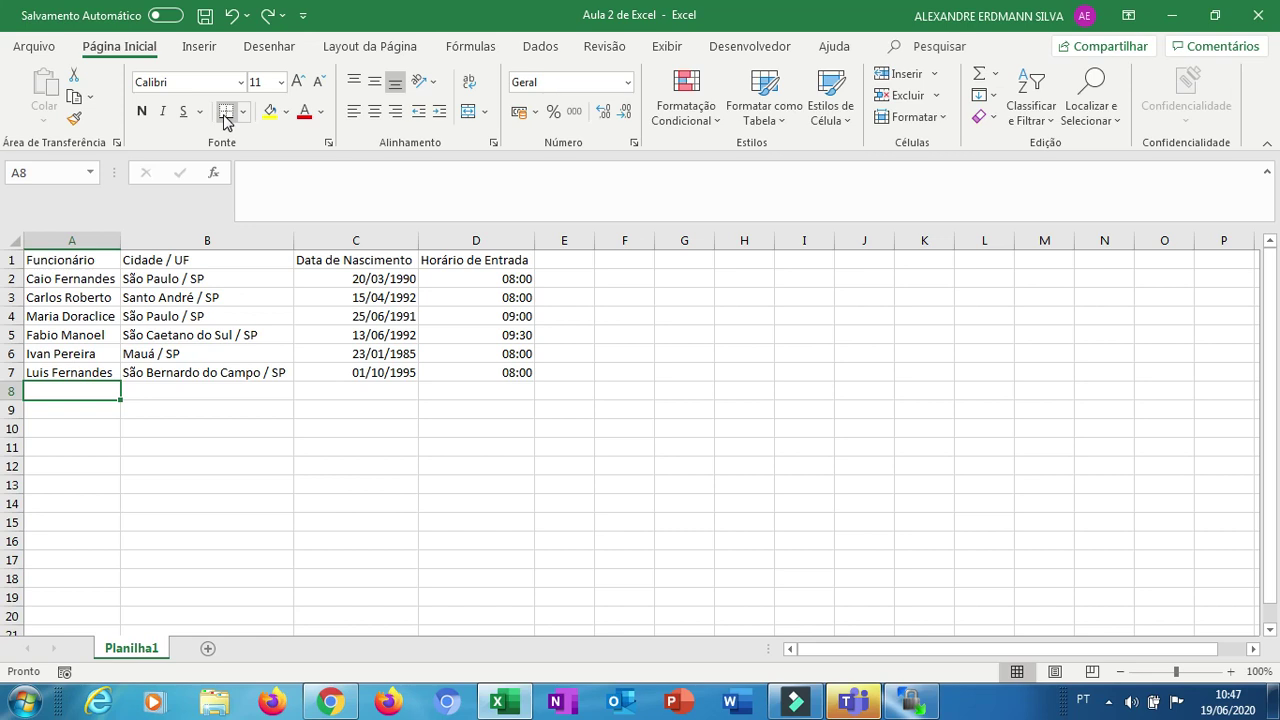
key("Up")
key("Up")
key("Up")
key("Up")
key("Up")
key("Up")
key("Up")
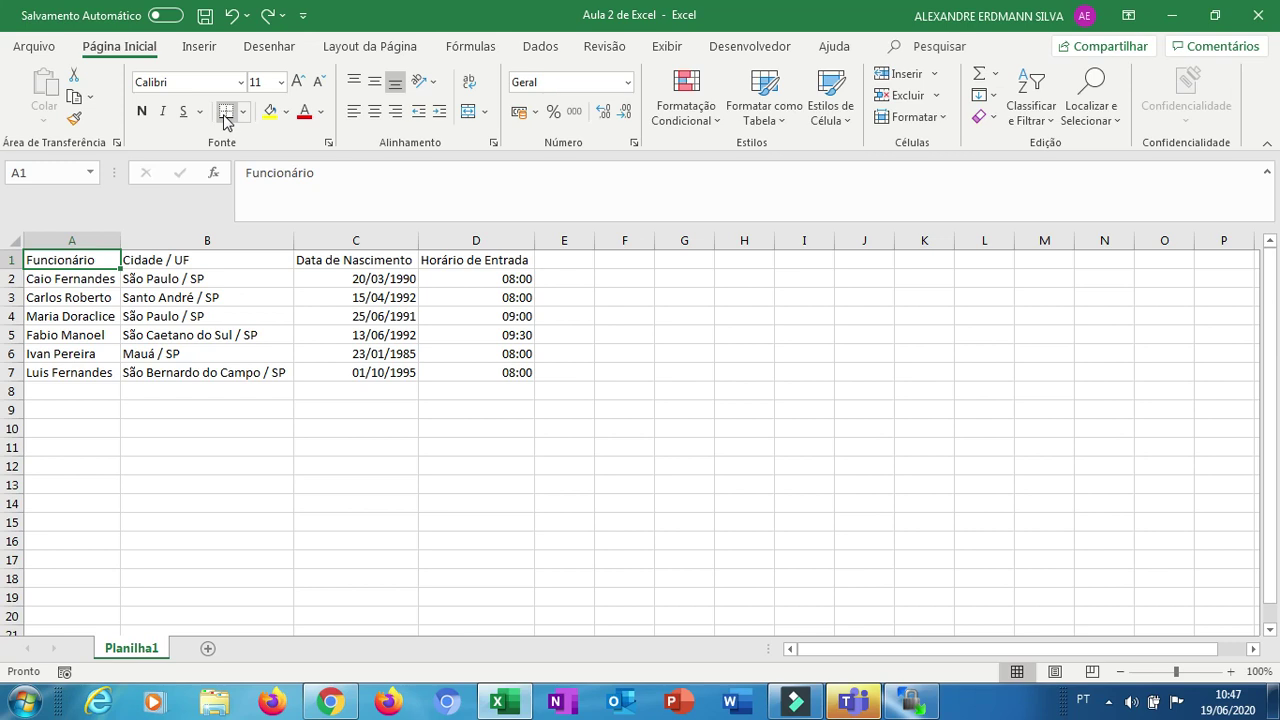
left_click(42, 172)
type("A1:D1")
key("Return")
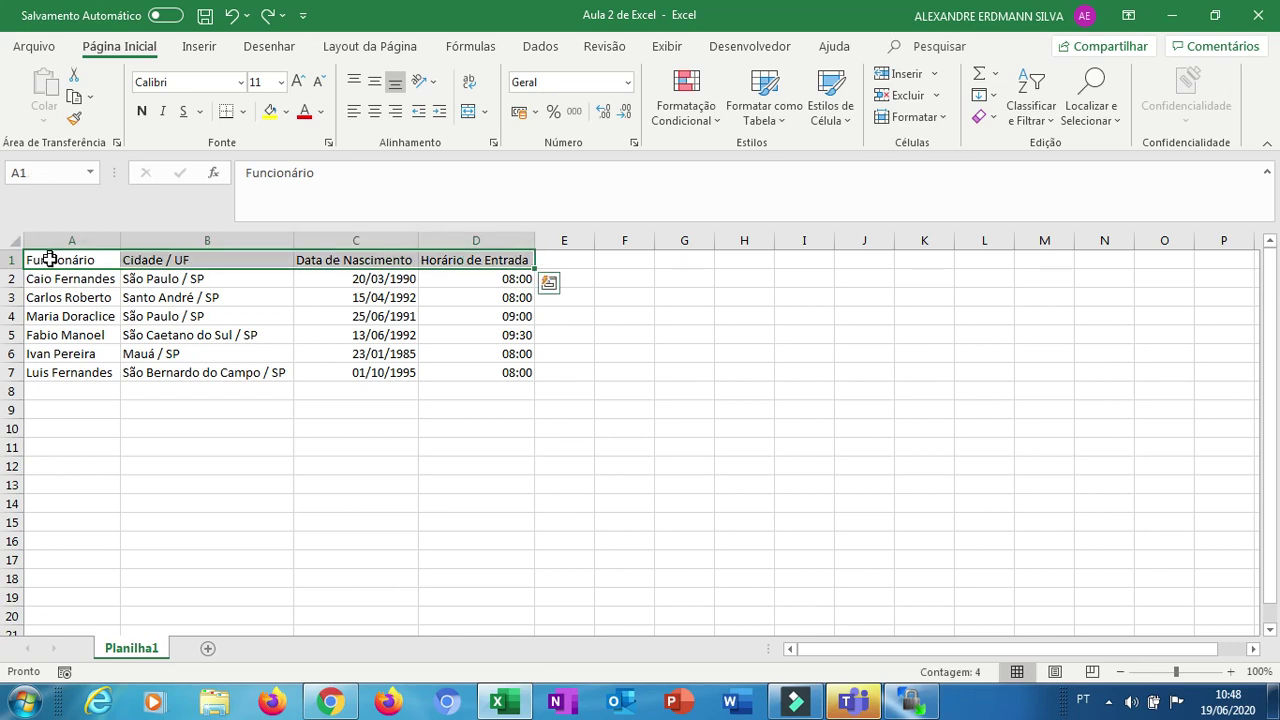
left_click(40, 297)
left_click(51, 260)
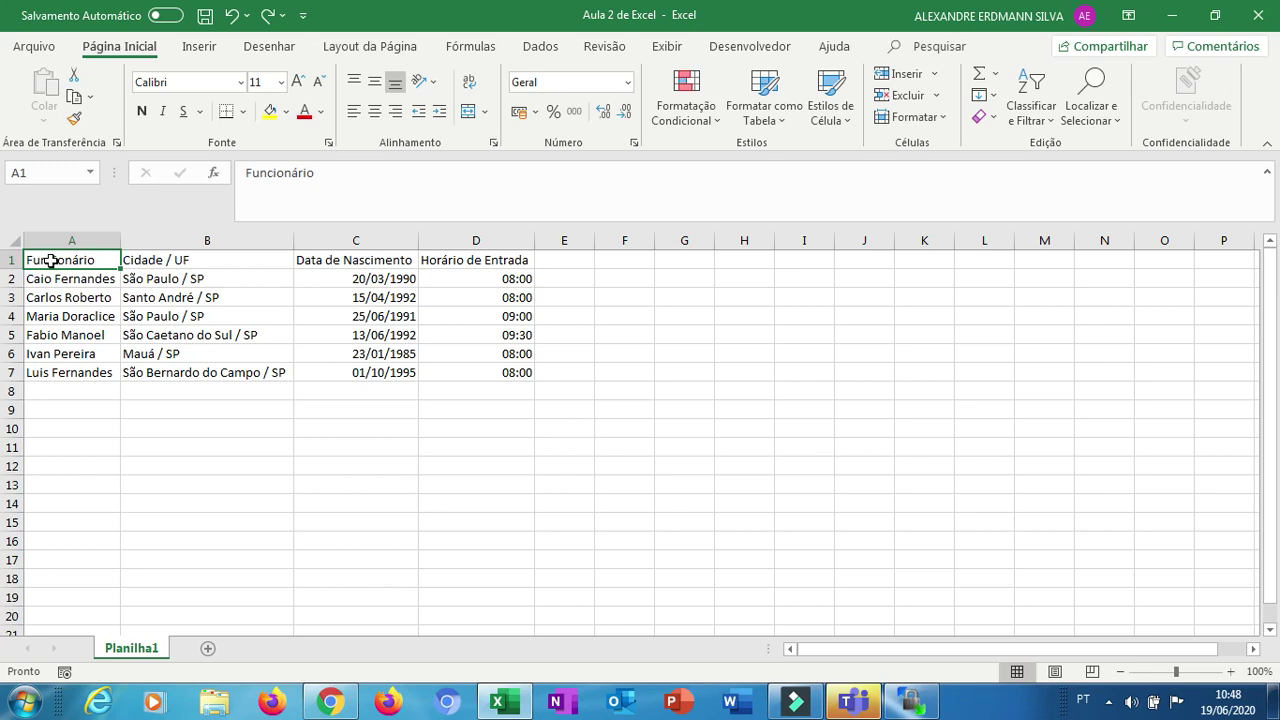
left_click_drag(51, 260, 475, 257)
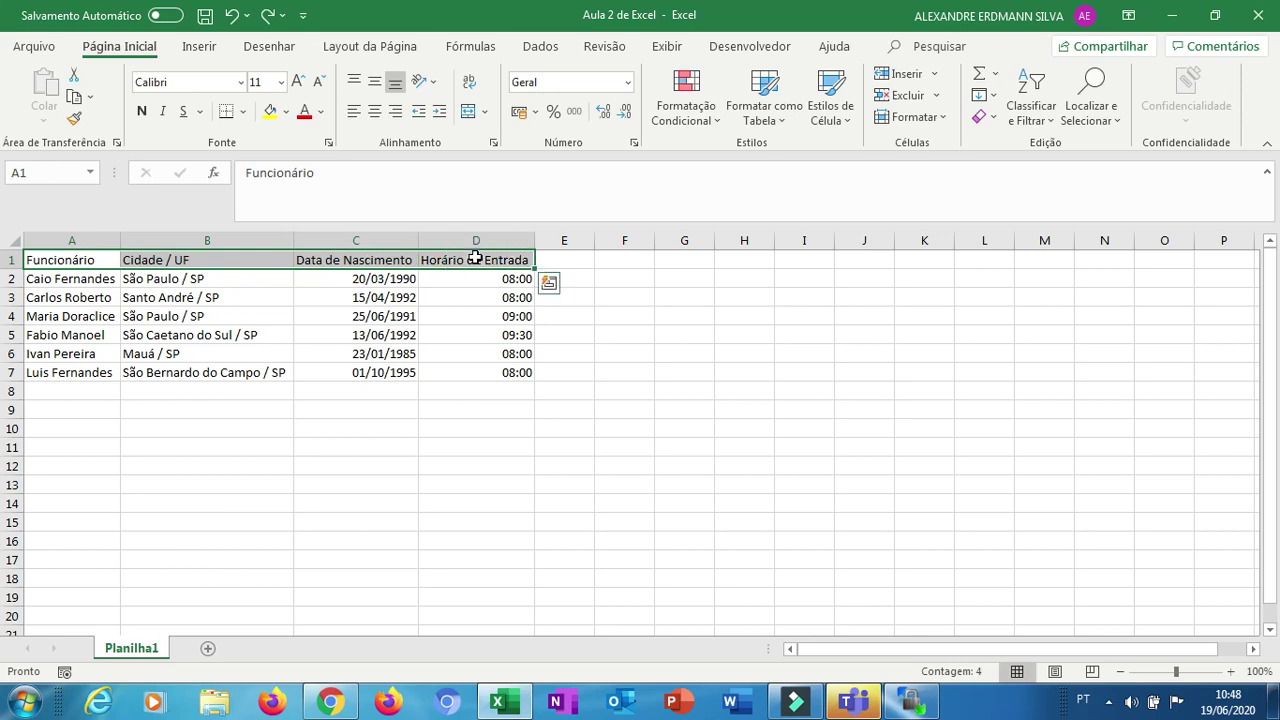
key("Left")
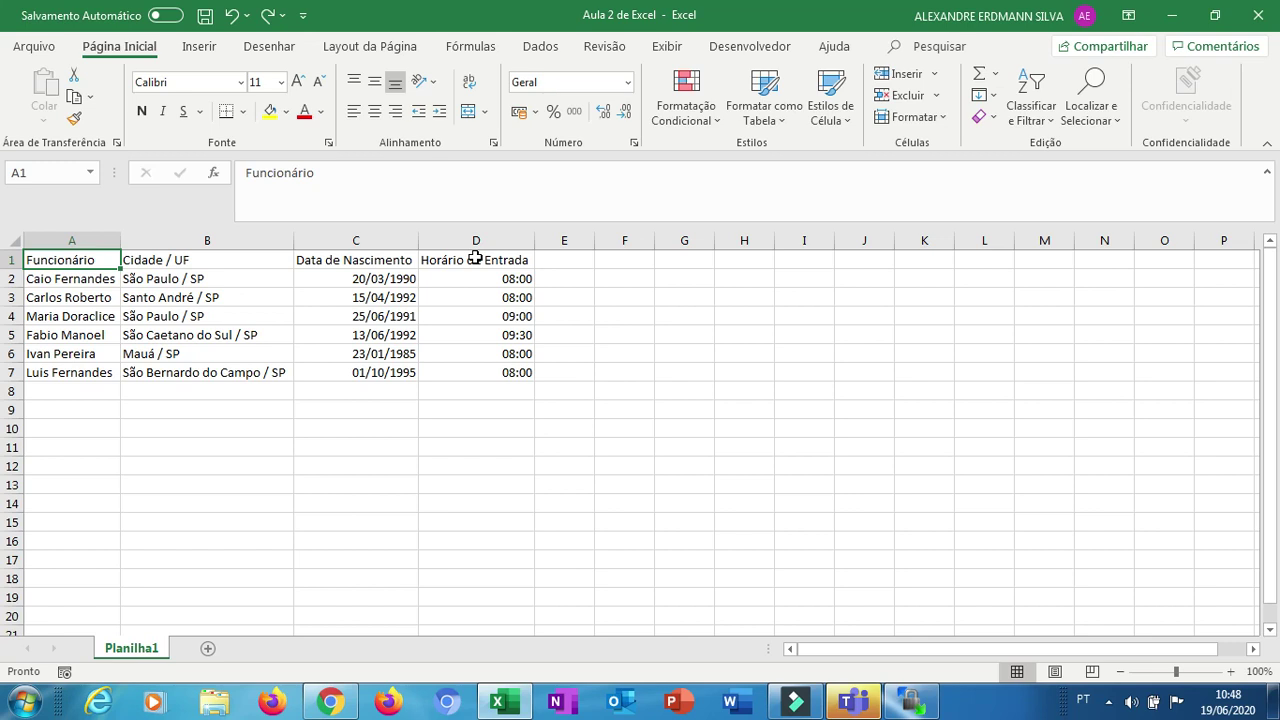
Set the header range A1:D1 to the Algerian font and fit the widths of columns B to D to their contents
key("End")
key("shift+Right")
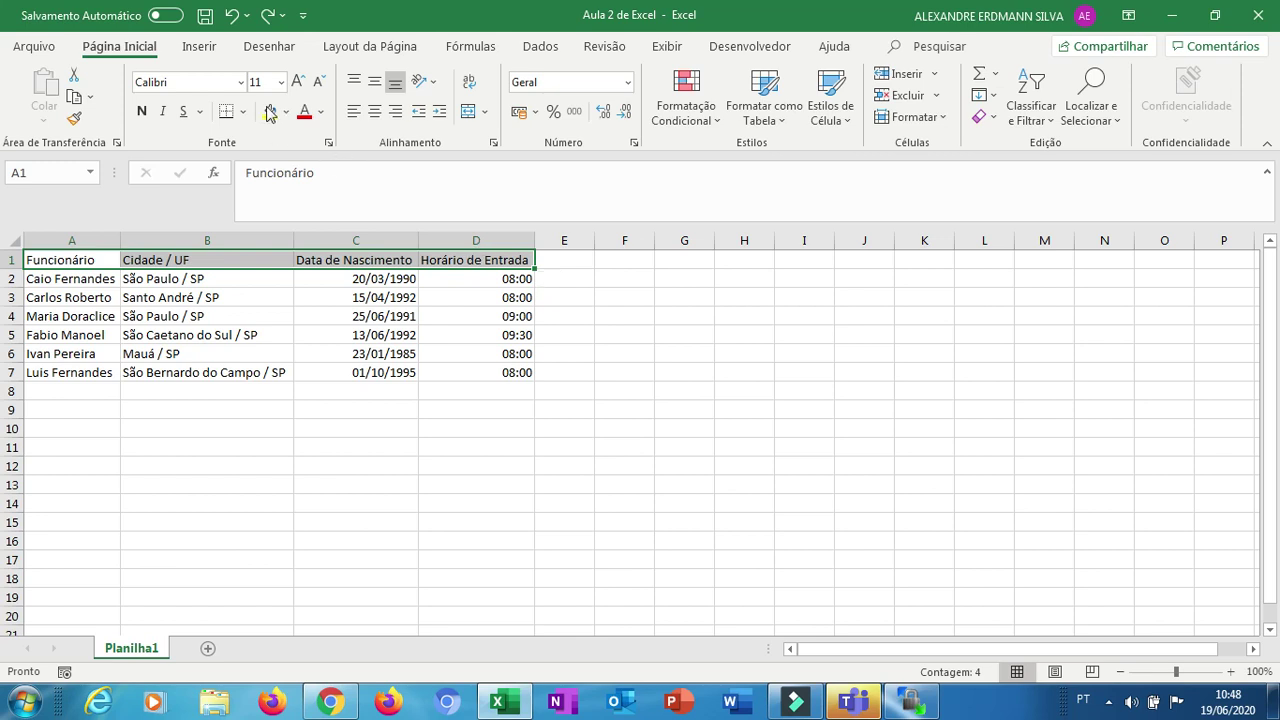
left_click(240, 83)
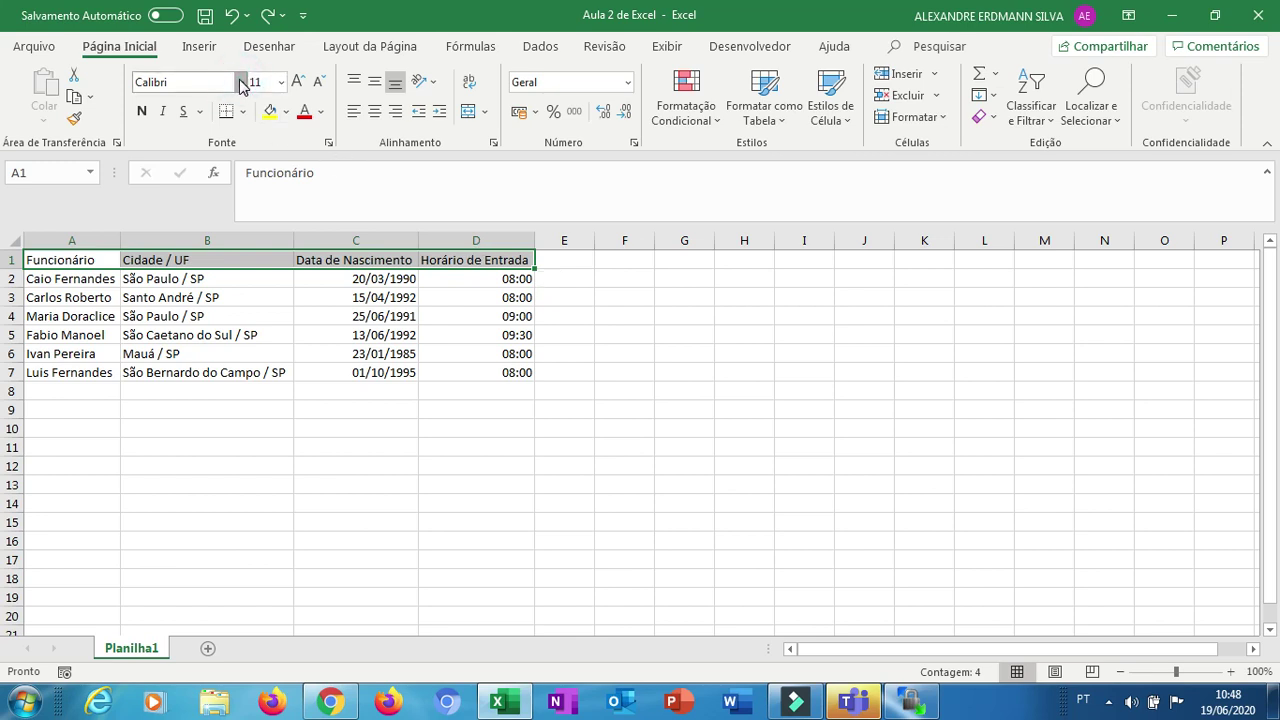
left_click(240, 83)
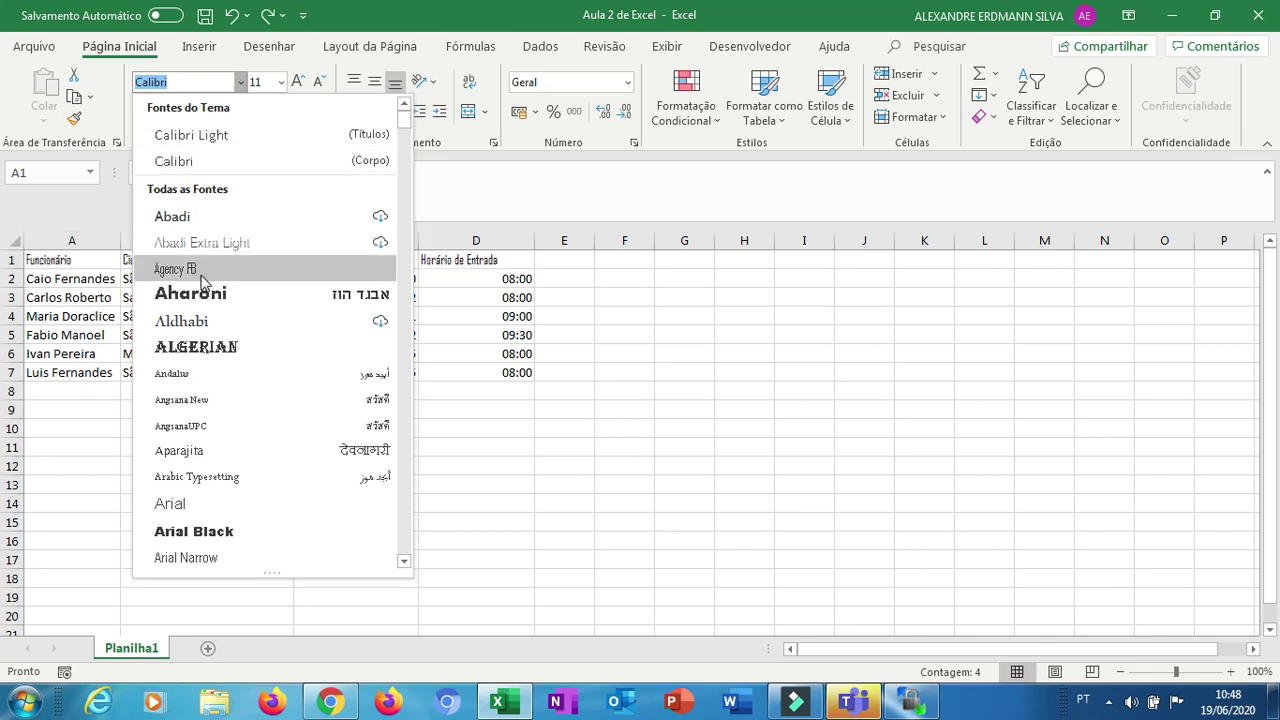
left_click(187, 350)
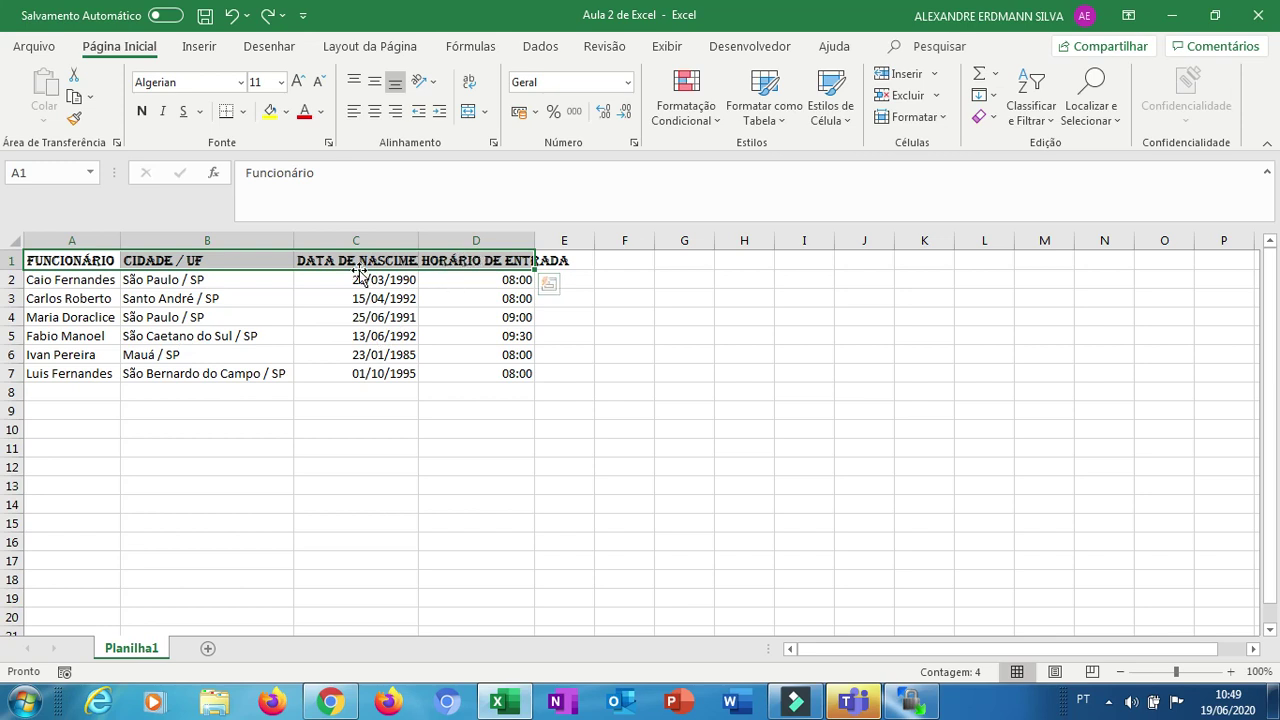
double_click(536, 240)
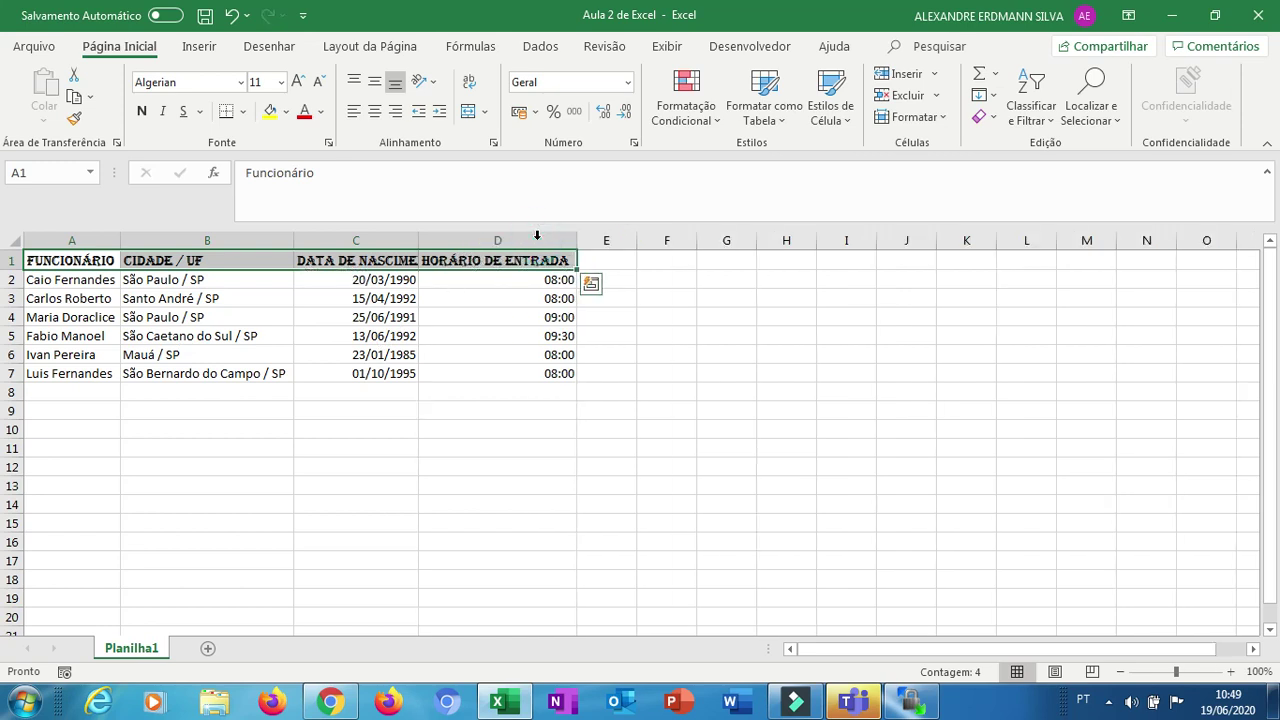
double_click(418, 243)
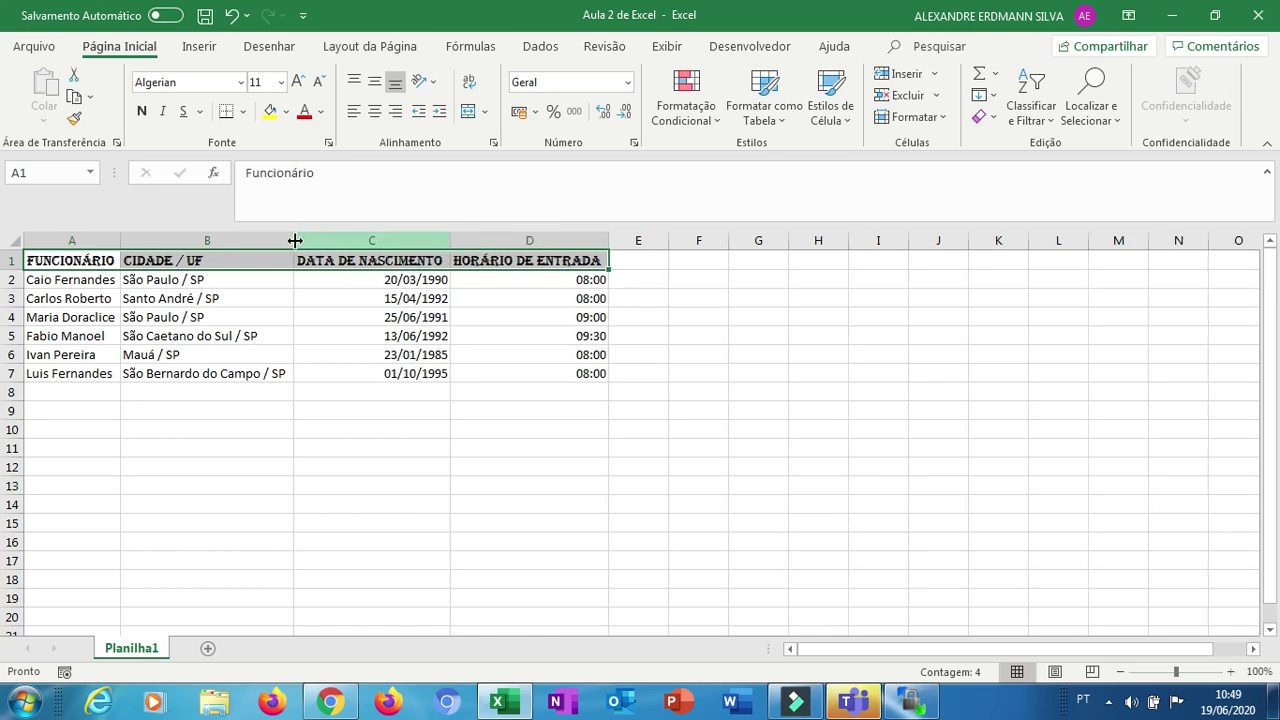
double_click(295, 240)
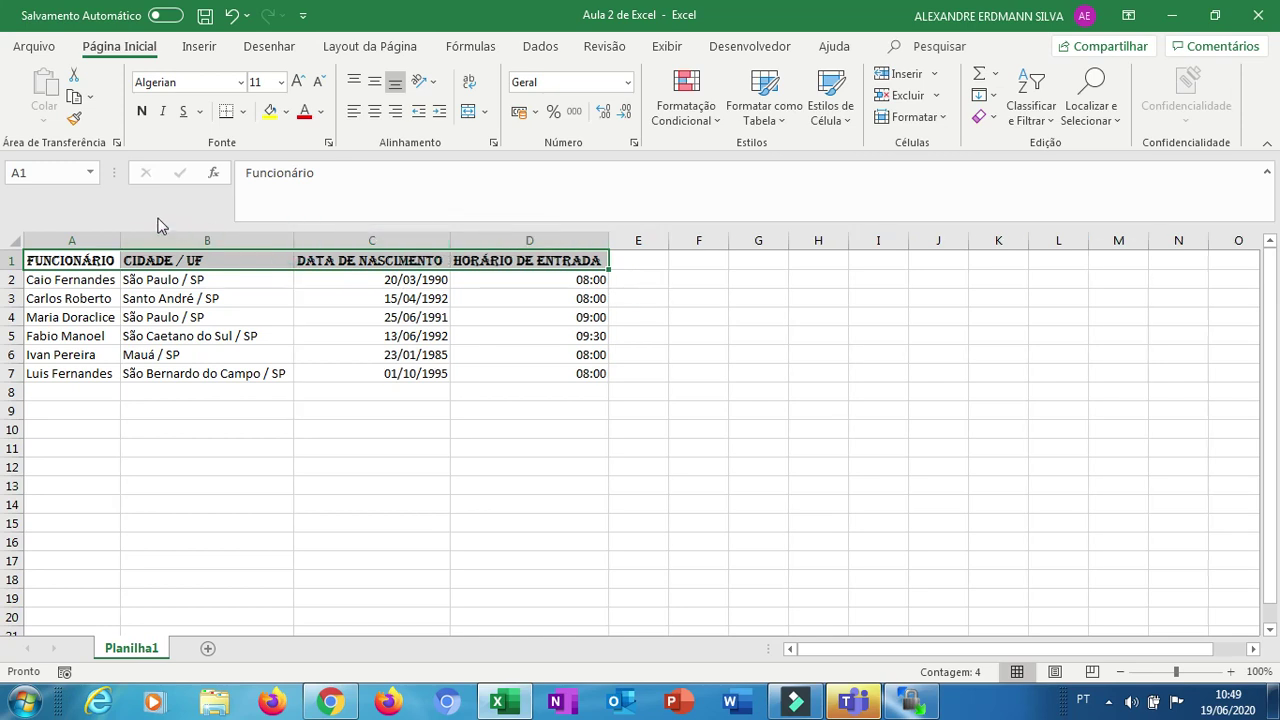
Set the header range A1:D1 to font size 12 and fill it with light gold
left_click(281, 82)
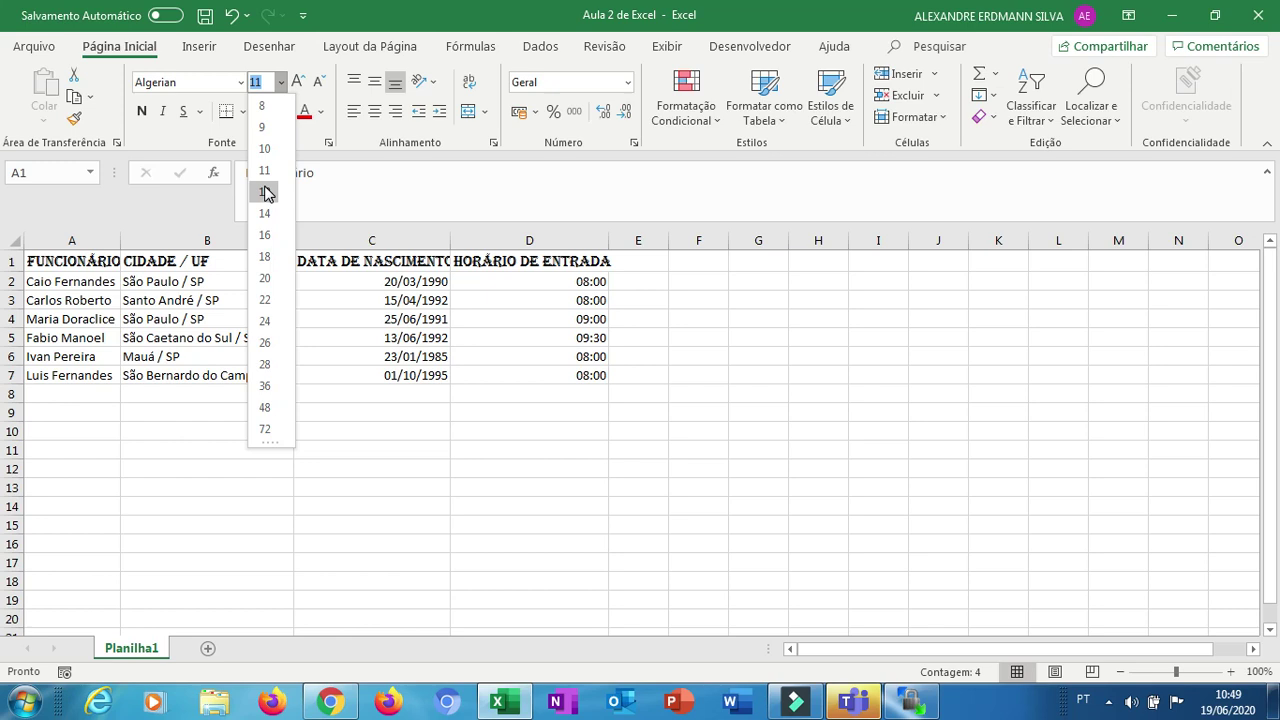
left_click(265, 195)
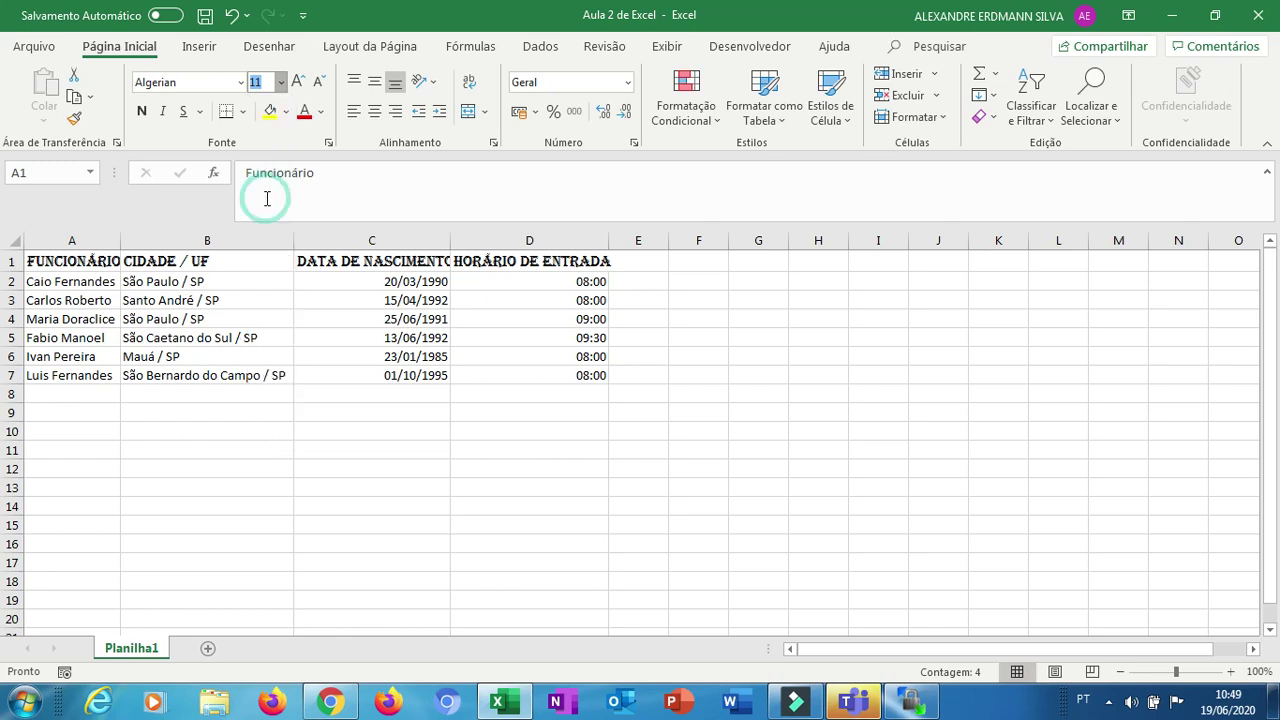
left_click(286, 112)
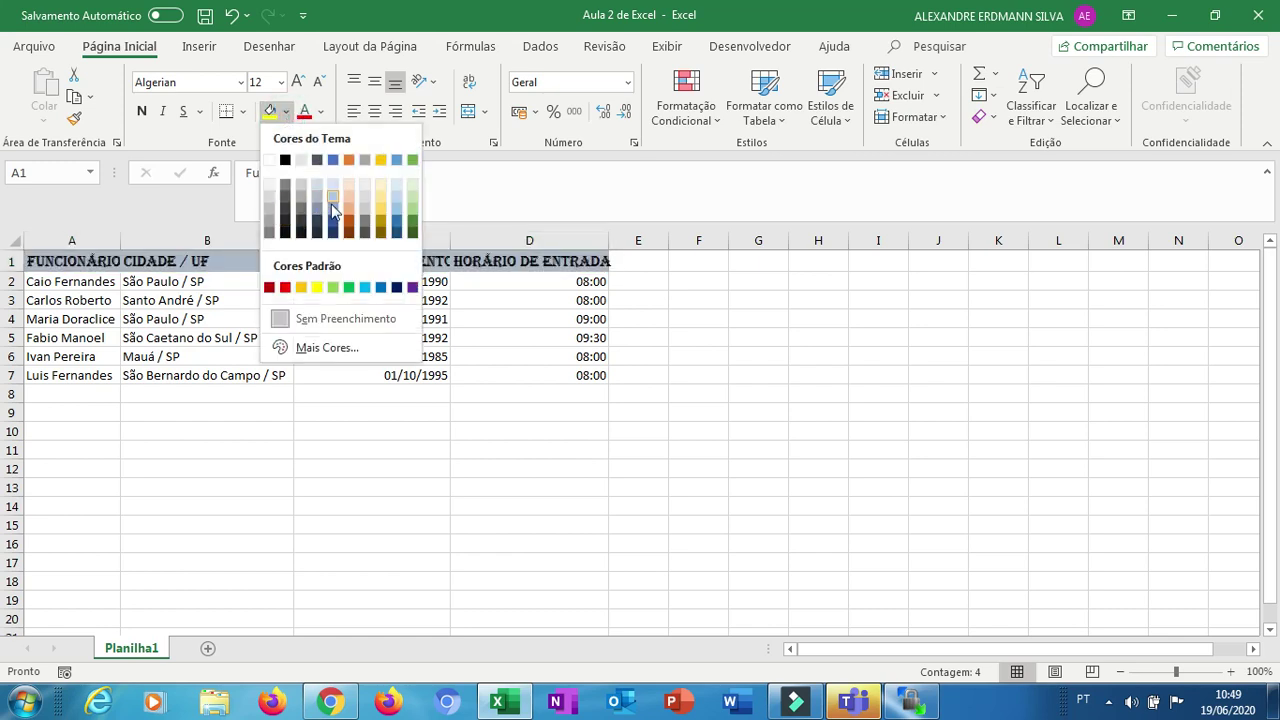
left_click(386, 205)
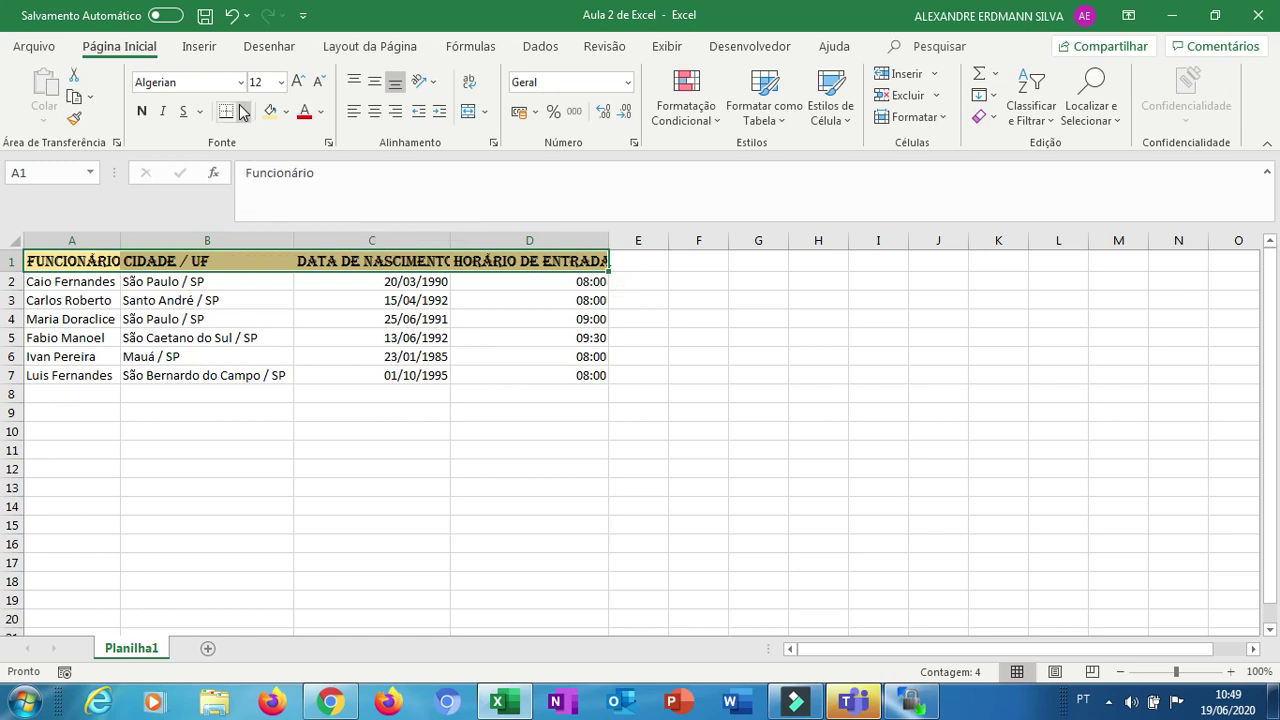
Fit the widths of columns A, B, C and D to the enlarged header text
left_click(78, 263)
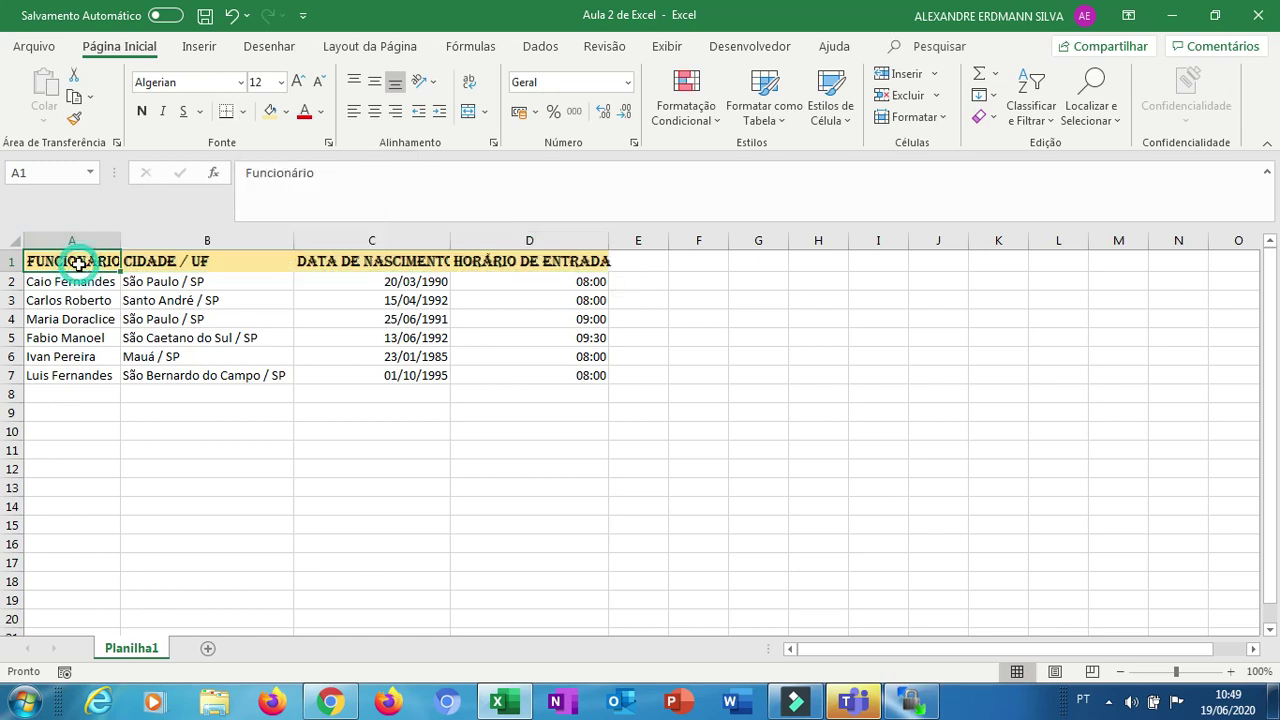
double_click(121, 240)
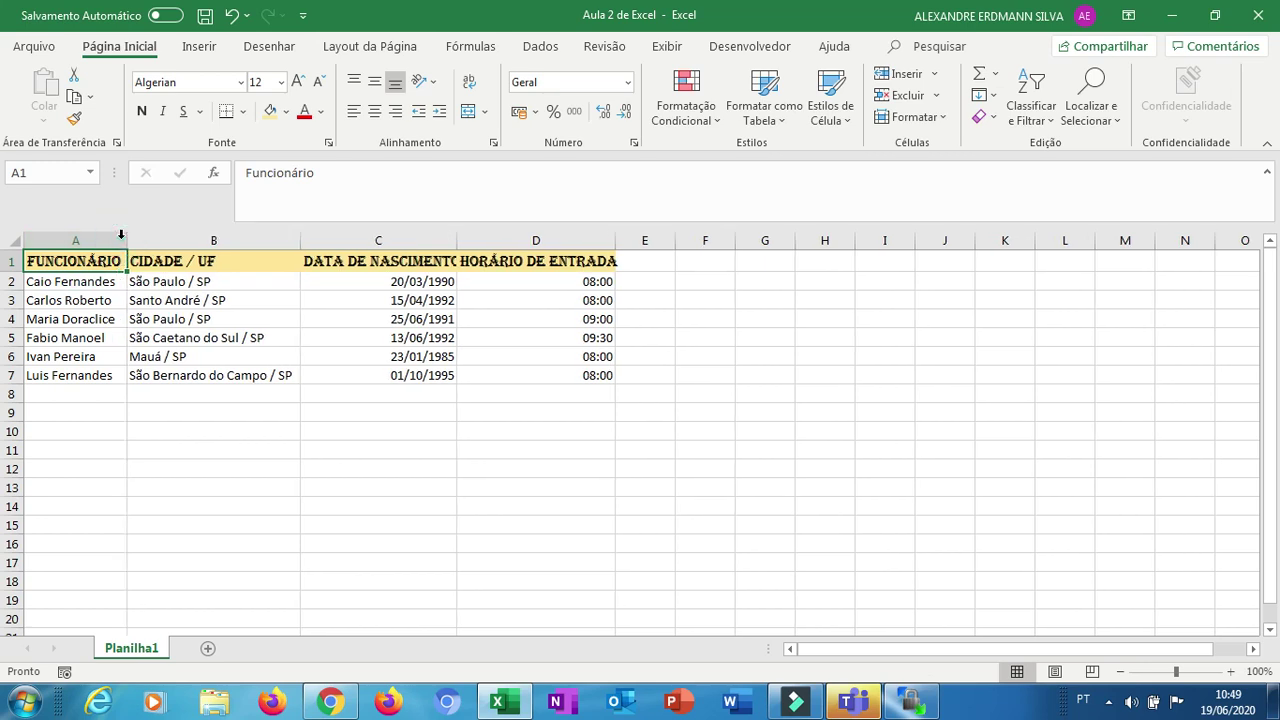
double_click(302, 240)
double_click(455, 240)
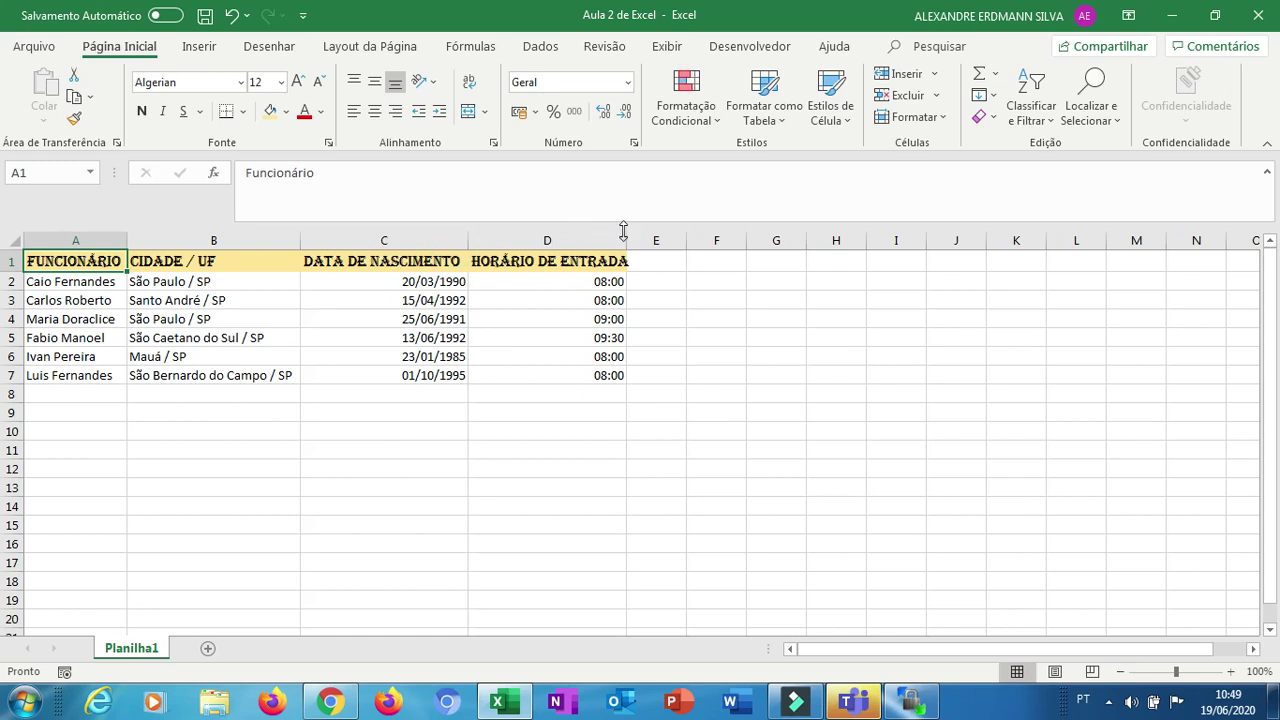
double_click(626, 240)
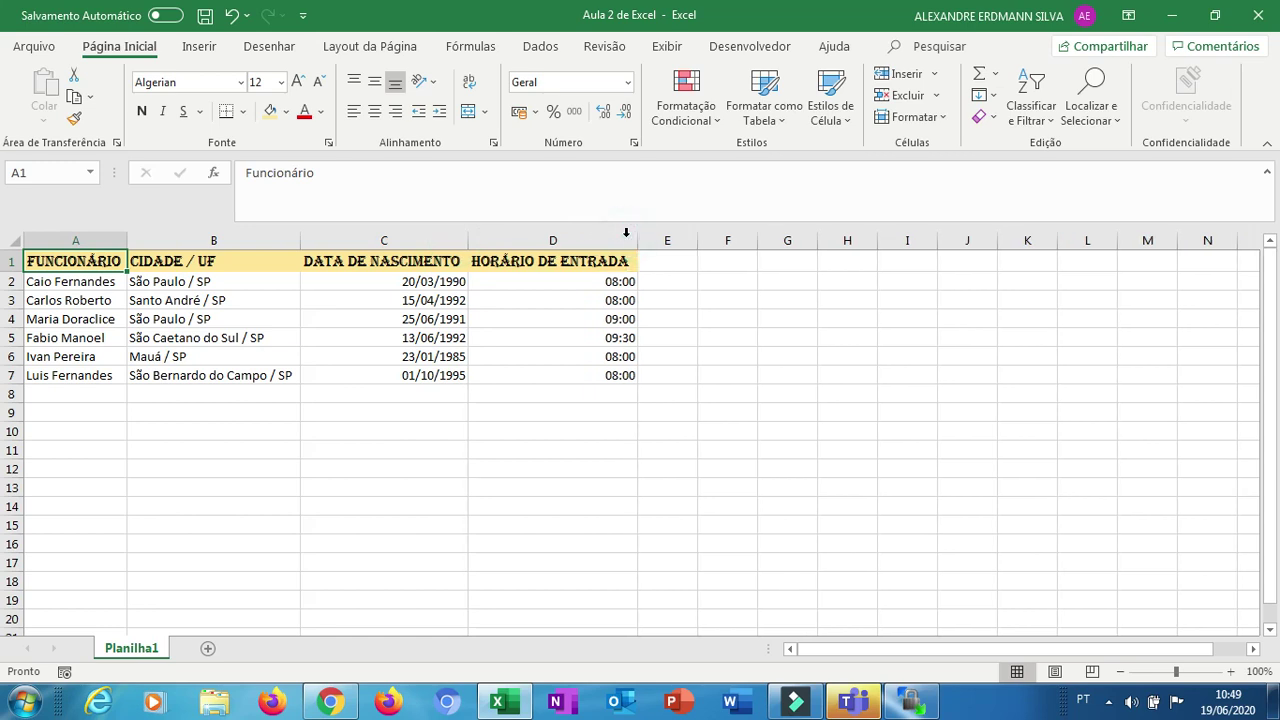
Extend the selection from the header row over the whole table A1:D7, then clear it back to cell A1
left_click(626, 233)
key("shift+Right")
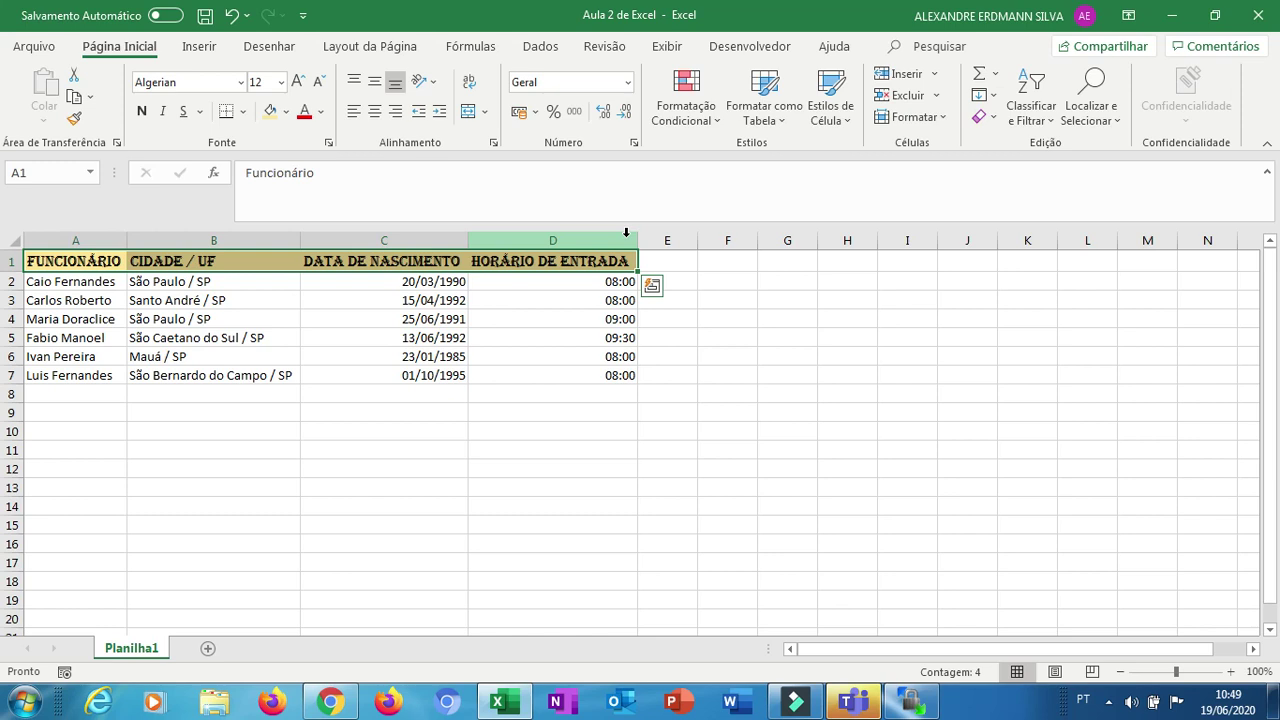
key("shift+Down")
key("shift+Down")
key("shift+Down")
key("shift+Down")
key("shift+Down")
key("shift+Down")
key("shift+Down")
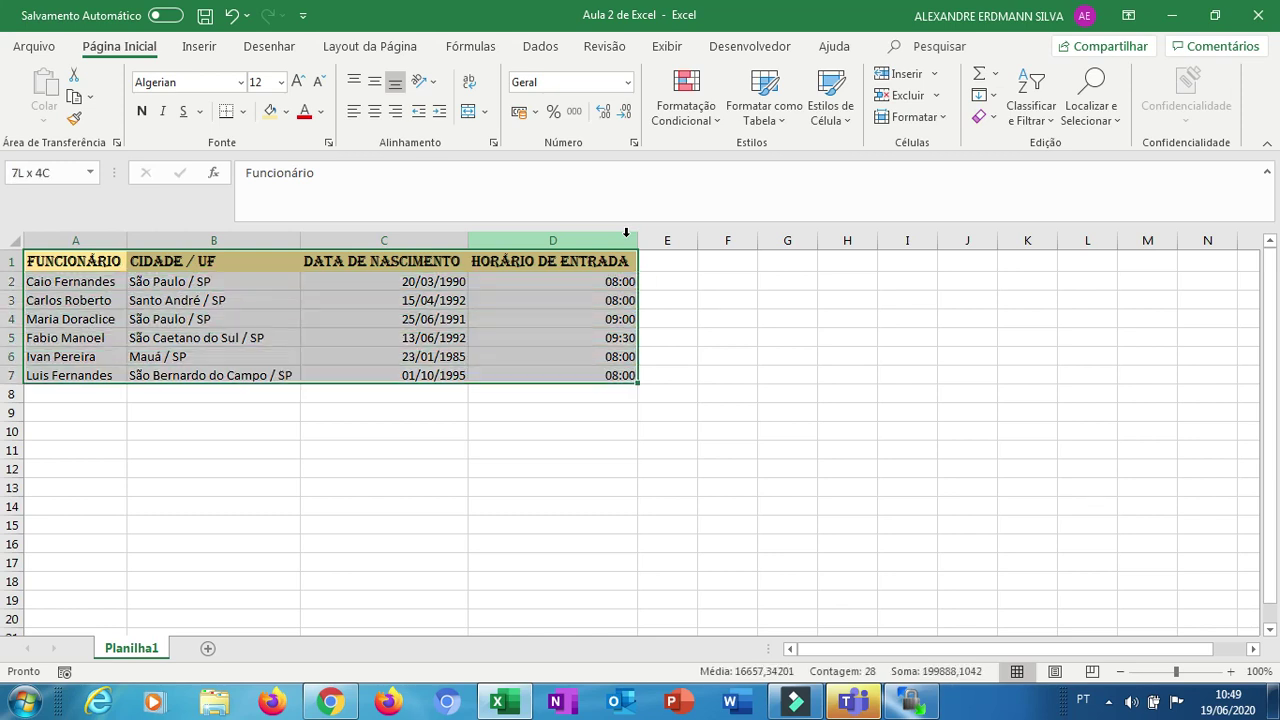
key("shift+Up")
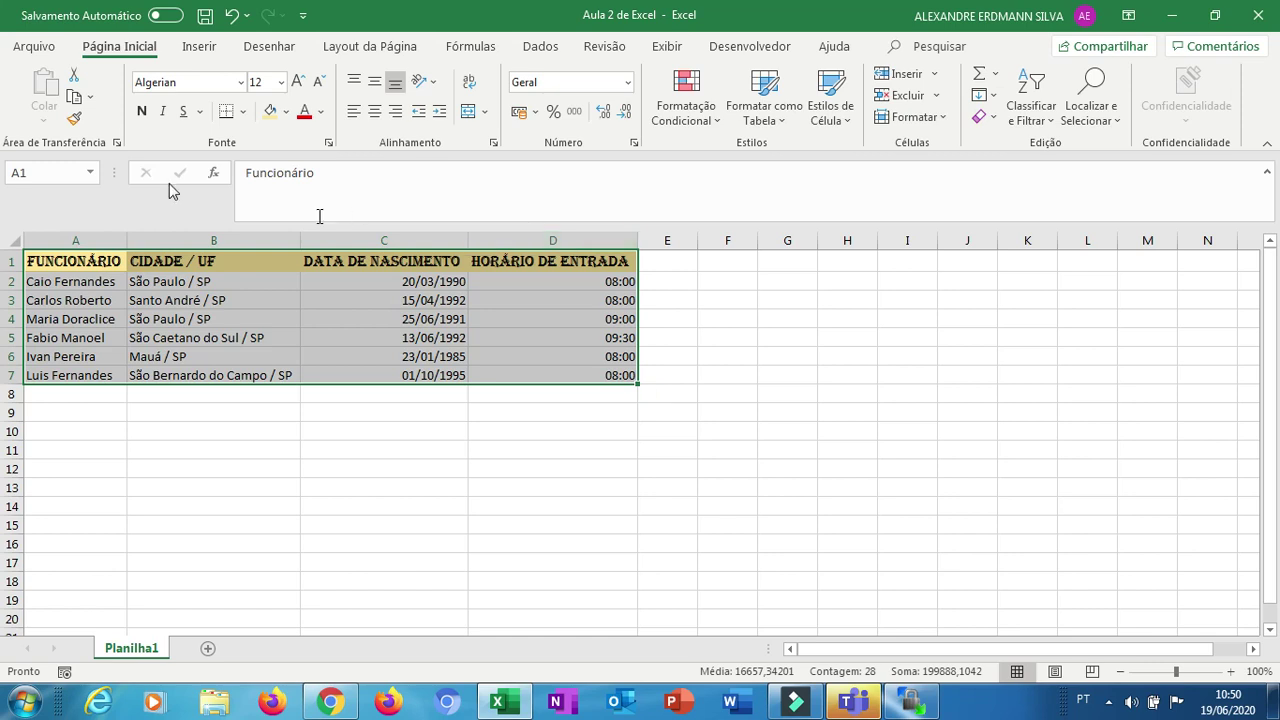
left_click(38, 171)
left_click(110, 268)
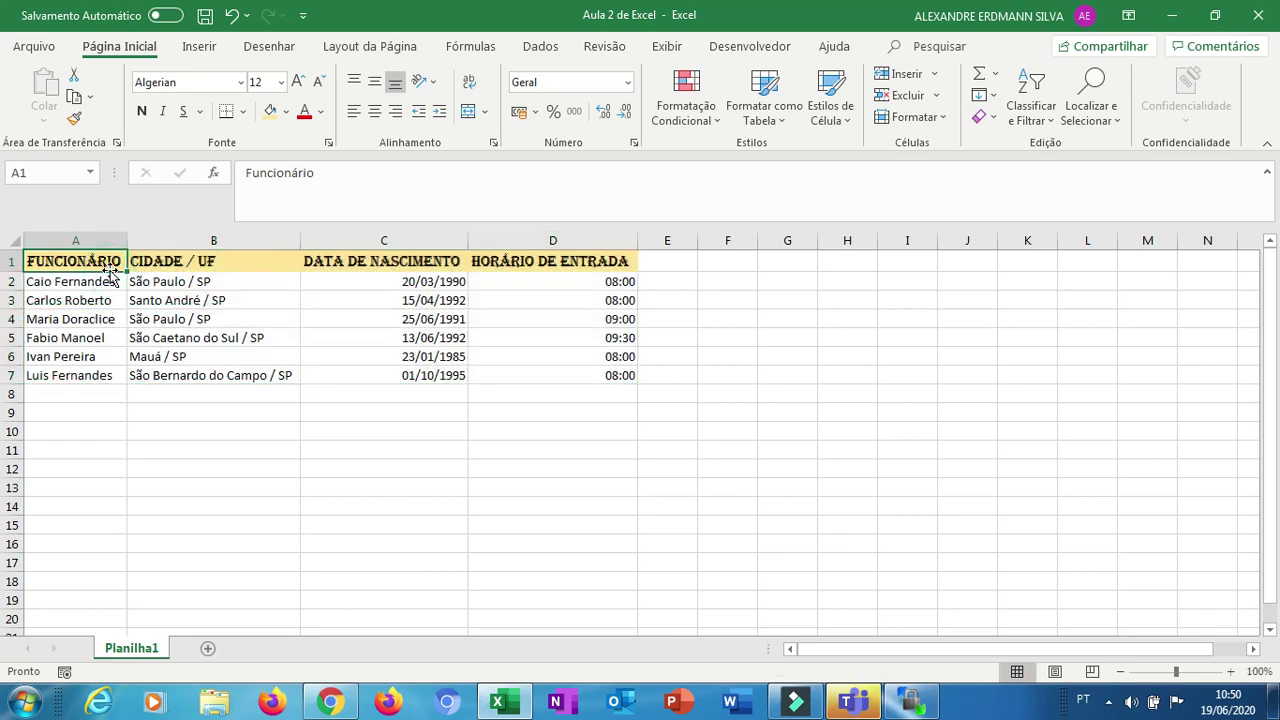
Select the table range A1:D7 by its reference and apply thick outside borders (Bordas Externas Espessas)
left_click(38, 172)
key("Right")
type(":D7")
key("Return")
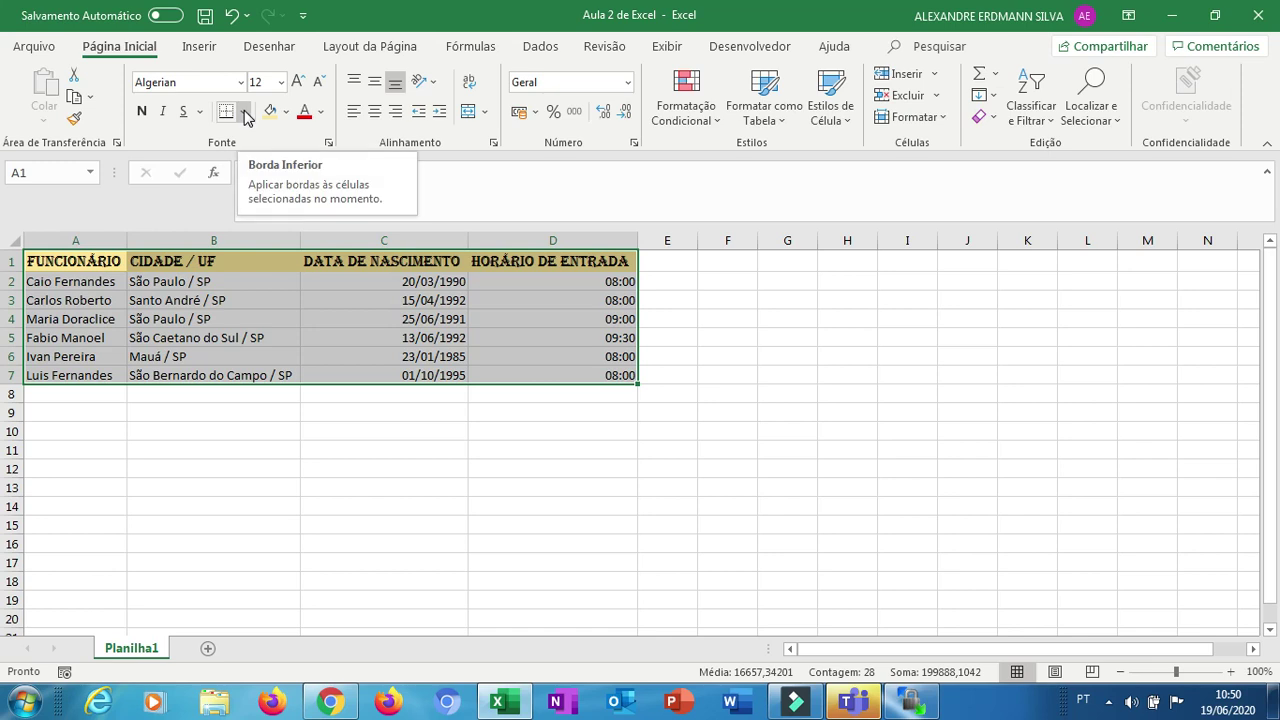
left_click(247, 117)
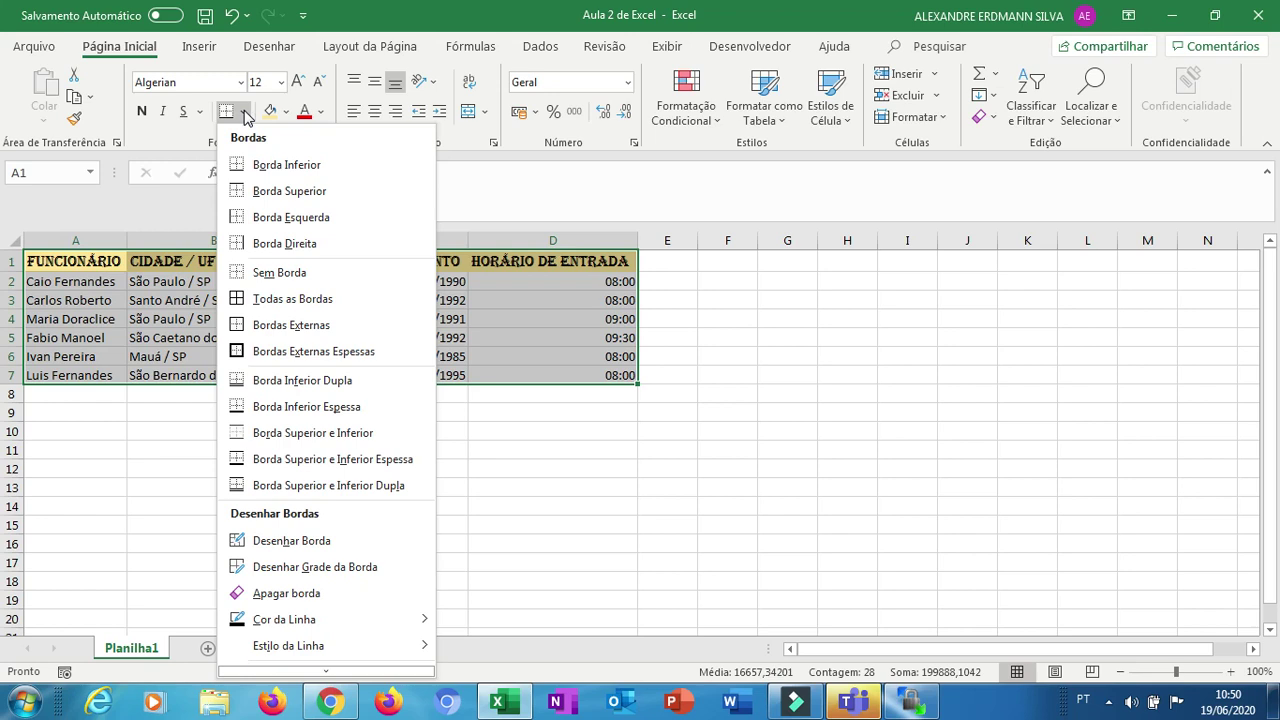
left_click(268, 355)
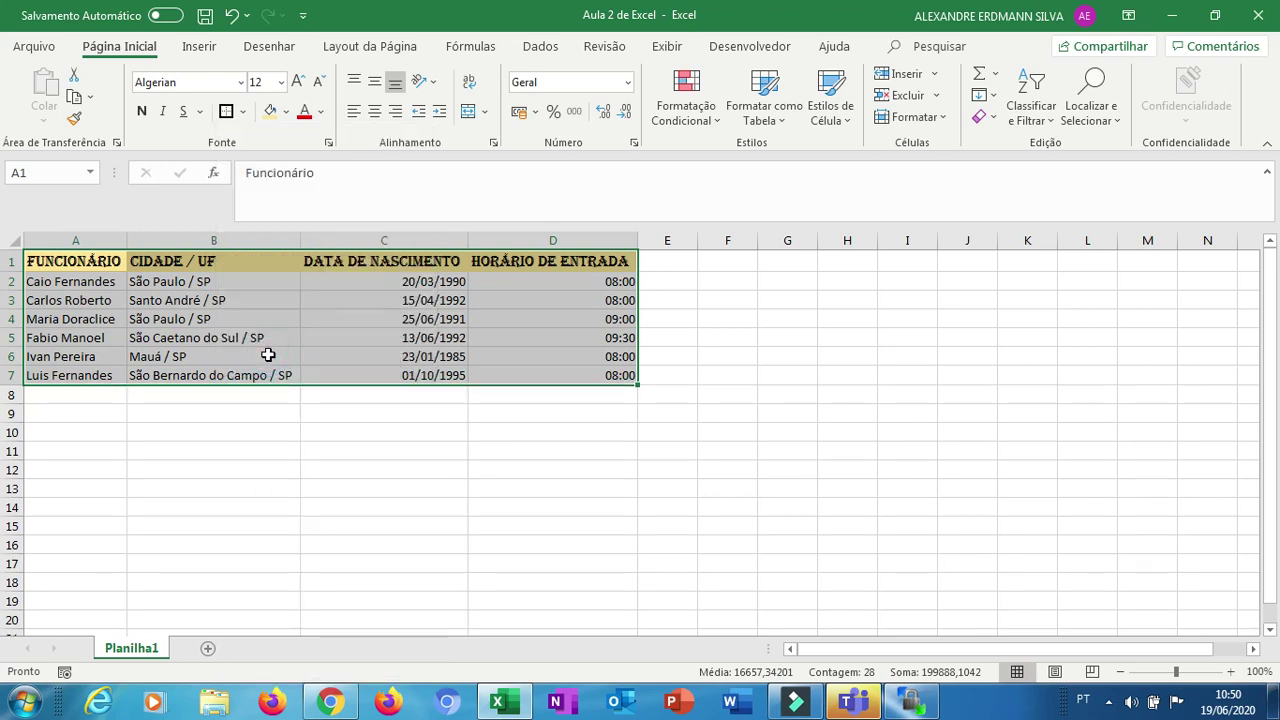
Choose a border line style, draw a vertical border between columns B and C in rows 1 to 3, and leave border drawing
left_click(245, 112)
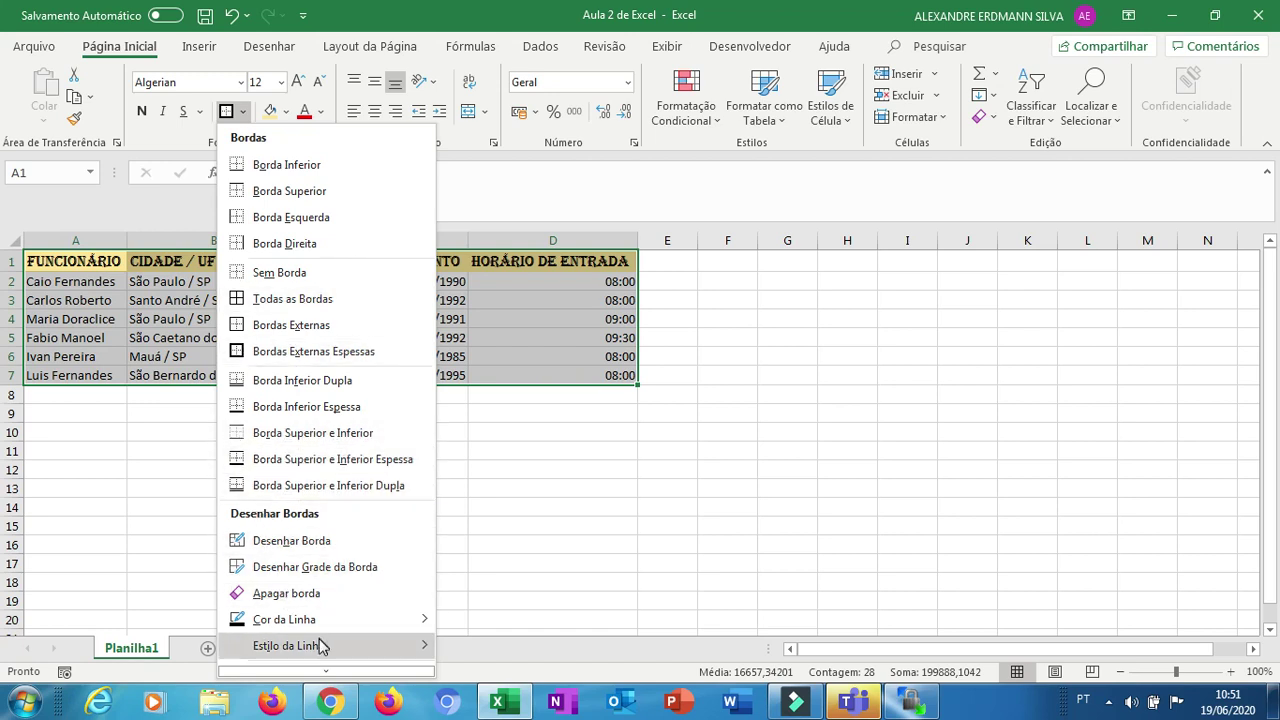
mouse_move(336, 648)
left_click(384, 548)
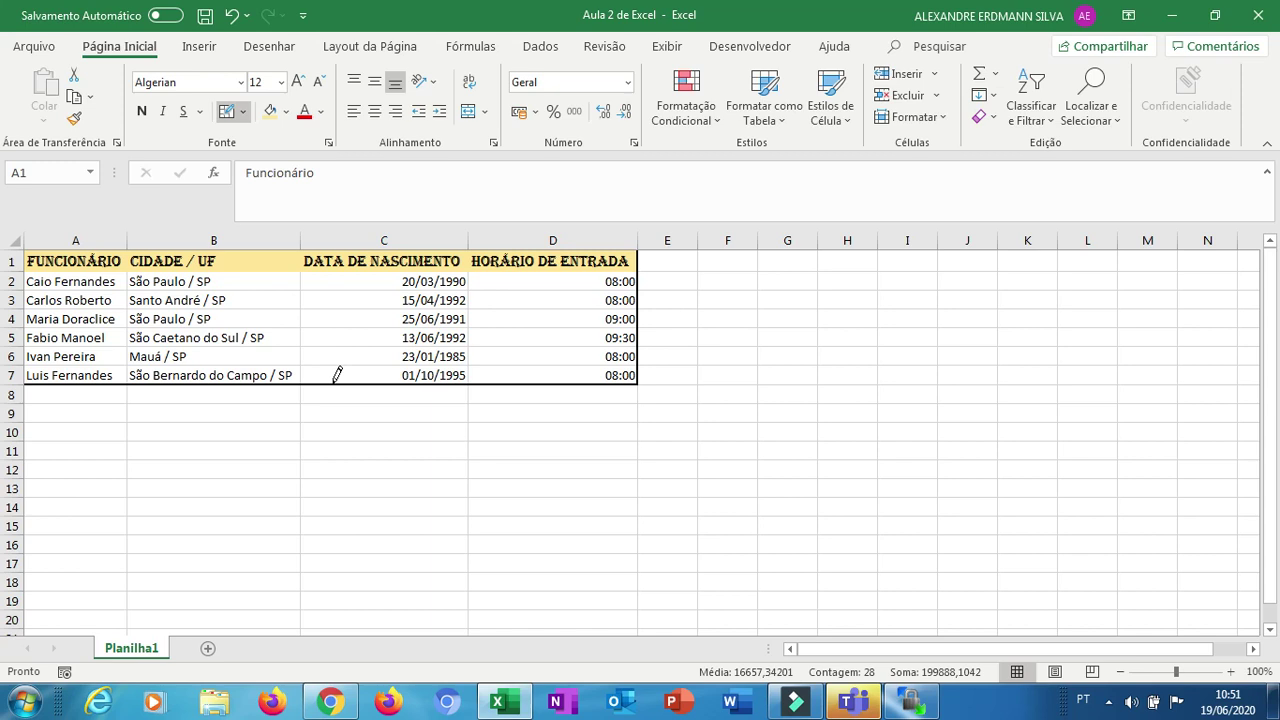
left_click(300, 251)
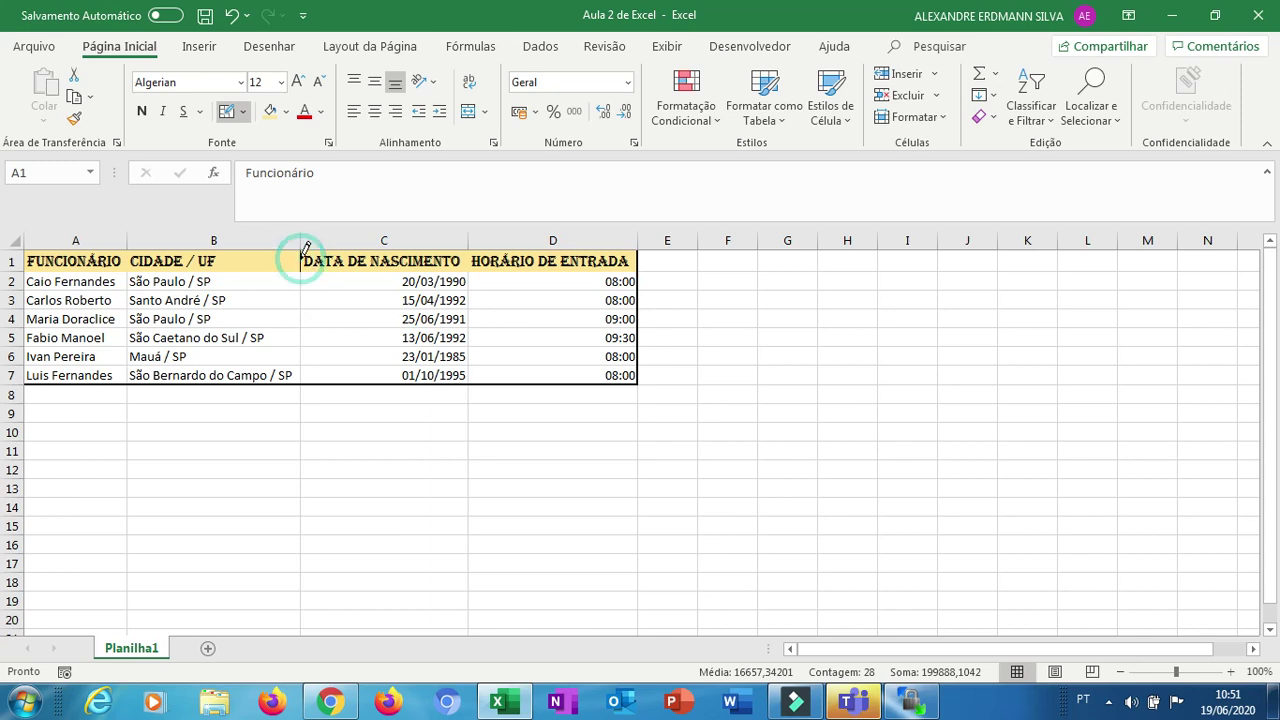
left_click(300, 278)
left_click(301, 295)
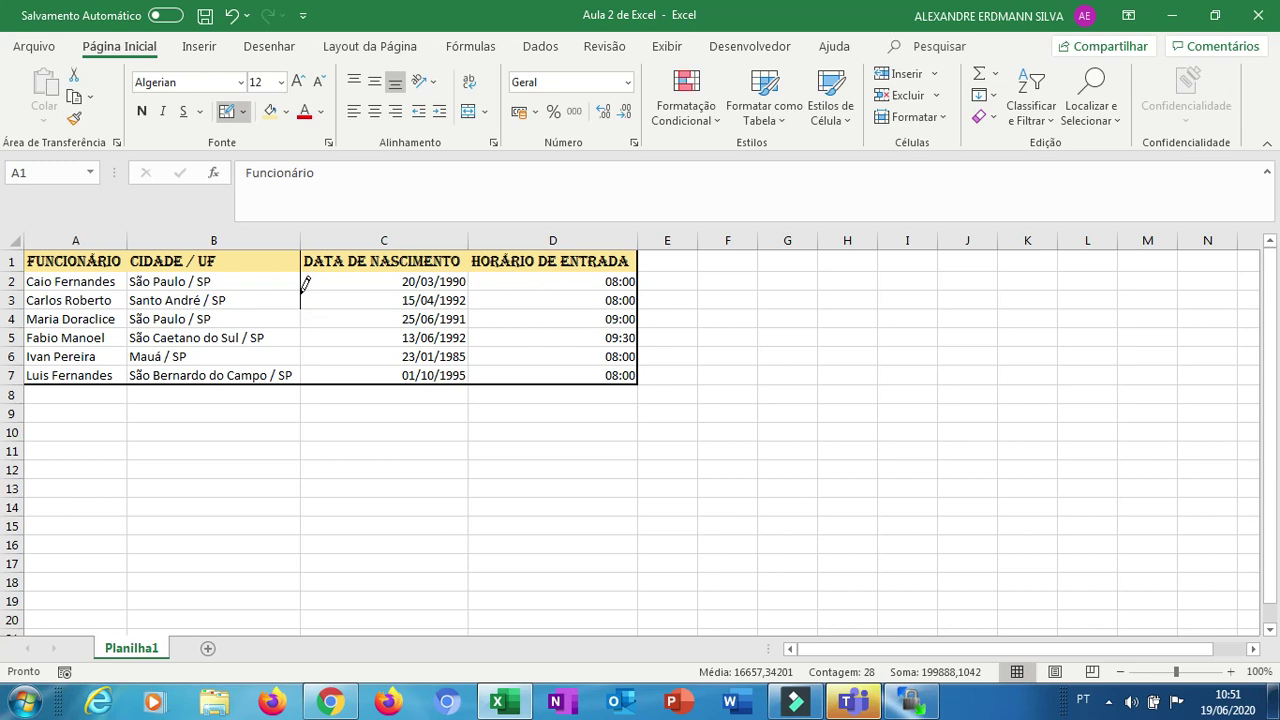
key("ctrl+a")
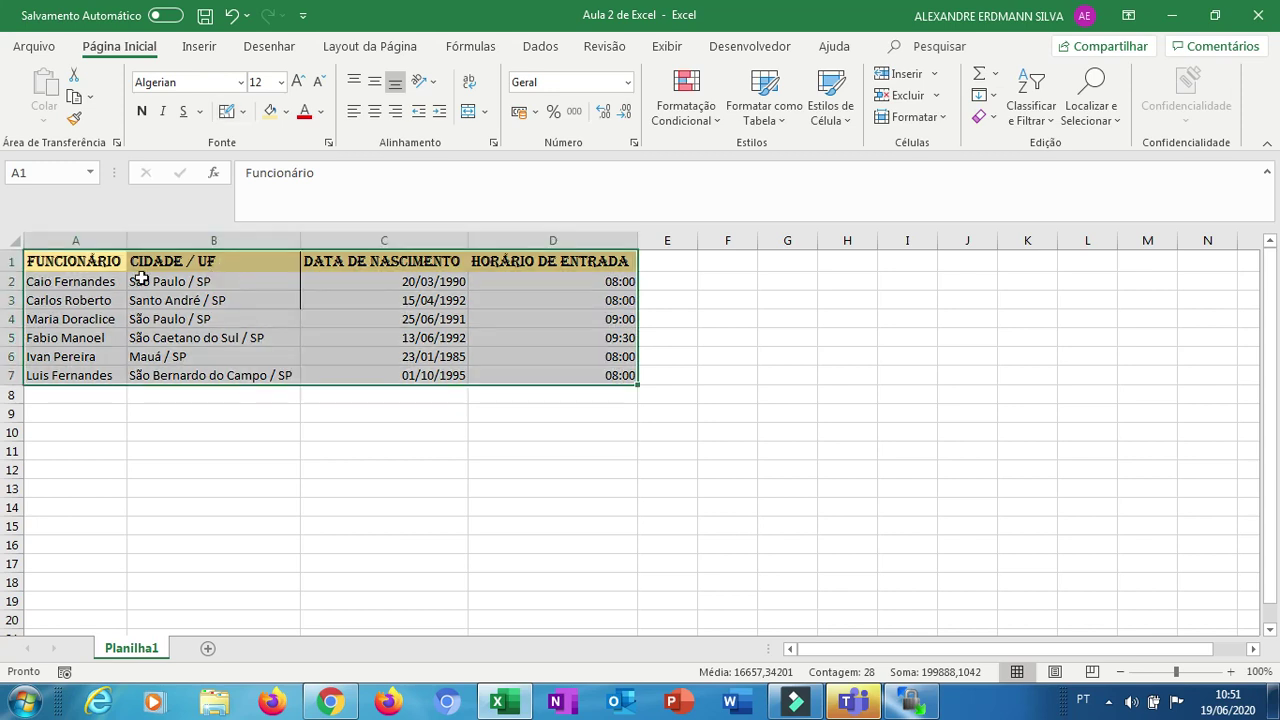
left_click(242, 111)
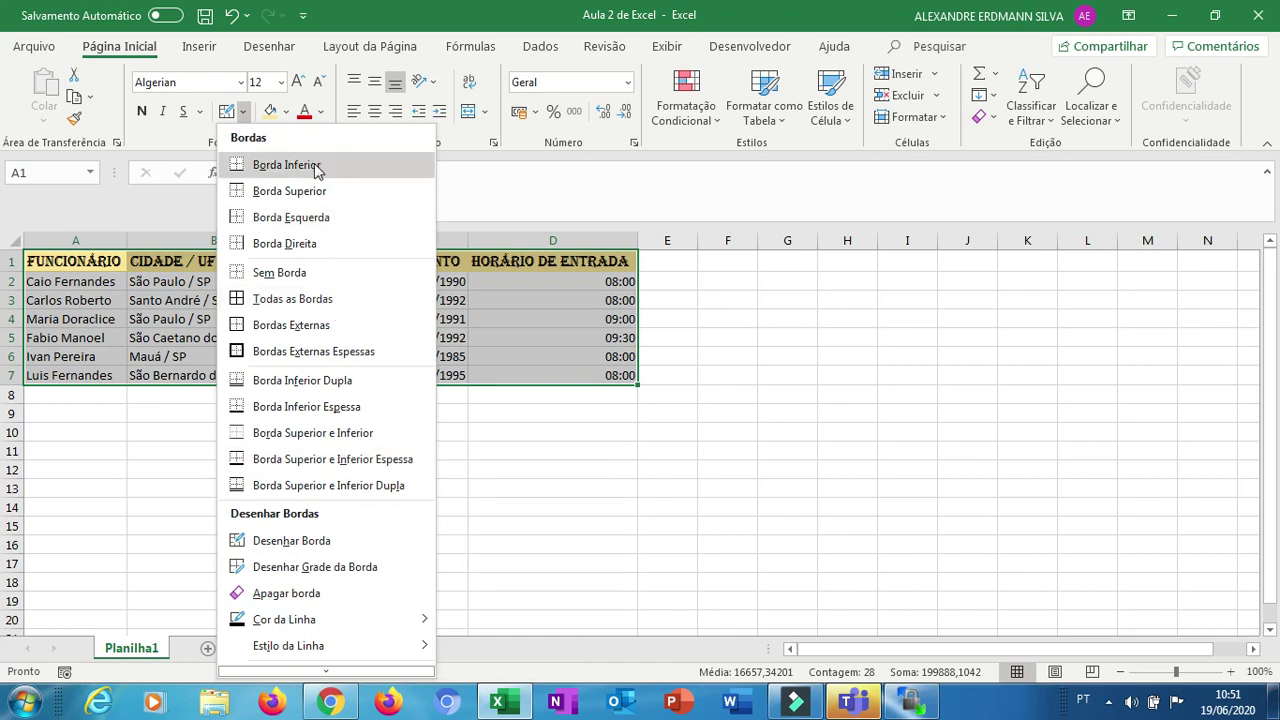
left_click(196, 140)
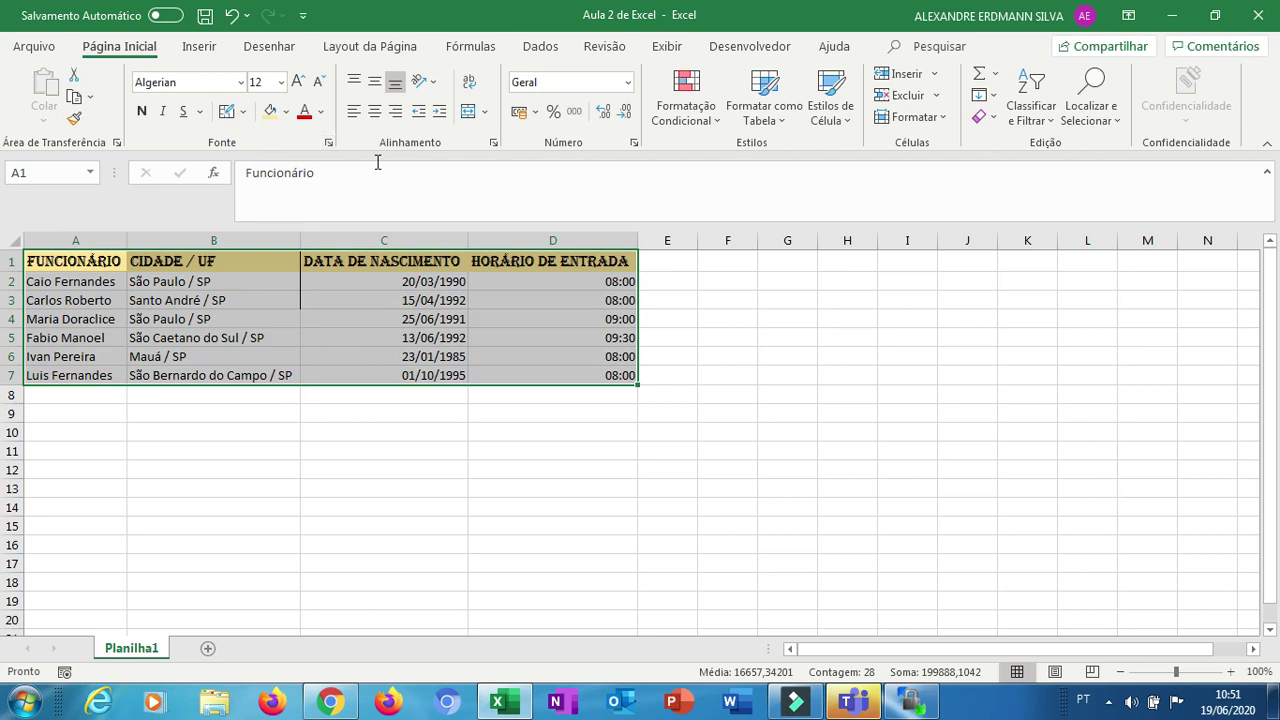
Add thin solid inner horizontal and vertical borders to the selected table A1:D7 and deselect the range
left_click(328, 145)
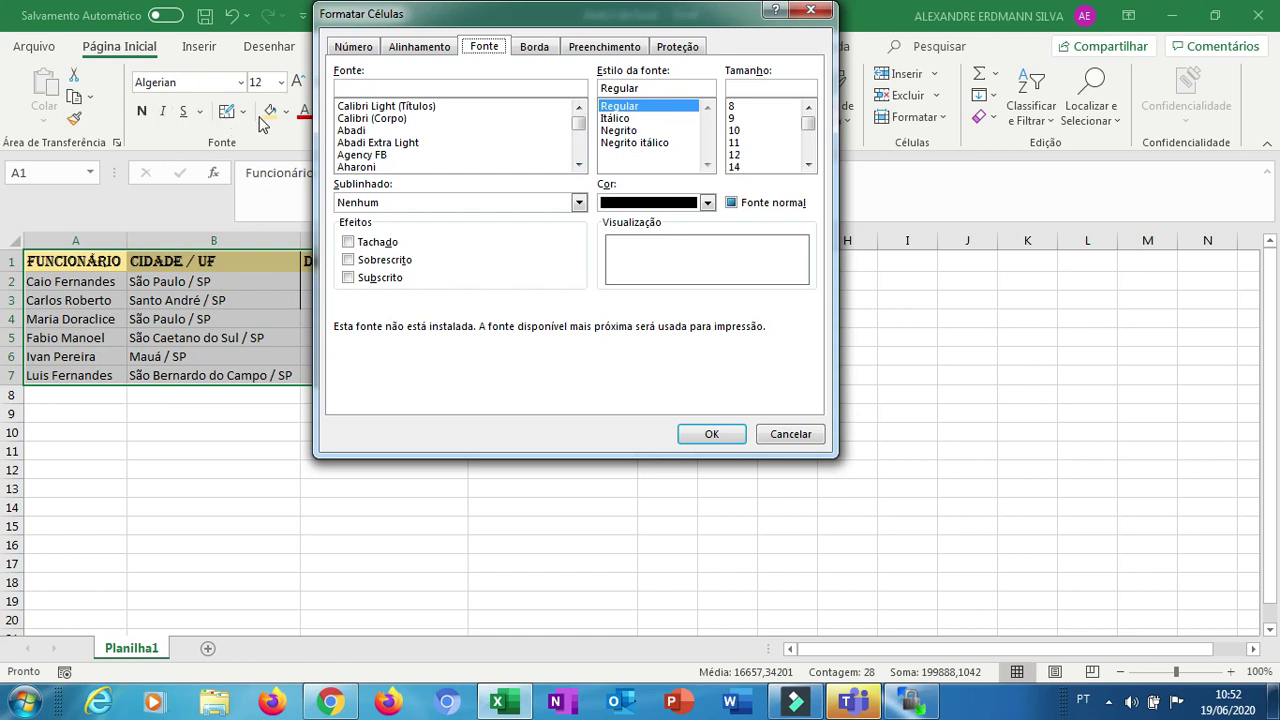
left_click(537, 48)
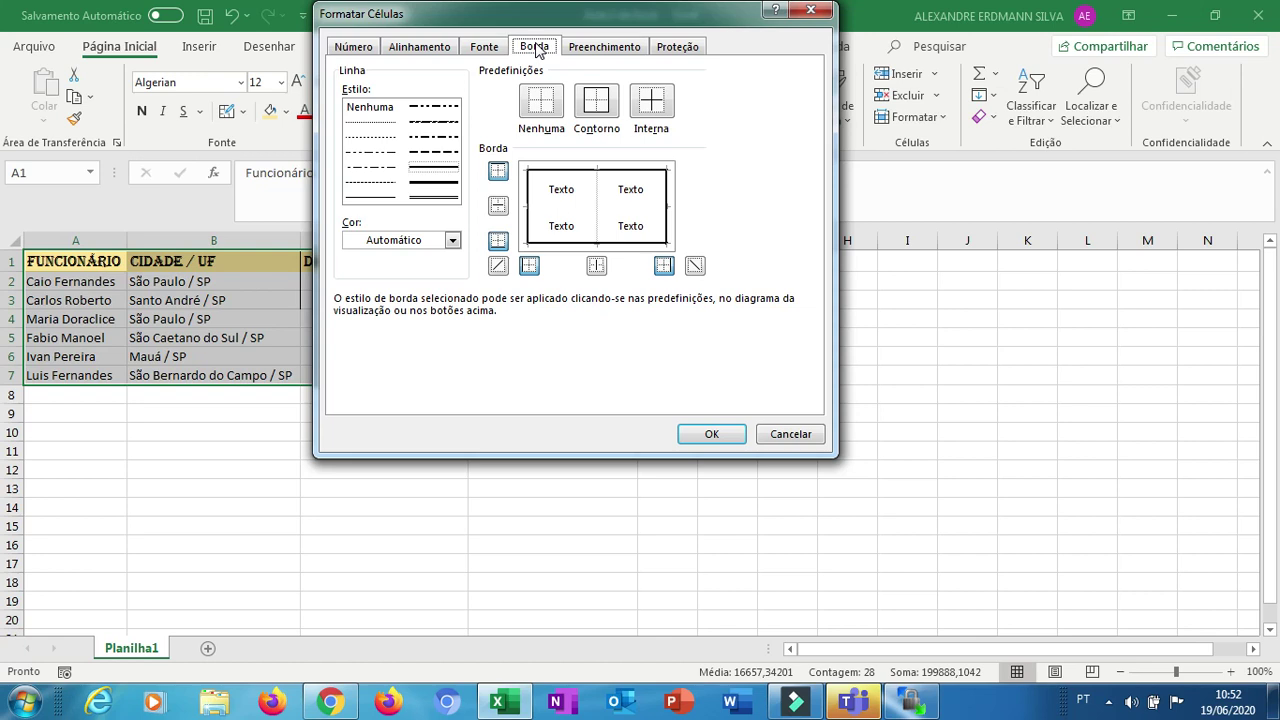
left_click(388, 198)
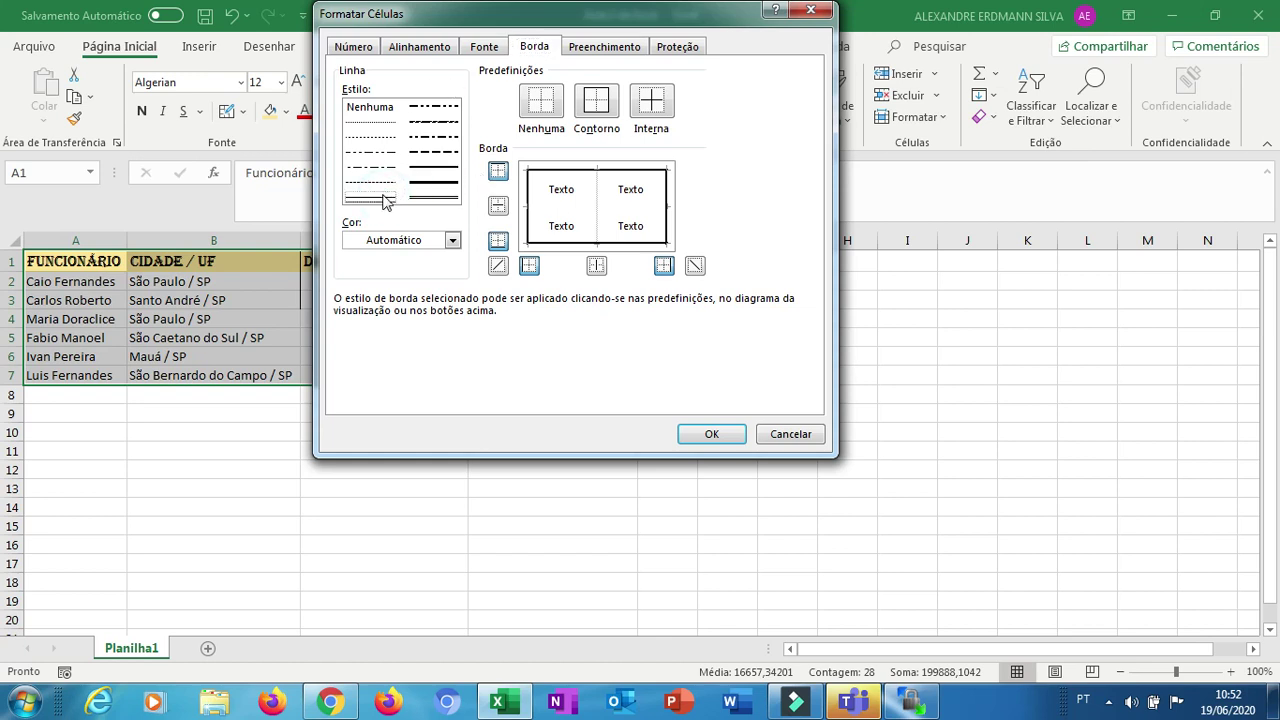
left_click(383, 200)
left_click(597, 193)
left_click(566, 208)
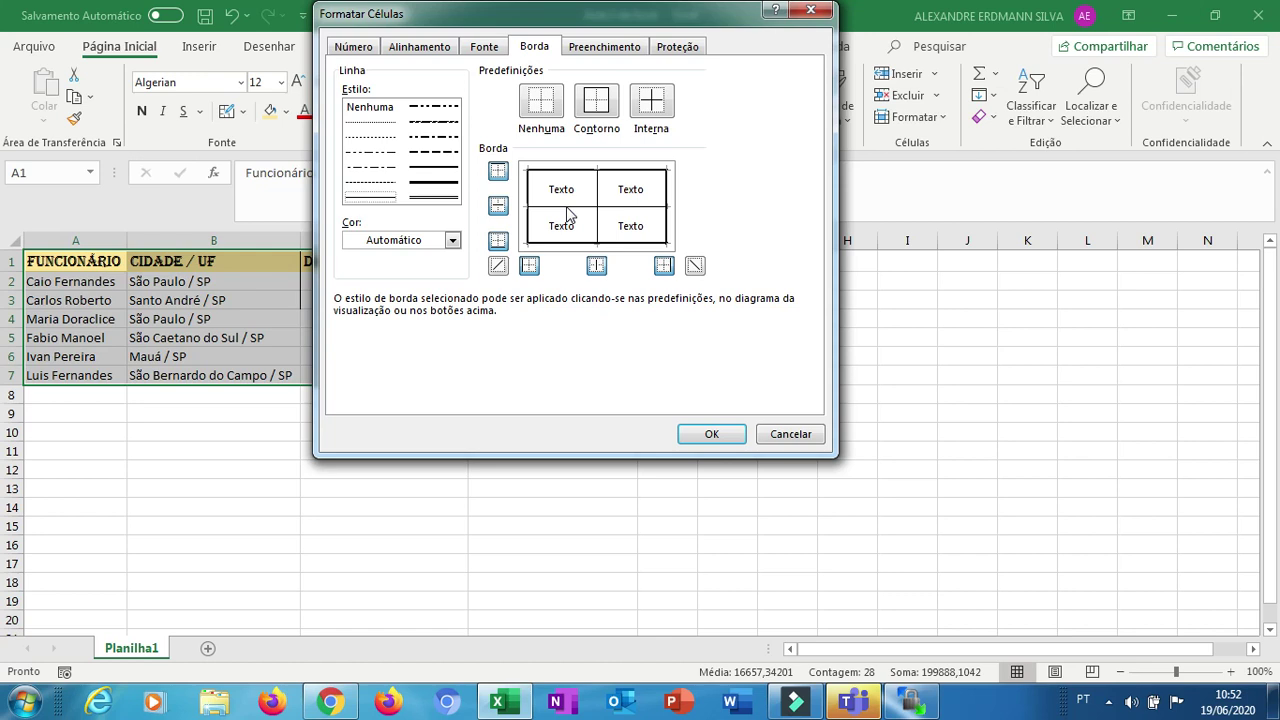
left_click(592, 264)
left_click(500, 208)
left_click(500, 208)
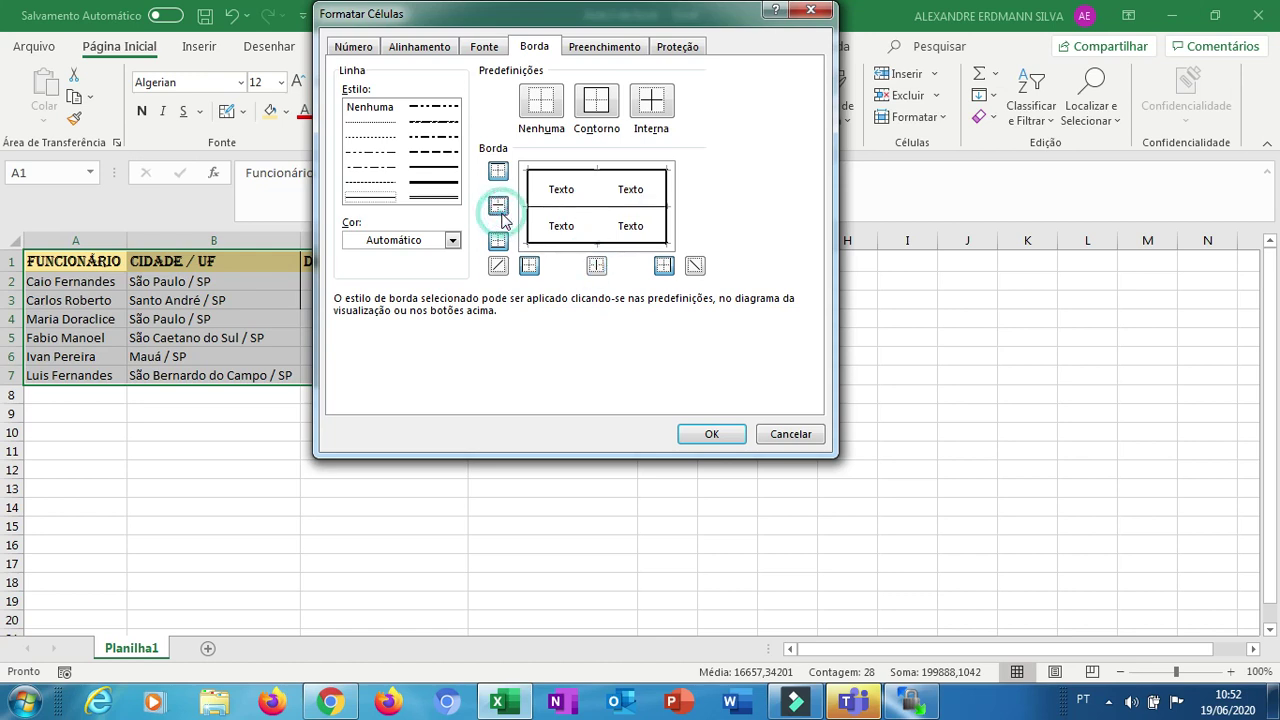
left_click(595, 267)
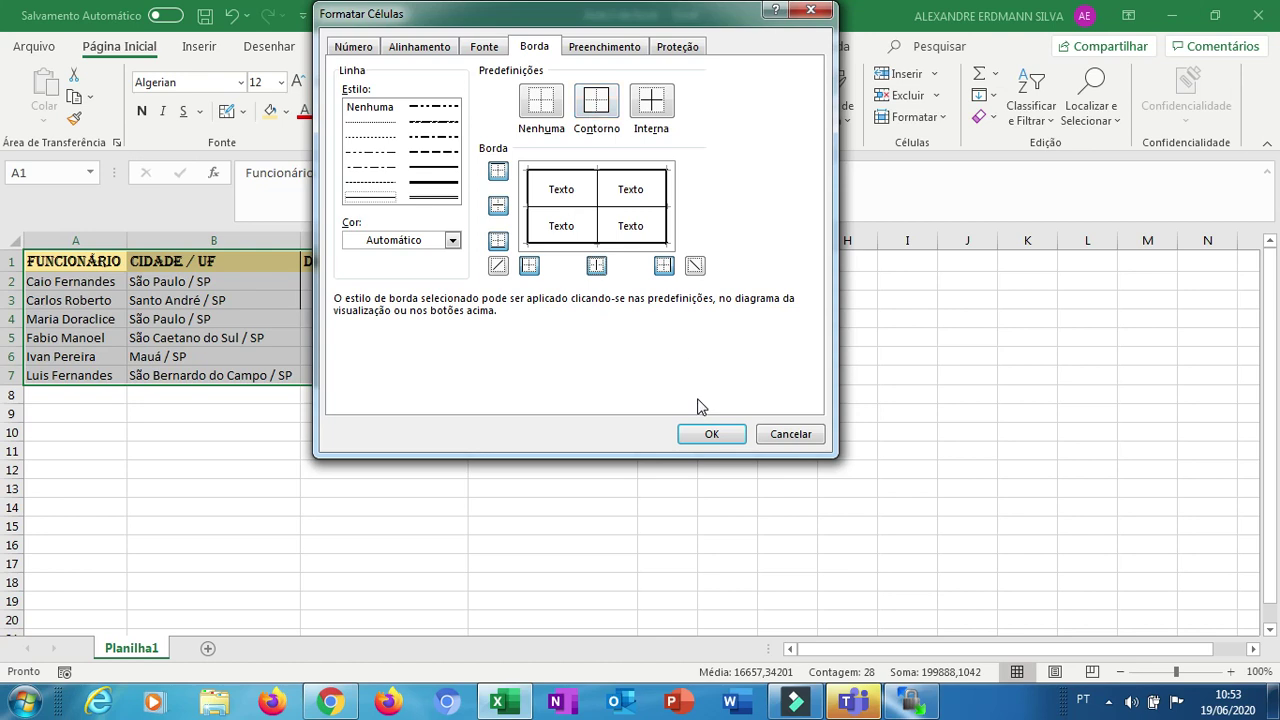
left_click(700, 432)
left_click(697, 430)
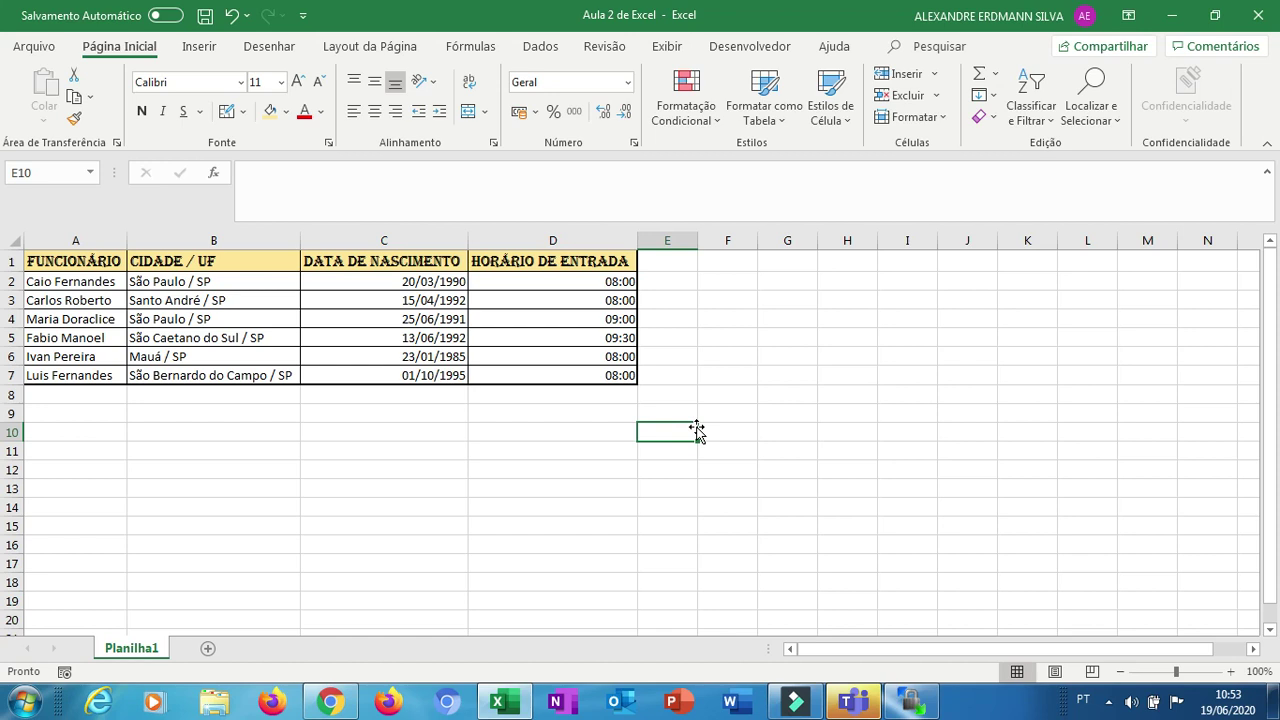
Save the workbook under its current name, "Aula 2 de Excel"
left_click(205, 17)
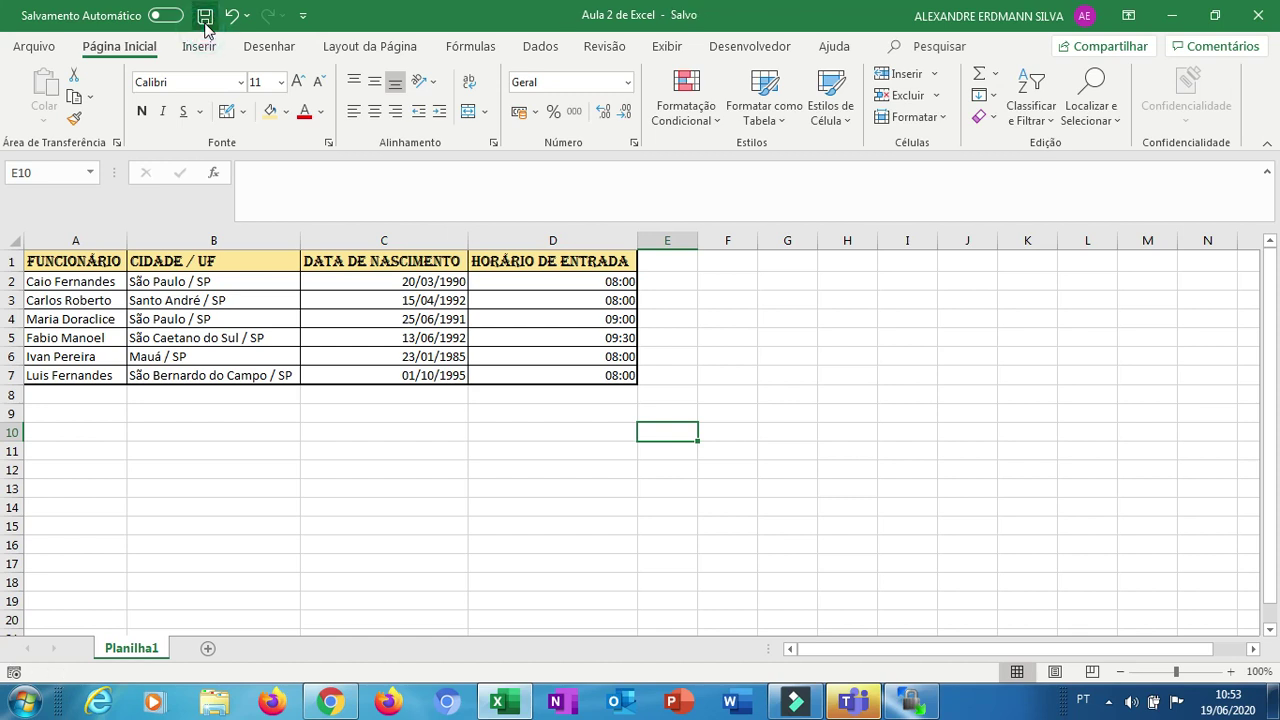
key("ctrl+s")
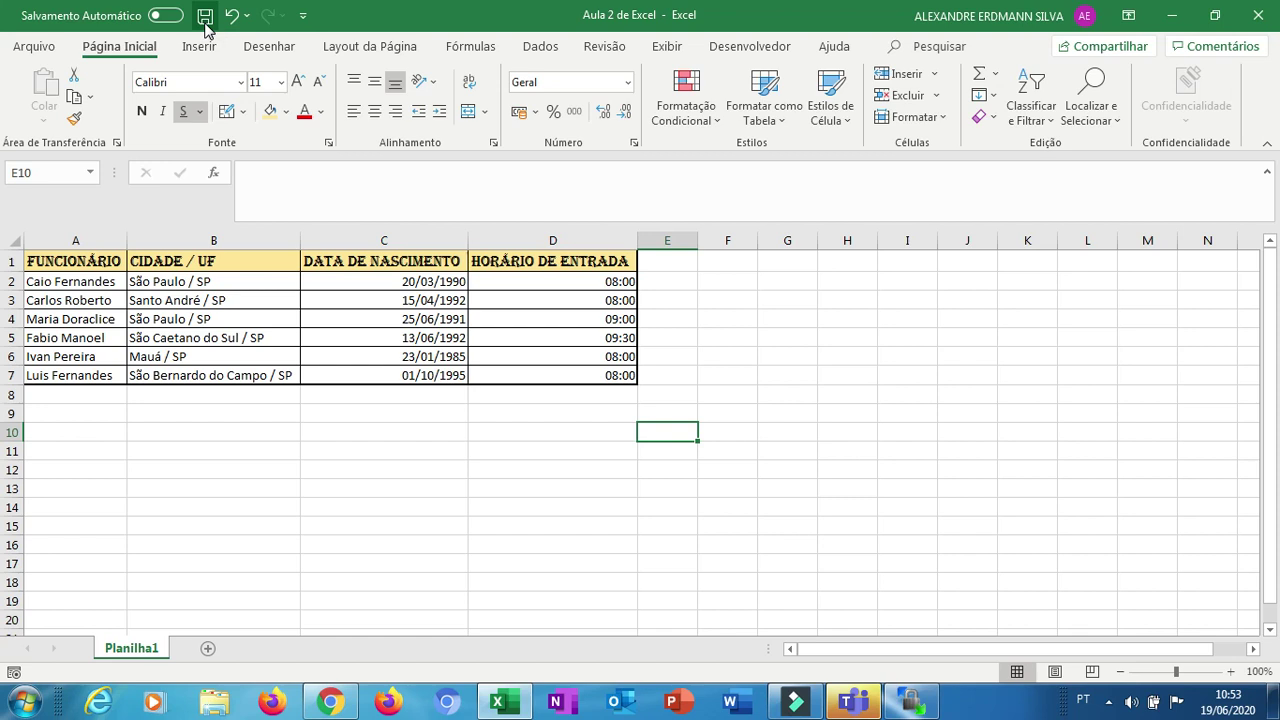
left_click(205, 20)
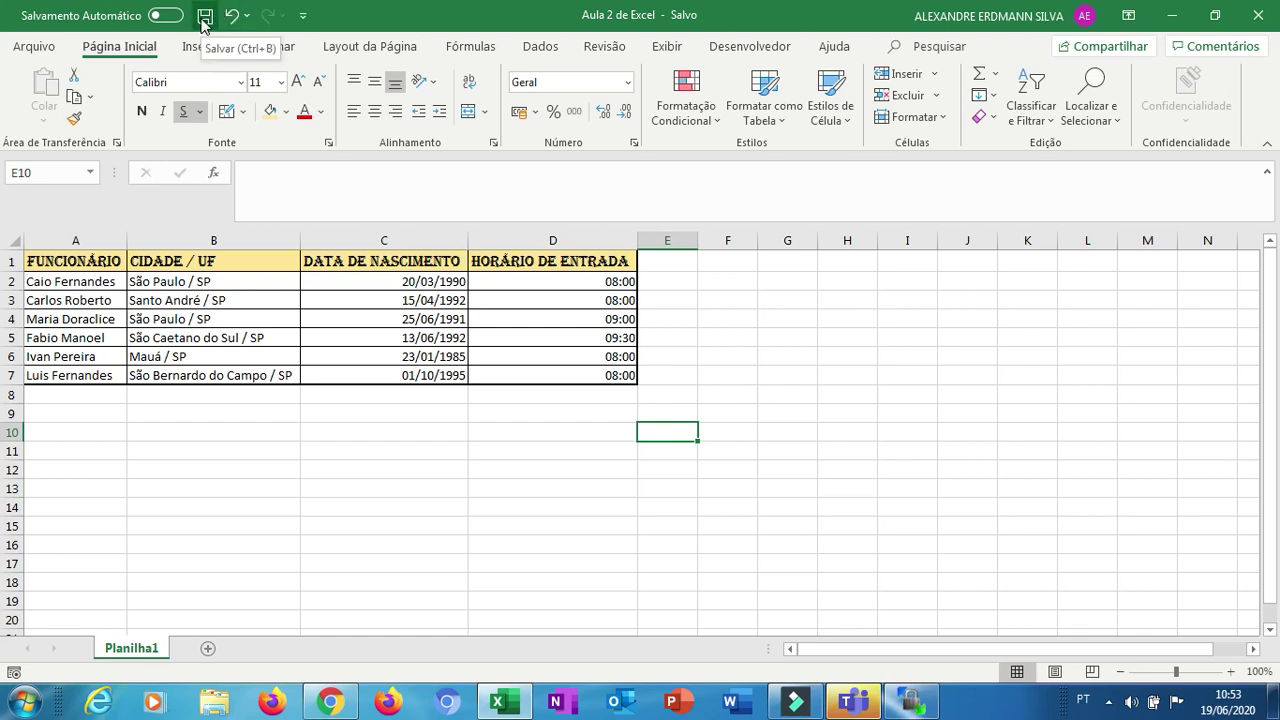
left_click(57, 48)
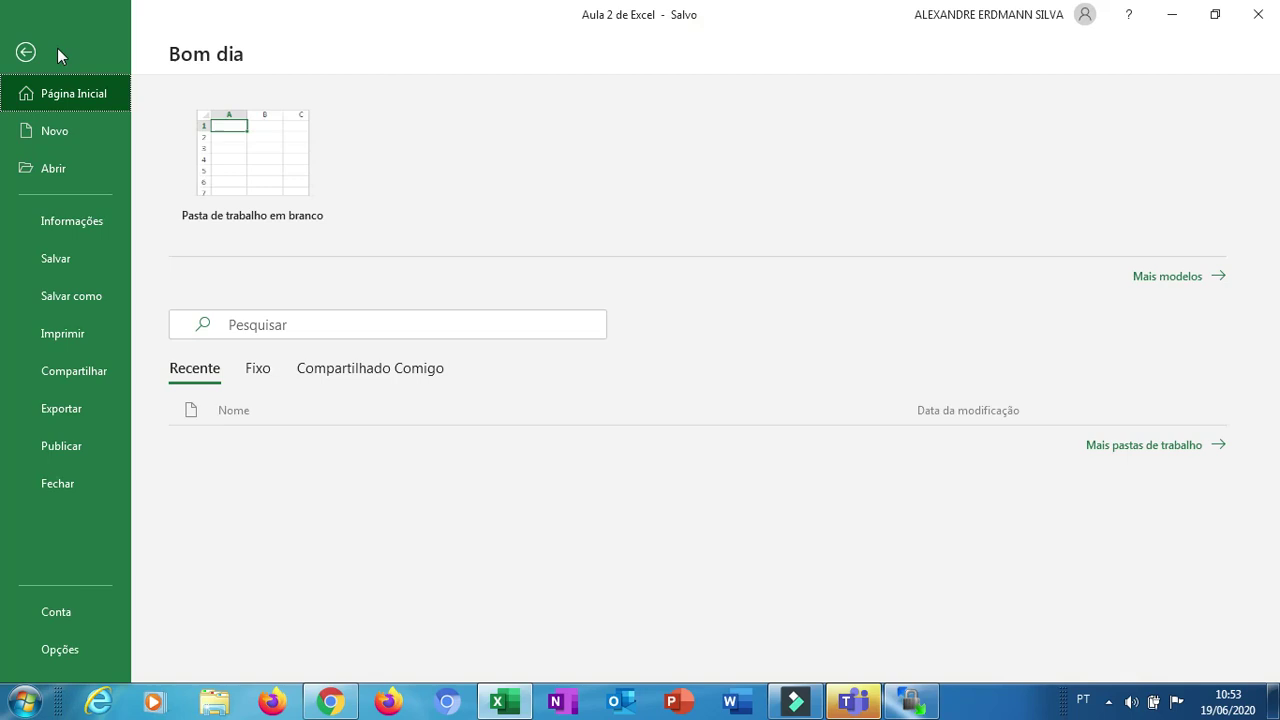
left_click(85, 261)
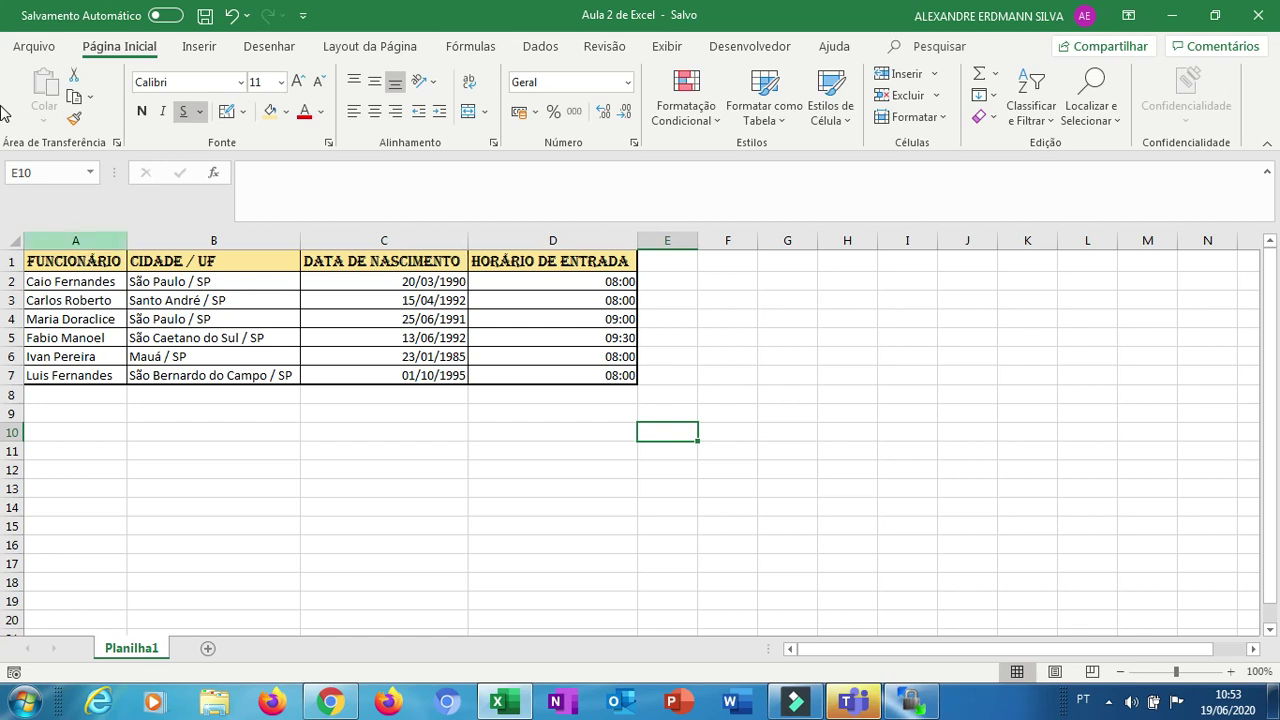
Save a copy of the workbook as "Aula 2 revisada de Excel" in Documentos > Curso Básico de Excel
left_click(50, 56)
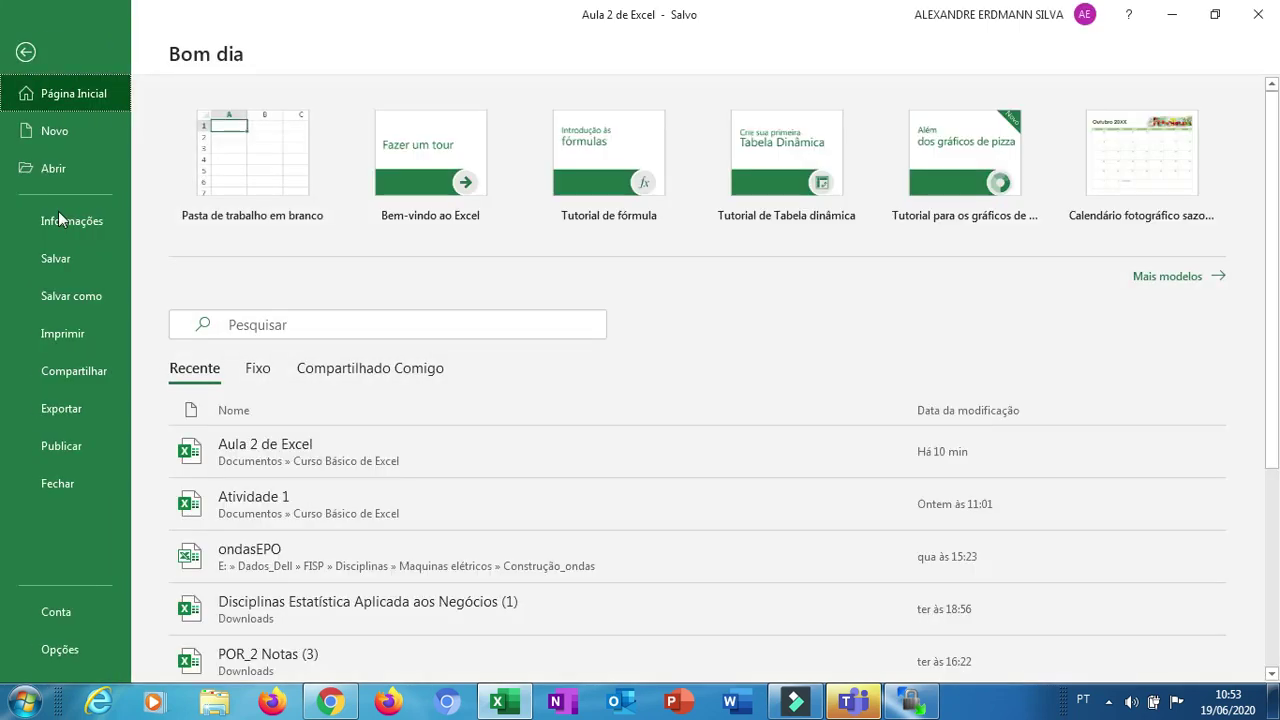
left_click(56, 303)
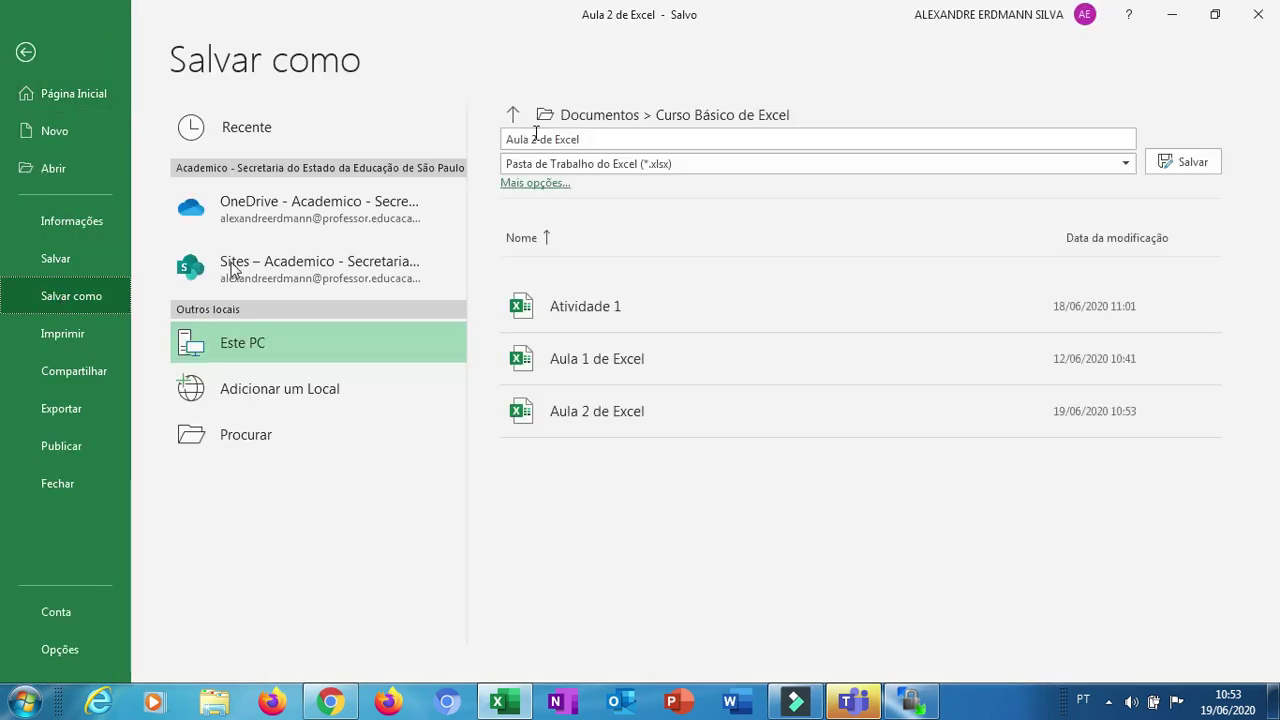
left_click(540, 142)
key("Home")
key("Right")
key("Right")
key("Right")
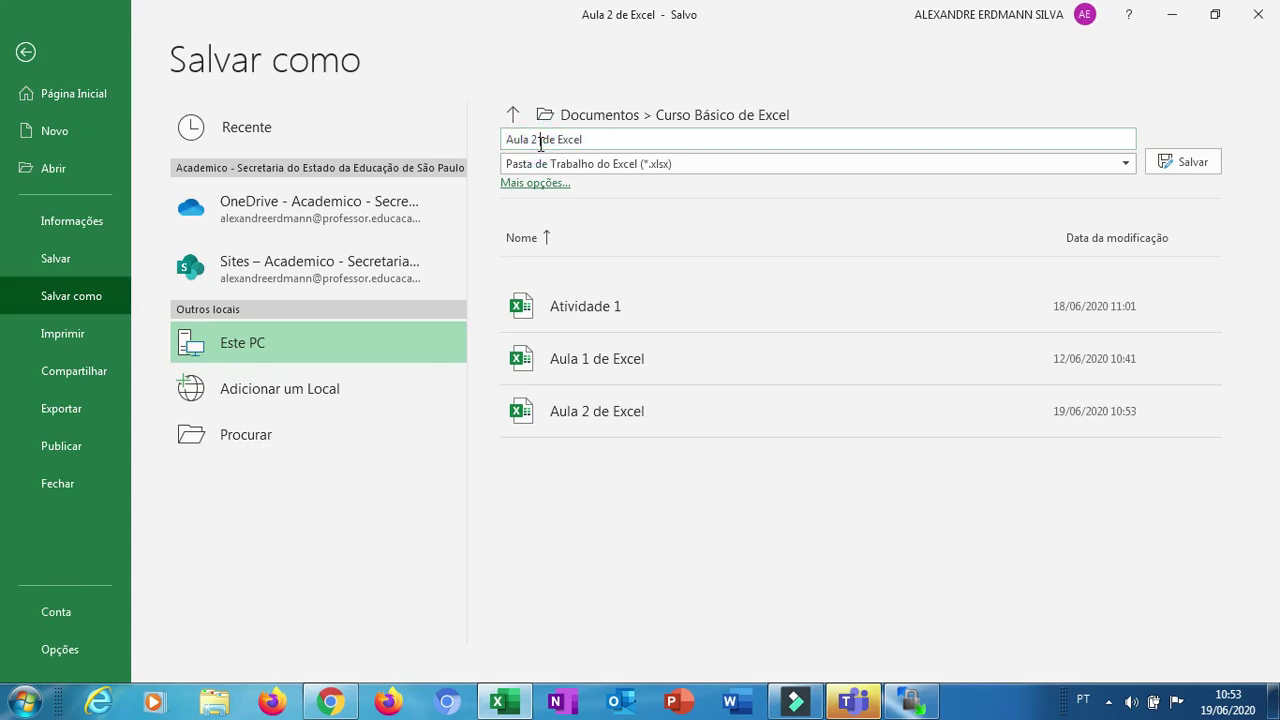
type("revisada")
key("Return")
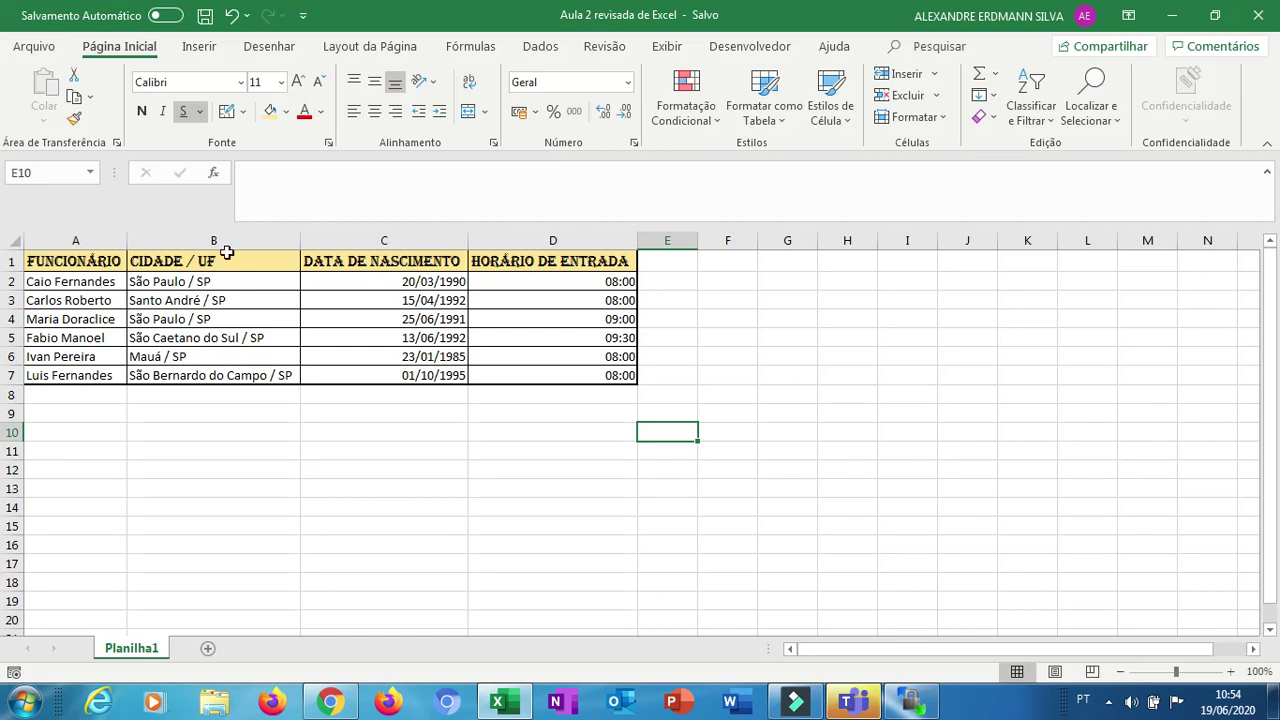
Centre the header cells A1:D1 horizontally and align them to the middle vertically
left_click(118, 264)
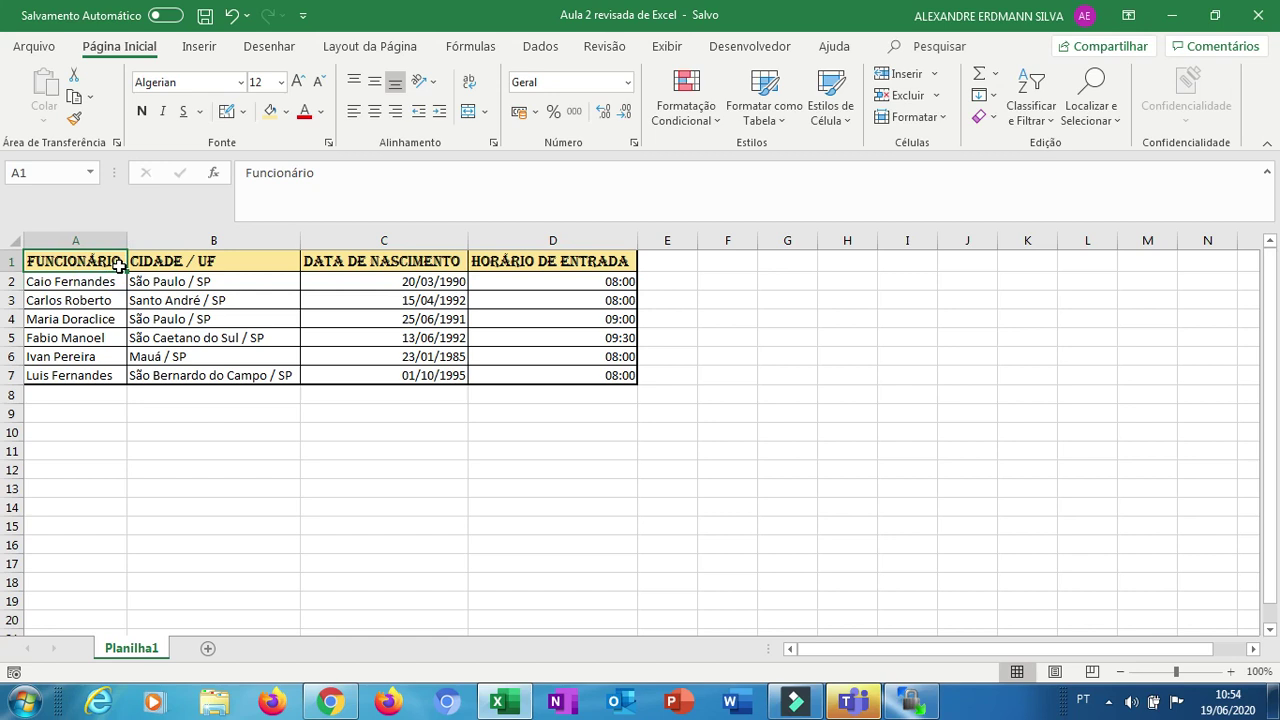
double_click(198, 260)
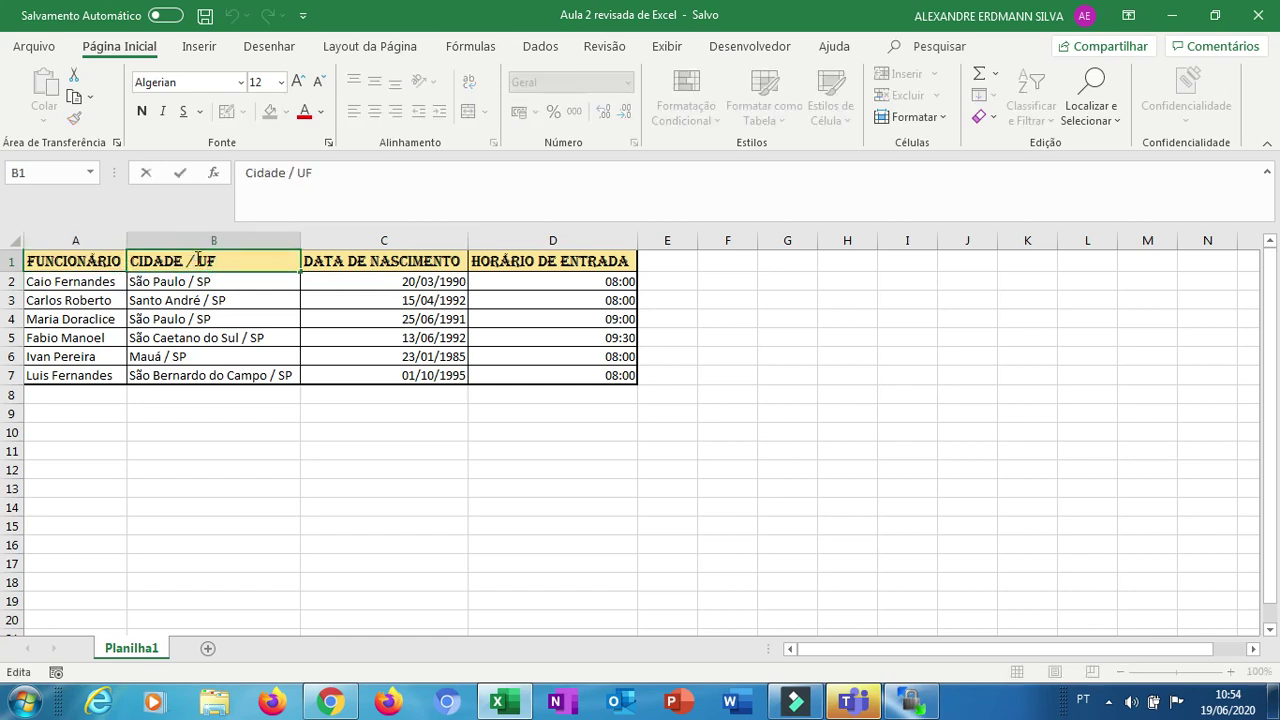
key("Tab")
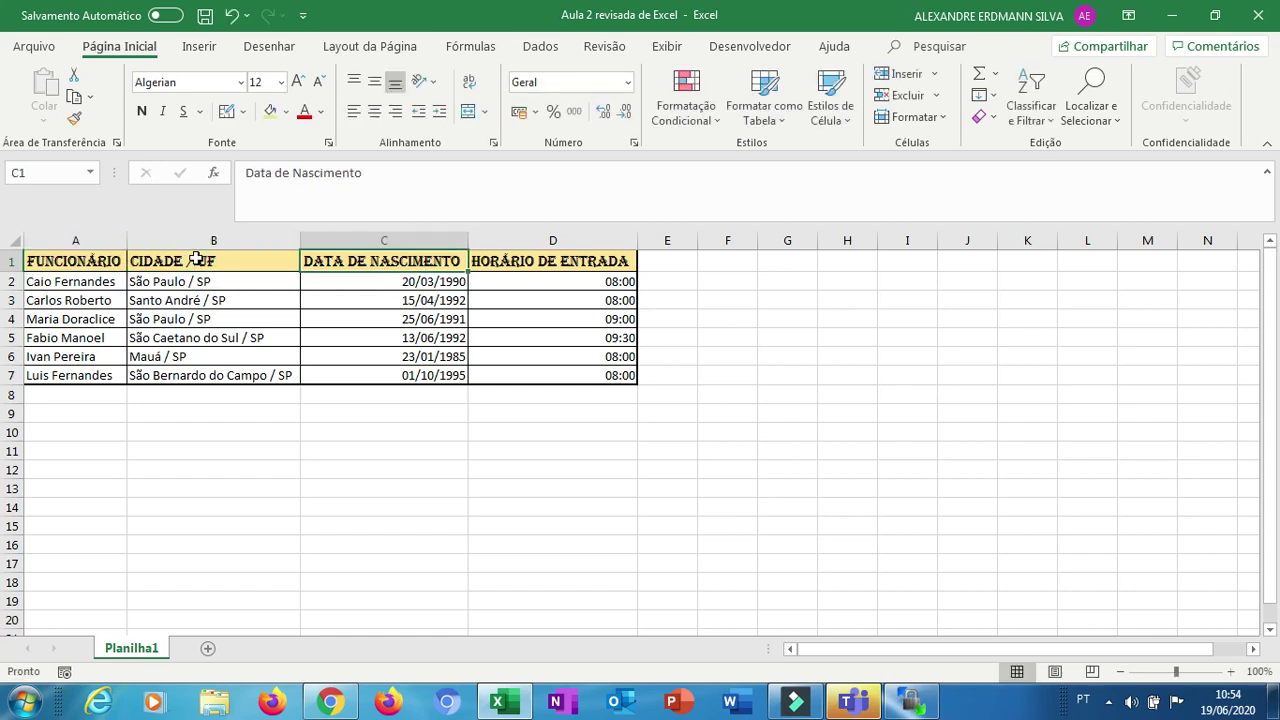
key("Home")
key("ctrl+shift+Right")
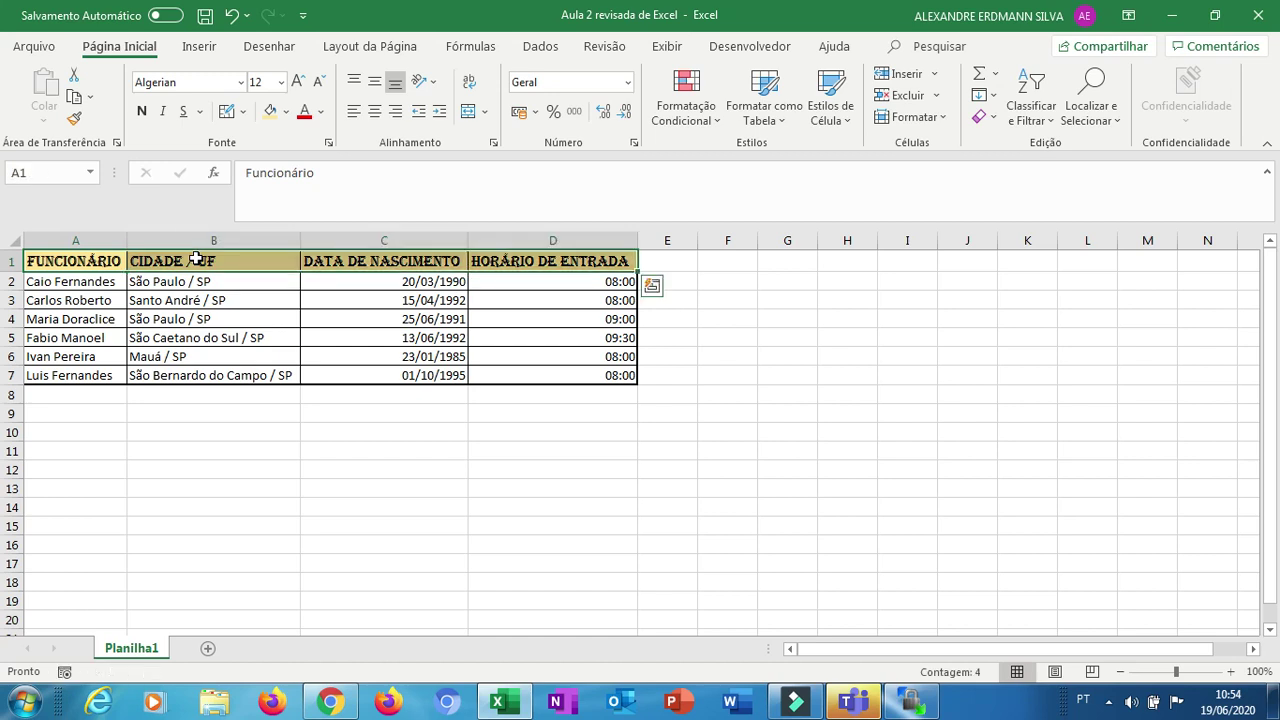
left_click(368, 120)
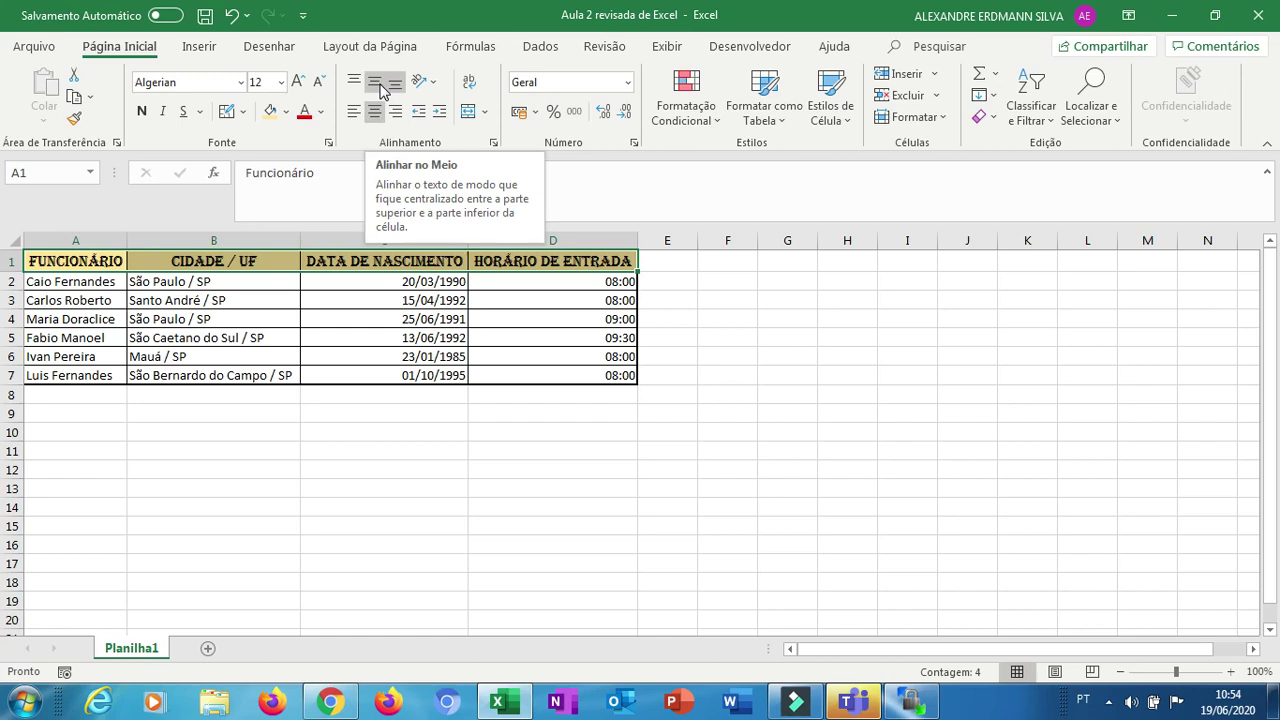
left_click(383, 90)
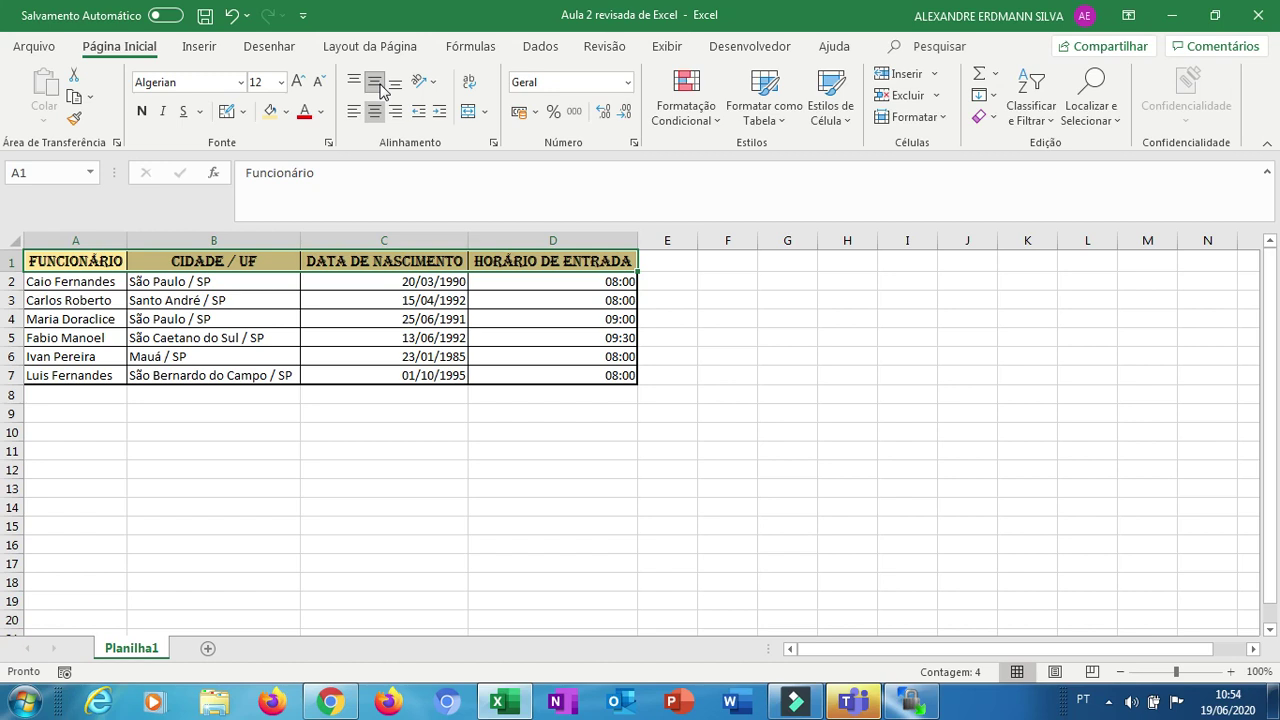
Try centred alignment on the data range A2:D7, and set it to left alignment instead
left_click(52, 283)
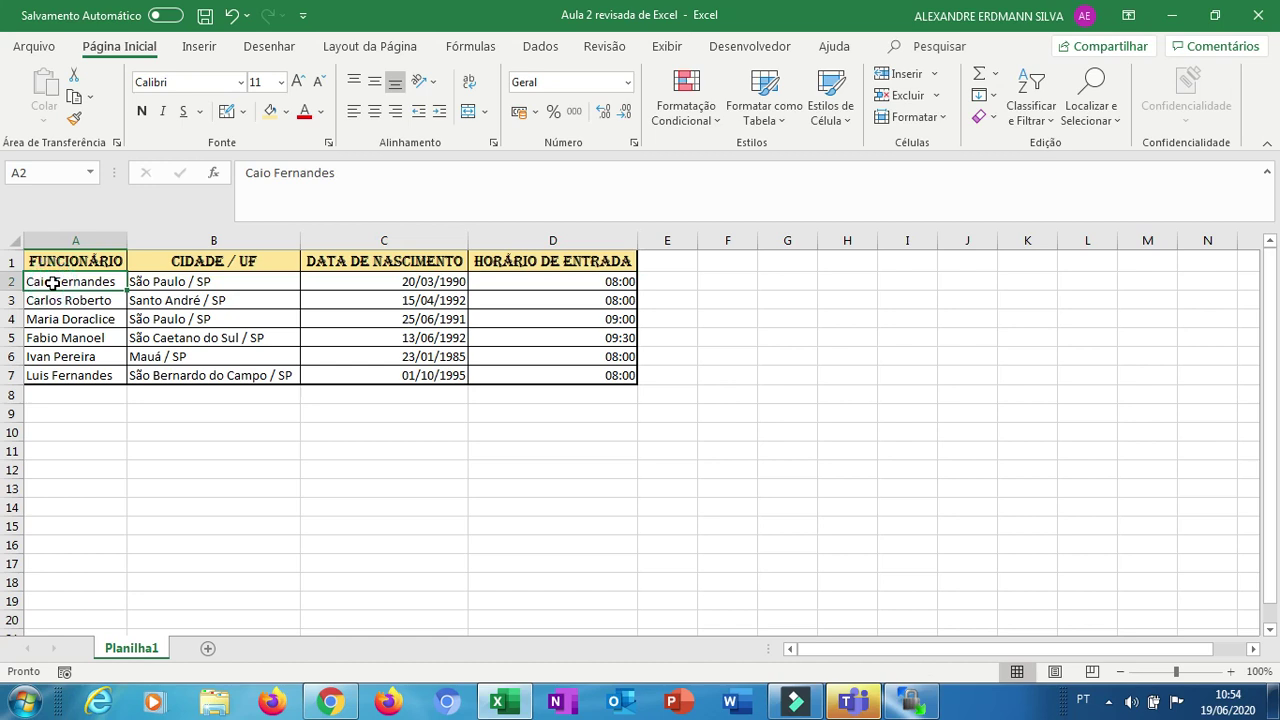
key("shift+Right")
key("shift+Right")
key("shift+Right")
key("shift+Down")
key("shift+Down")
key("shift+Down")
key("shift+Down")
key("shift+Down")
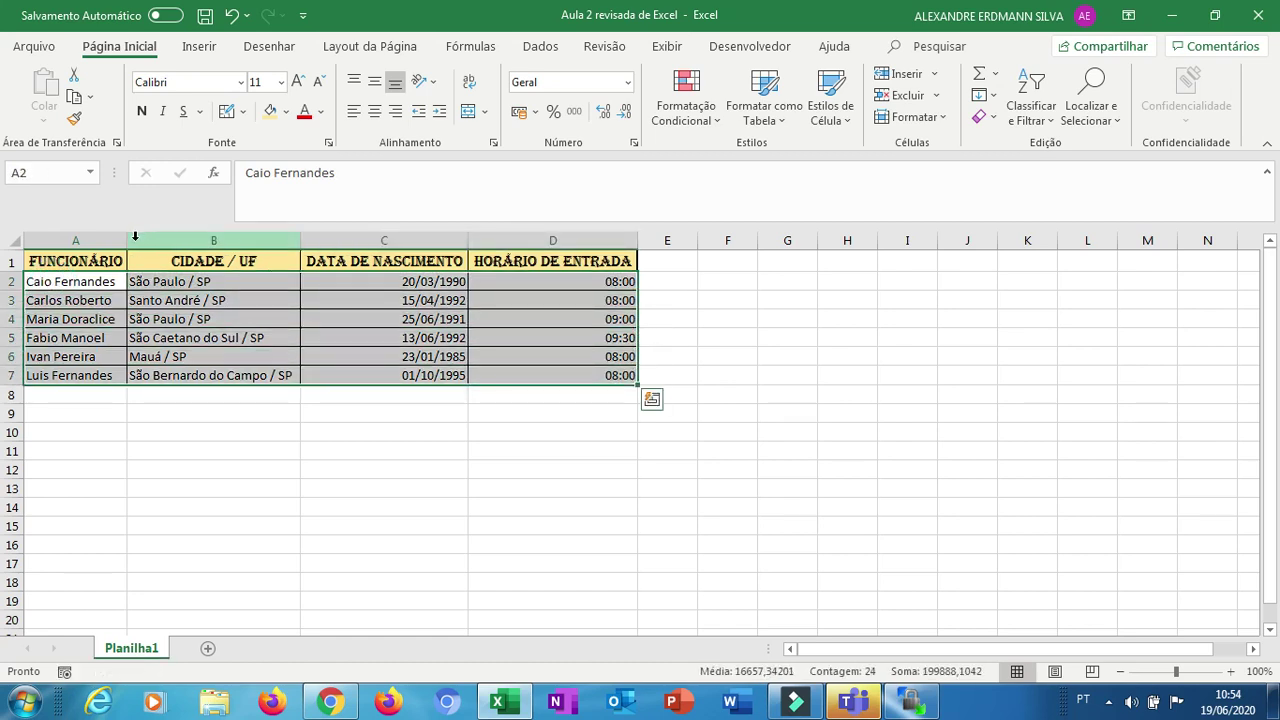
left_click(374, 119)
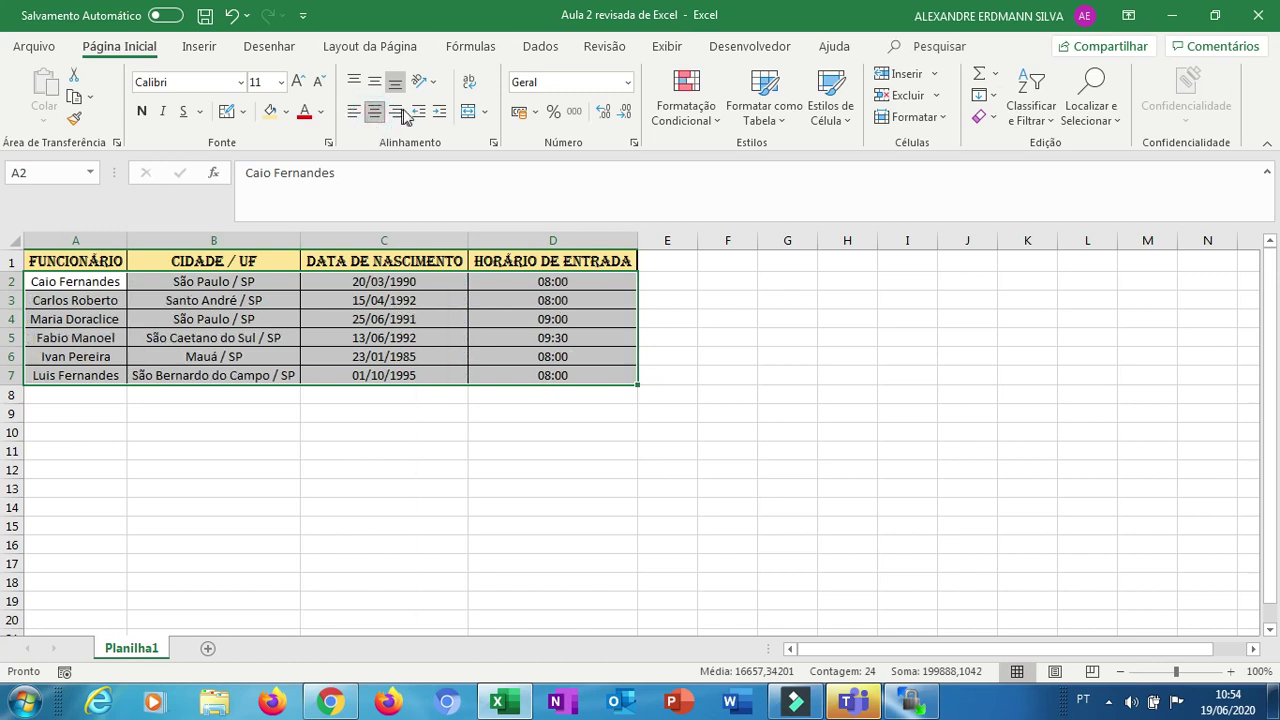
left_click(355, 114)
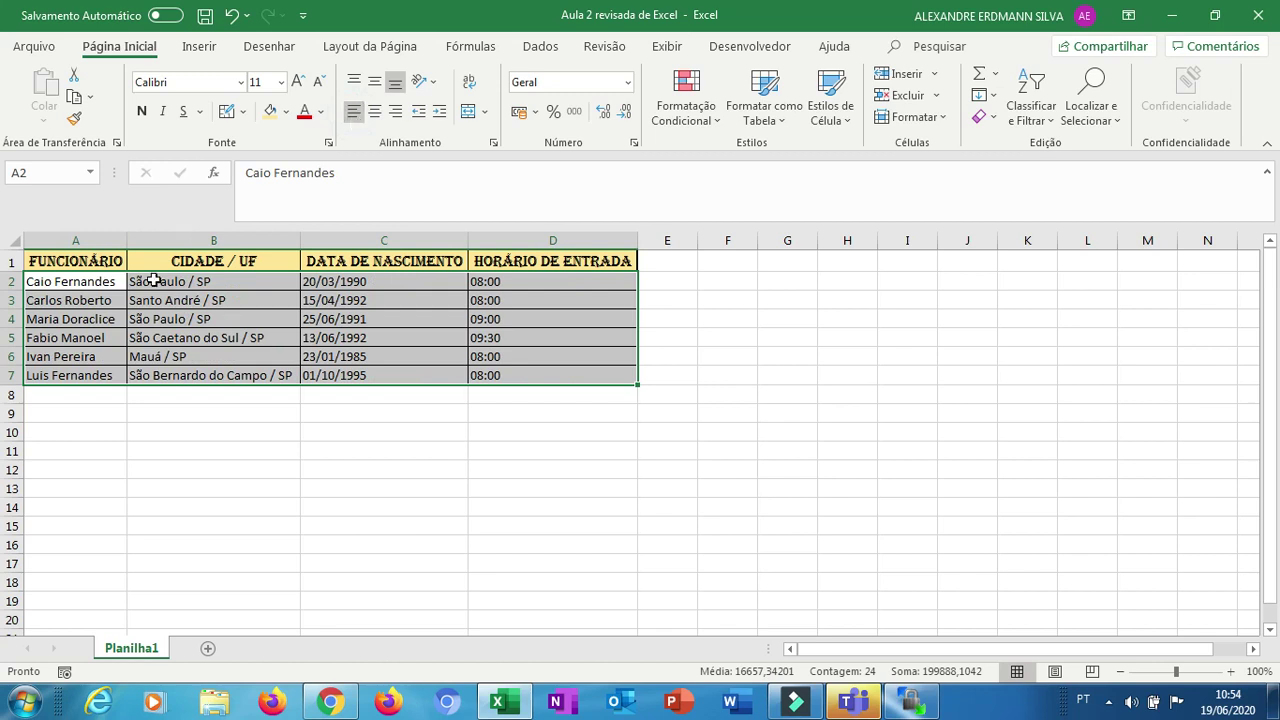
Go through the aligned data cells from A2 down column B to B7 and back up column C to C2
left_click(86, 282)
key("Down")
key("Right")
key("Up")
key("Down")
key("Down")
key("Down")
key("Down")
key("Down")
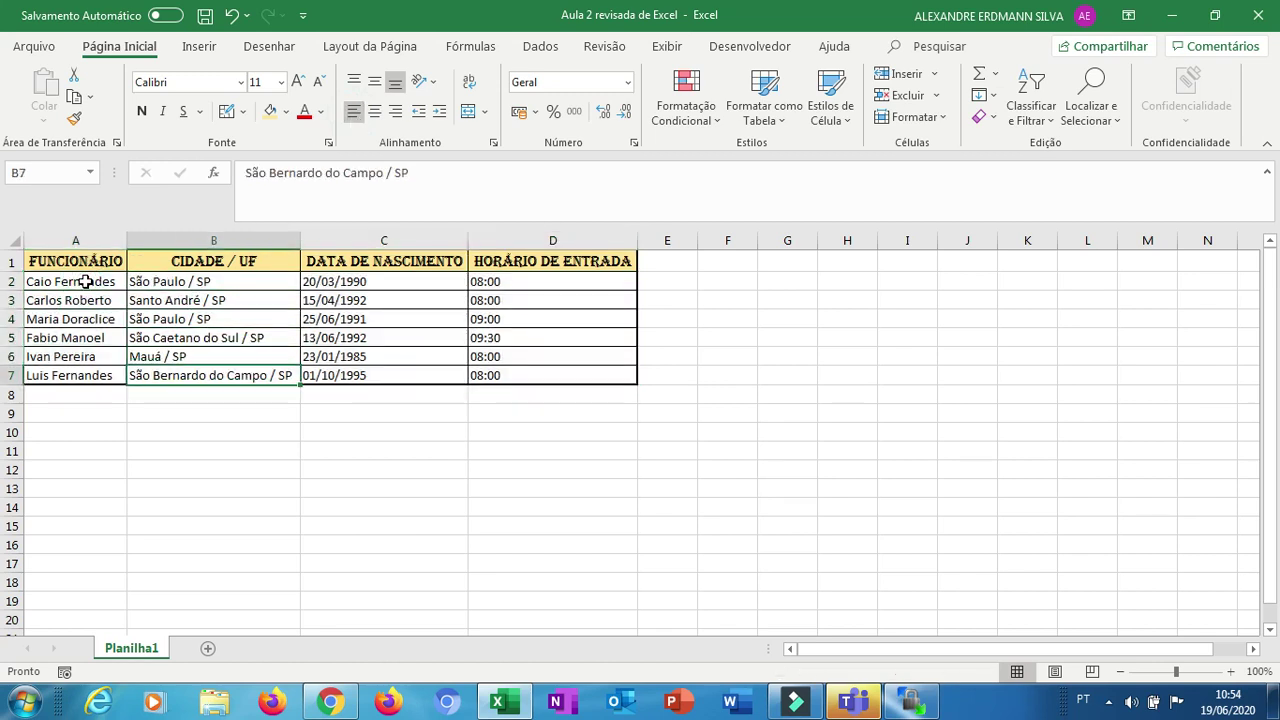
key("Right")
key("Up")
key("Up")
key("Up")
key("Up")
key("Up")
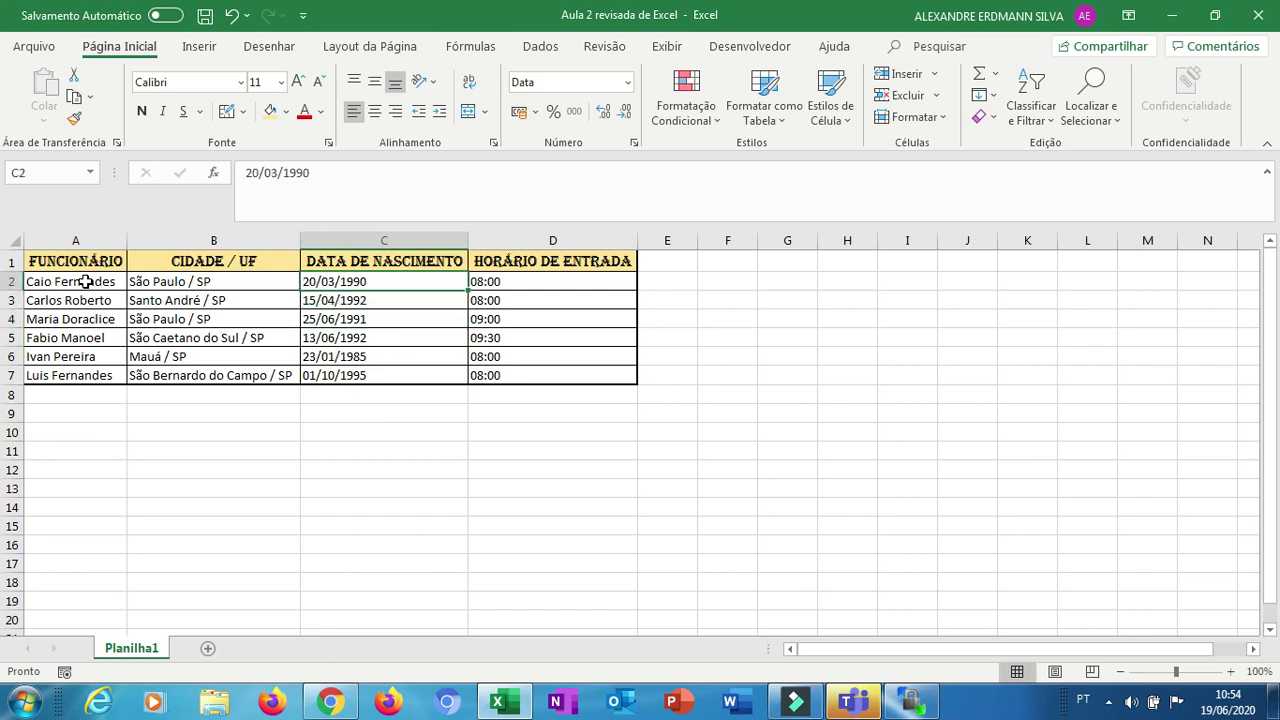
key("shift+Right")
key("shift+Down")
key("shift+Down")
key("shift+Down")
key("shift+Down")
key("shift+Down")
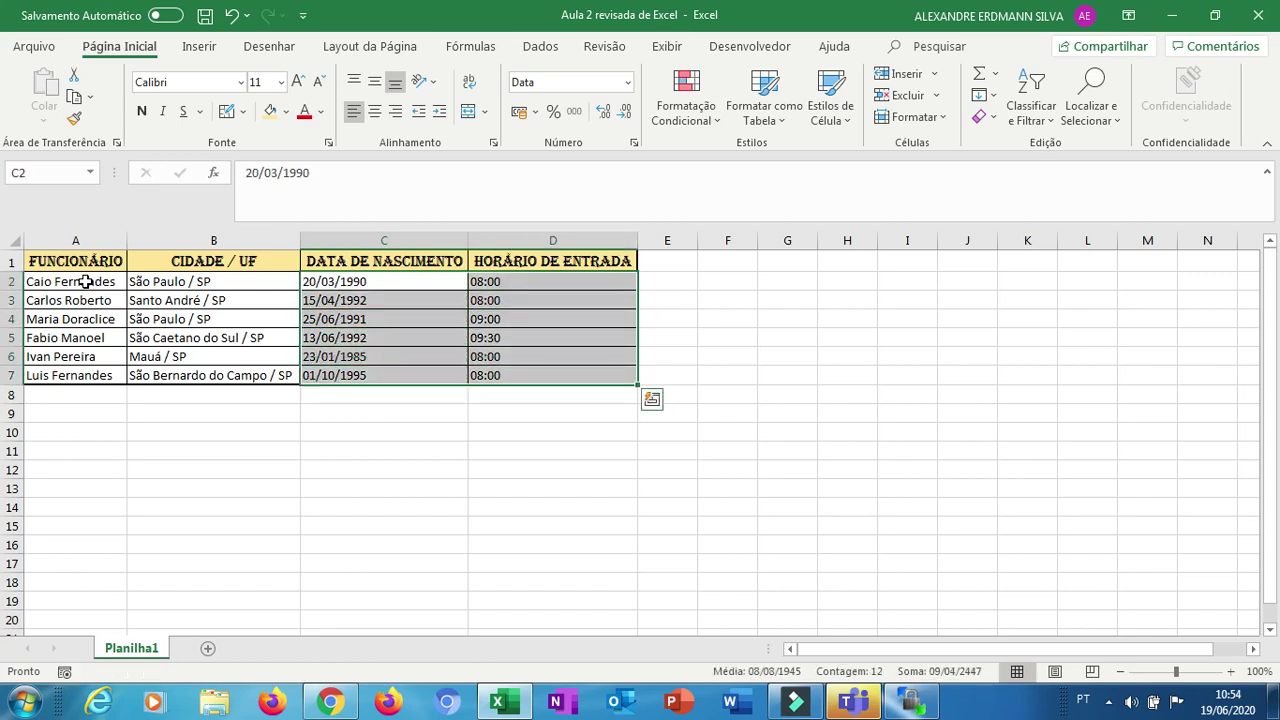
key("Left")
key("Right")
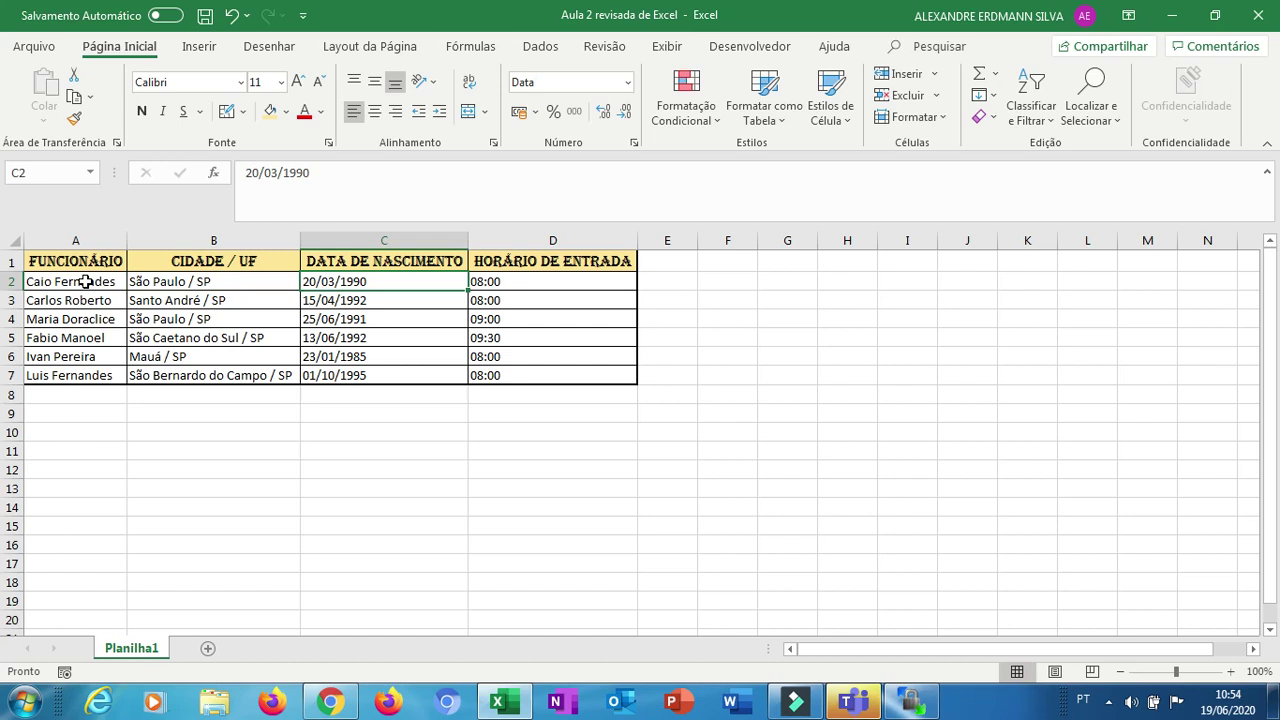
Centre the birth dates and entry times in C2:D7 horizontally and deselect the range
key("F8")
key("Right")
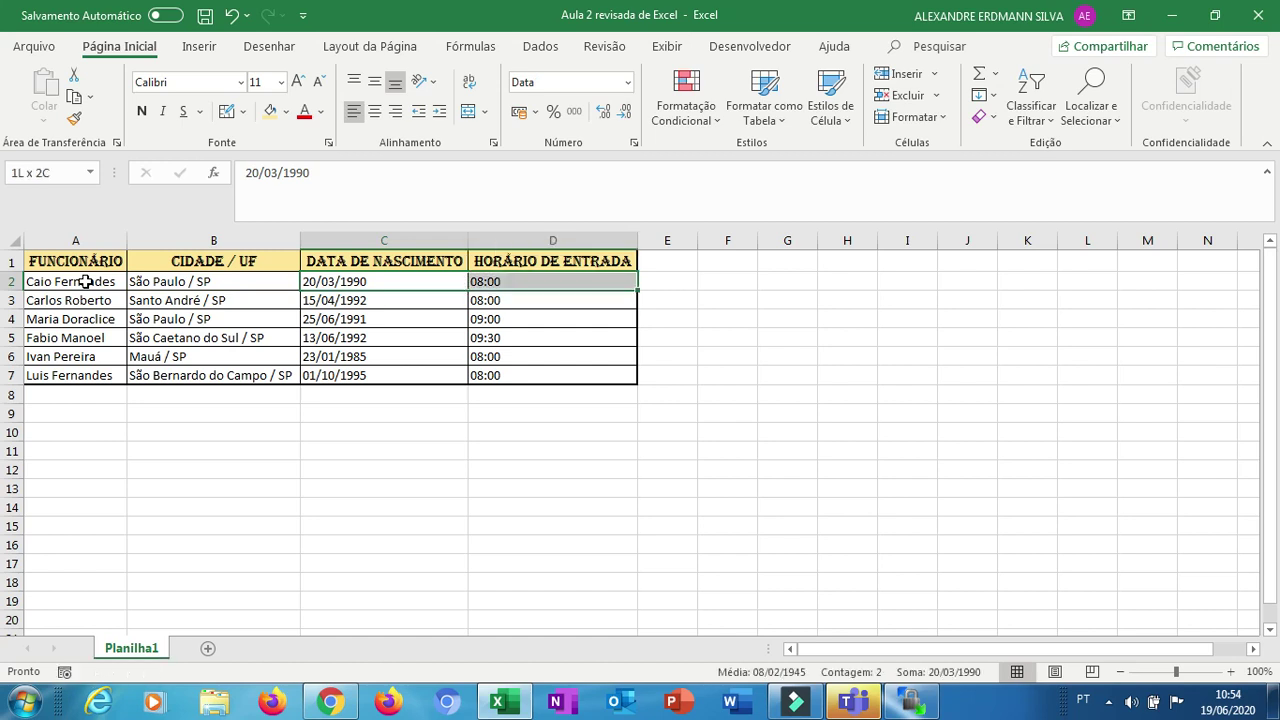
key("shift+Down")
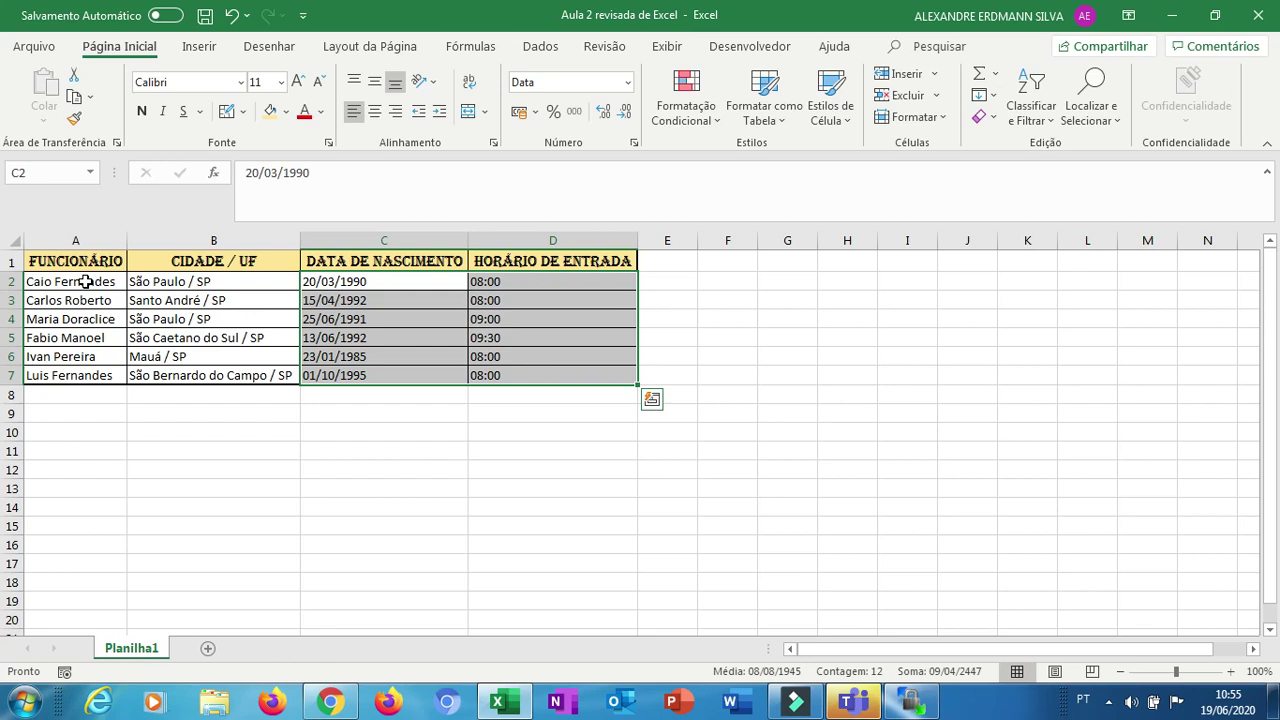
left_click(376, 112)
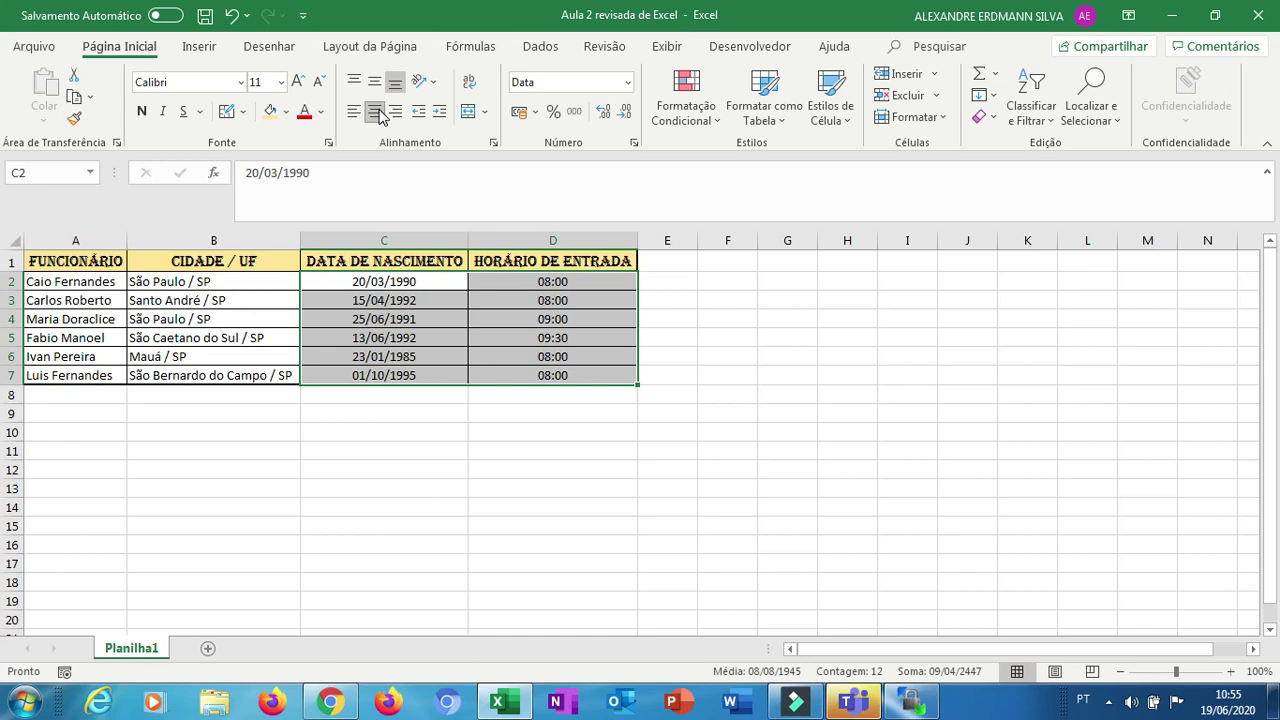
left_click(681, 283)
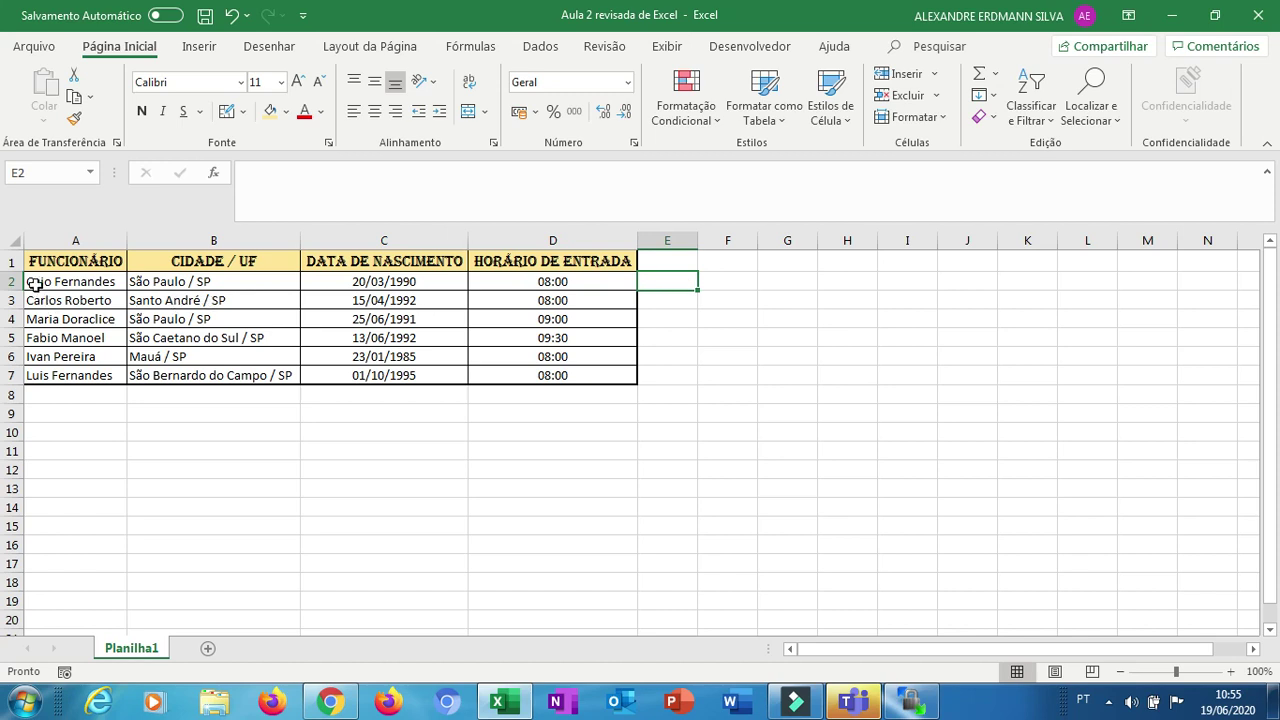
Insert a blank row above the table header and enter the title "Cadastro de Funcionários" in A1
left_click(14, 260)
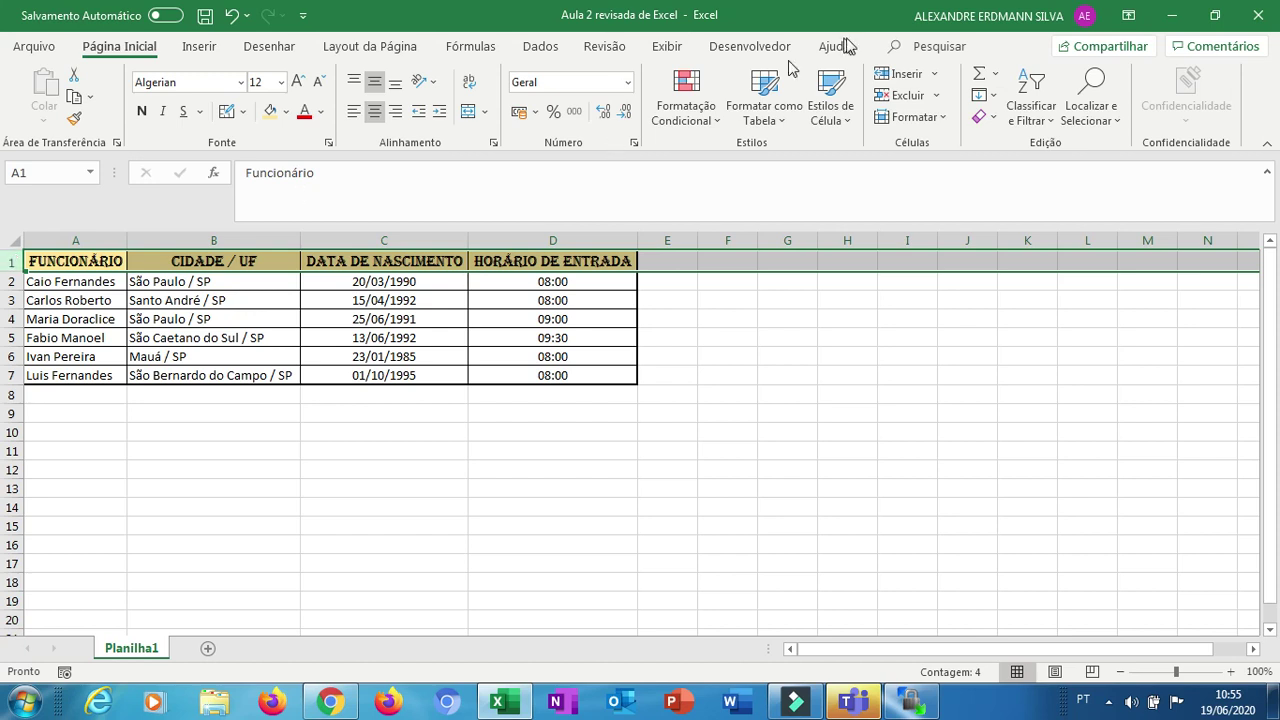
left_click(898, 80)
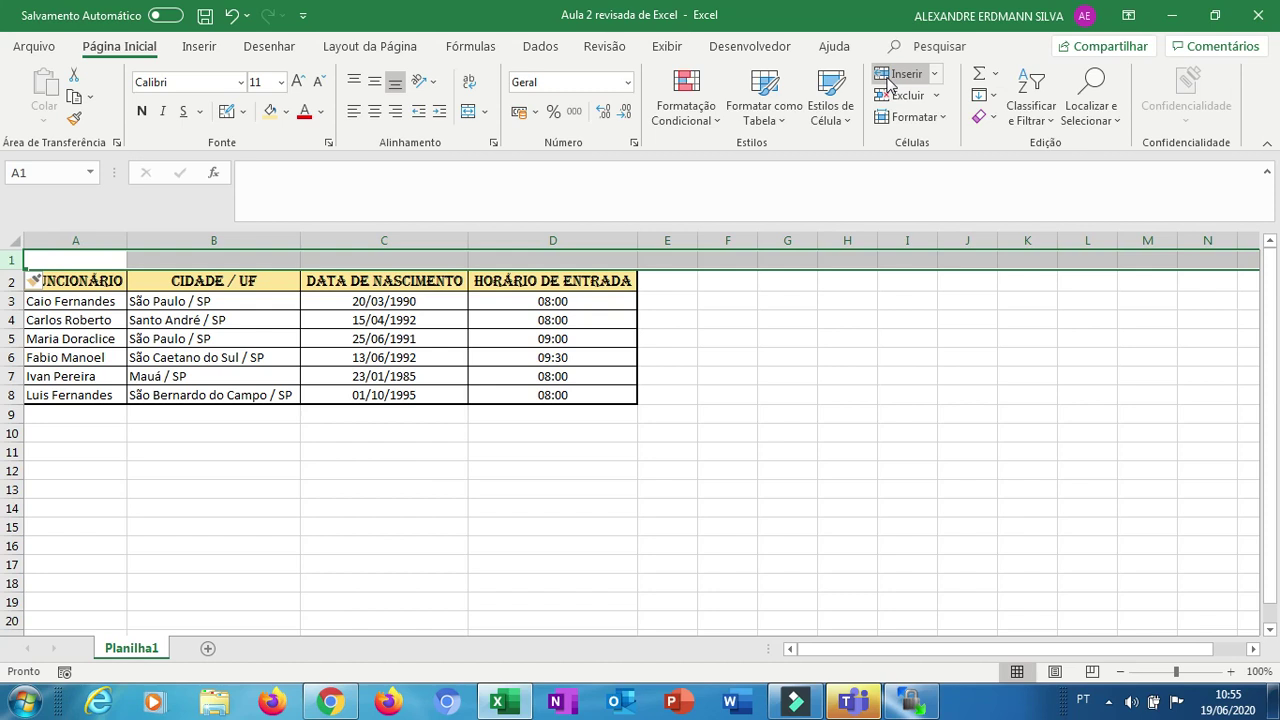
left_click(118, 258)
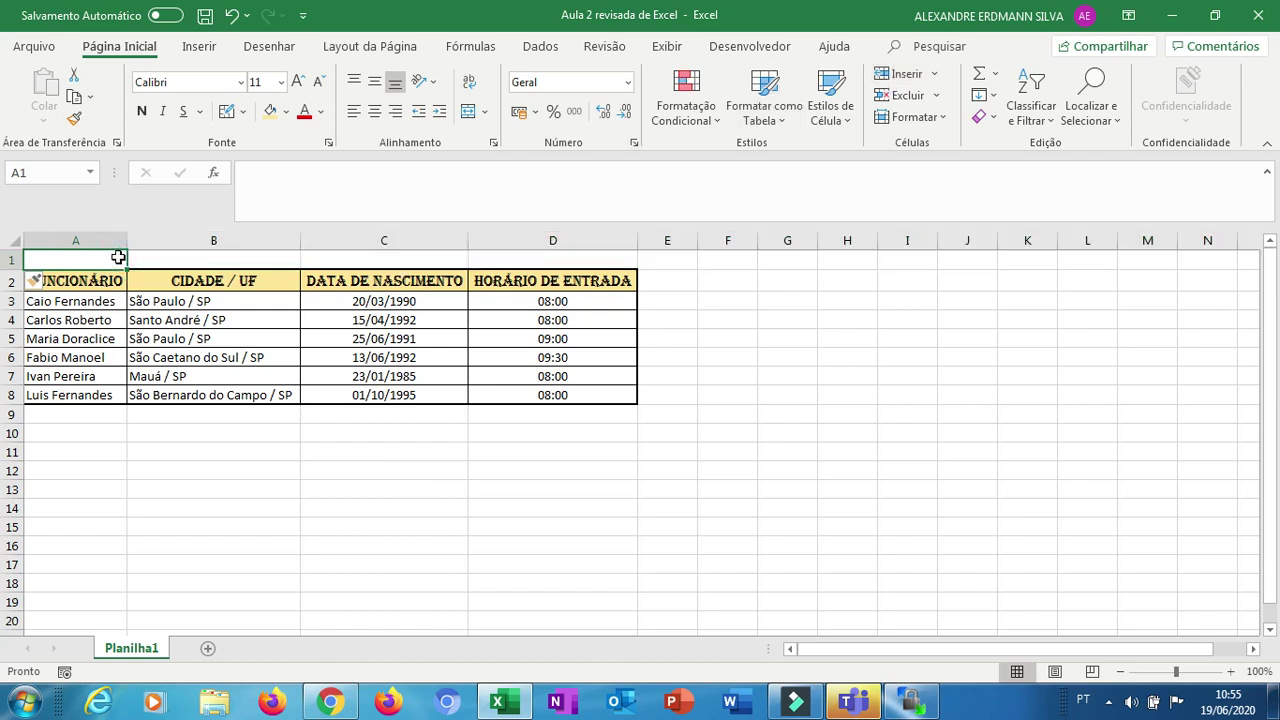
type("Cadl")
key("BackSpace")
key("BackSpace")
key("BackSpace")
type("adastro de ")
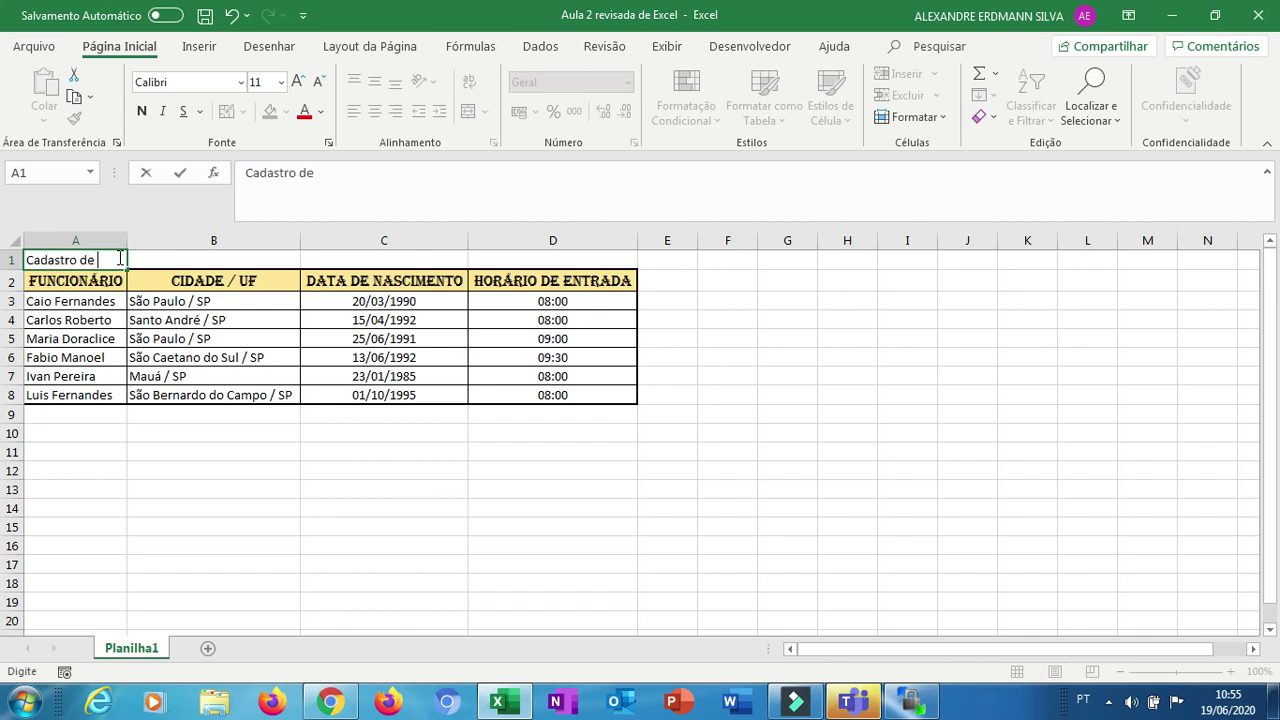
type("Funcion")
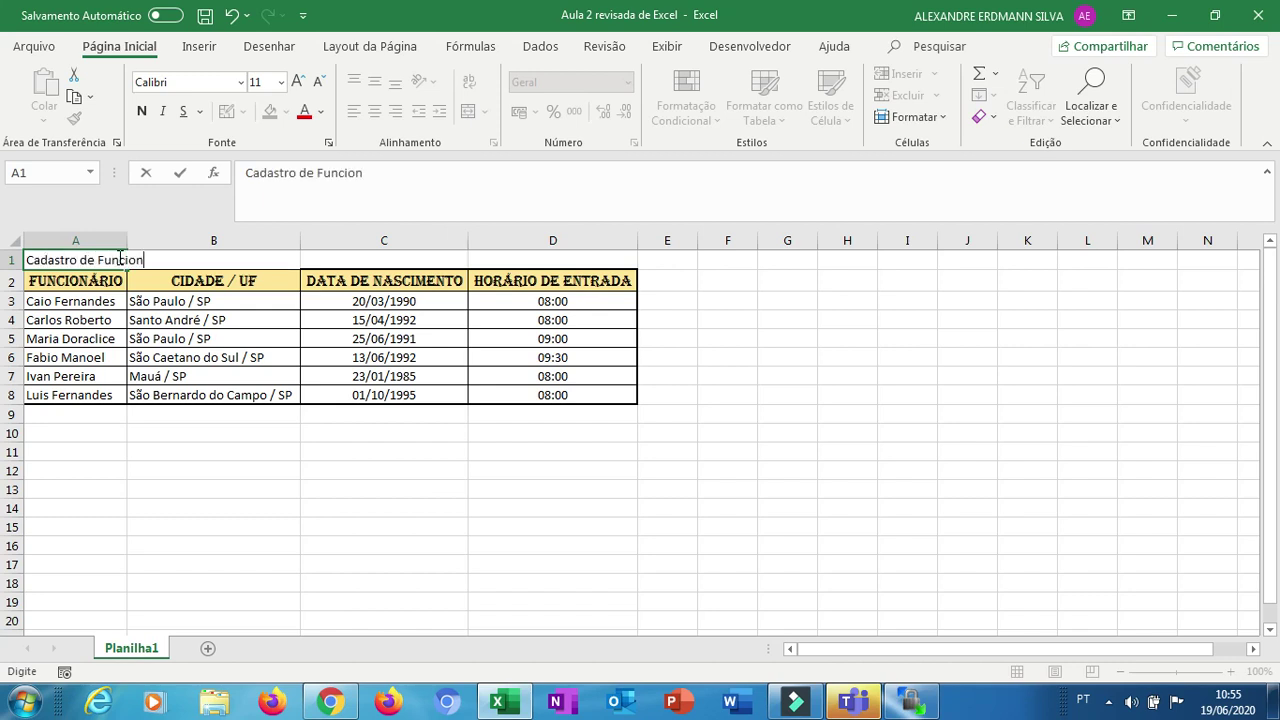
type("ários")
key("Return")
Merge cells A1:D1 and centre the title across the table's width
left_click(118, 258)
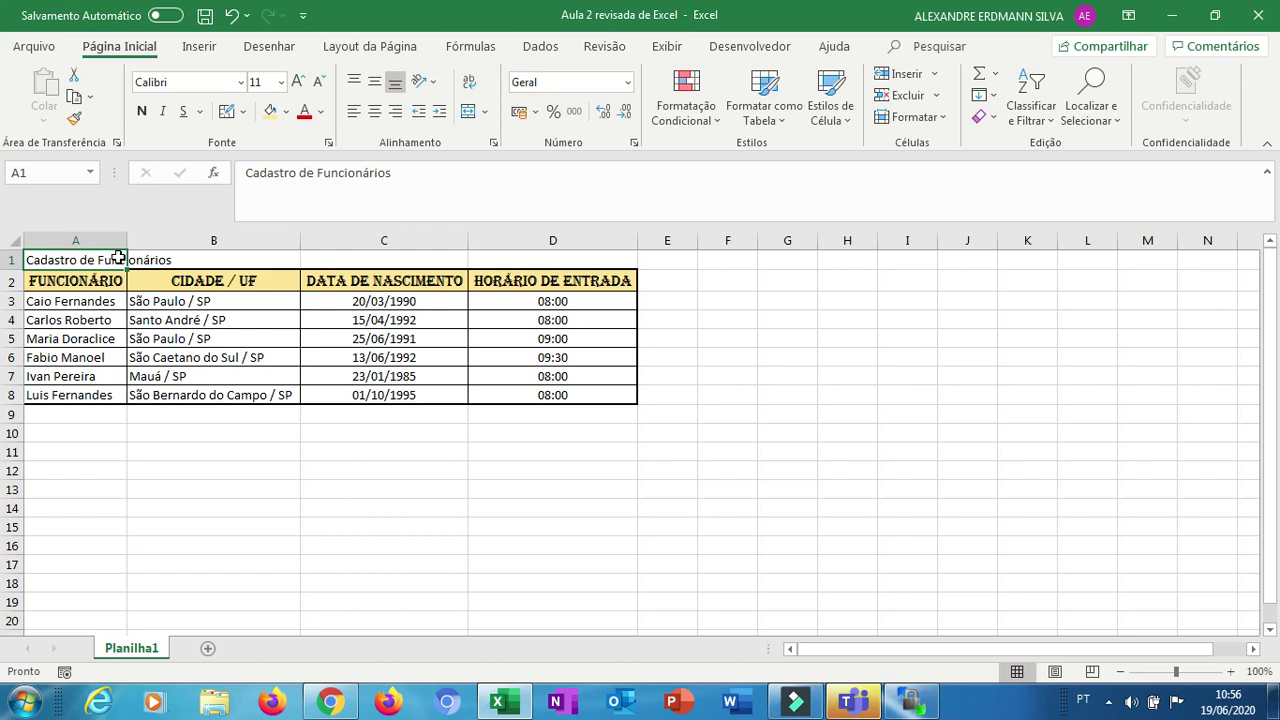
left_click_drag(118, 258, 552, 259)
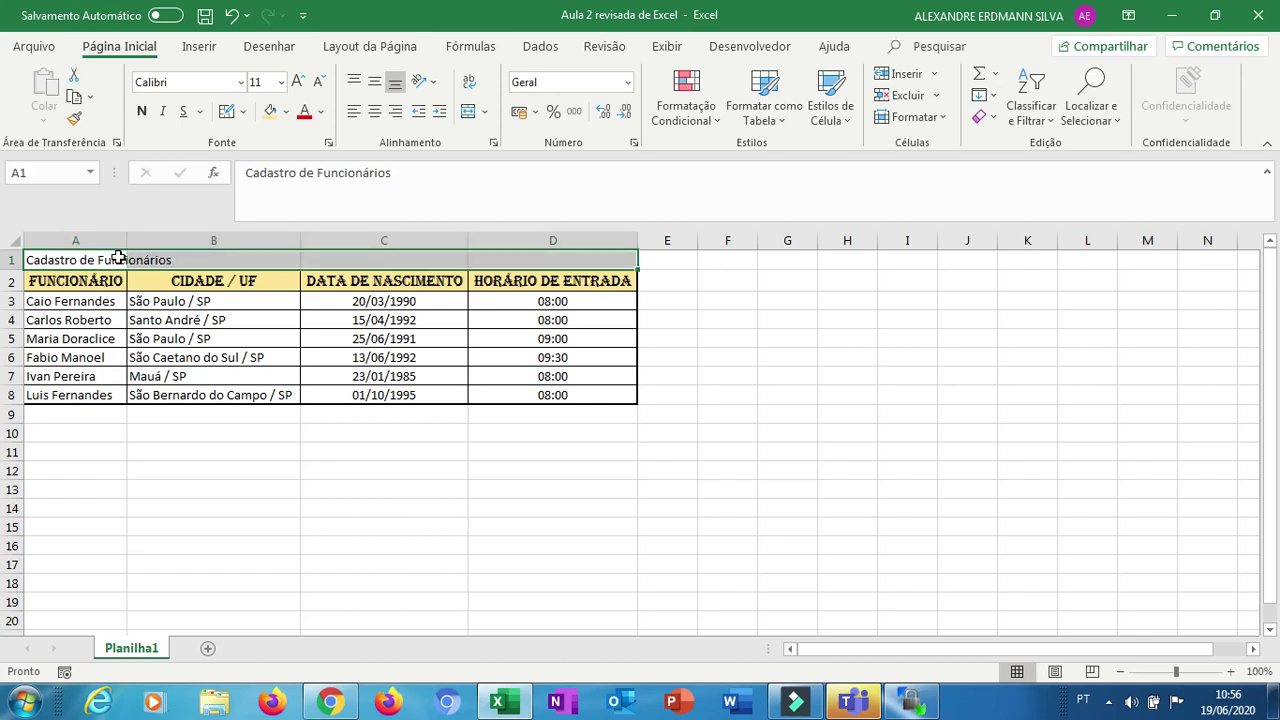
left_click(468, 112)
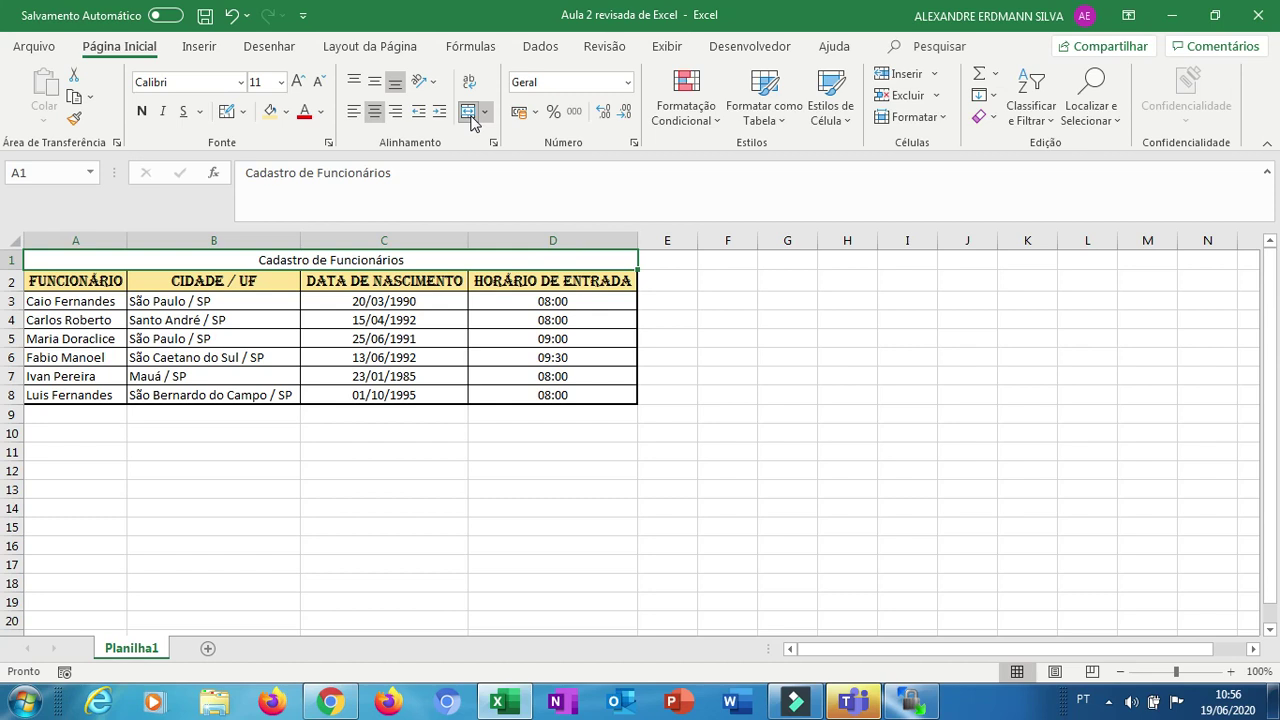
Set the title's font to Bodoni MT Black
left_click(243, 86)
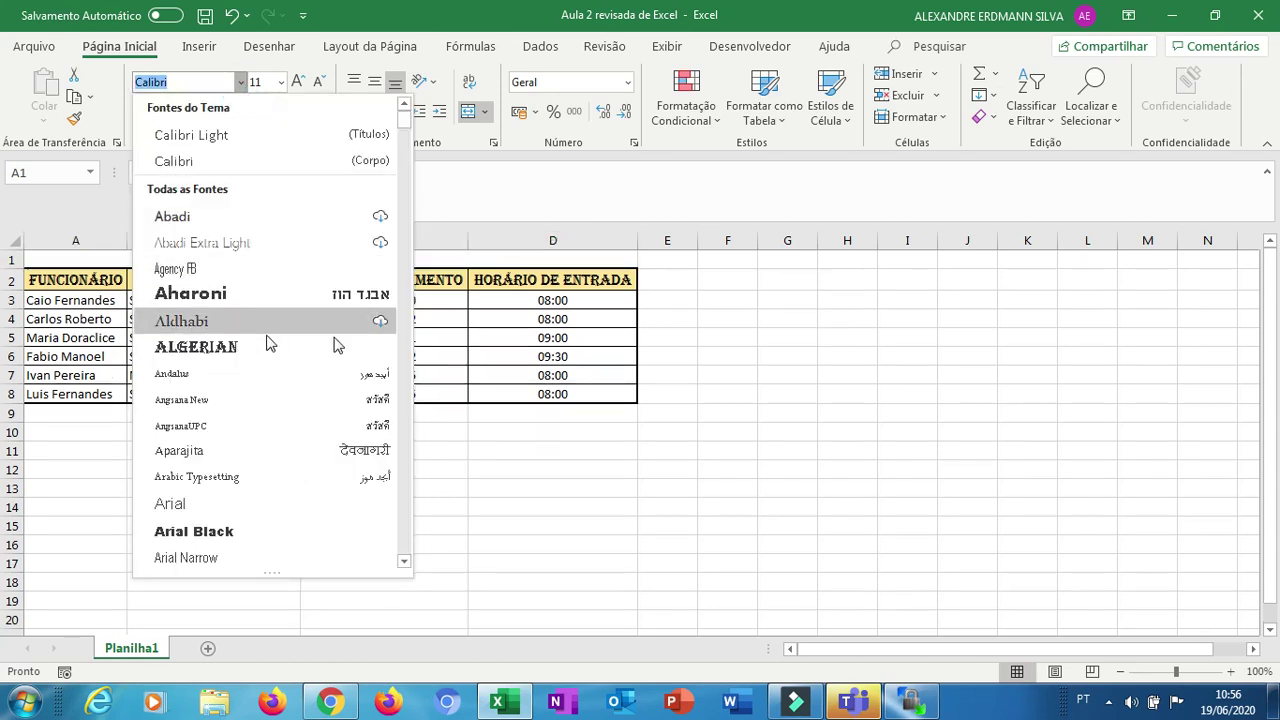
left_click(402, 240)
left_click(404, 321)
left_click(404, 321)
left_click(404, 321)
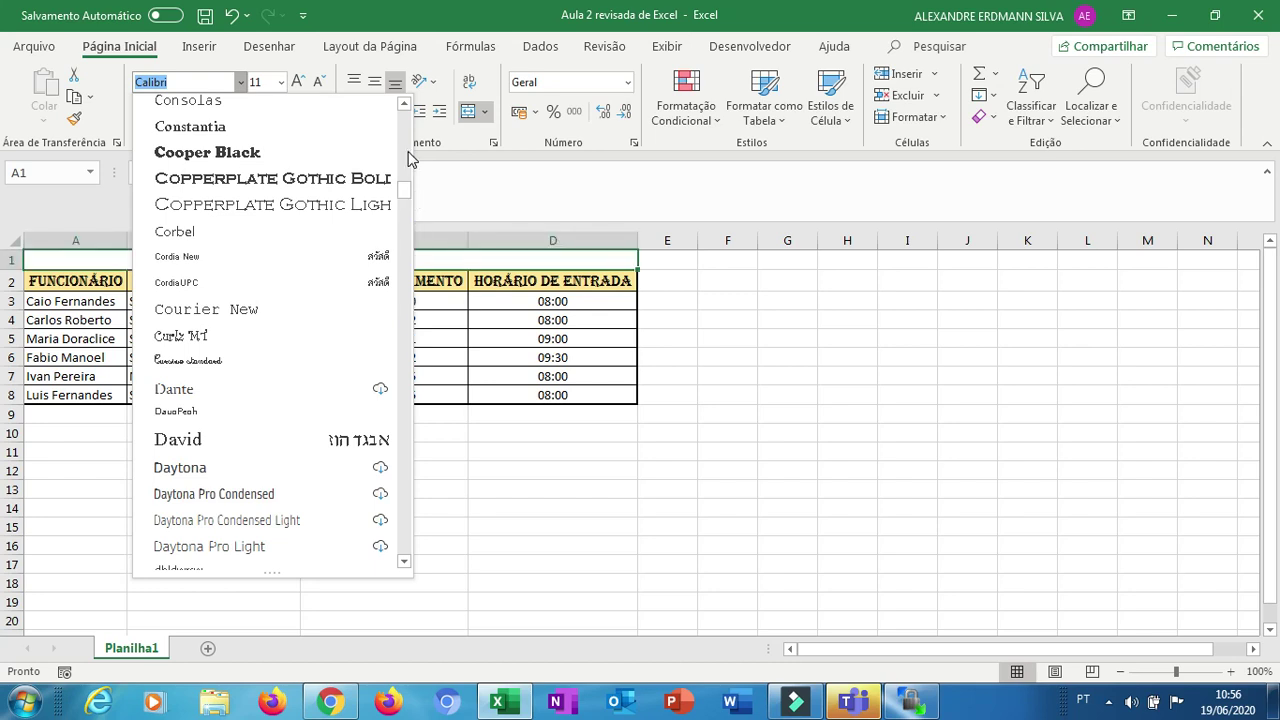
left_click(408, 158)
left_click(408, 158)
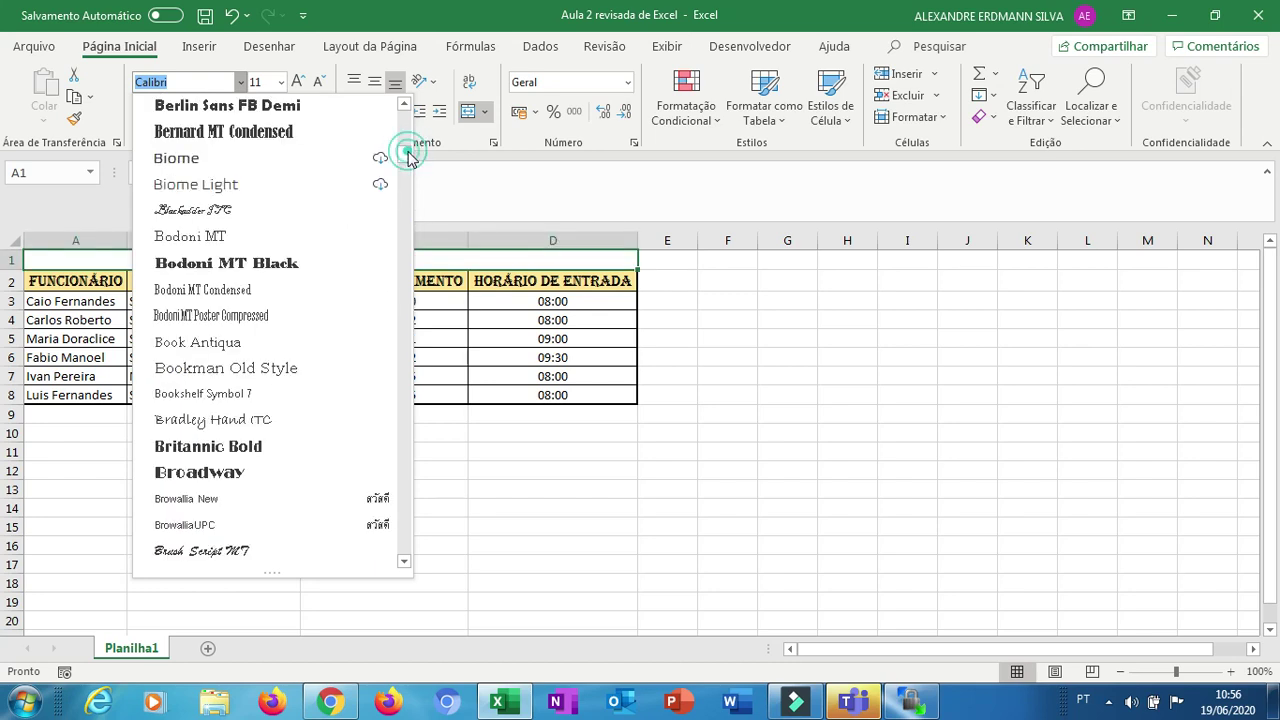
left_click(292, 264)
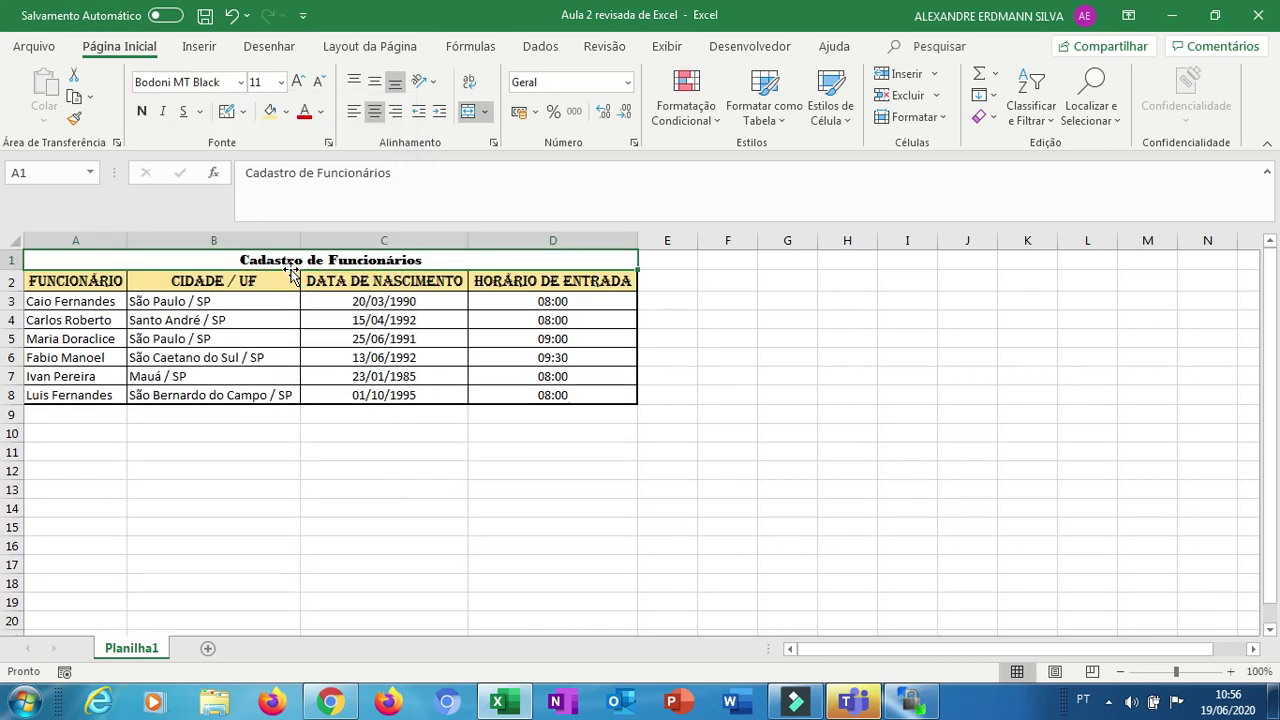
Increase the title's font size to 22
left_click(298, 82)
left_click(298, 82)
left_click(298, 82)
left_click(298, 82)
left_click(298, 82)
left_click(298, 82)
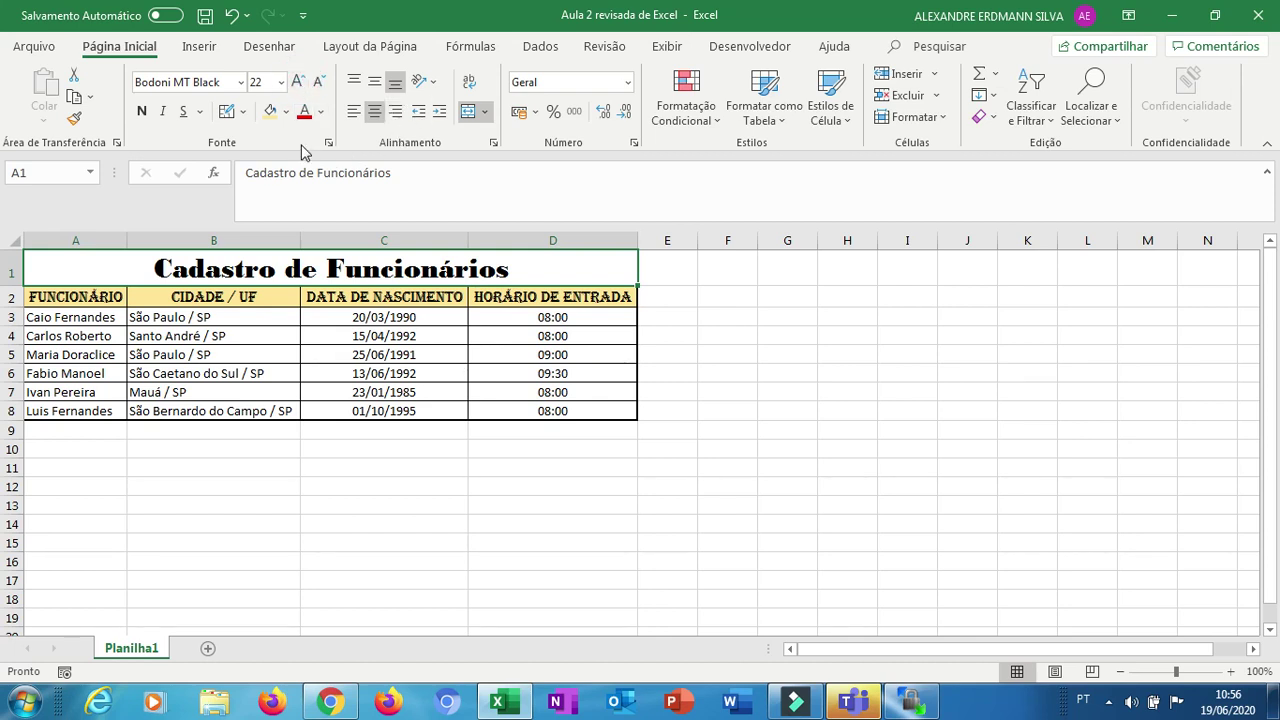
Fill the merged title cell with the same light gold as the column headers and deselect it
left_click(287, 112)
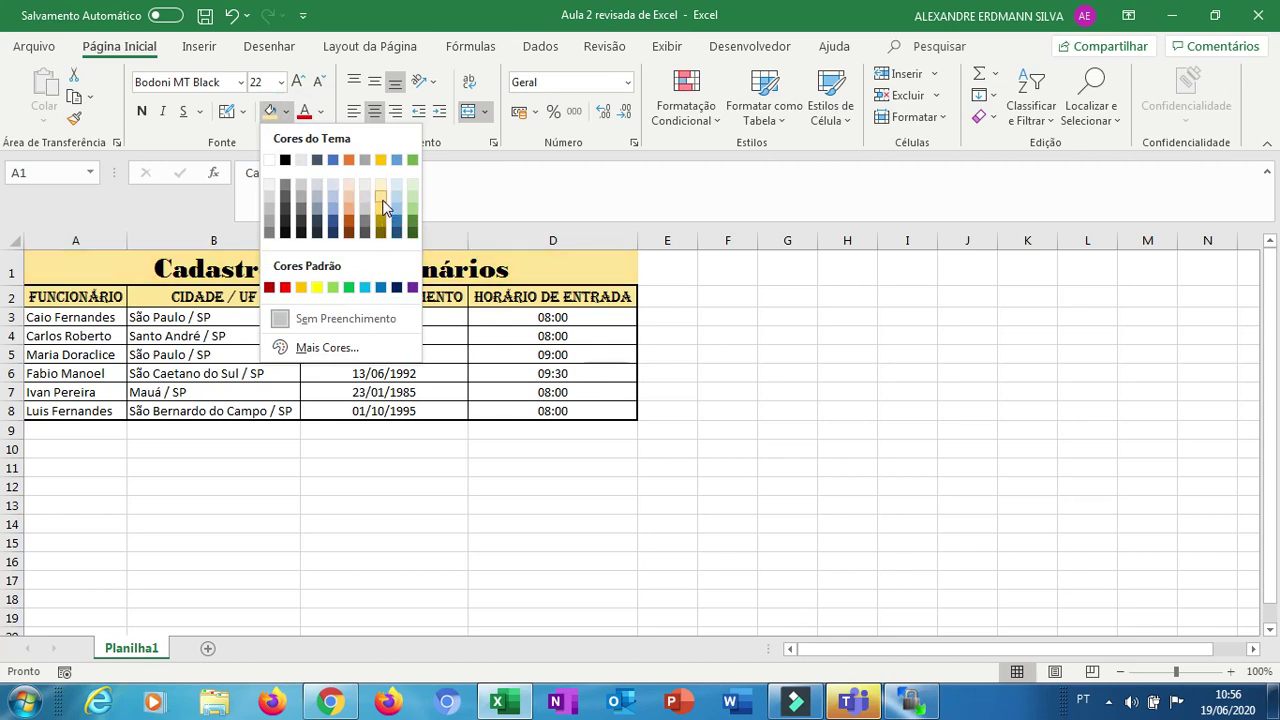
left_click(382, 199)
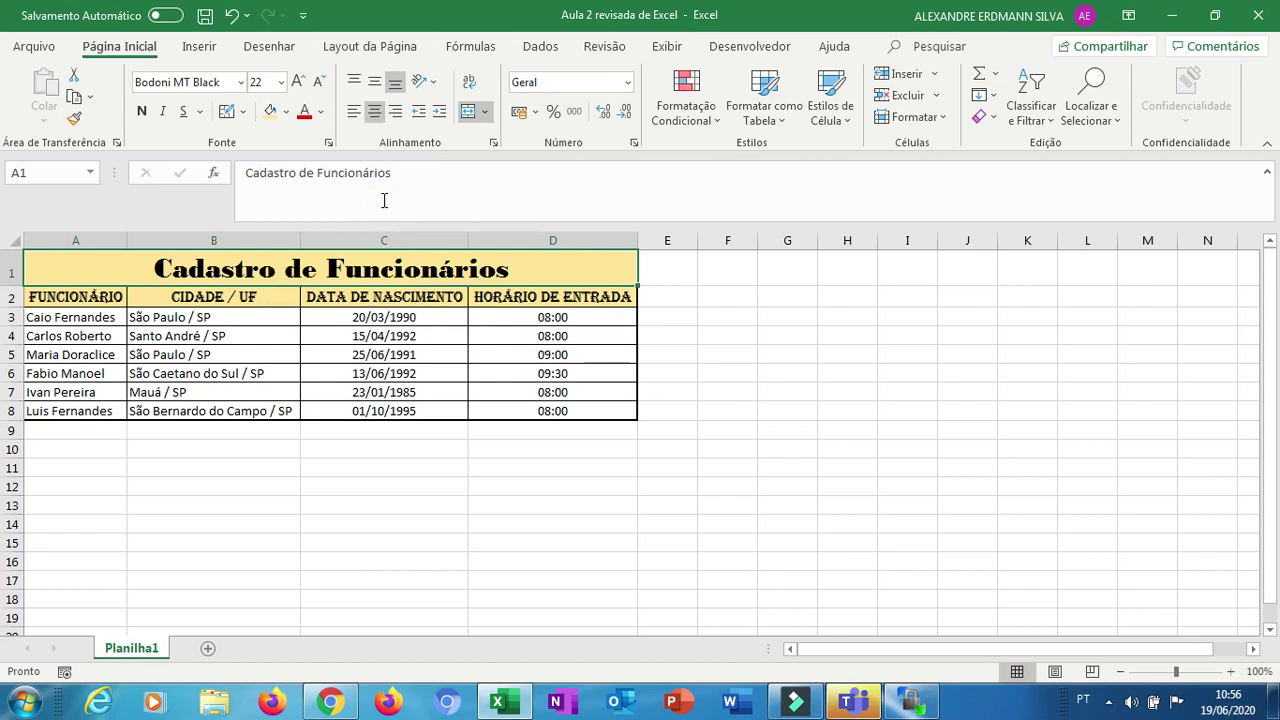
left_click(667, 337)
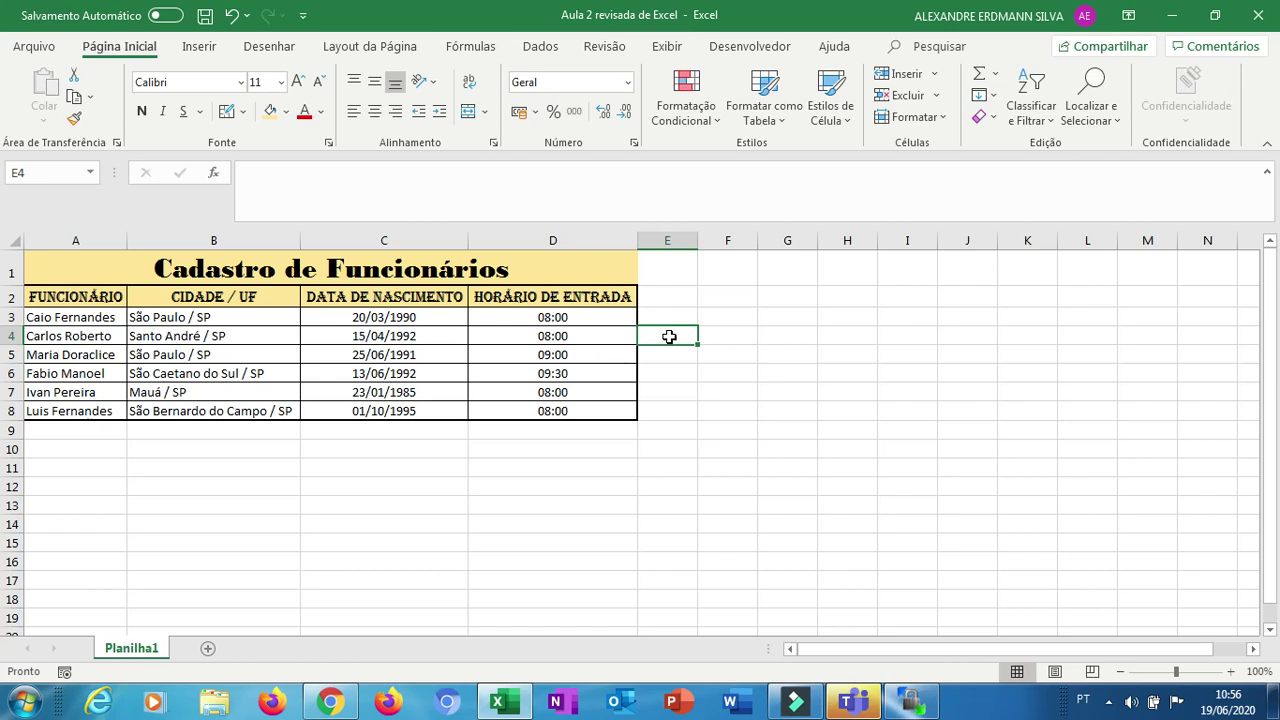
Go through the entry times in column D from D3 down to D8 and back up to D3
key("Up")
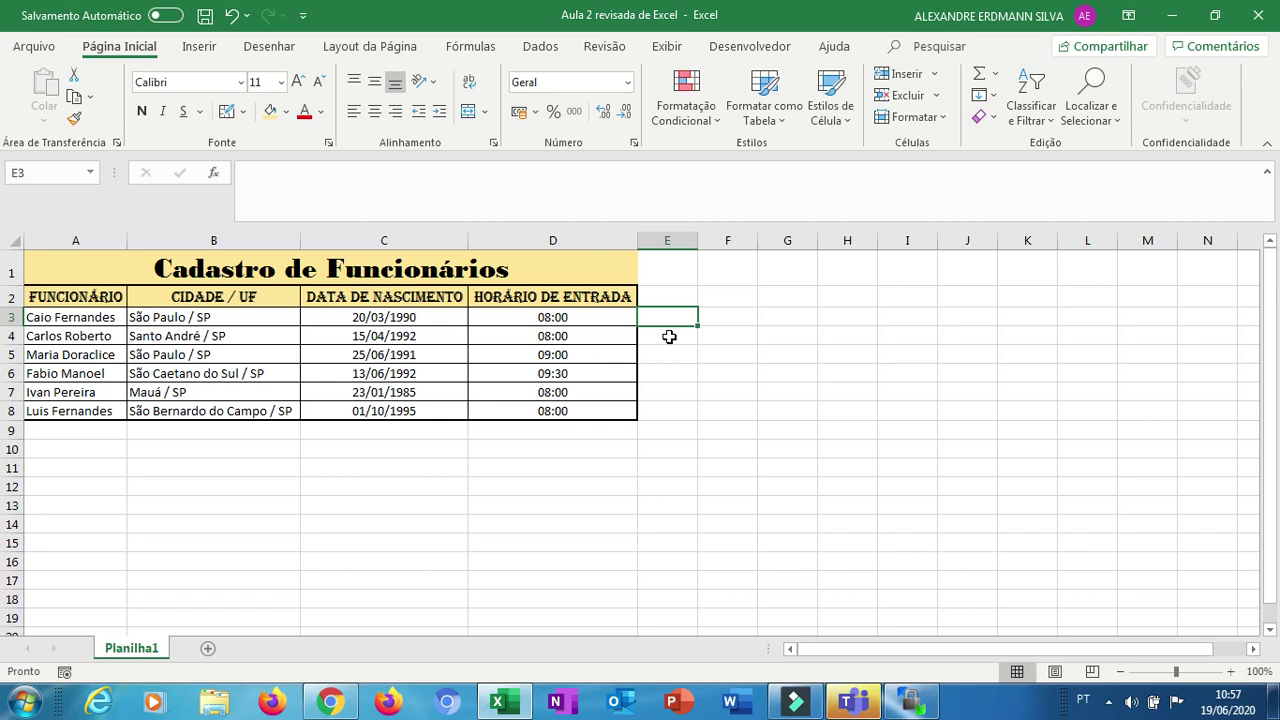
key("Left")
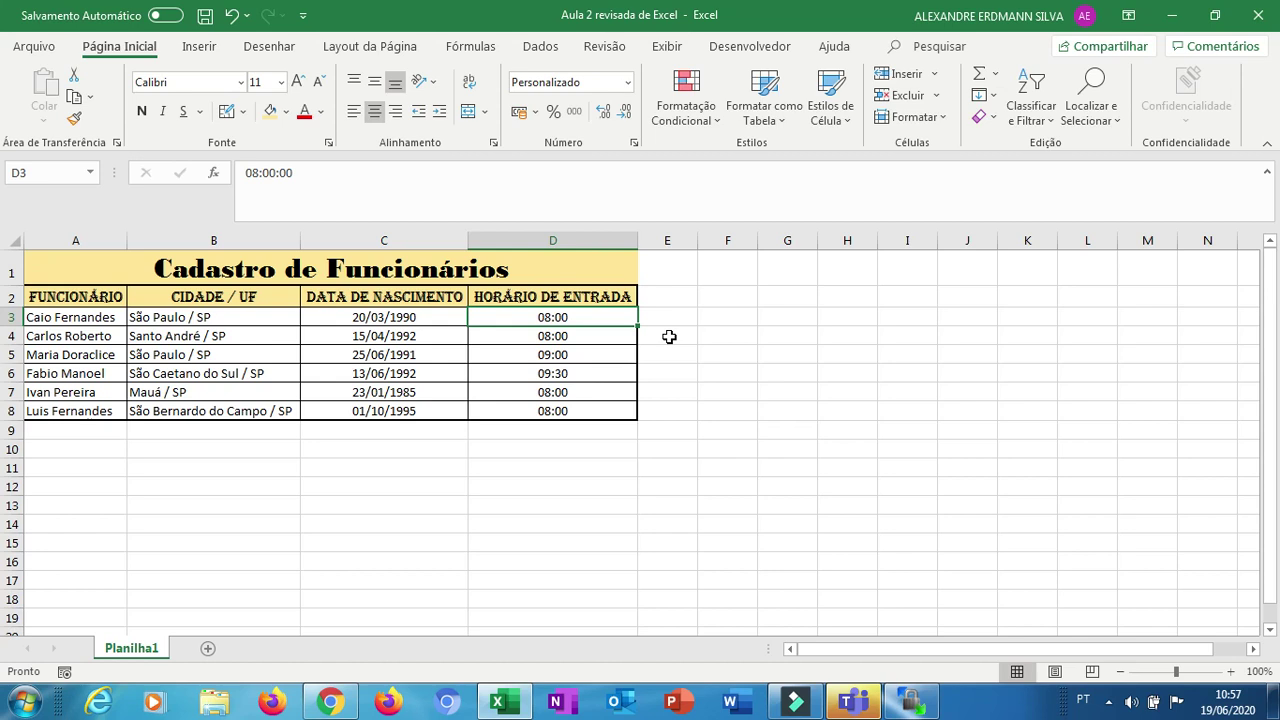
key("Down")
key("Down")
key("Down")
key("Down")
key("Down")
key("Up")
key("Up")
key("Up")
key("Up")
key("Up")
key("Up")
key("Down")
Apply the Hora number format to the entry times in D3:D8
key("shift+Down")
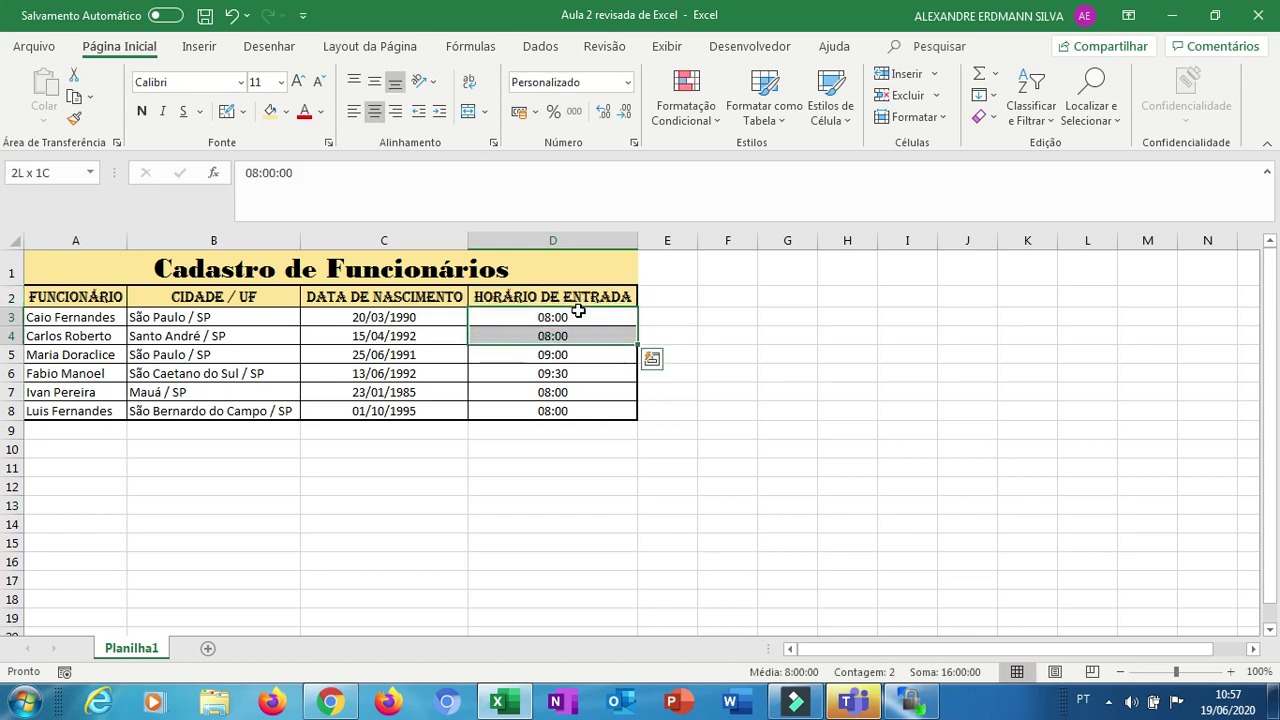
key("shift+Down")
key("shift+Down")
key("shift+Down")
key("shift+Down")
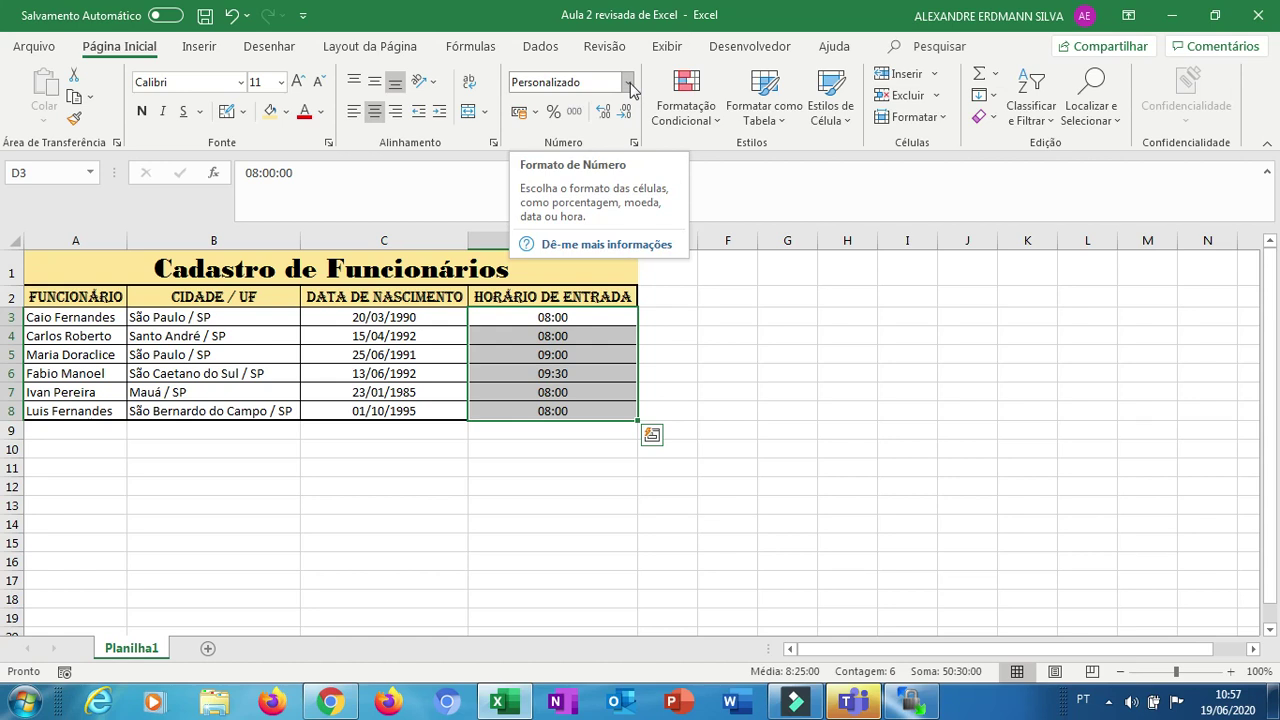
left_click(628, 84)
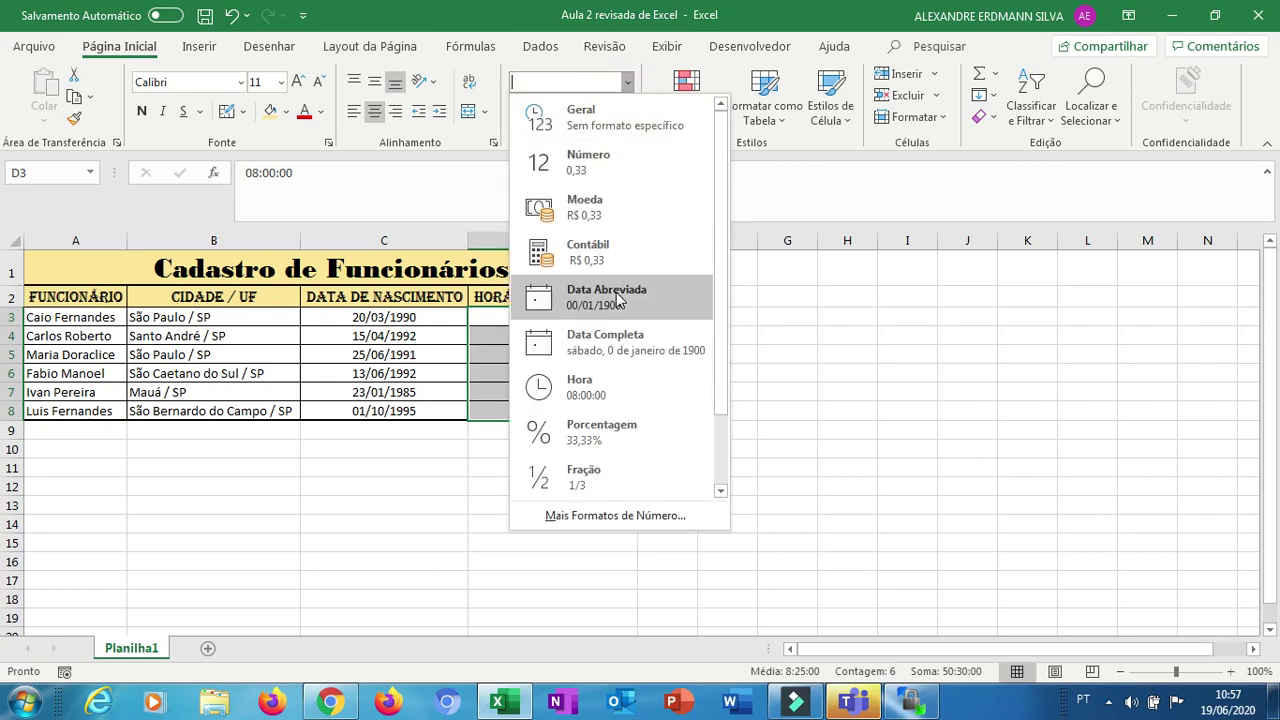
left_click(607, 385)
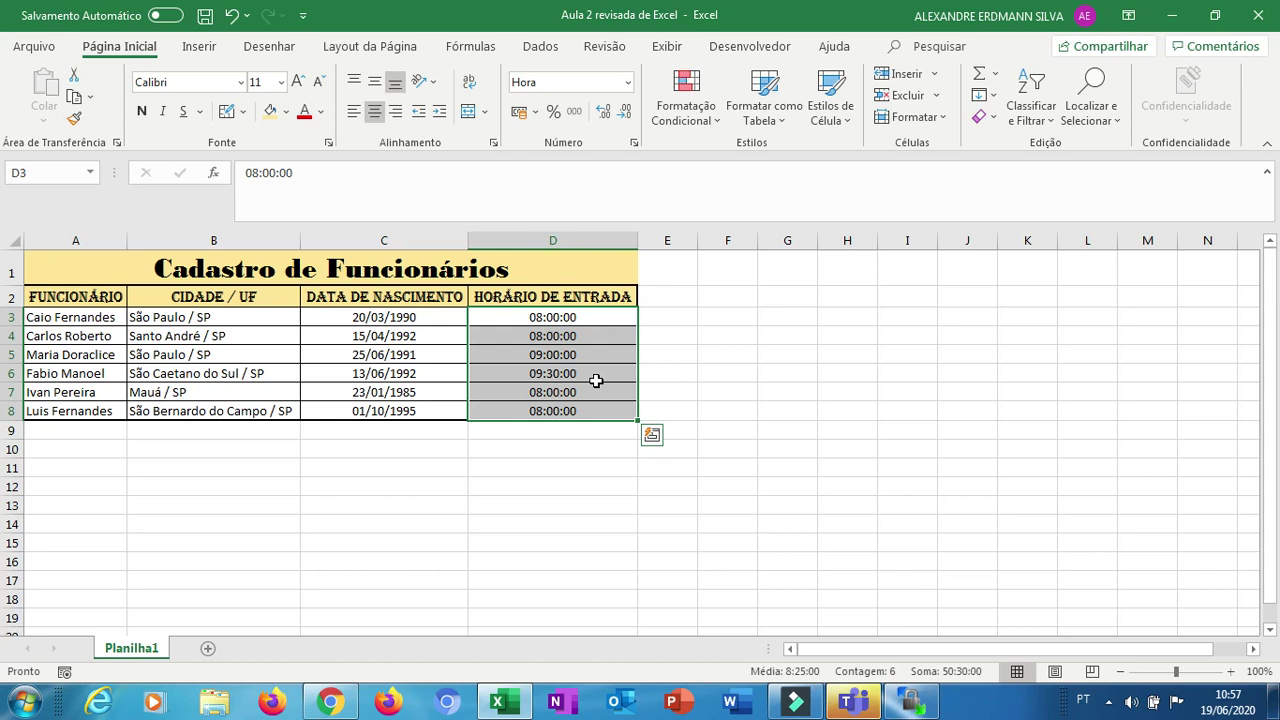
Check the number format of the birth date in C3, and apply the Texto format to the cities in B3:B8
left_click(424, 320)
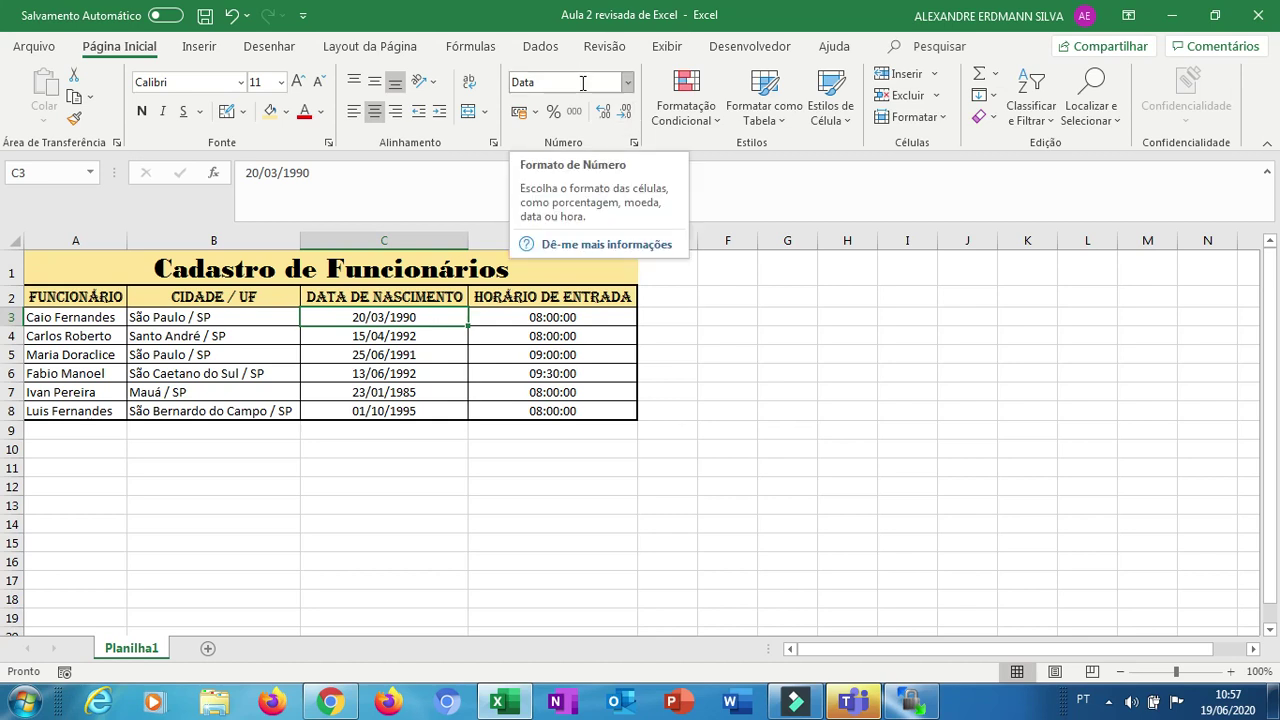
left_click(208, 318)
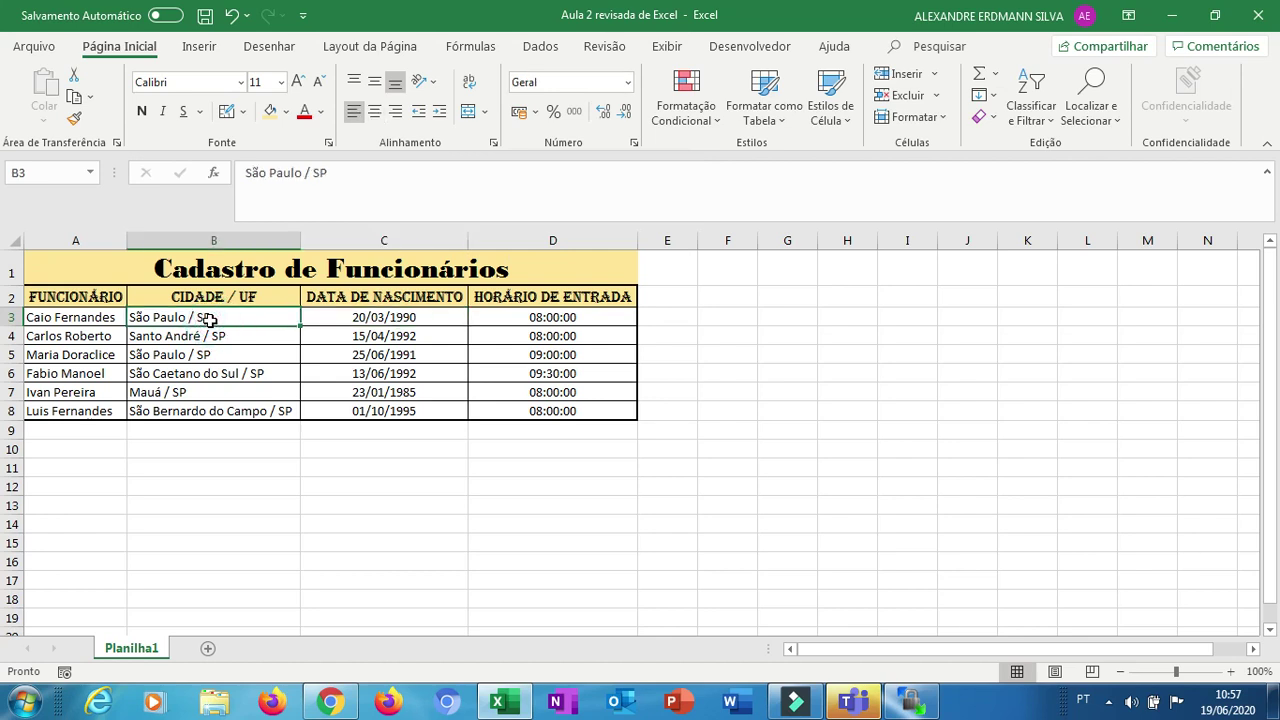
key("ctrl+shift+Down")
key("shift+Down")
key("shift+Up")
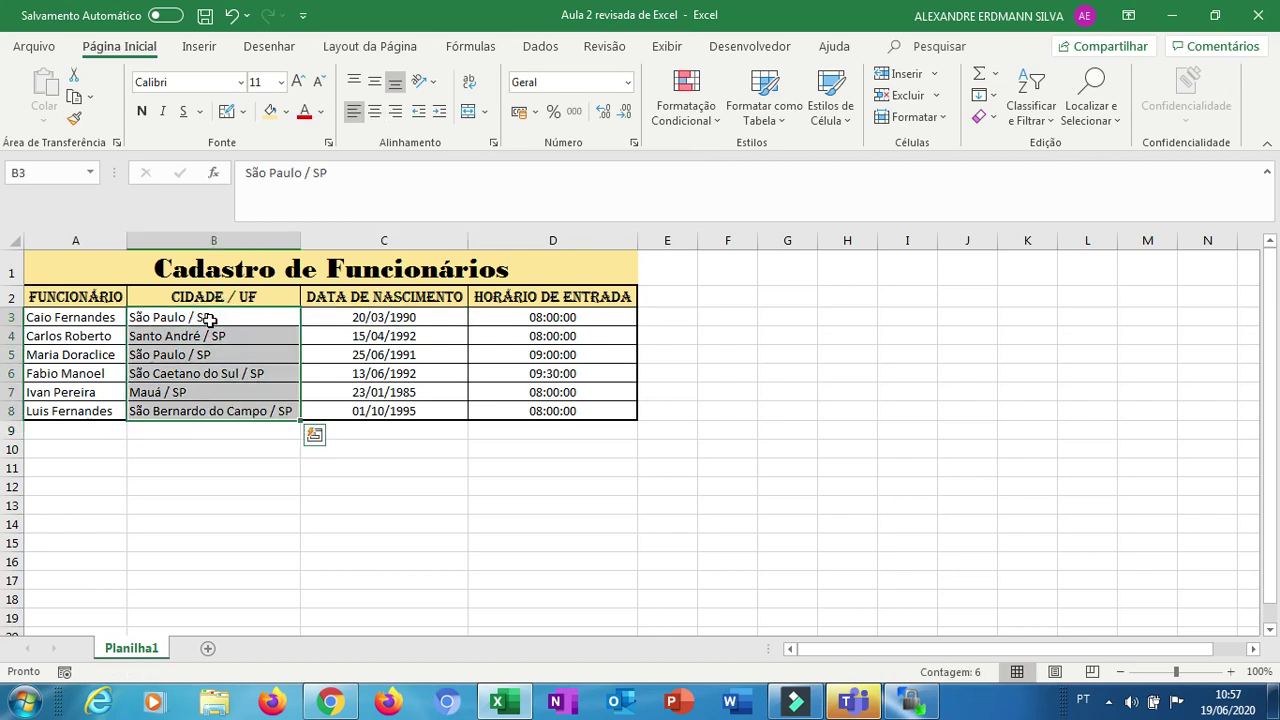
left_click(619, 80)
key("BackSpace")
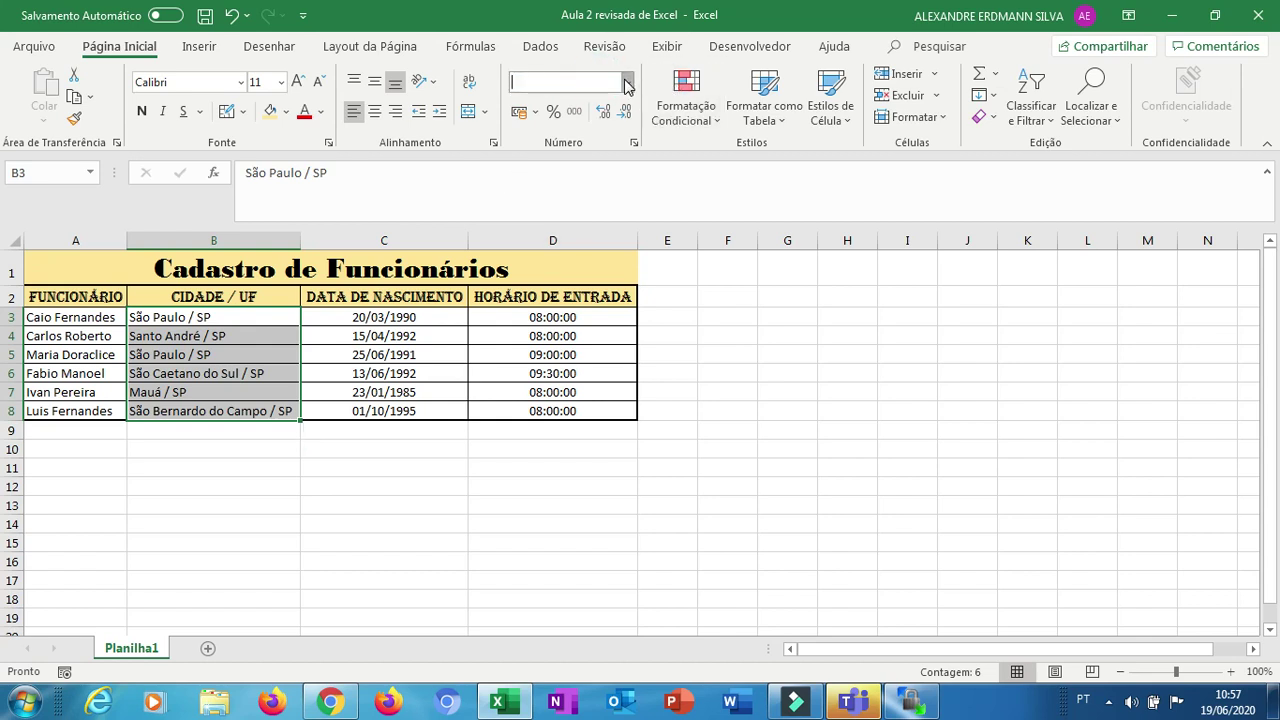
left_click(627, 82)
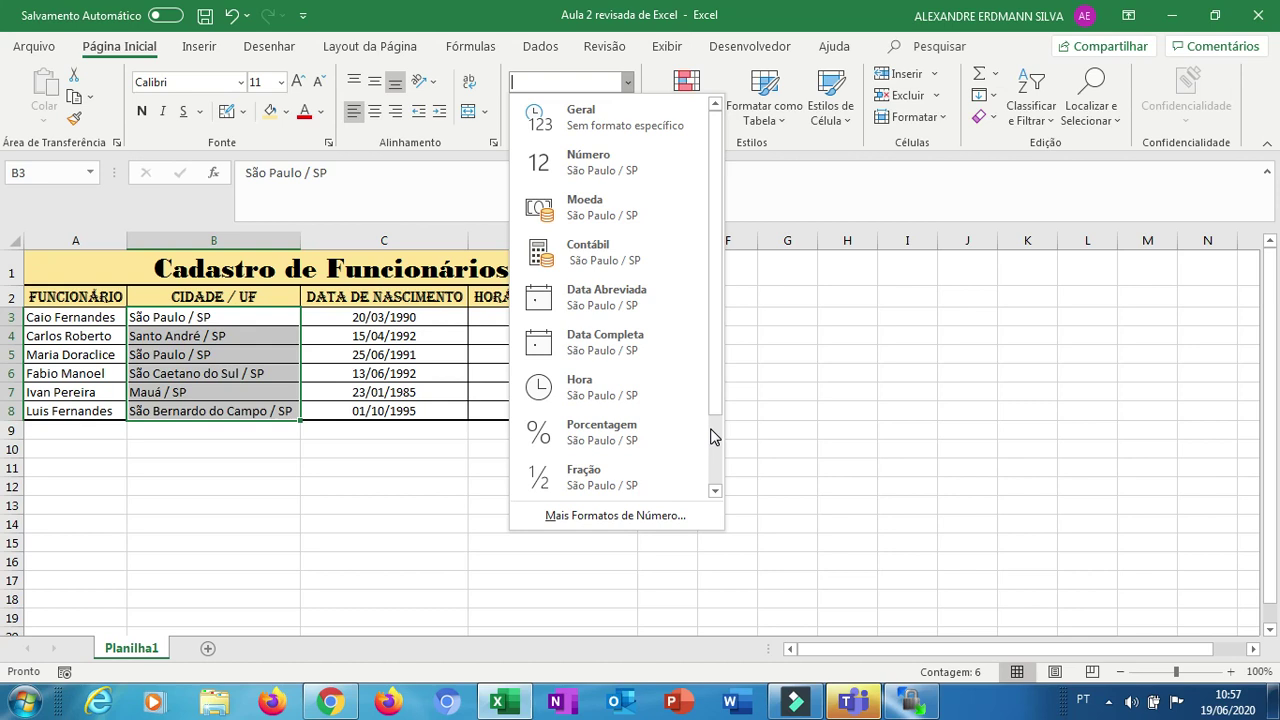
scroll(714, 436, "down", 1)
left_click(651, 467)
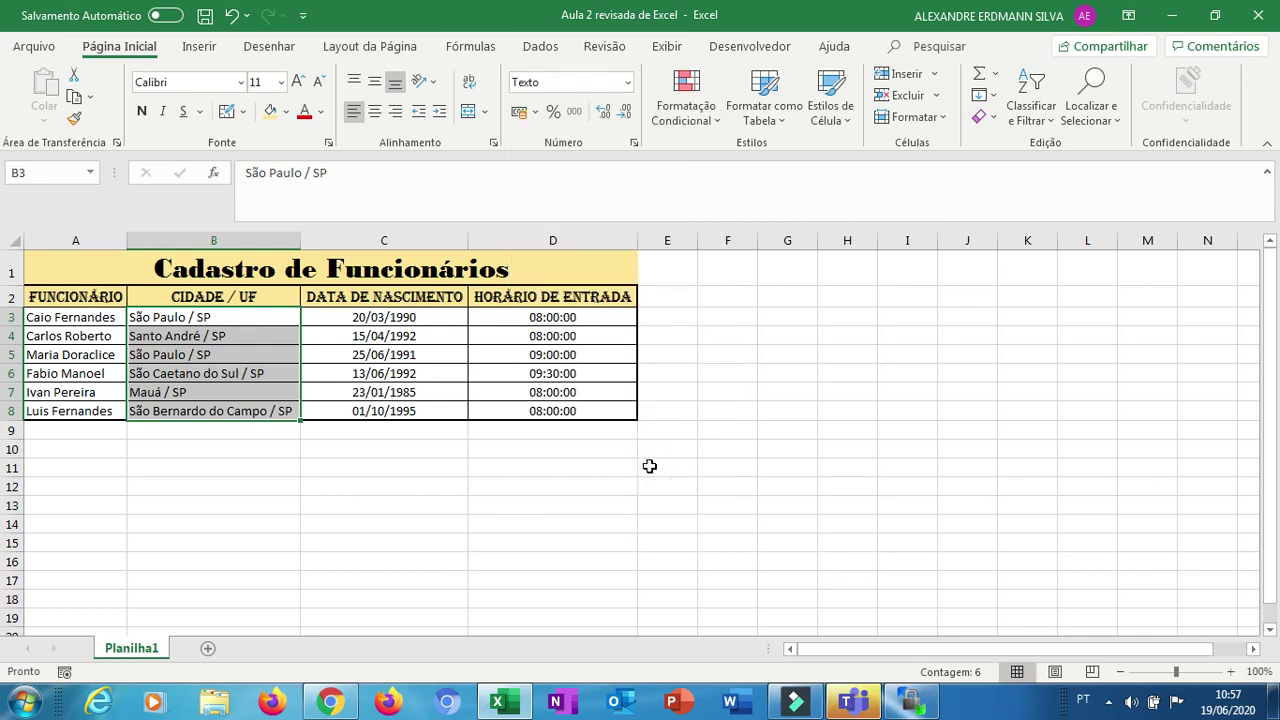
Select the employee names in A3:A8 and open the number format choices for them
left_click(102, 312)
key("End")
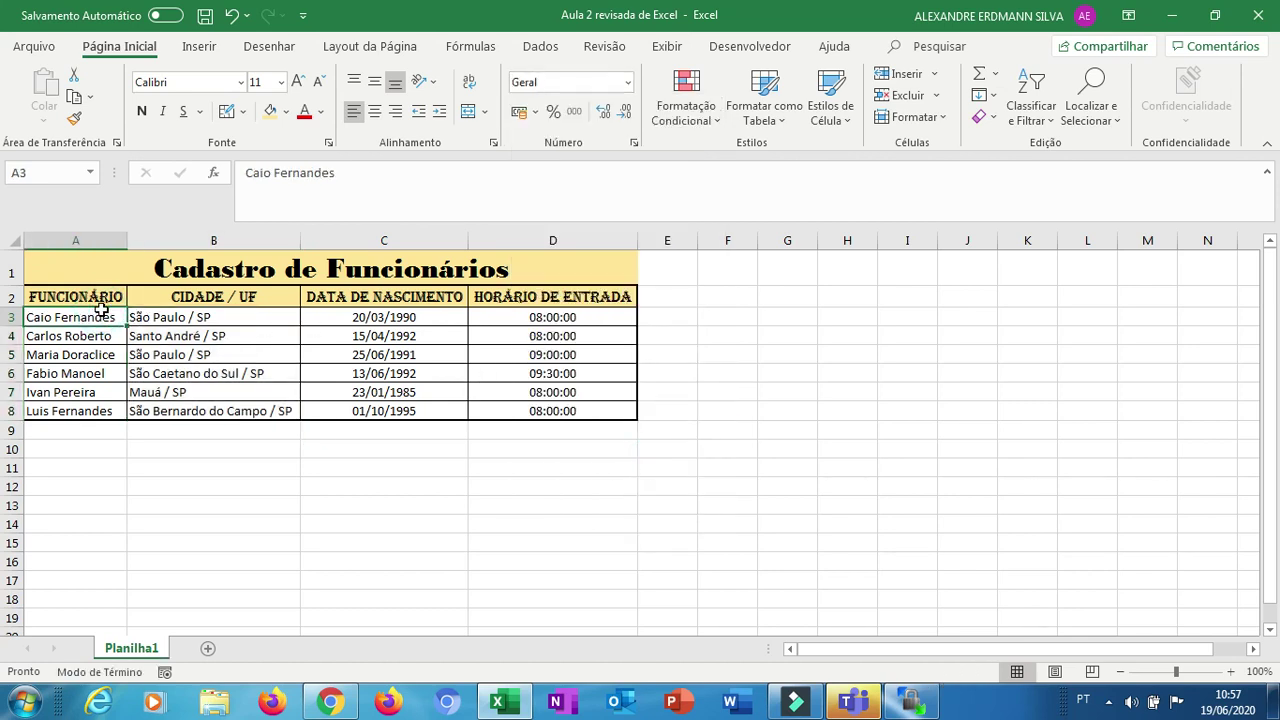
key("shift+Down")
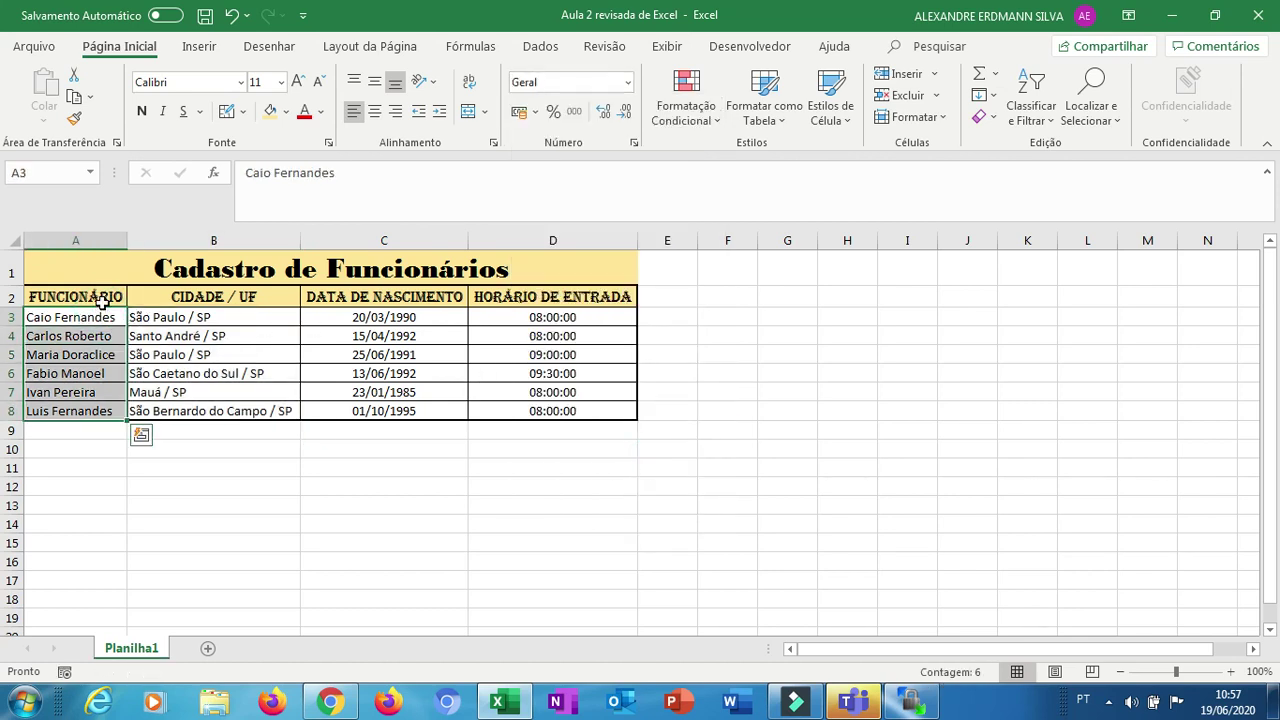
left_click(626, 89)
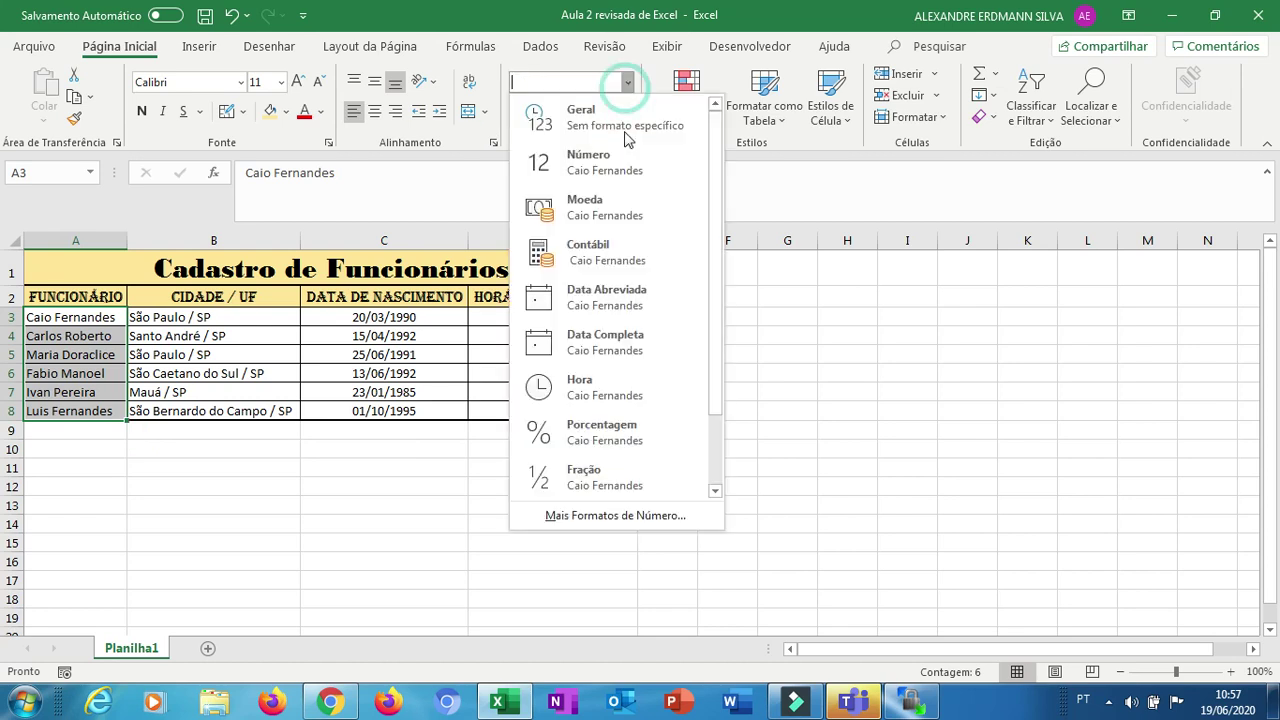
Set the number format of the employee names in A3:A8 to Texto
left_click(718, 453)
left_click(646, 471)
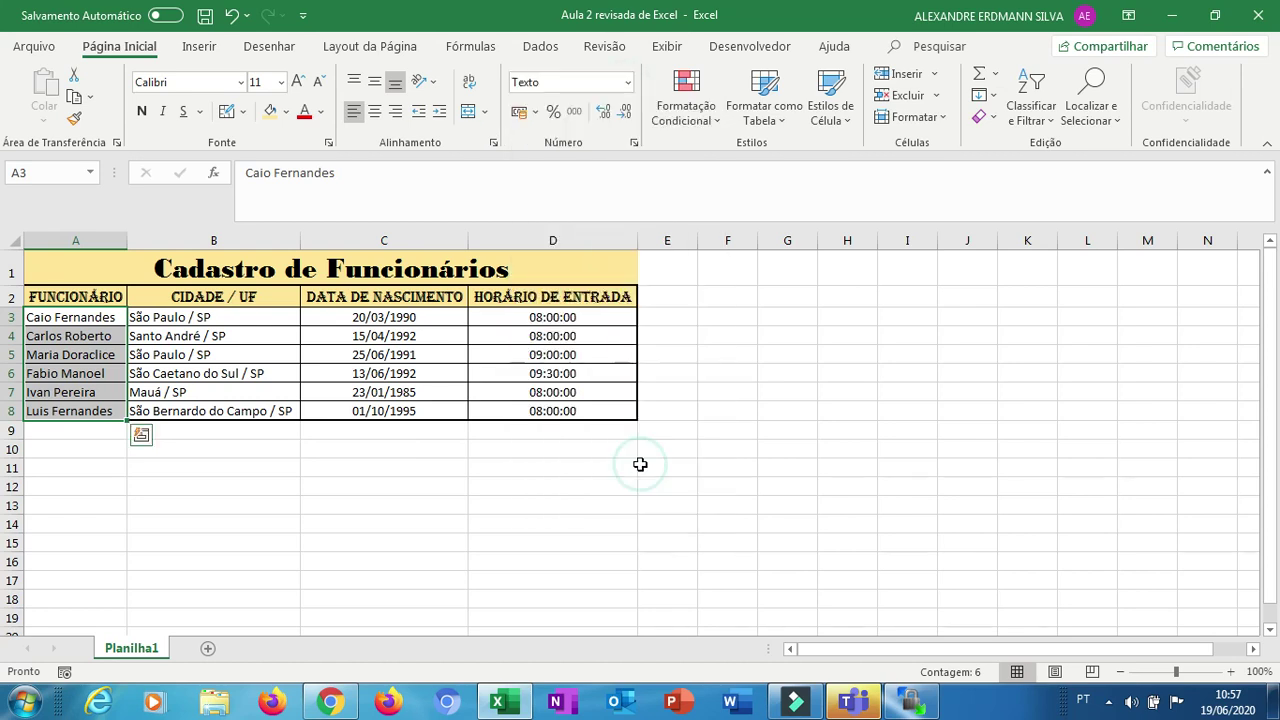
left_click(663, 289)
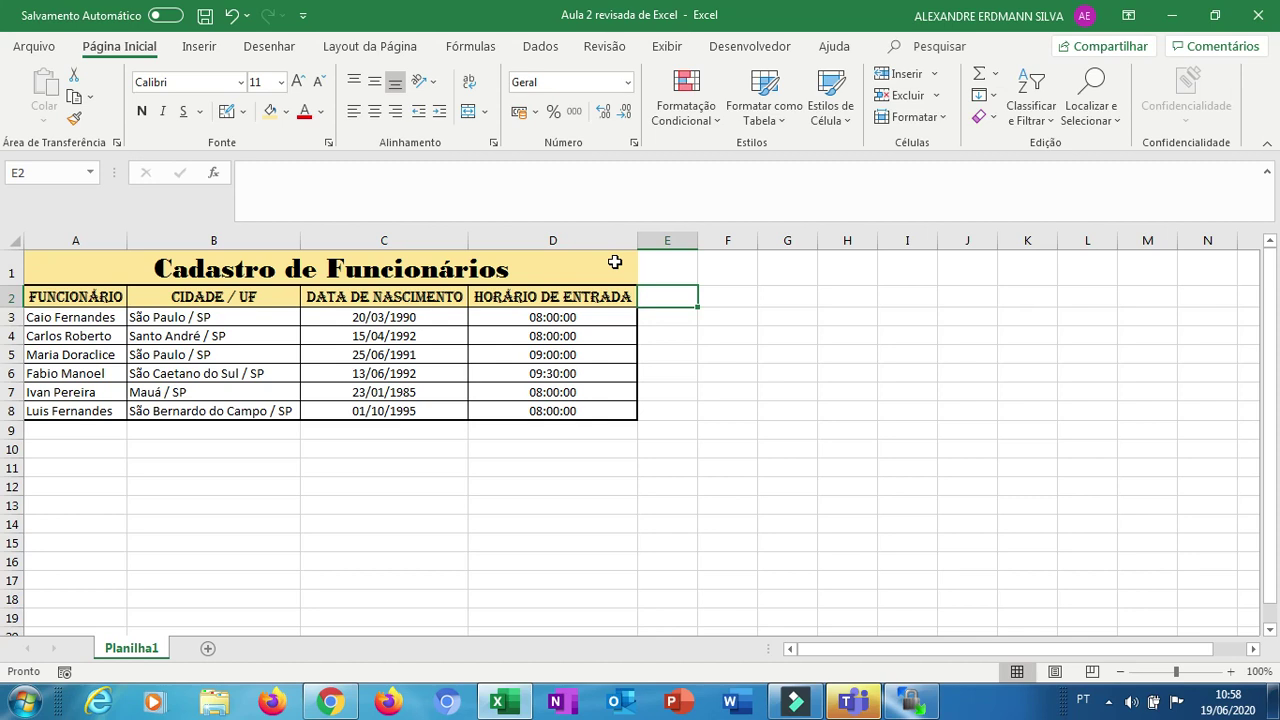
Insert an empty column before the whole Horário de Entrada column, and undo the insertion
left_click(587, 237)
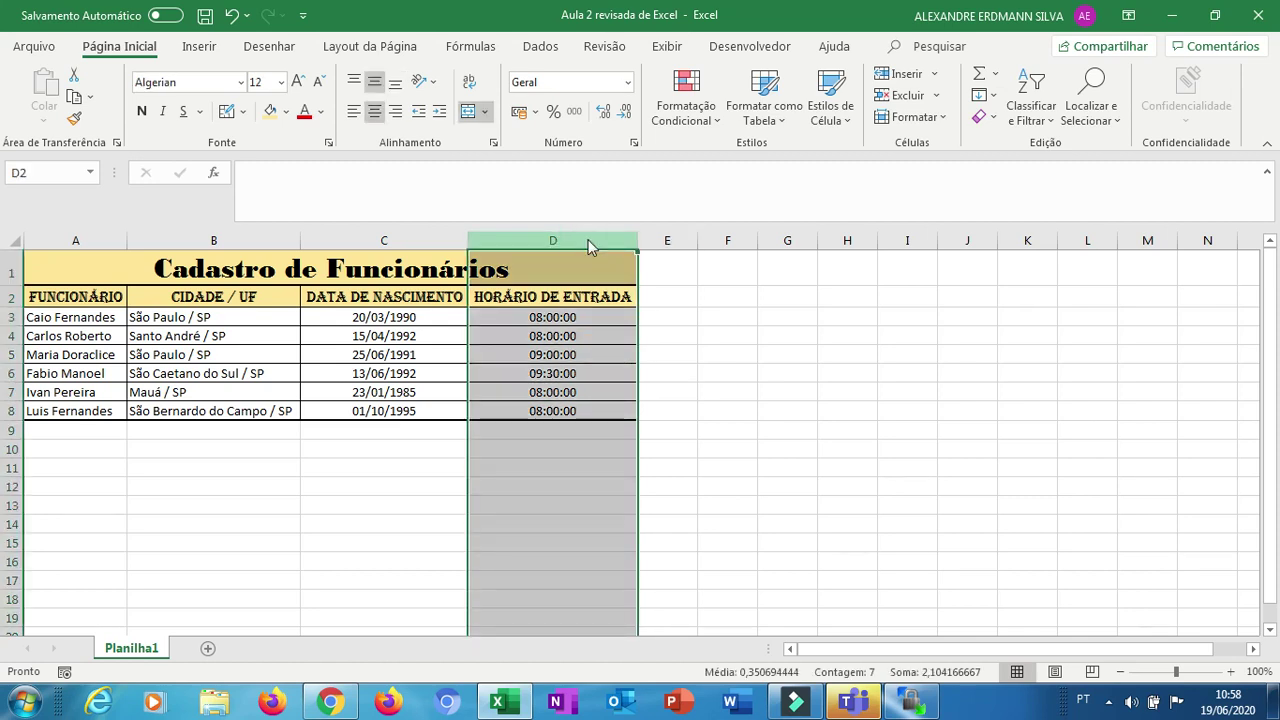
right_click(588, 240)
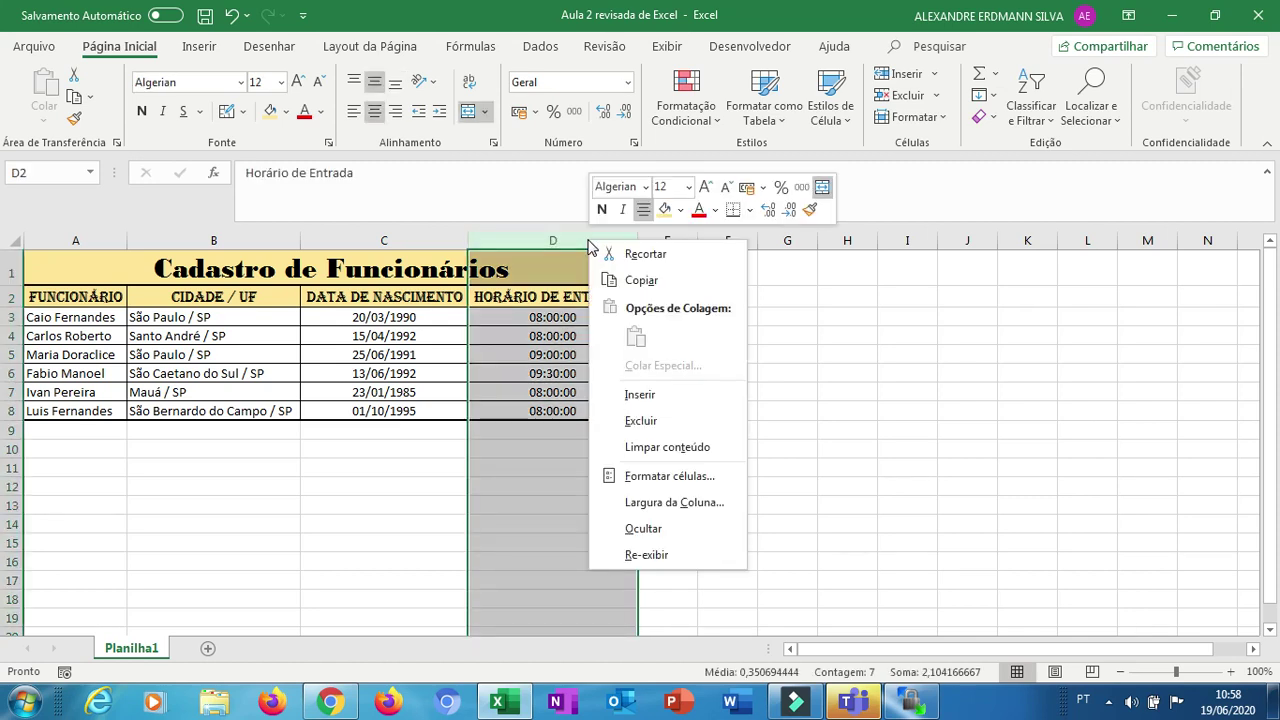
left_click(622, 396)
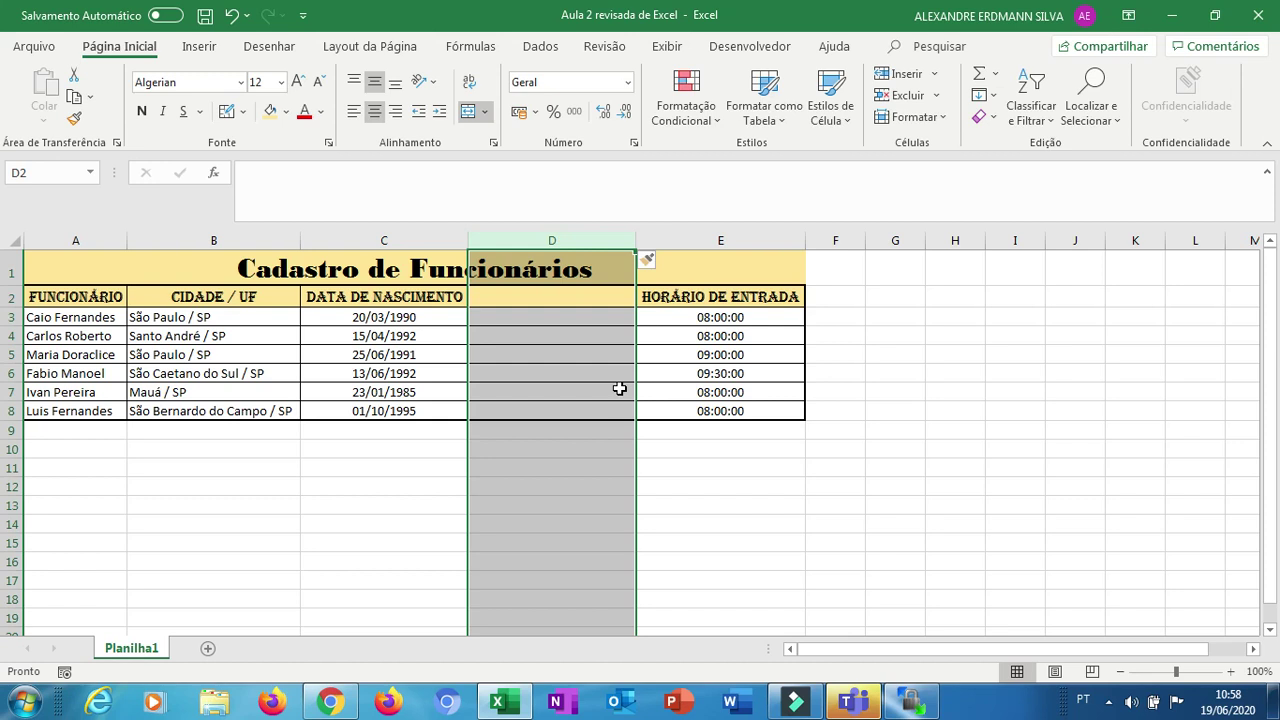
key("ctrl+z")
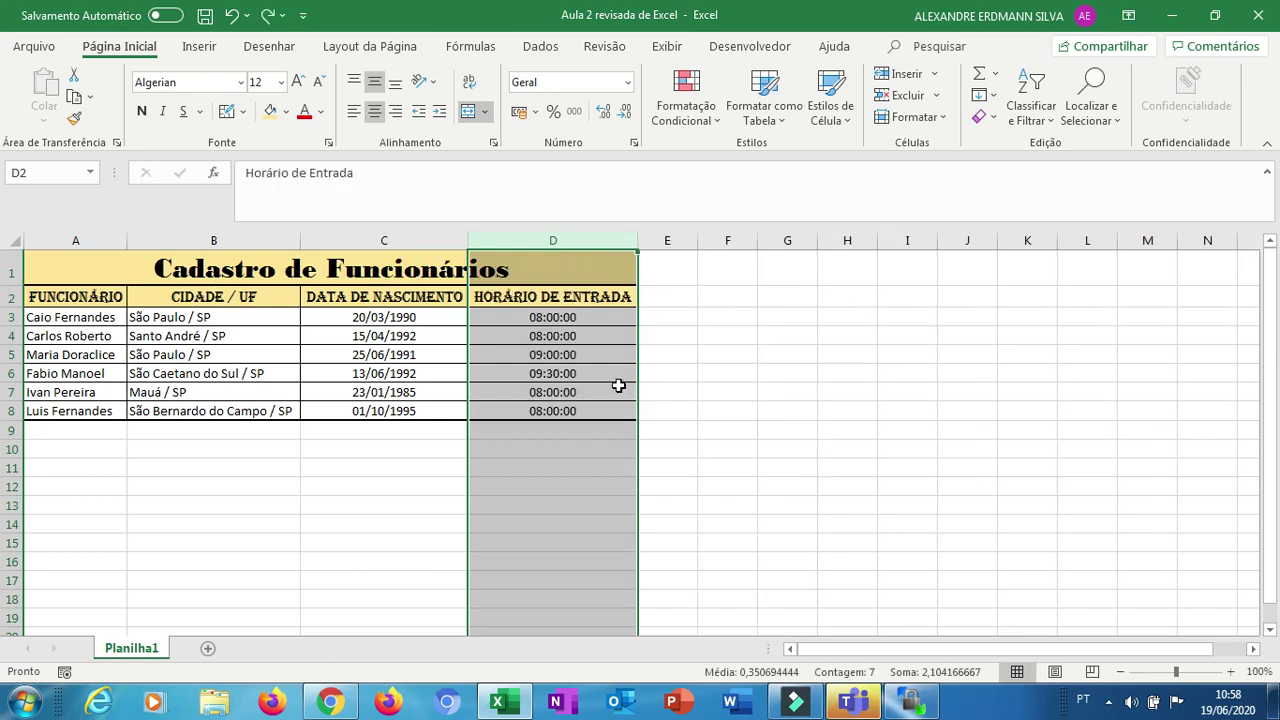
Insert an entire column at cell D2 with the Coluna inteira option, and undo it
left_click(578, 292)
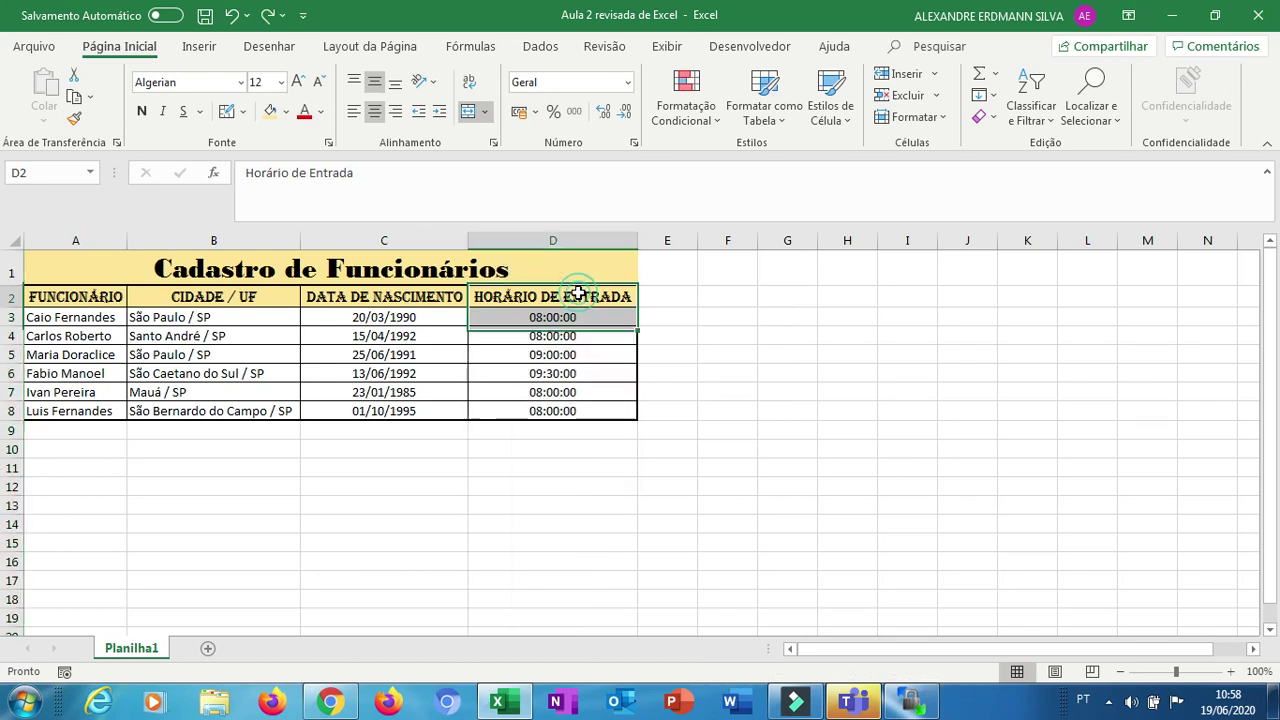
right_click(578, 292)
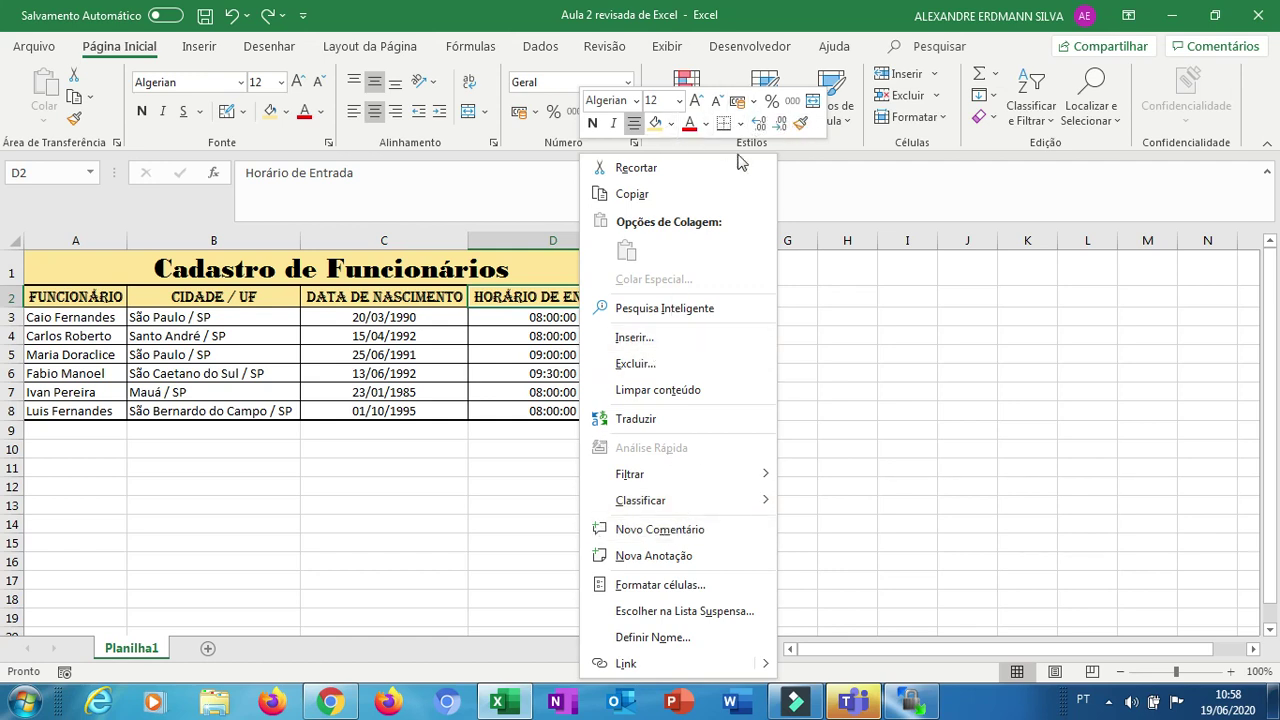
left_click(676, 338)
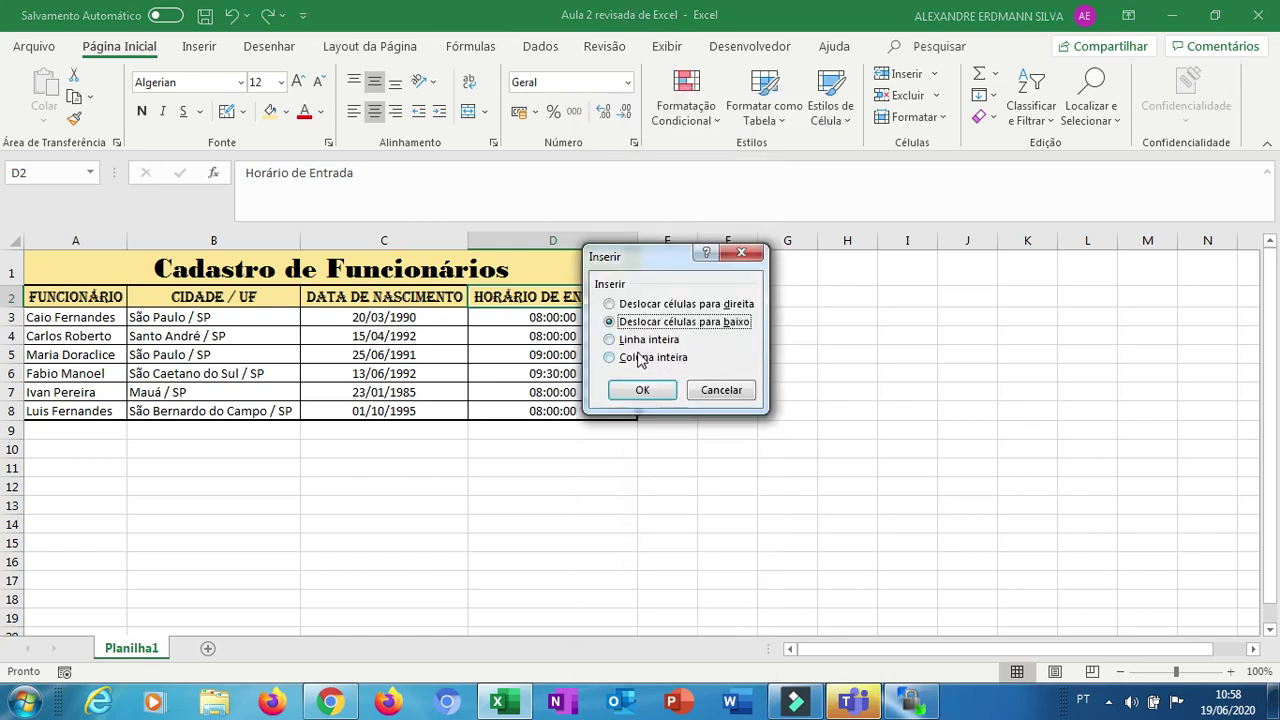
left_click(641, 361)
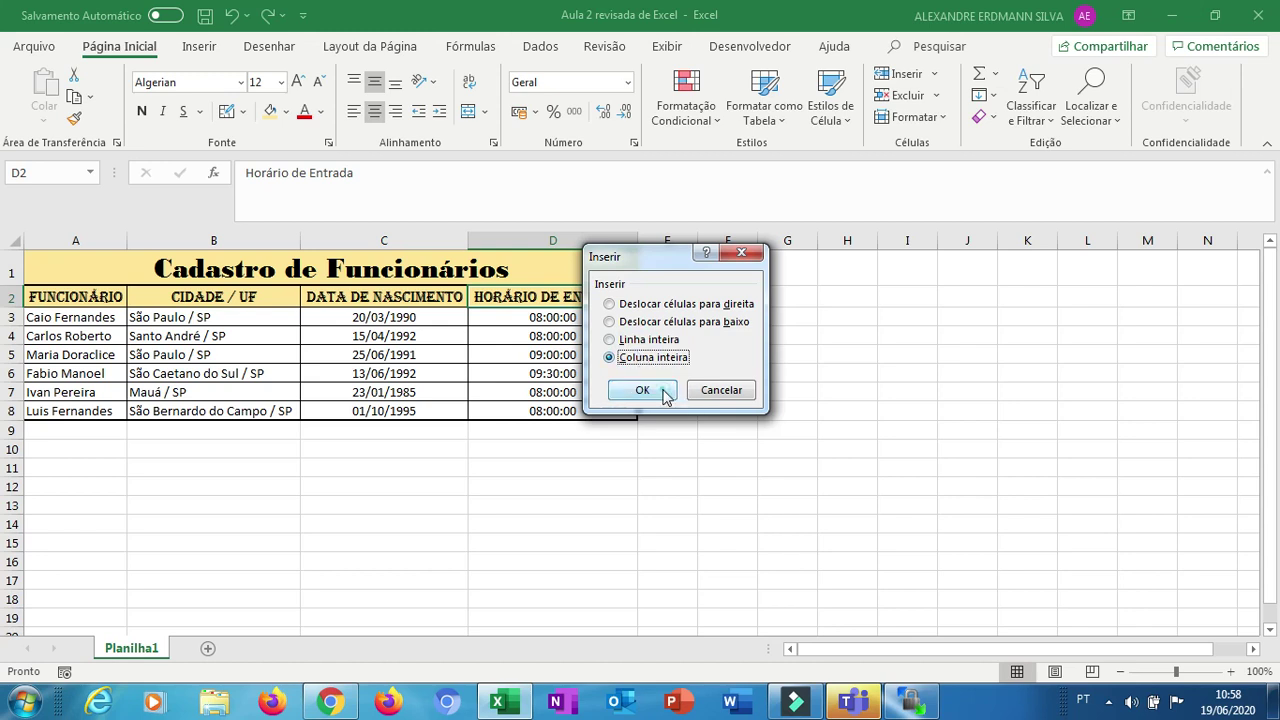
left_click(643, 390)
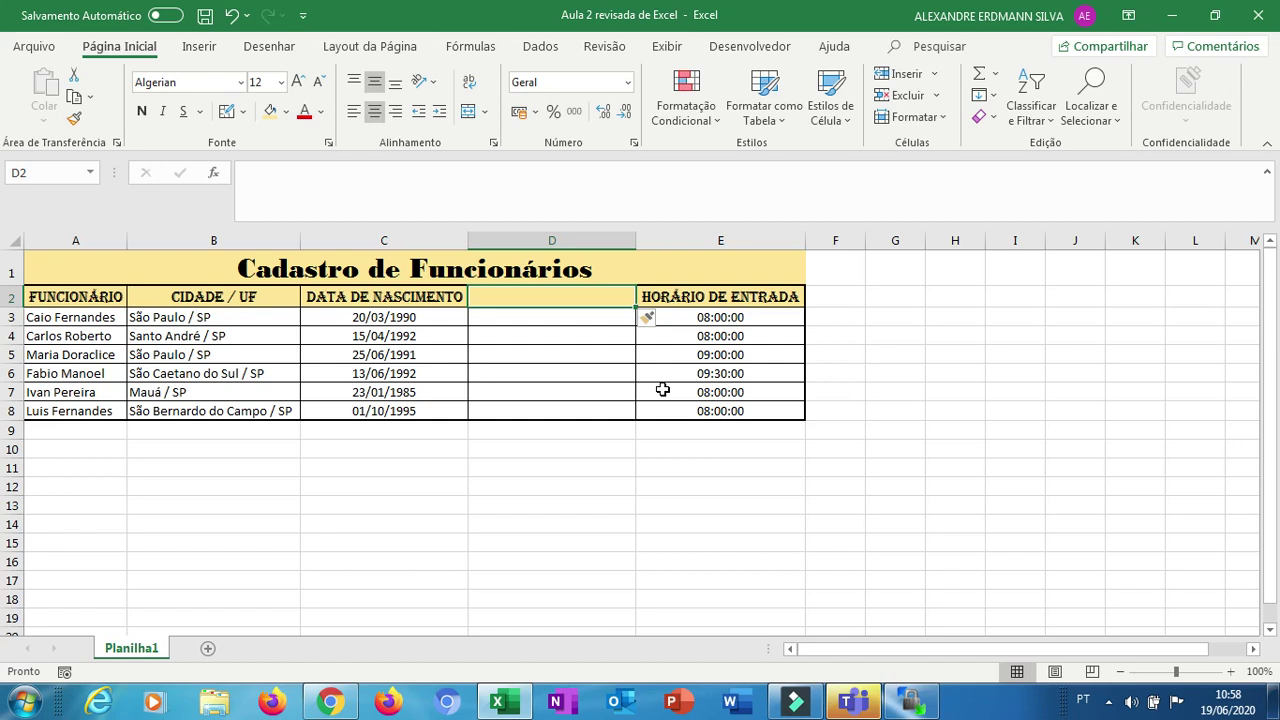
key("ctrl+z")
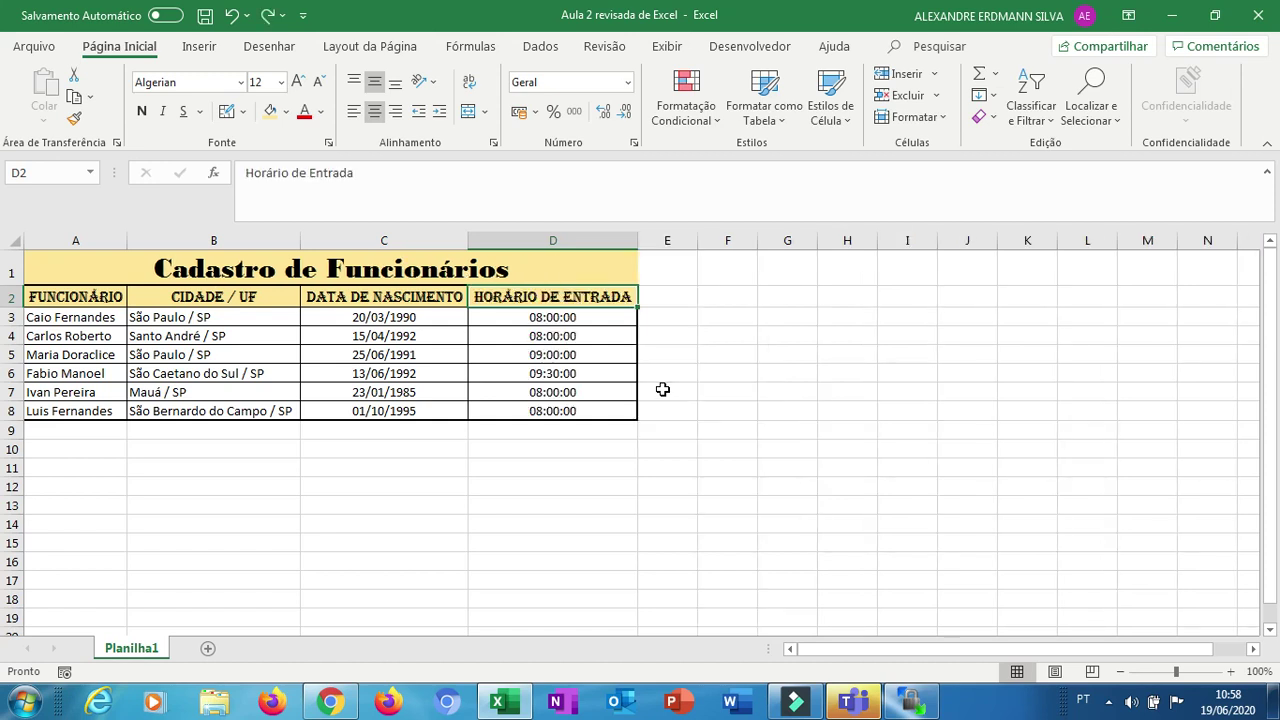
Enter the header Funcionários in cell E2 and auto-fit the width of column E to it
left_click(650, 289)
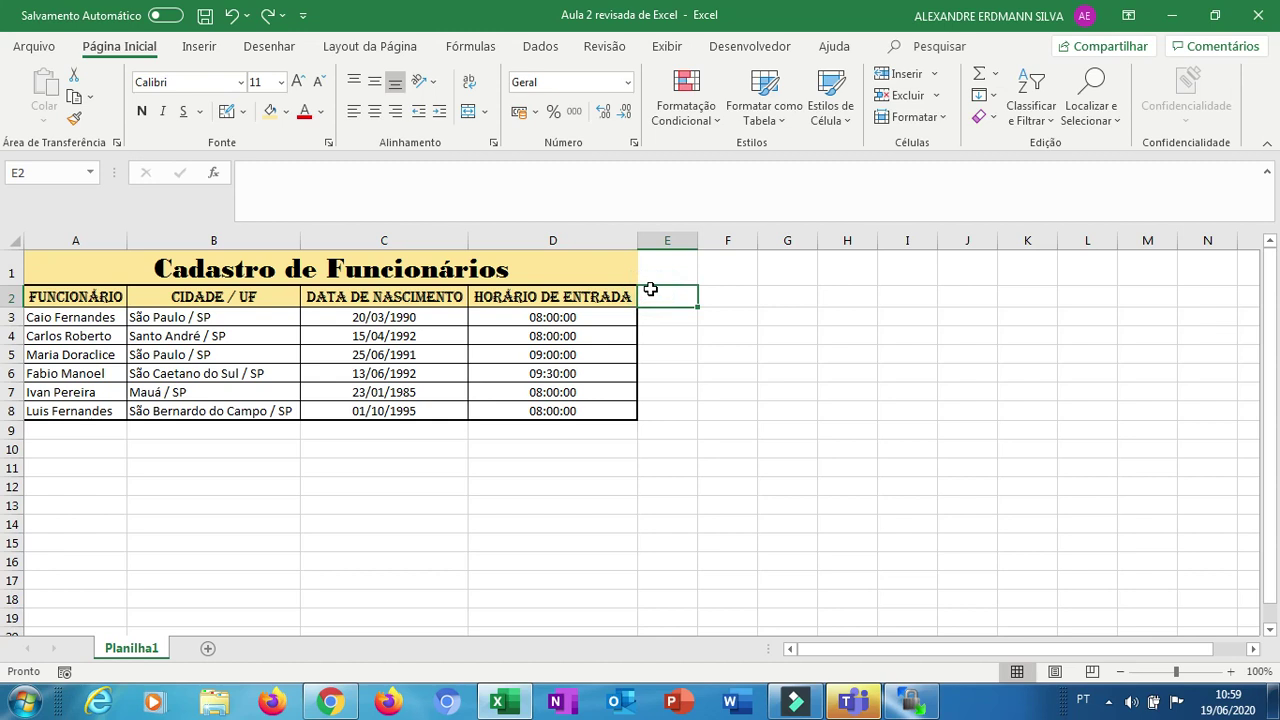
type("Func")
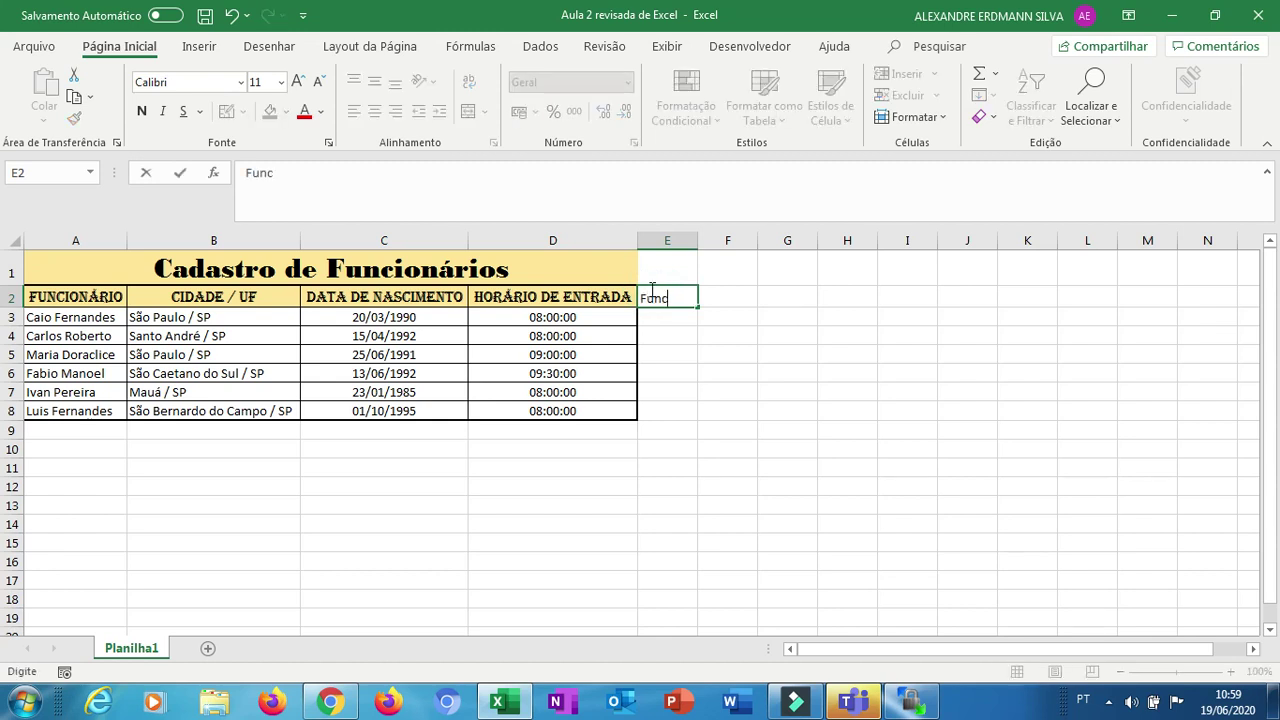
type("ionários")
key("Return")
left_click(650, 289)
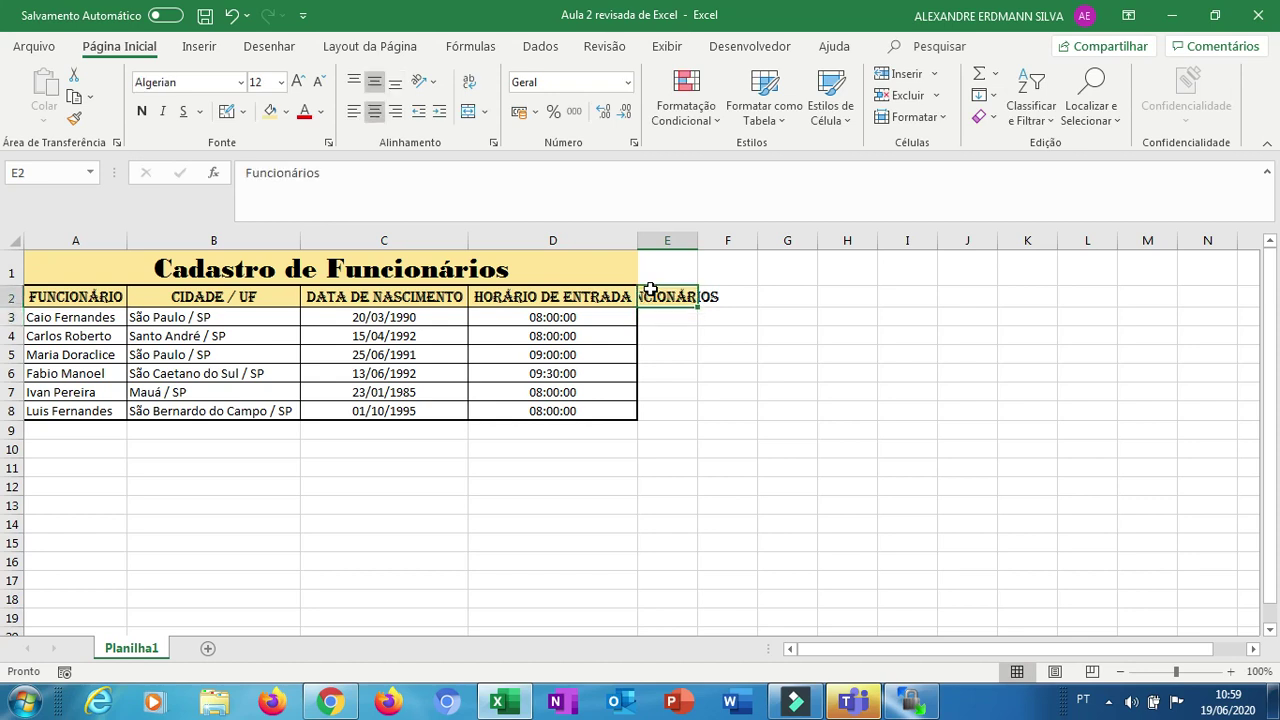
key("Left")
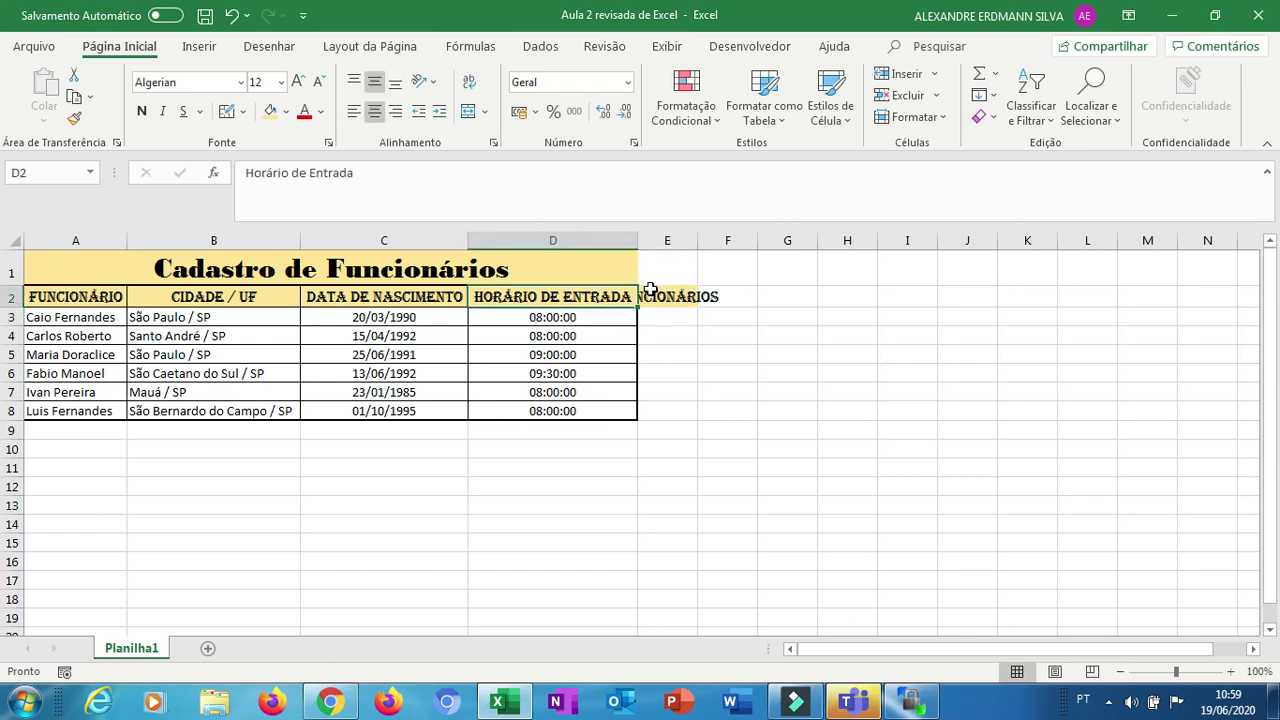
key("Right")
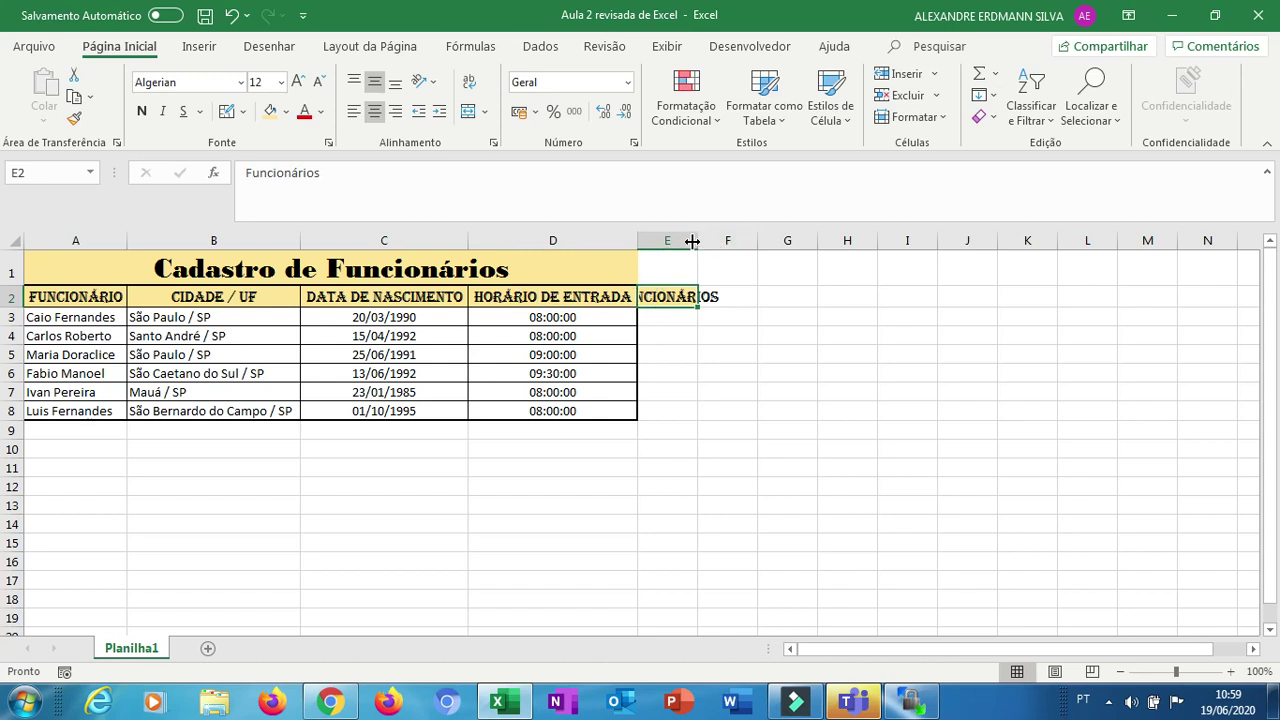
double_click(697, 241)
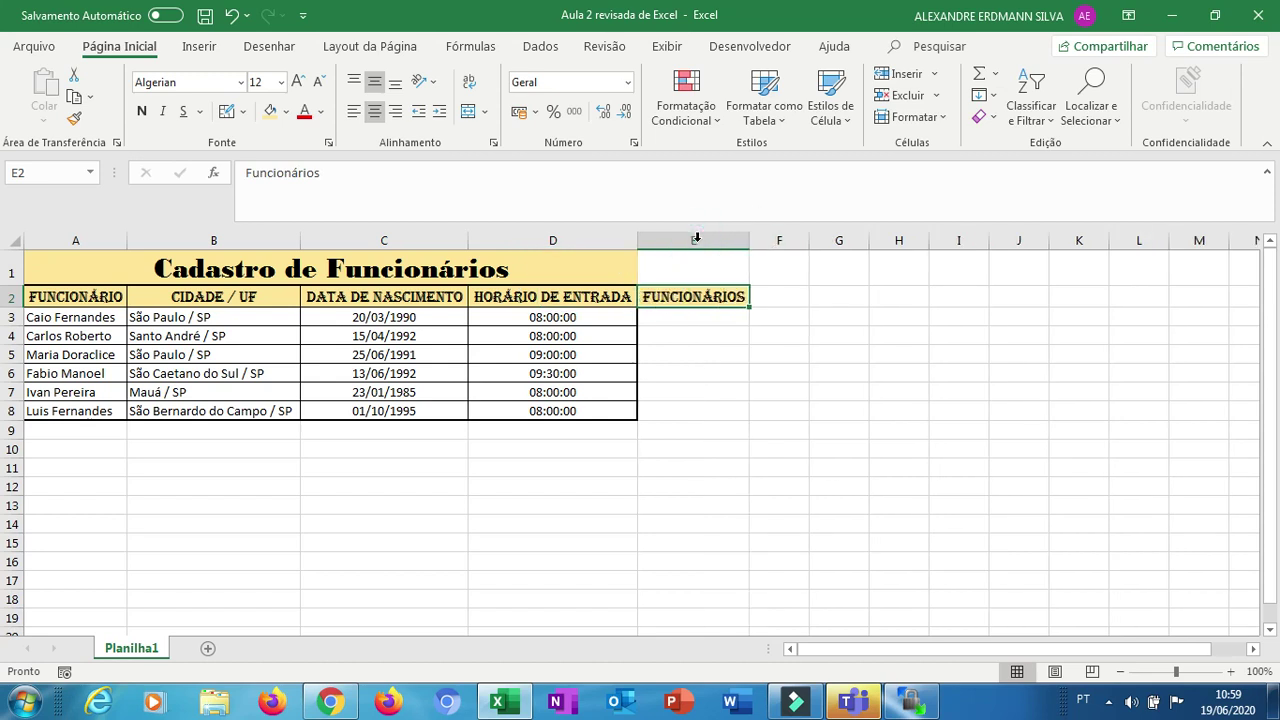
Replace the header in cell E2 with Salário
left_click(585, 272)
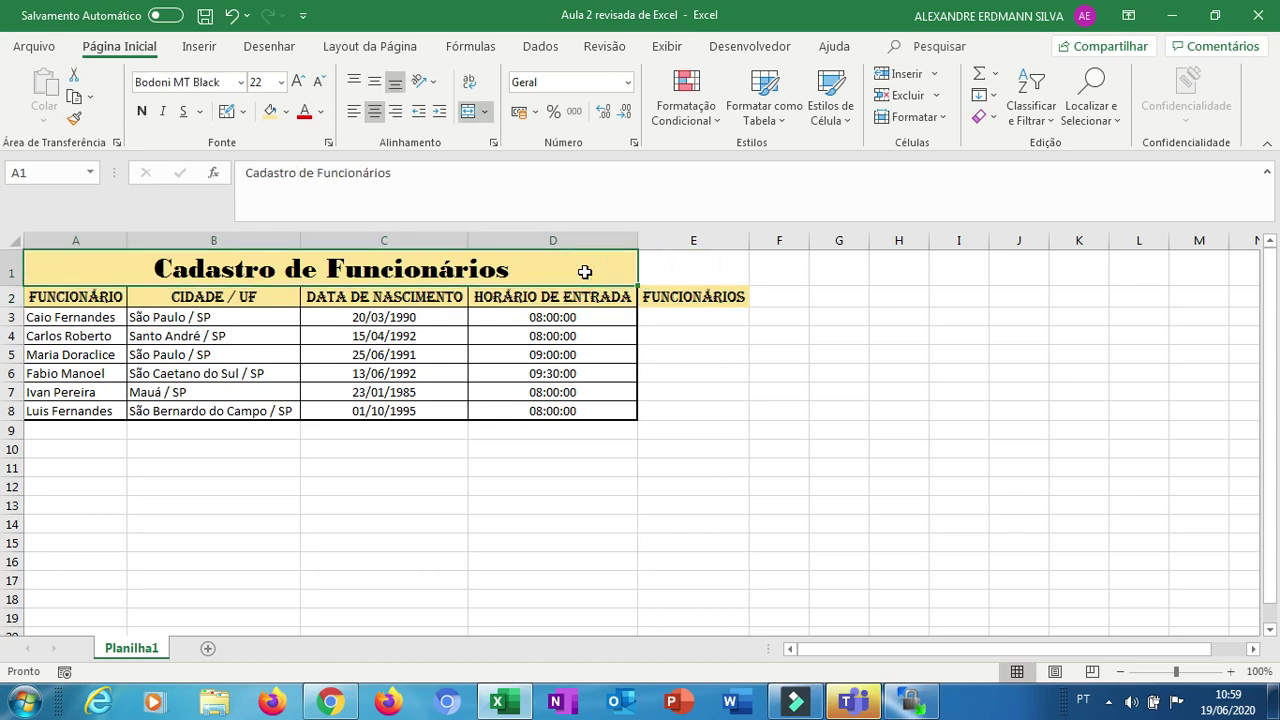
key("Down")
key("Right")
key("Right")
key("Right")
key("Right")
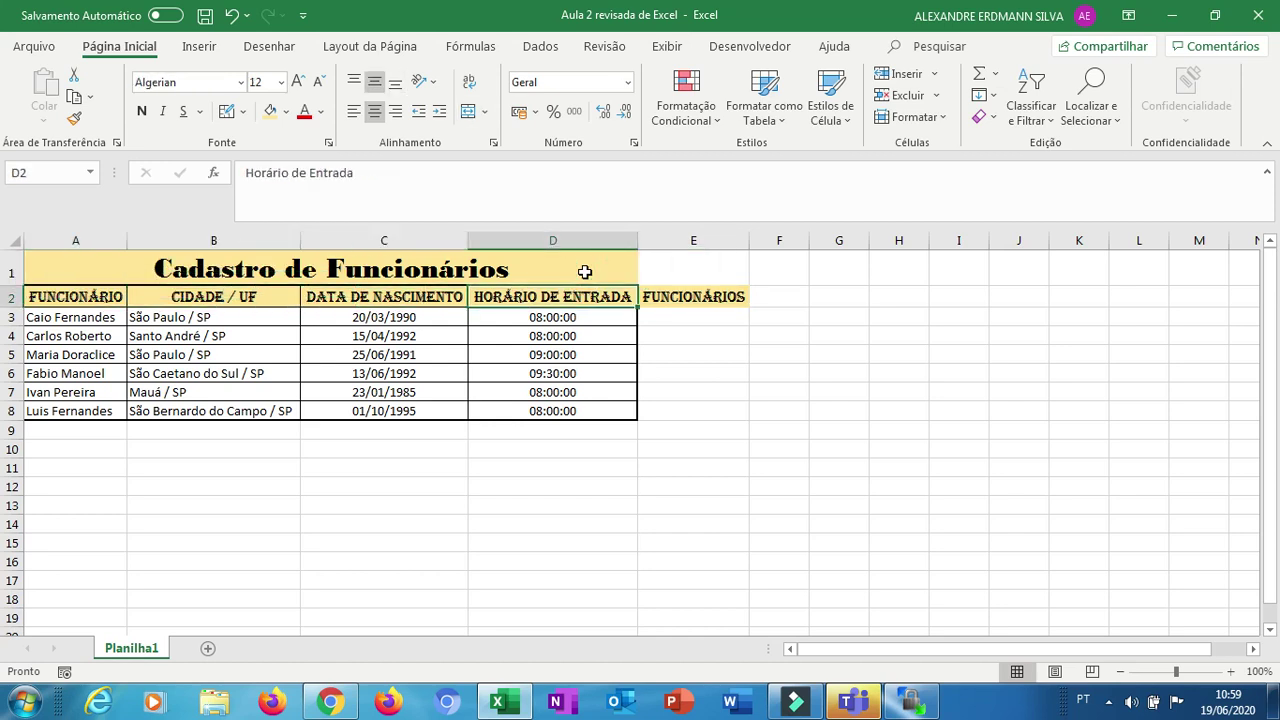
type("Salário")
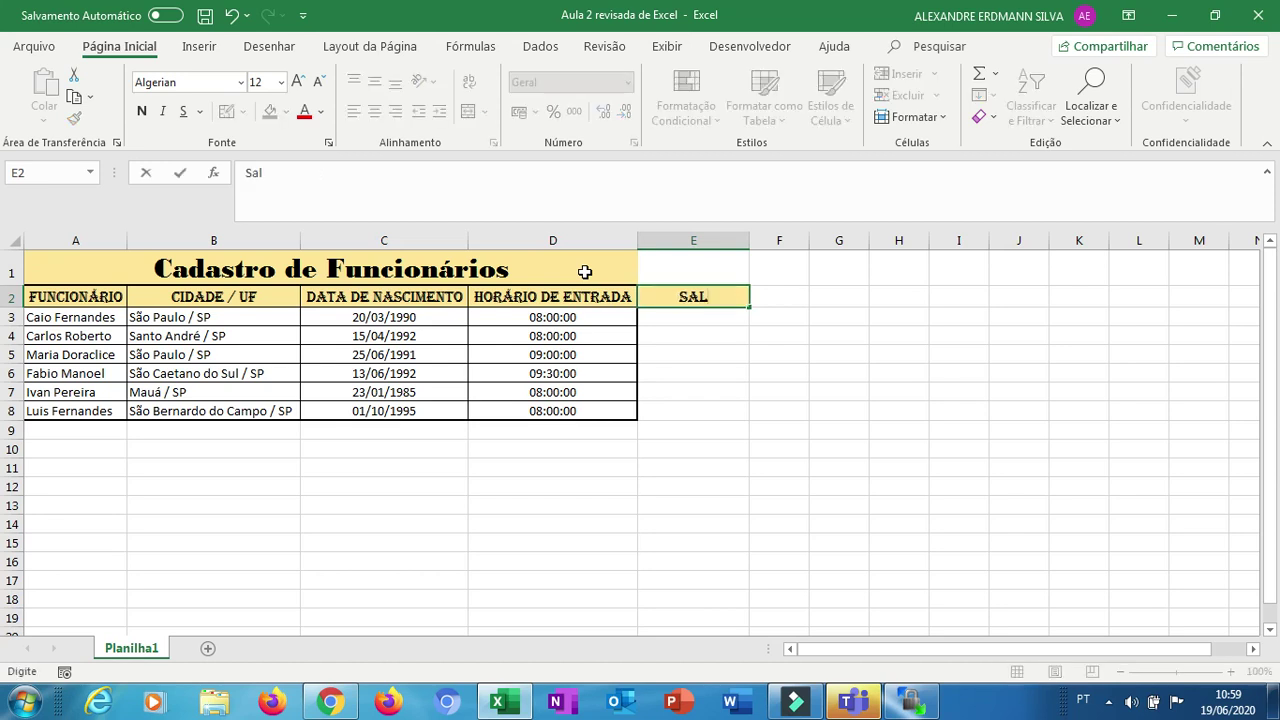
key("Return")
Extend the merged, centered title Cadastro de Funcionários across A1:E1 to cover the Salário column
key("Up")
key("Left")
key("Left")
key("Left")
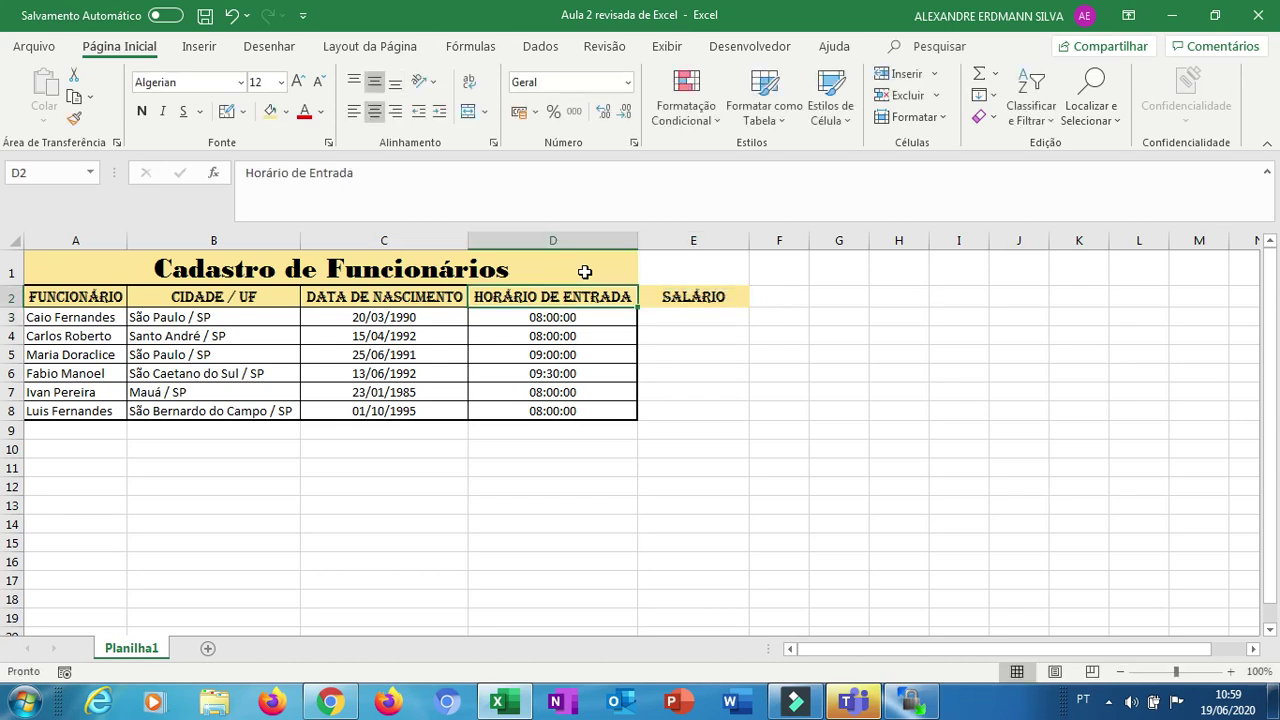
key("Up")
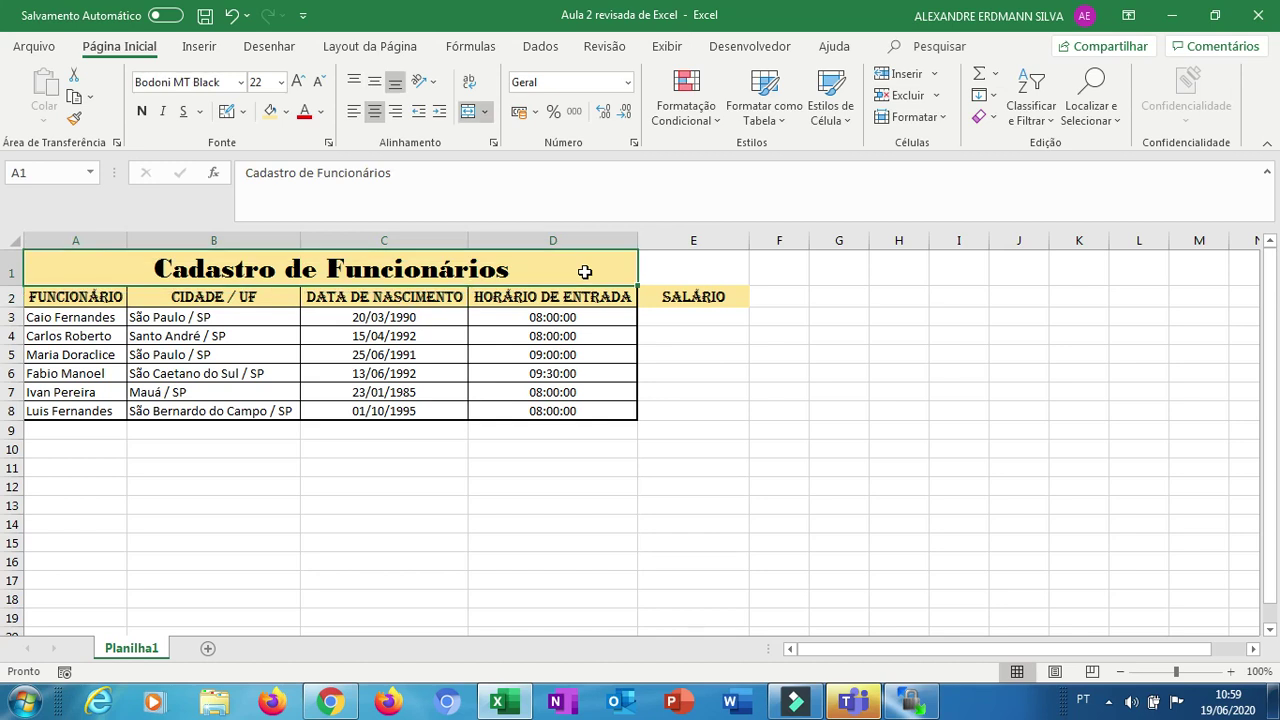
key("shift+Right")
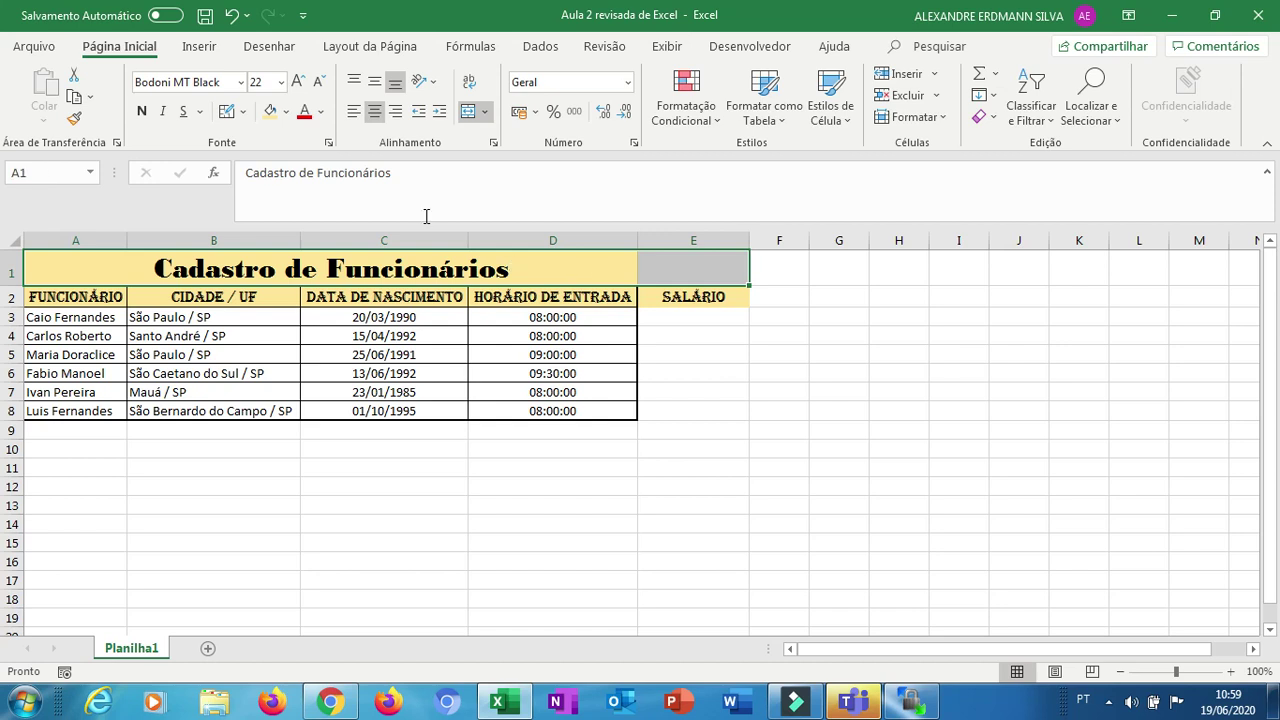
left_click(468, 112)
left_click(468, 112)
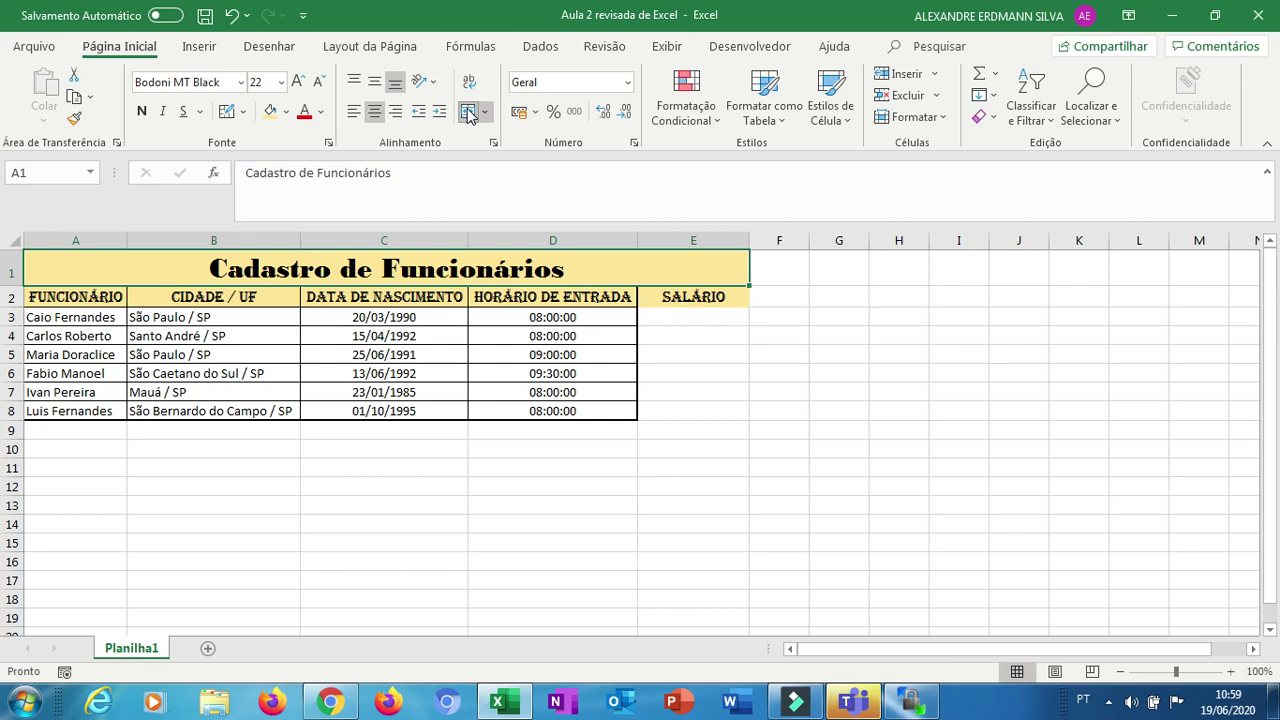
Enter the first employee's salary, 2500,00, in cell E3 without a currency symbol
key("Down")
key("Down")
key("Right")
key("Right")
key("Right")
key("Right")
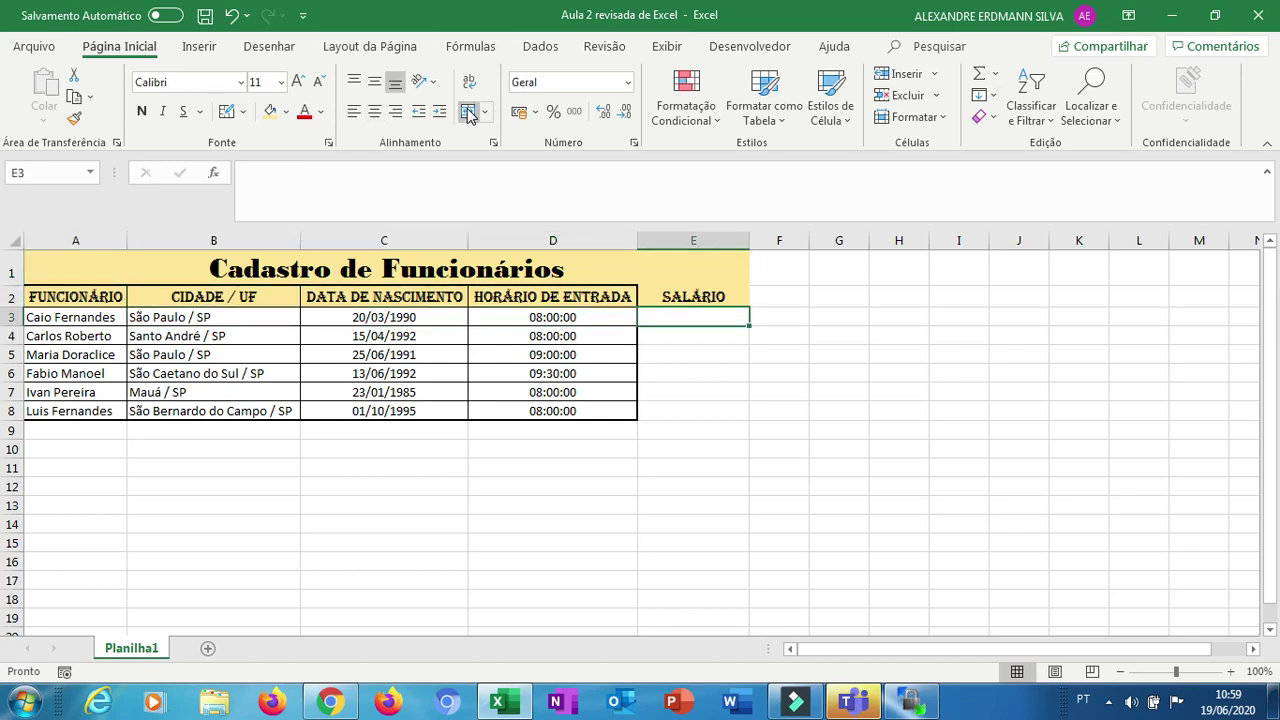
type("R$")
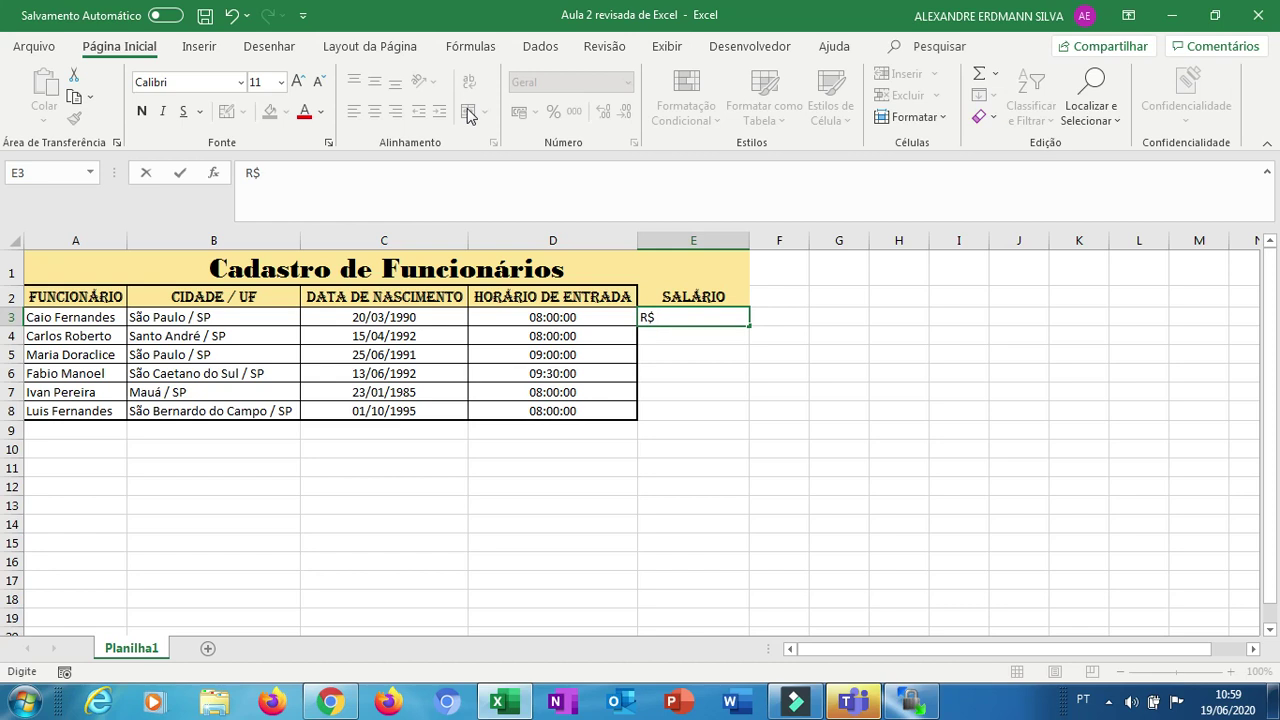
key("BackSpace")
key("BackSpace")
type("2500,00")
key("Return")
Enter the salaries 3000,00 and 3250,00 in cells E4 and E5
type("3000")
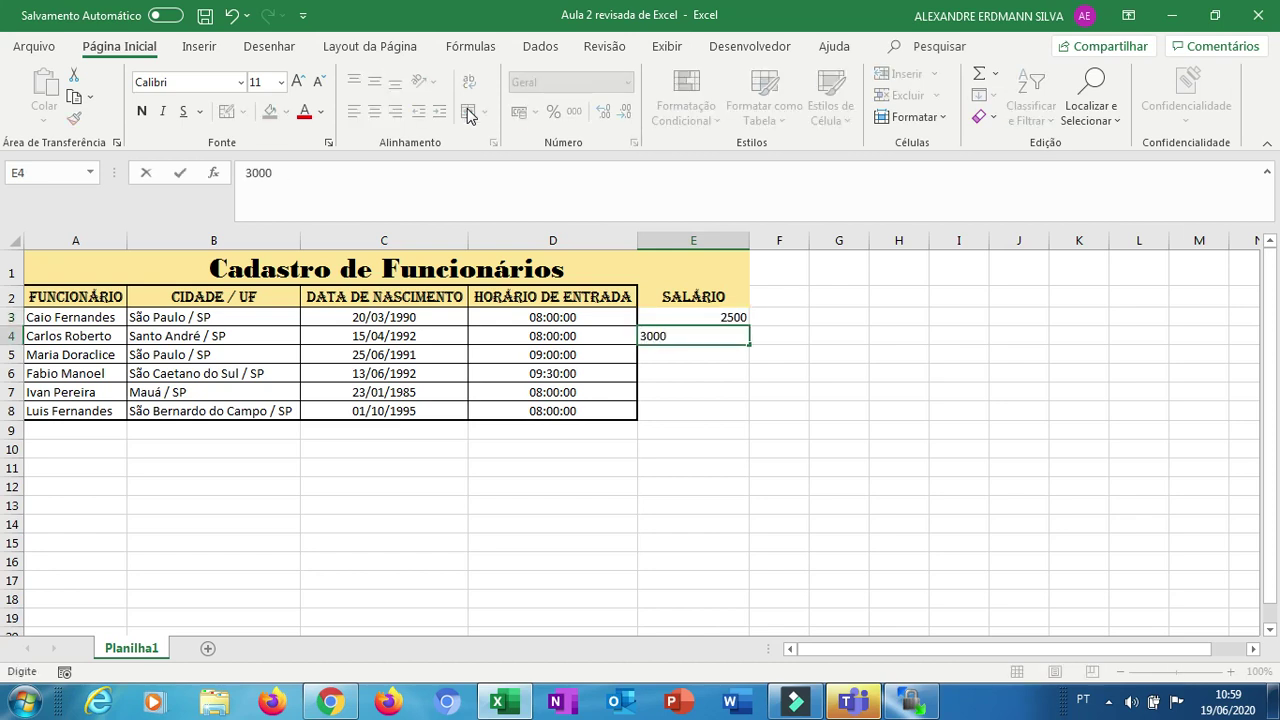
type(",00")
key("Return")
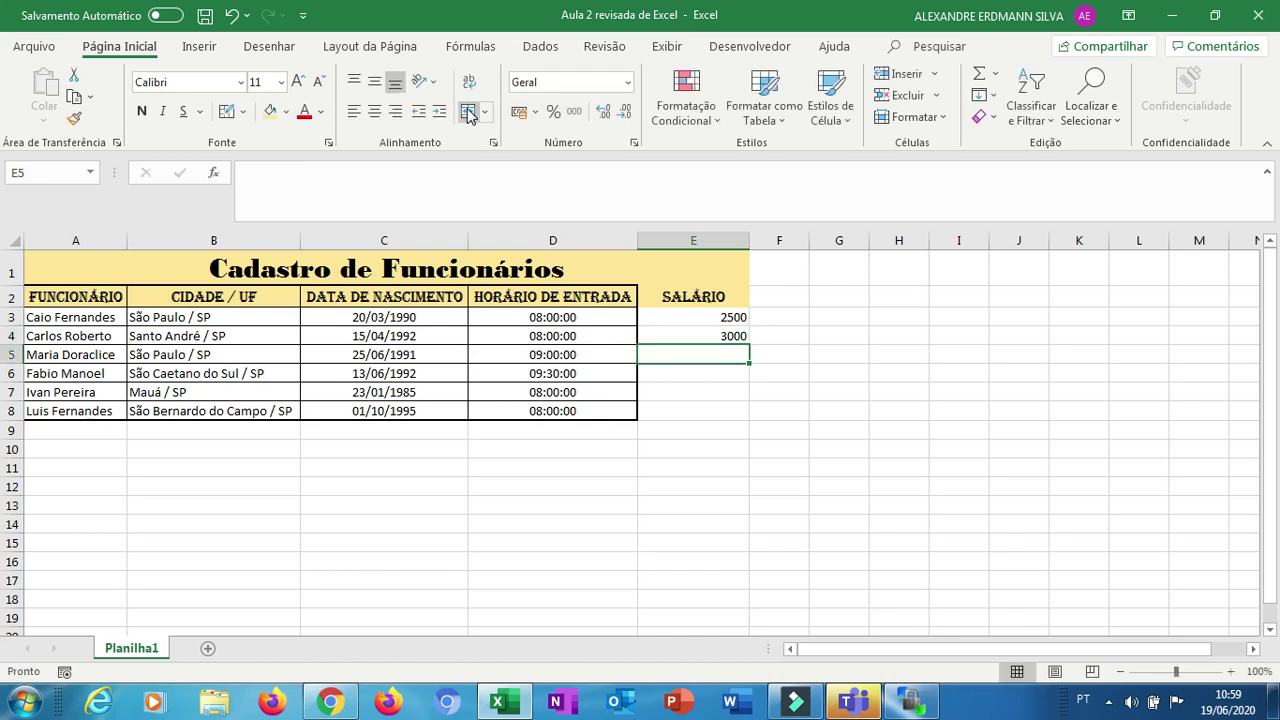
type("32")
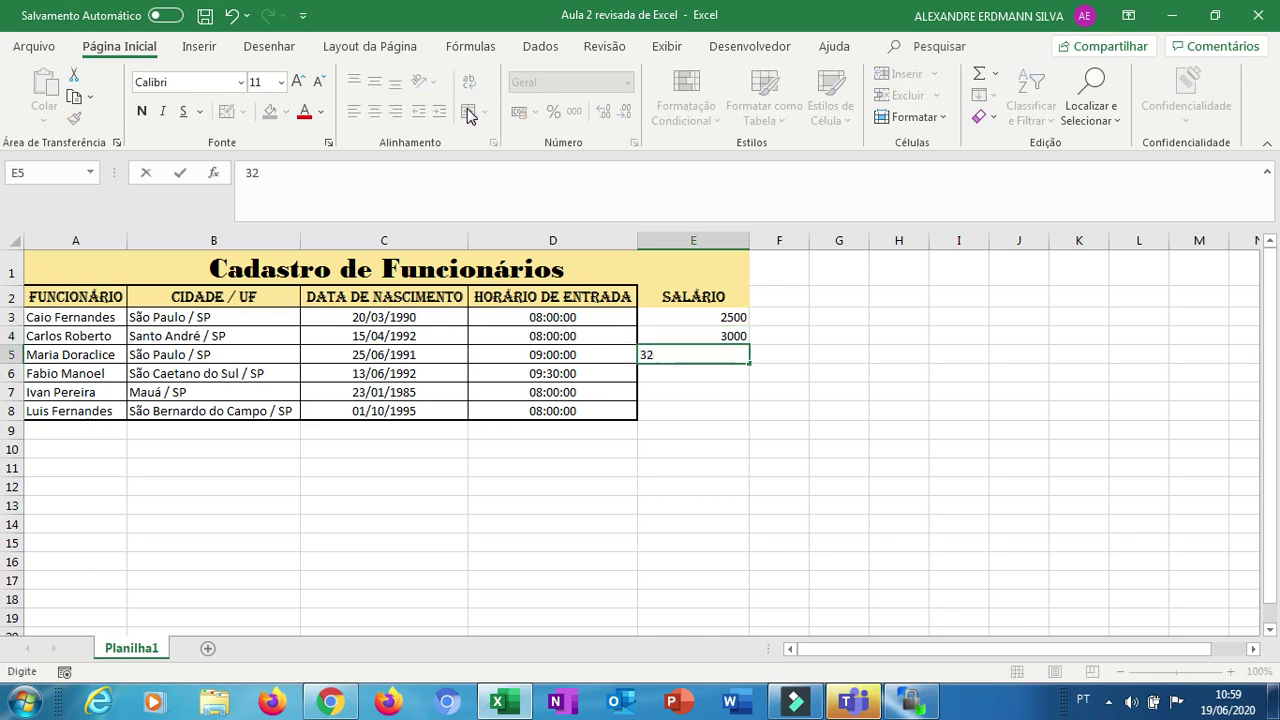
type("50,00")
key("Return")
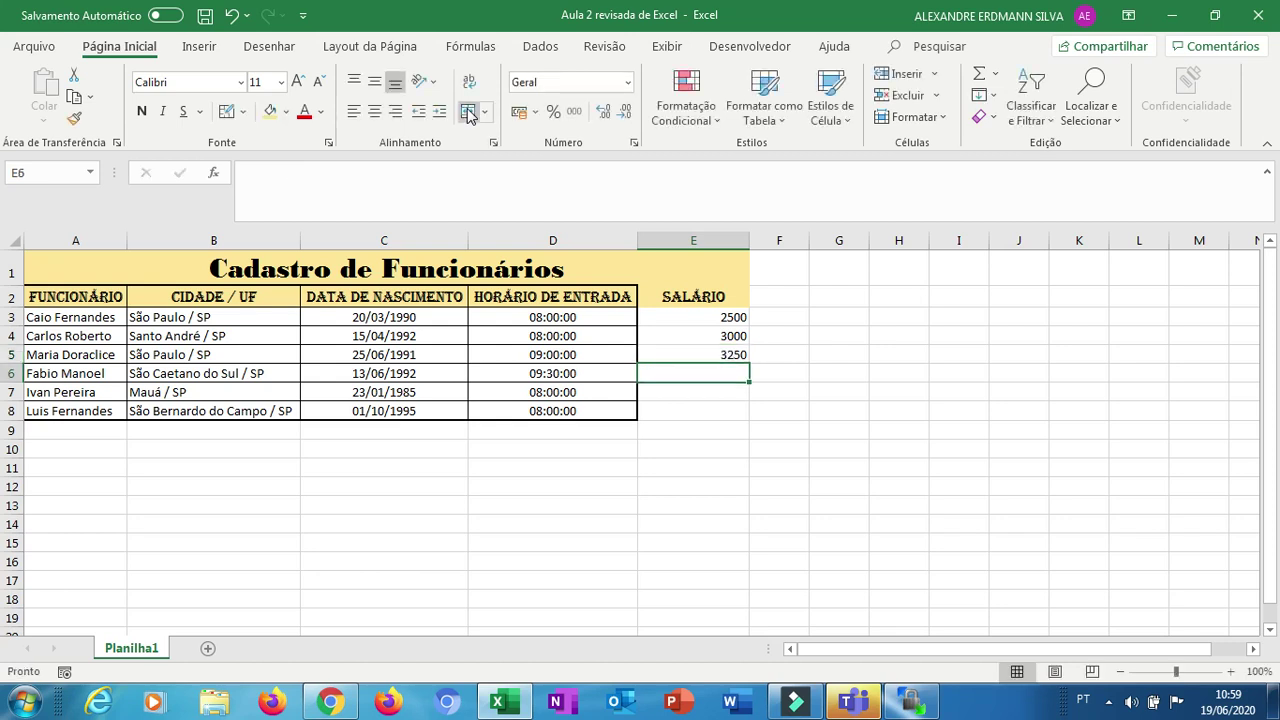
Enter the remaining salaries 1900, 2000 and 2100 in cells E6, E7 and E8
type("19000")
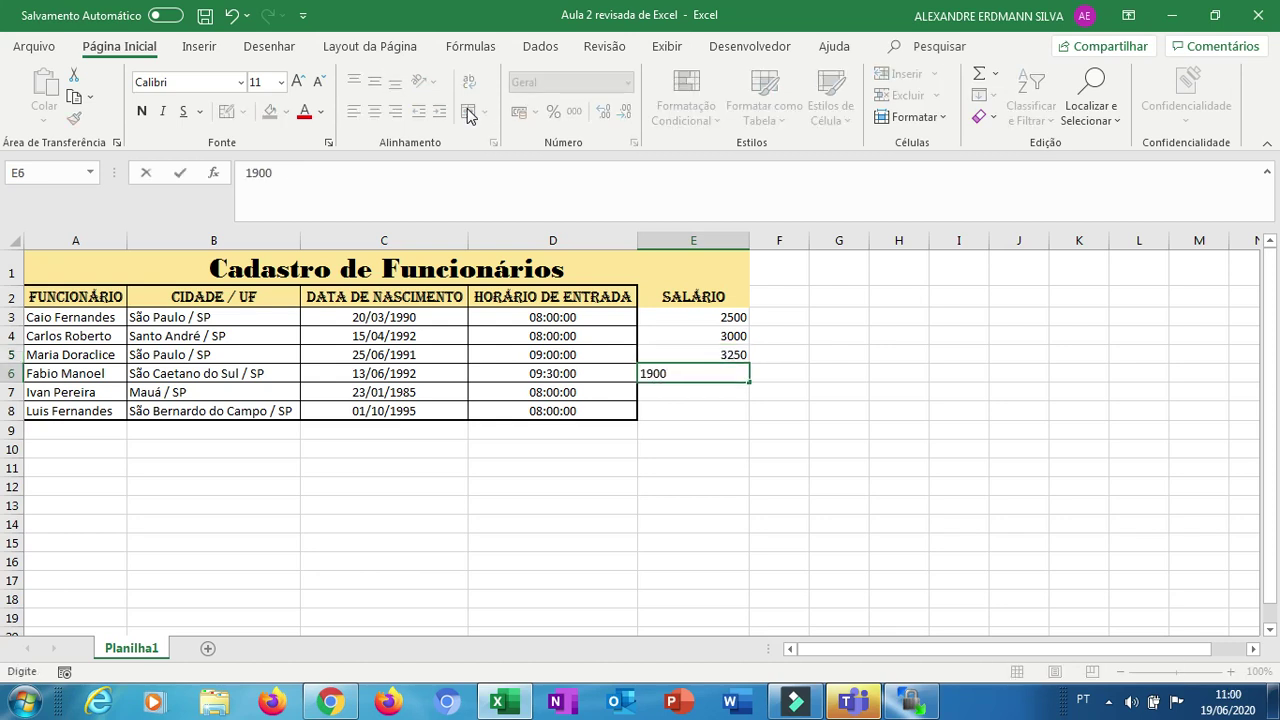
key("BackSpace")
type(",")
key("BackSpace")
key("BackSpace")
type("0")
key("Return")
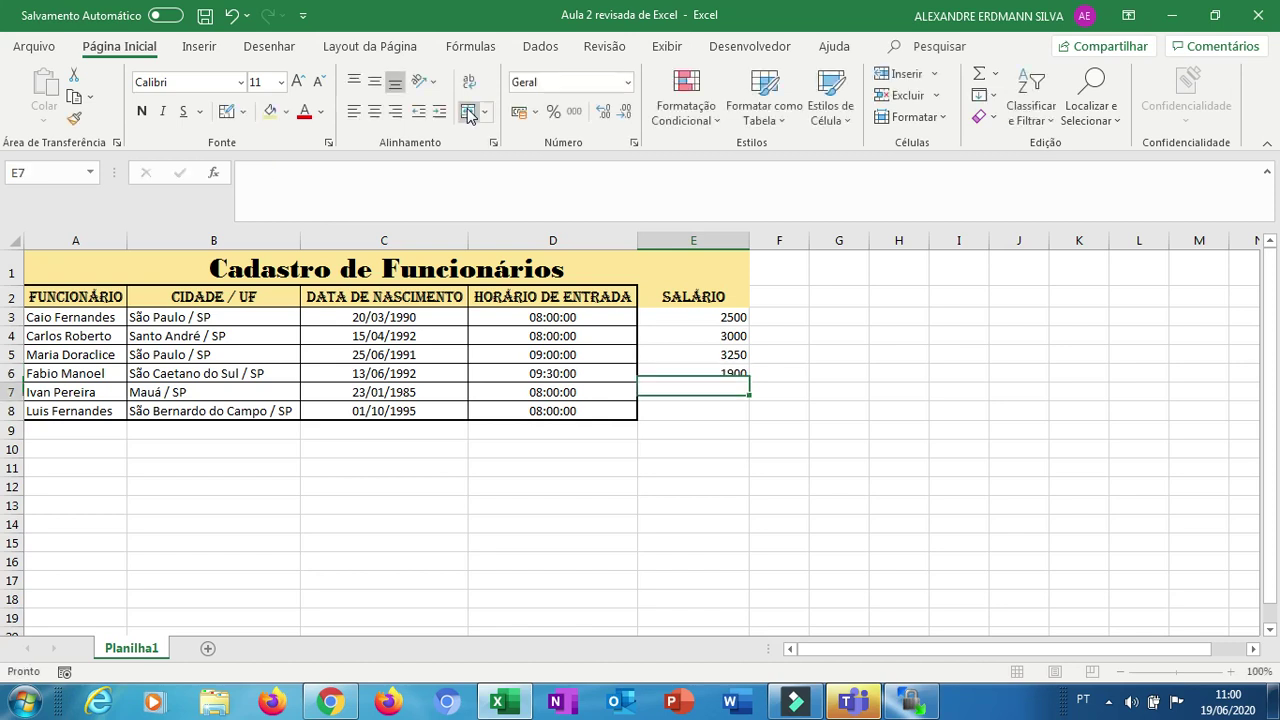
type("2000")
key("Return")
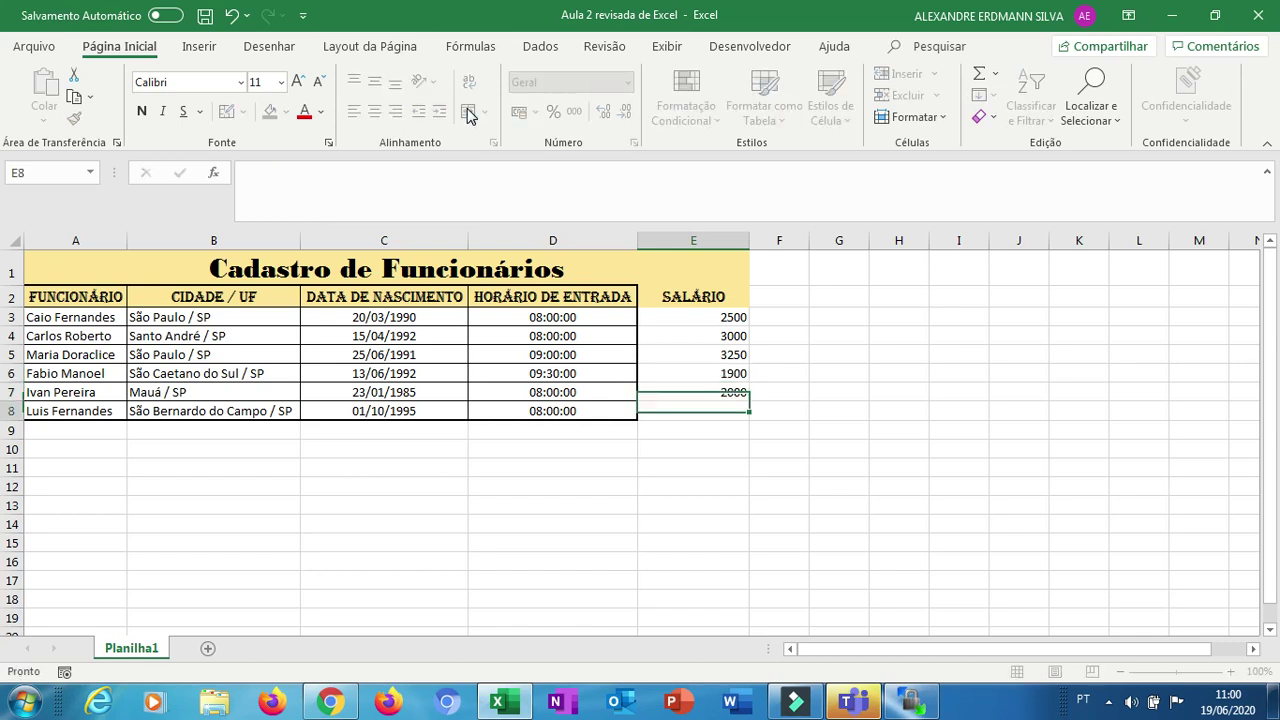
type("2100")
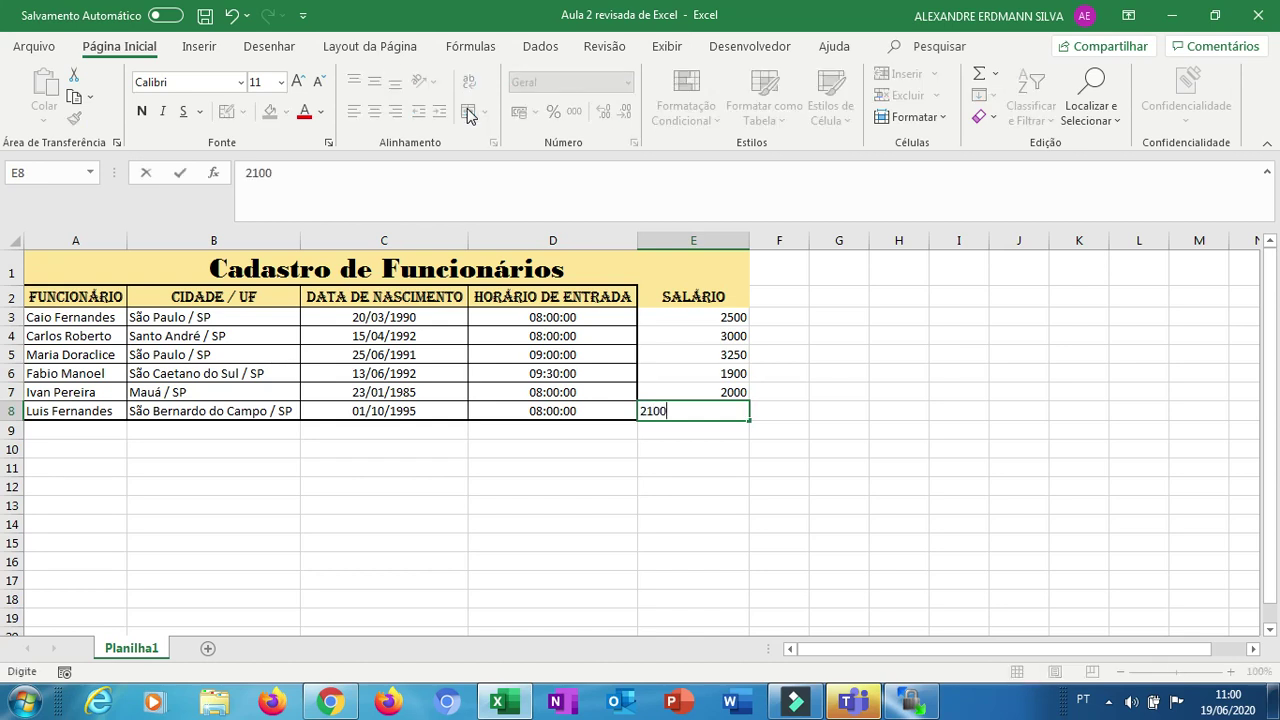
key("Return")
Format the salaries in E3:E8 with the Moeda (currency) number format
key("Up")
key("Up")
key("Up")
key("Up")
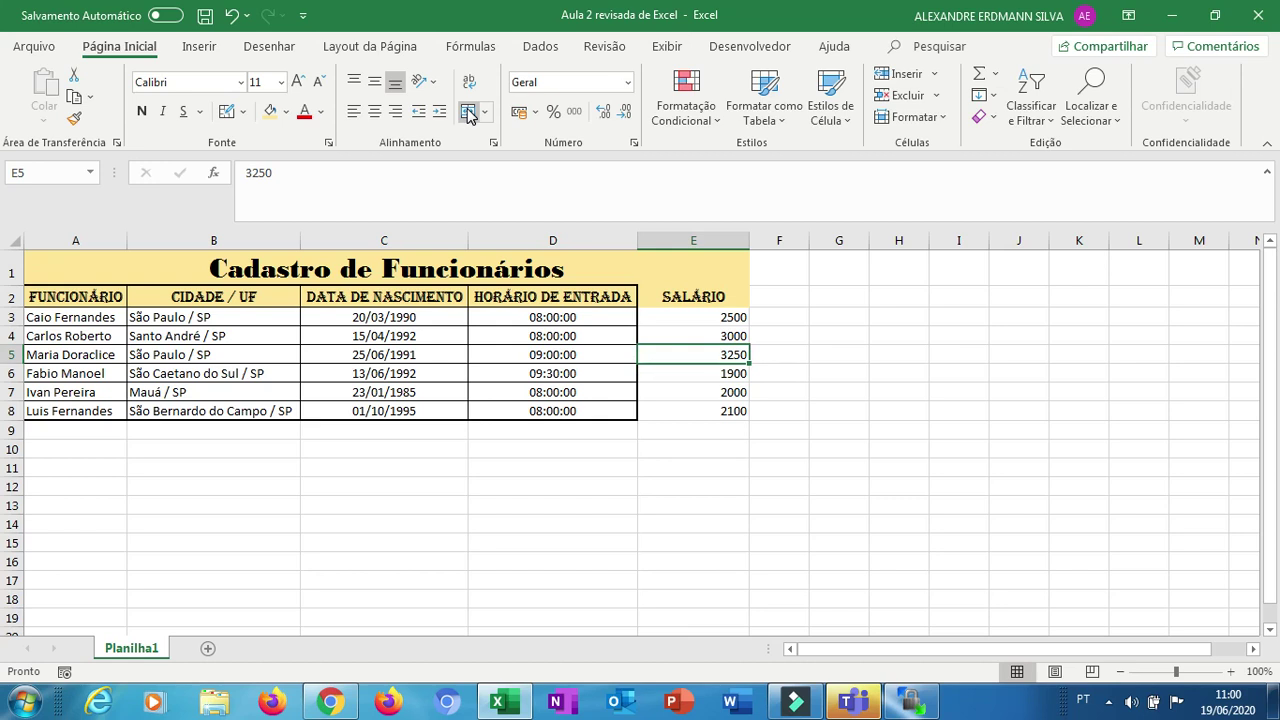
key("Up")
key("Up")
key("shift+Down")
key("shift+Down")
key("shift+Down")
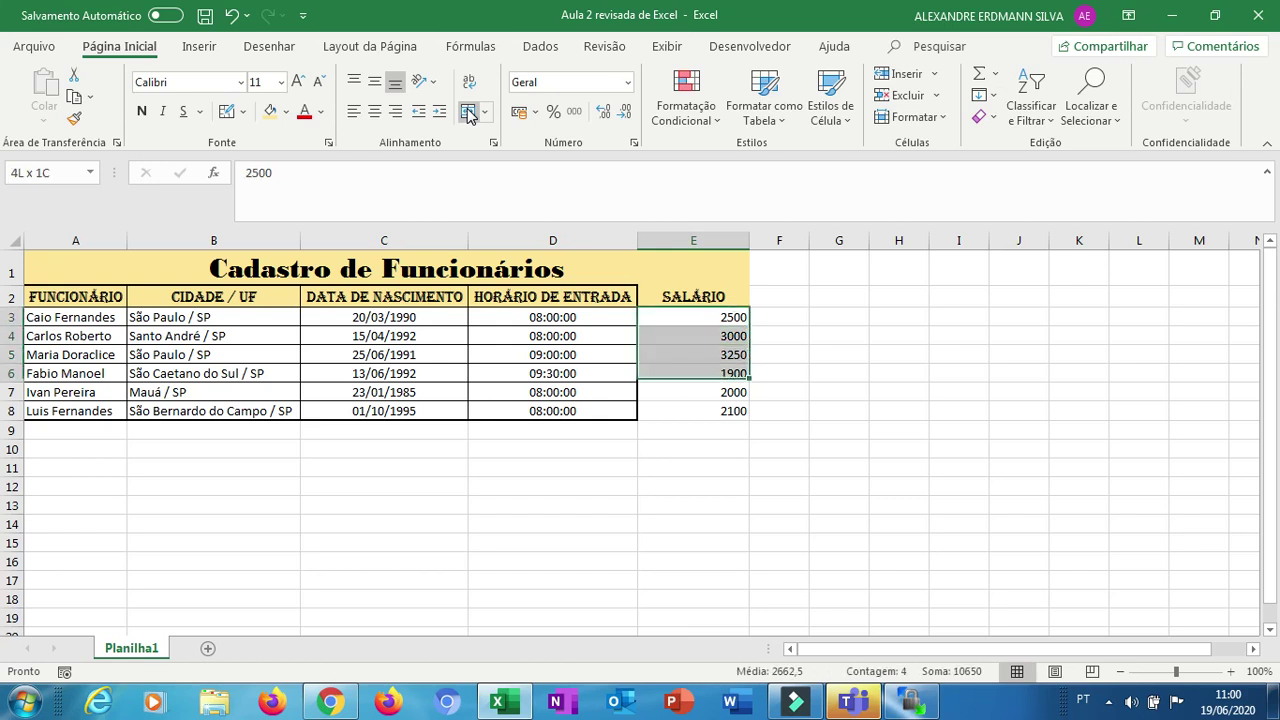
key("shift+Down")
key("shift+Down")
key("shift+Down")
key("shift+Up")
key("shift+Up")
key("shift+Up")
key("shift+Down")
key("shift+Down")
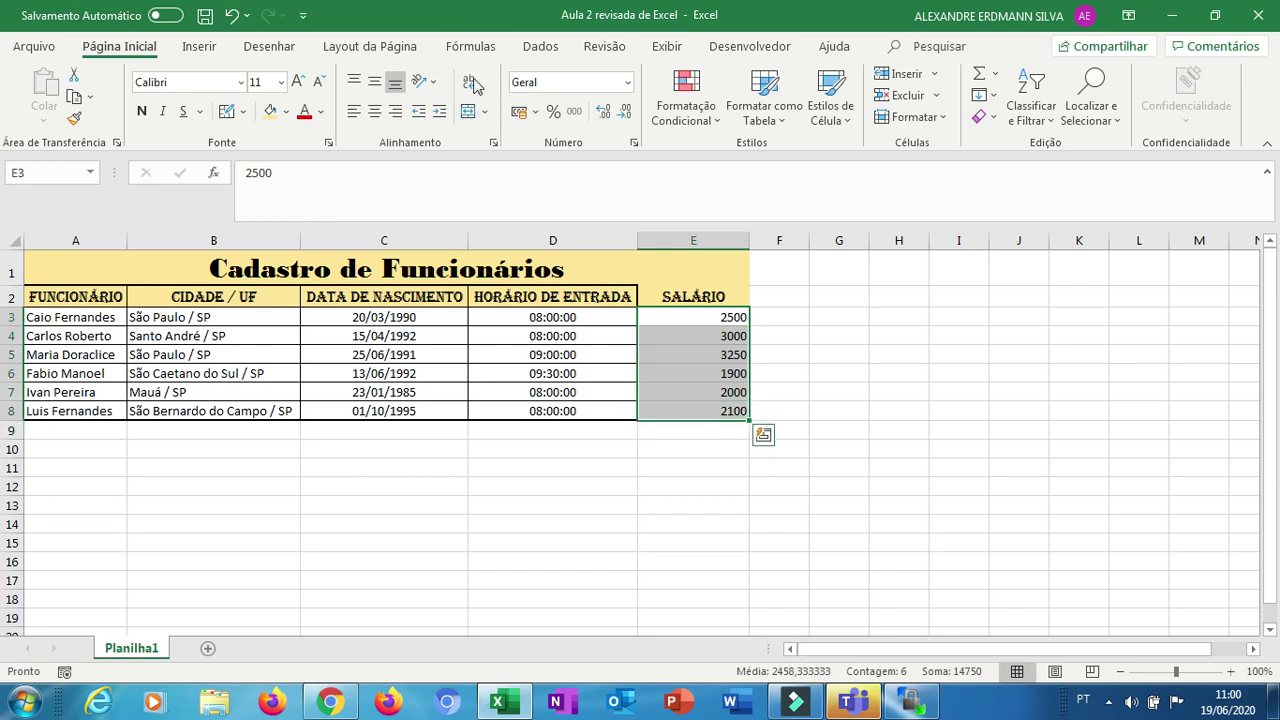
left_click(627, 85)
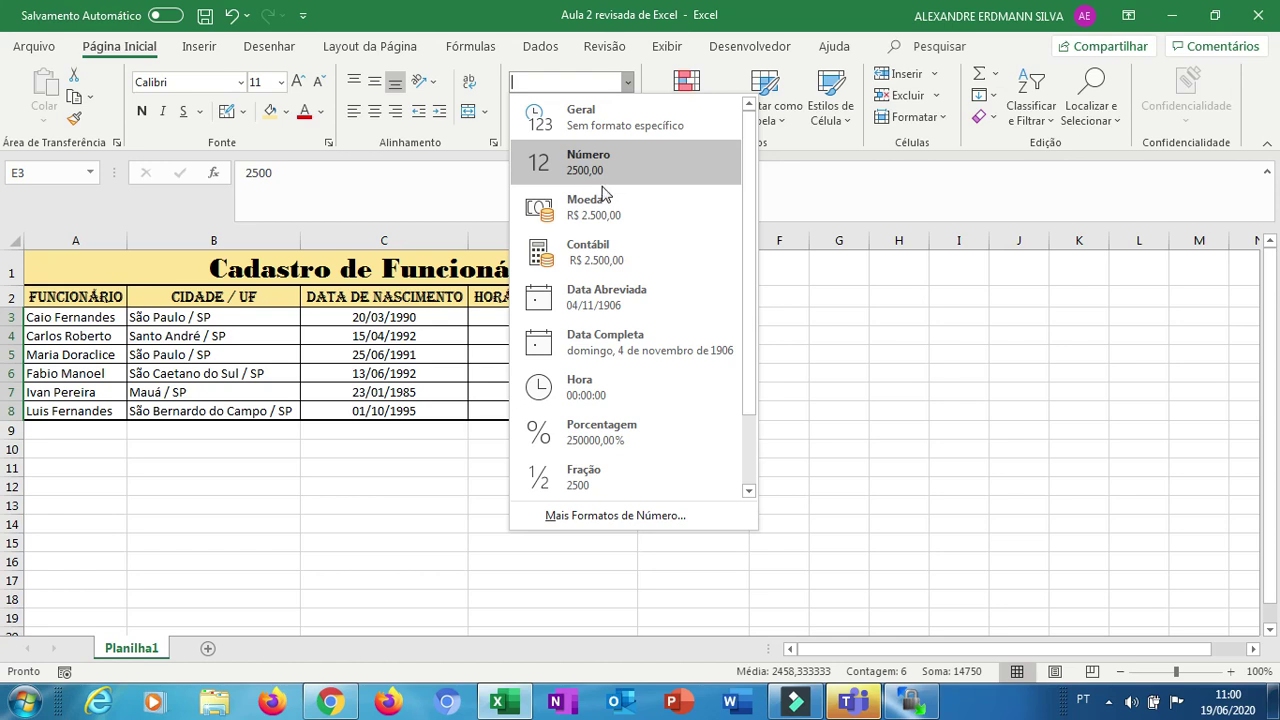
left_click(601, 212)
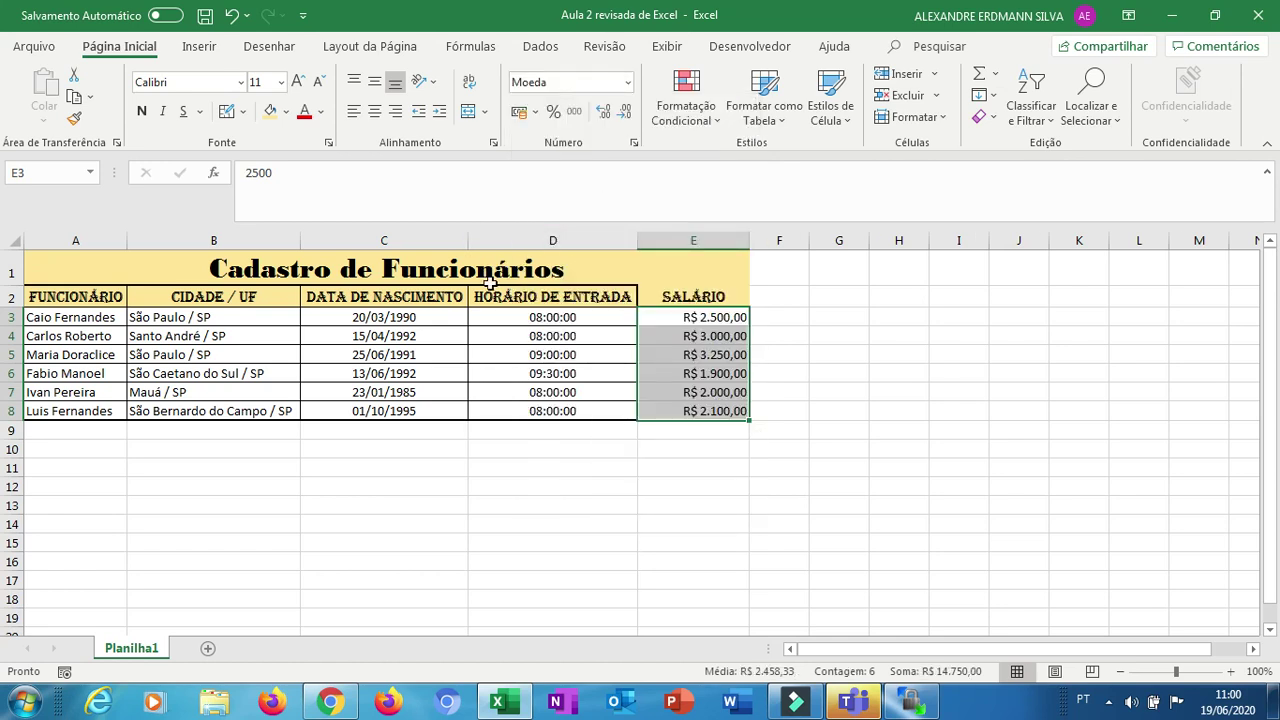
left_click(489, 300)
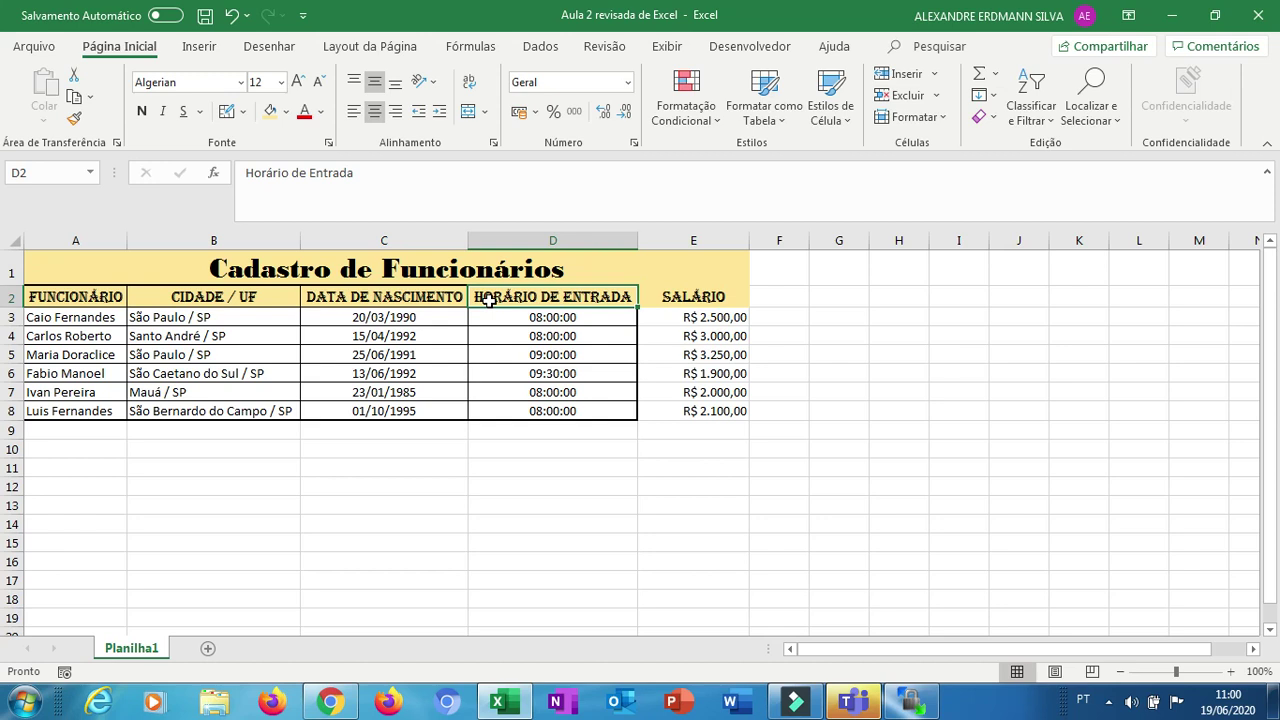
key("shift+Right")
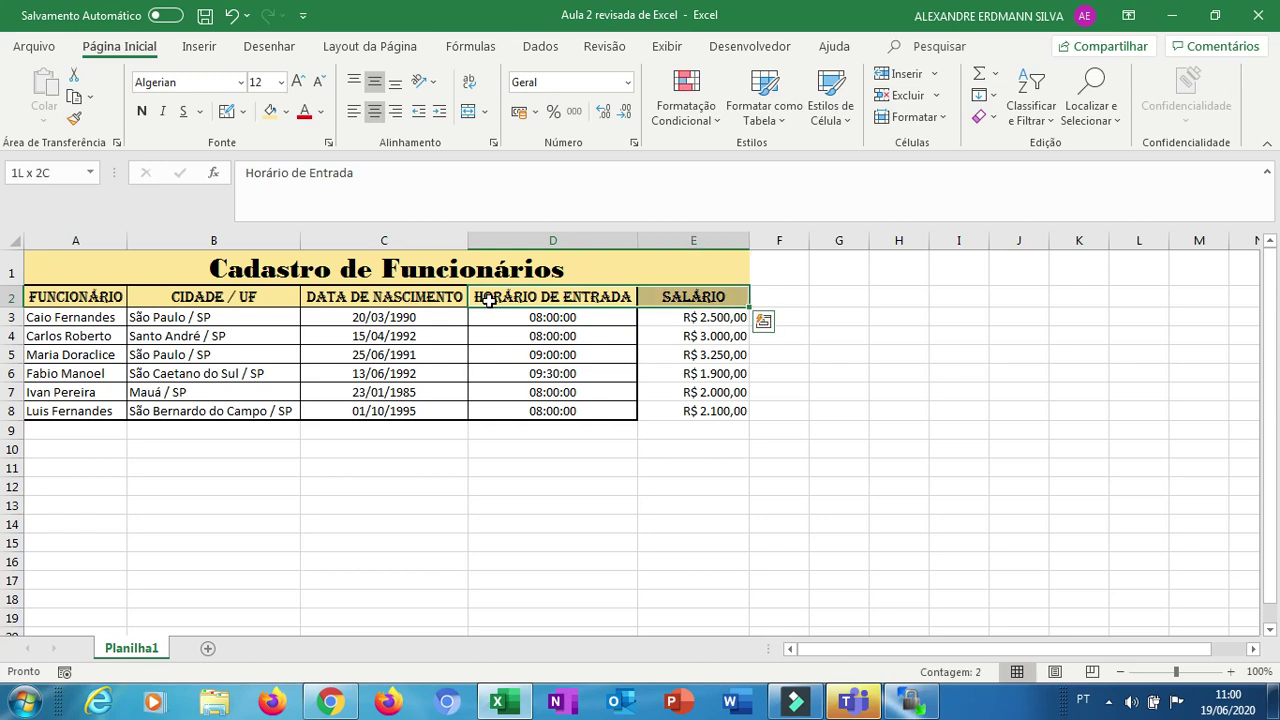
key("shift+Down")
key("shift+Down")
key("shift+Down")
key("shift+Down")
key("shift+Down")
key("shift+Down")
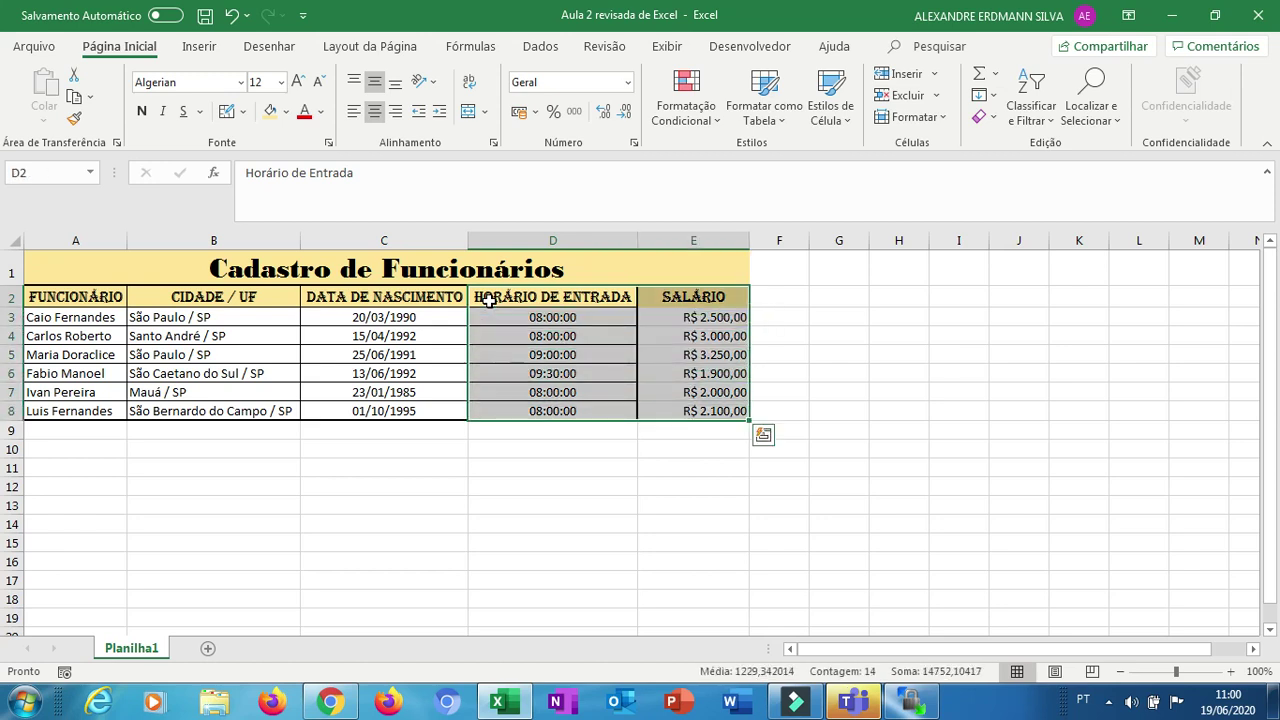
left_click(330, 145)
left_click(532, 56)
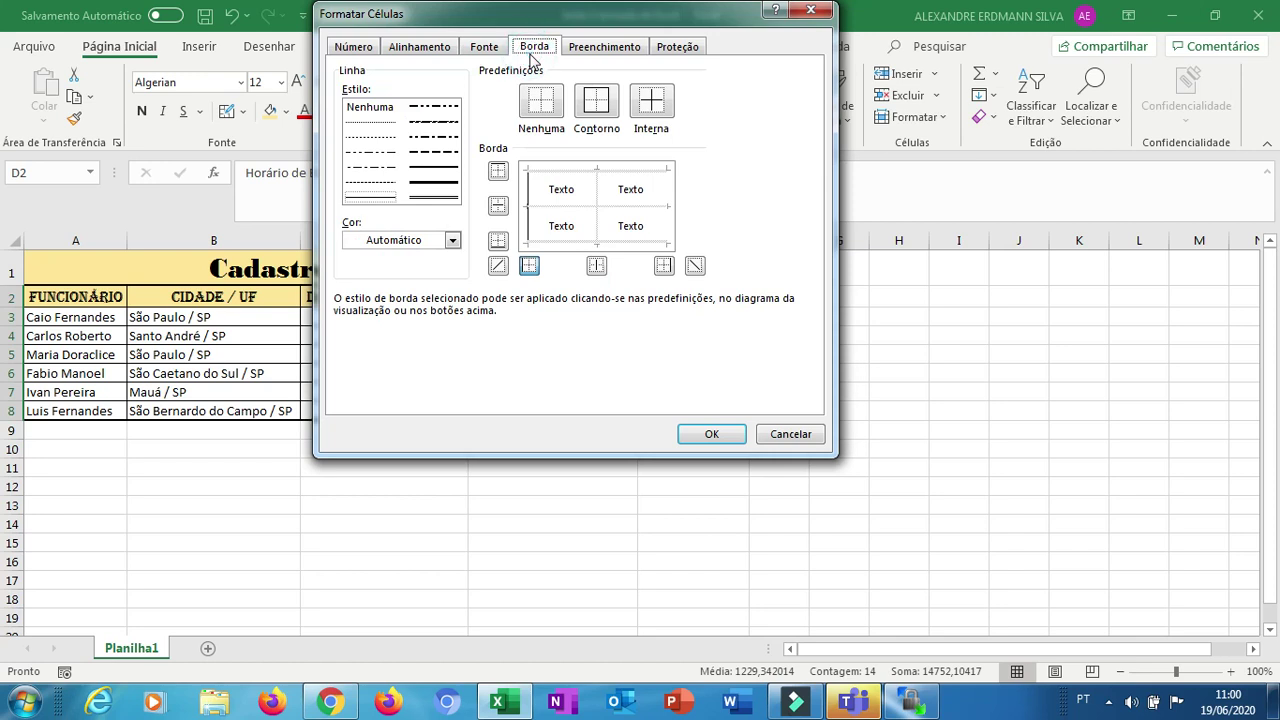
left_click(436, 182)
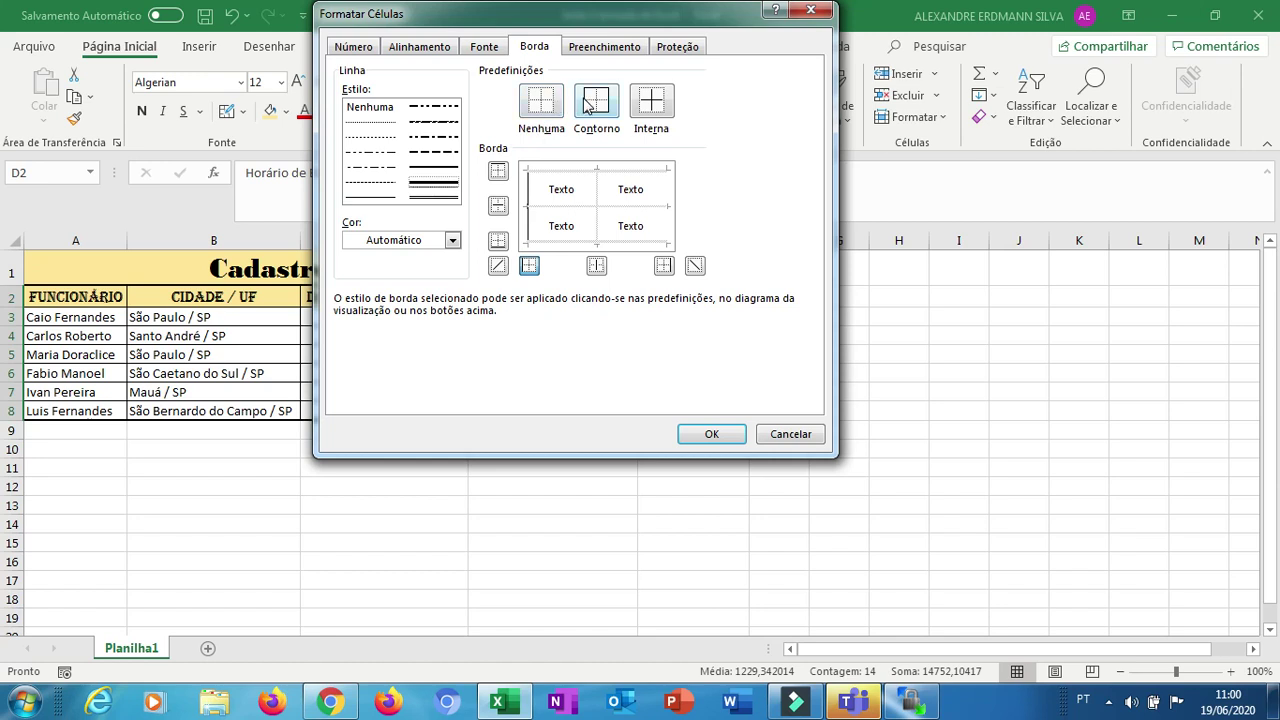
key("Escape")
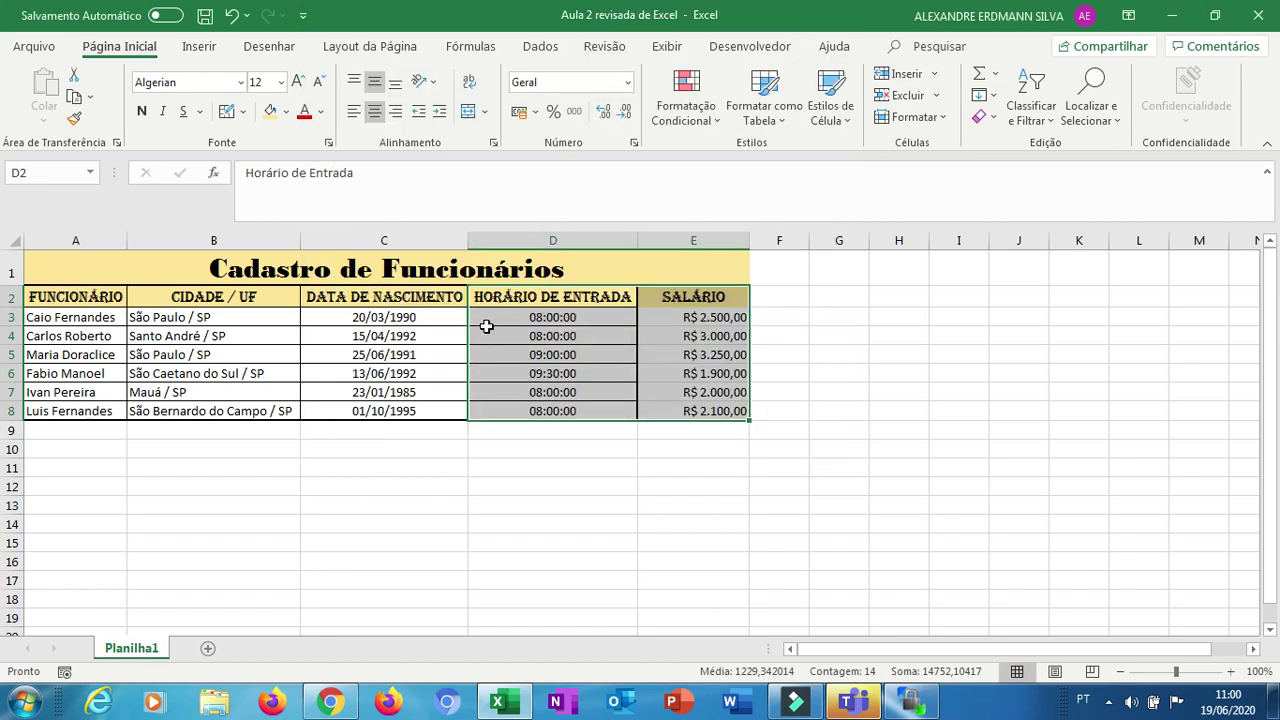
Apply a thick outline border and thin inside borders to the whole table range A2:E8
left_click(93, 300)
key("ctrl+shift+Right")
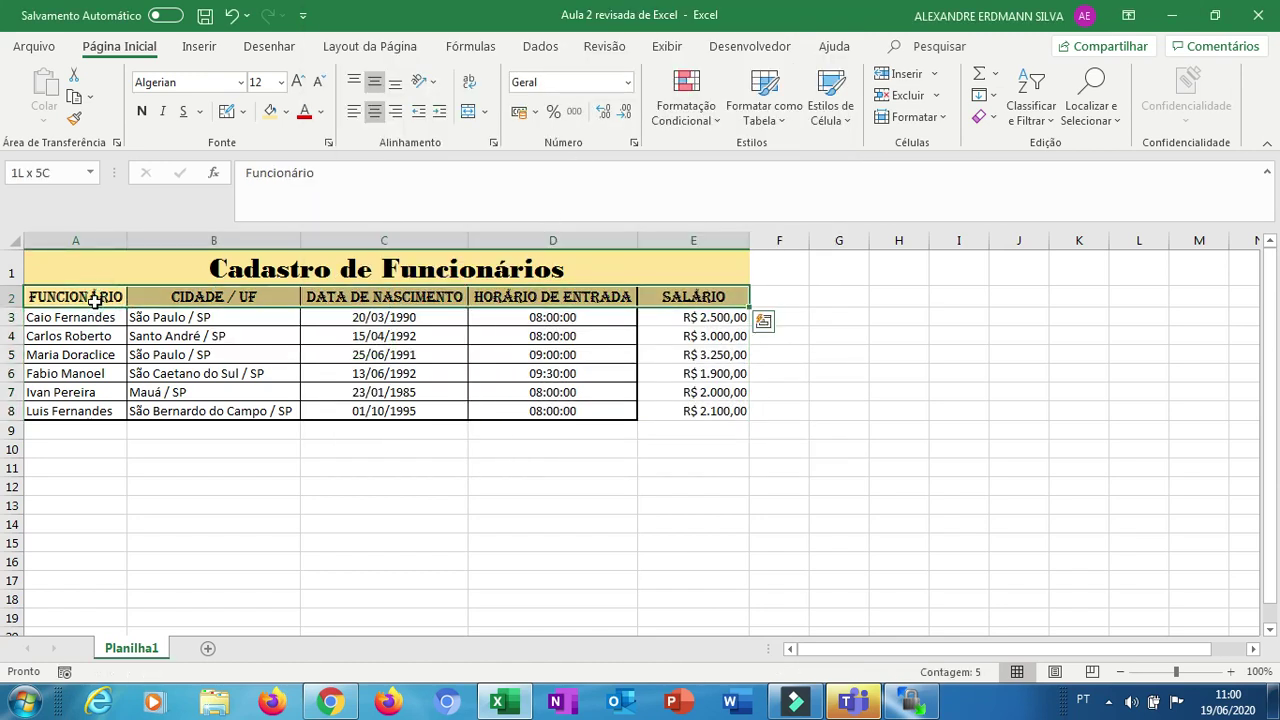
key("ctrl+shift+Down")
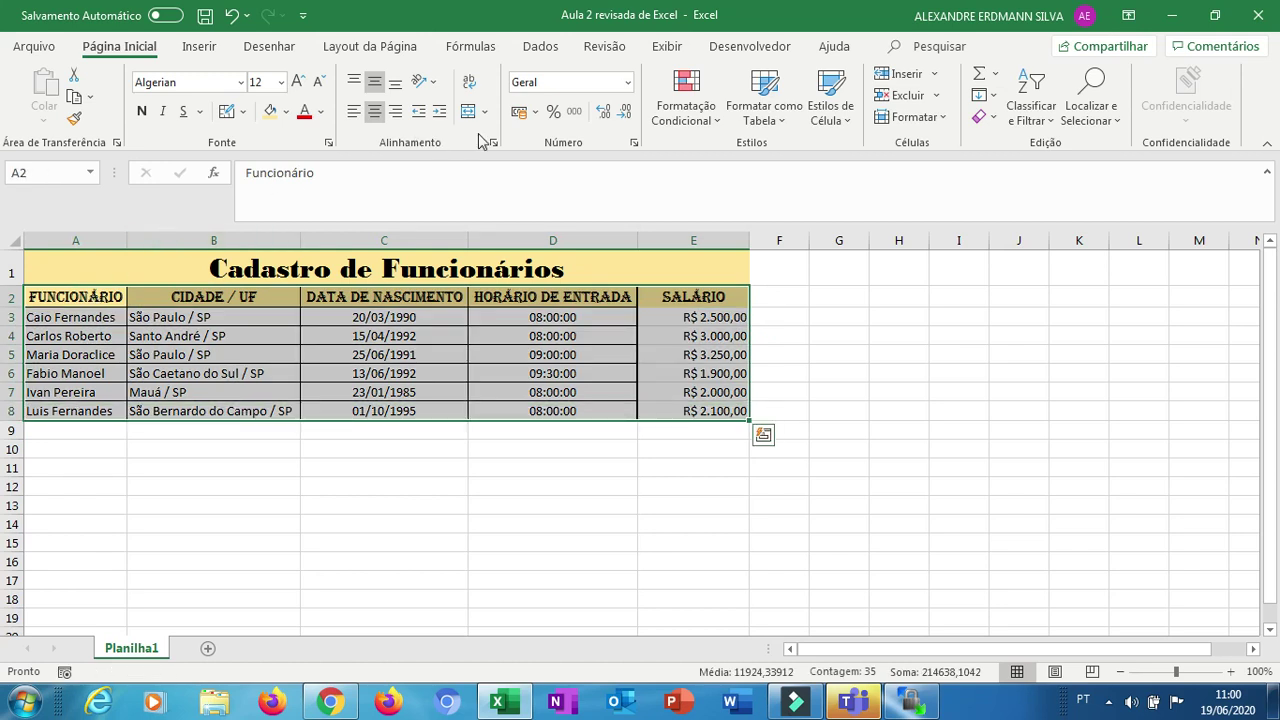
left_click(493, 143)
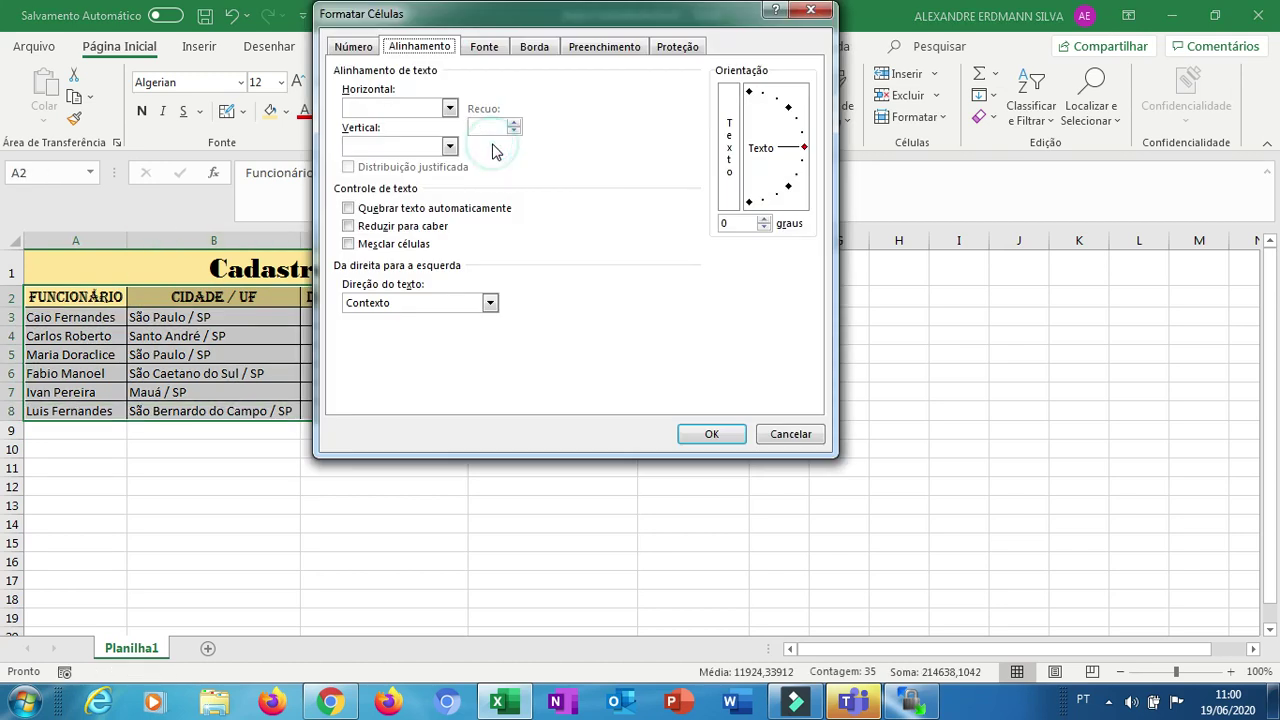
left_click(515, 48)
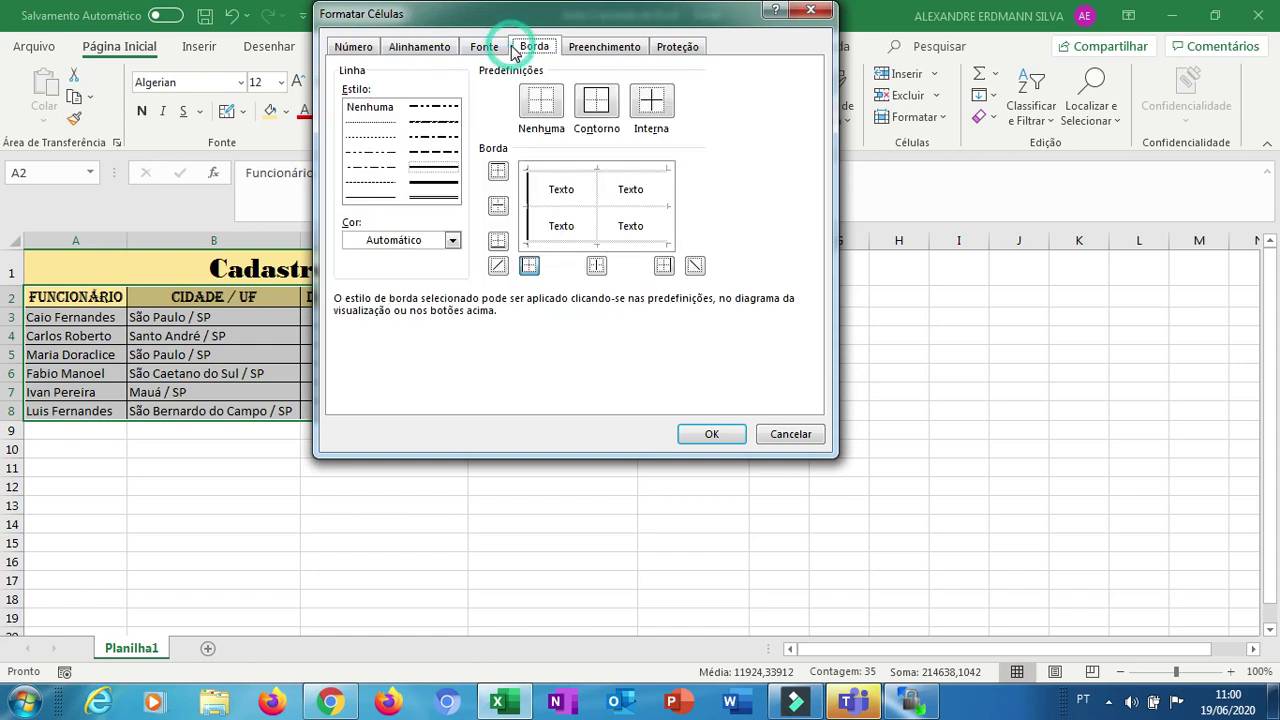
left_click(450, 183)
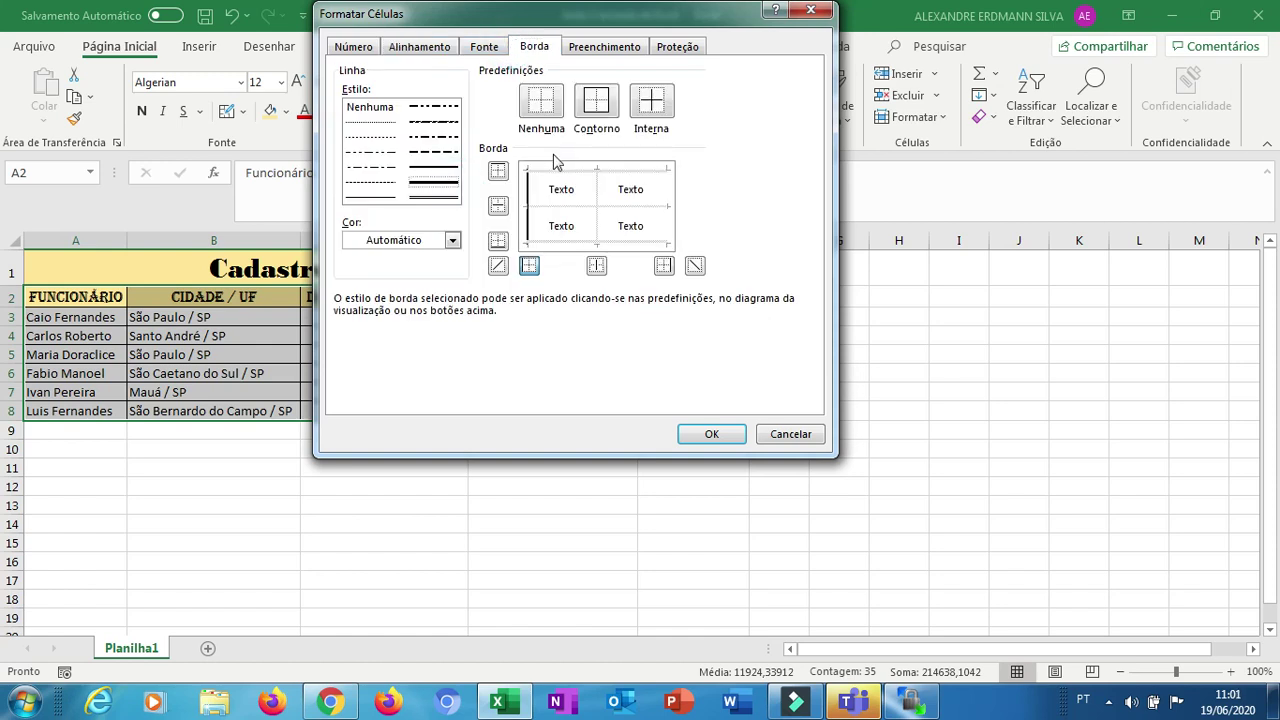
left_click(594, 104)
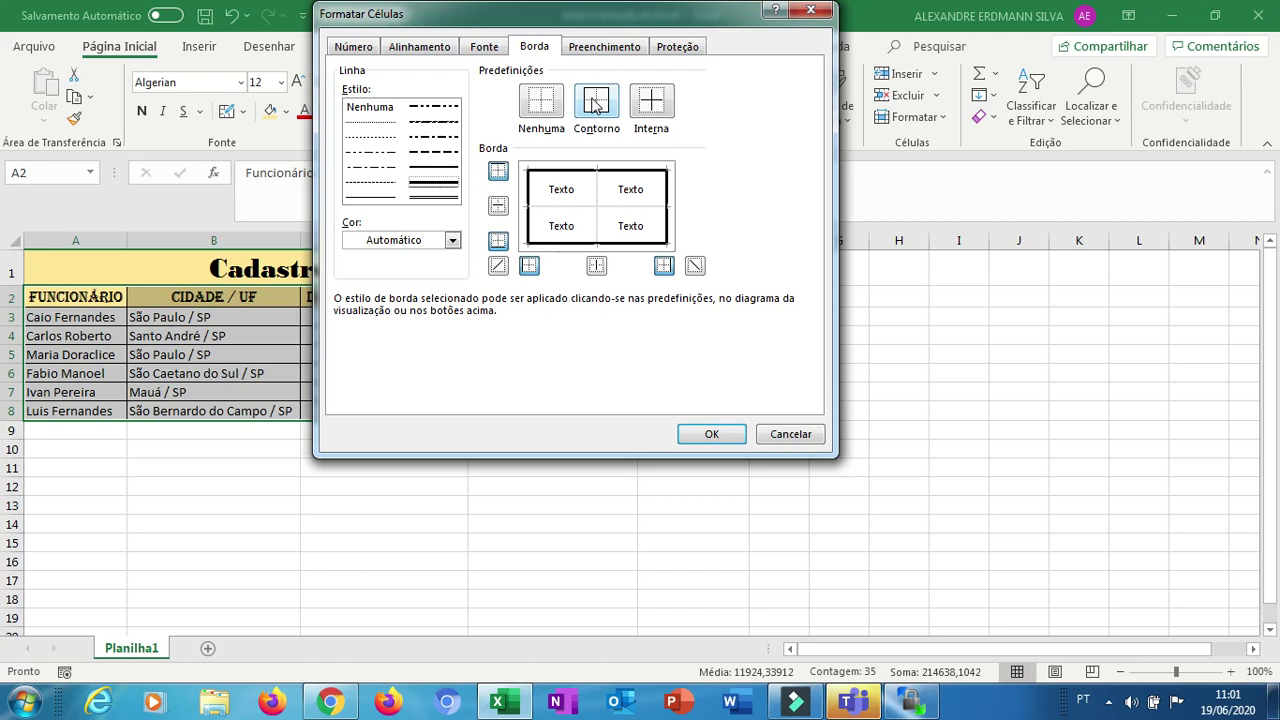
left_click(374, 198)
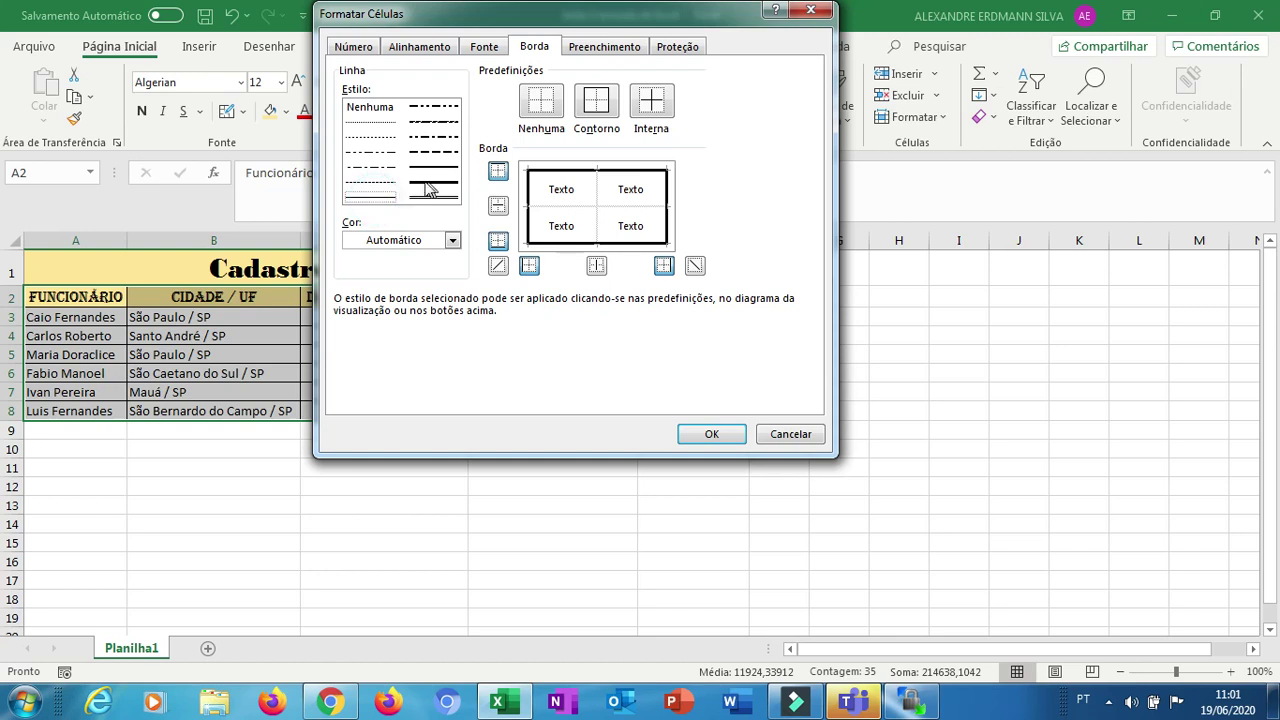
left_click(648, 104)
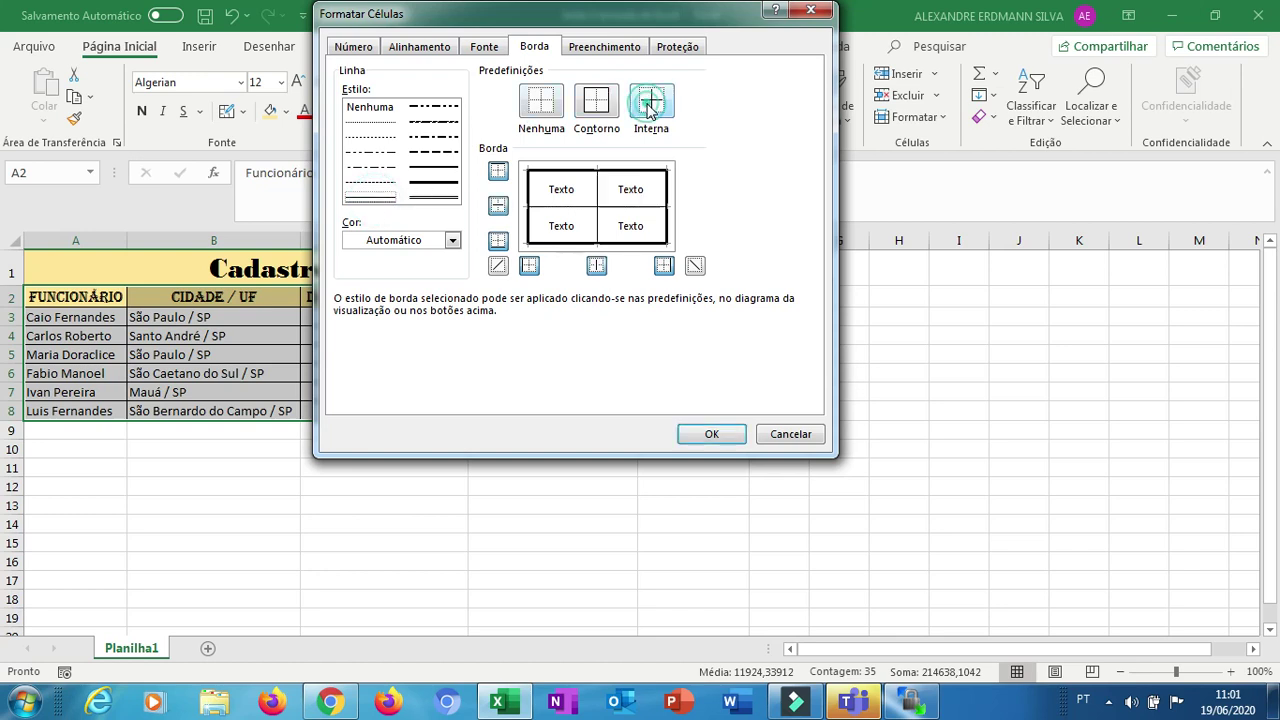
left_click(712, 438)
left_click(815, 432)
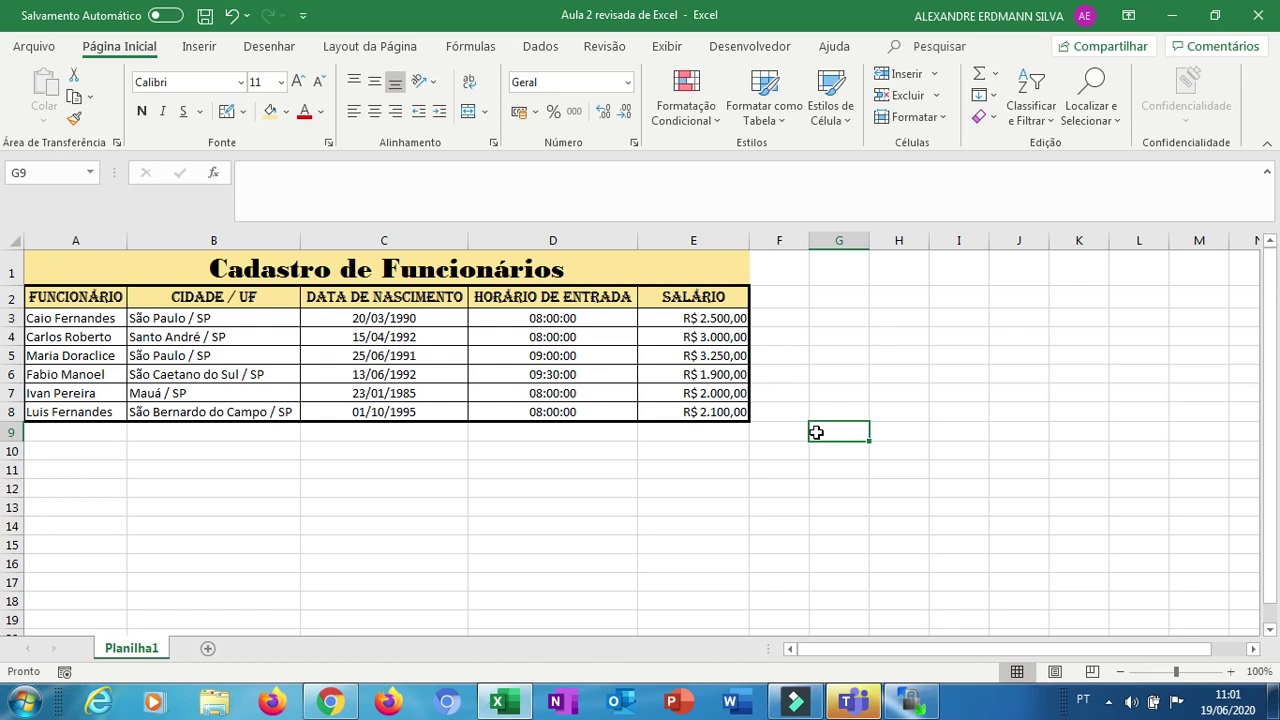
Make the Data de Nascimento header in cell C2 bold, italic and underlined
left_click(444, 298)
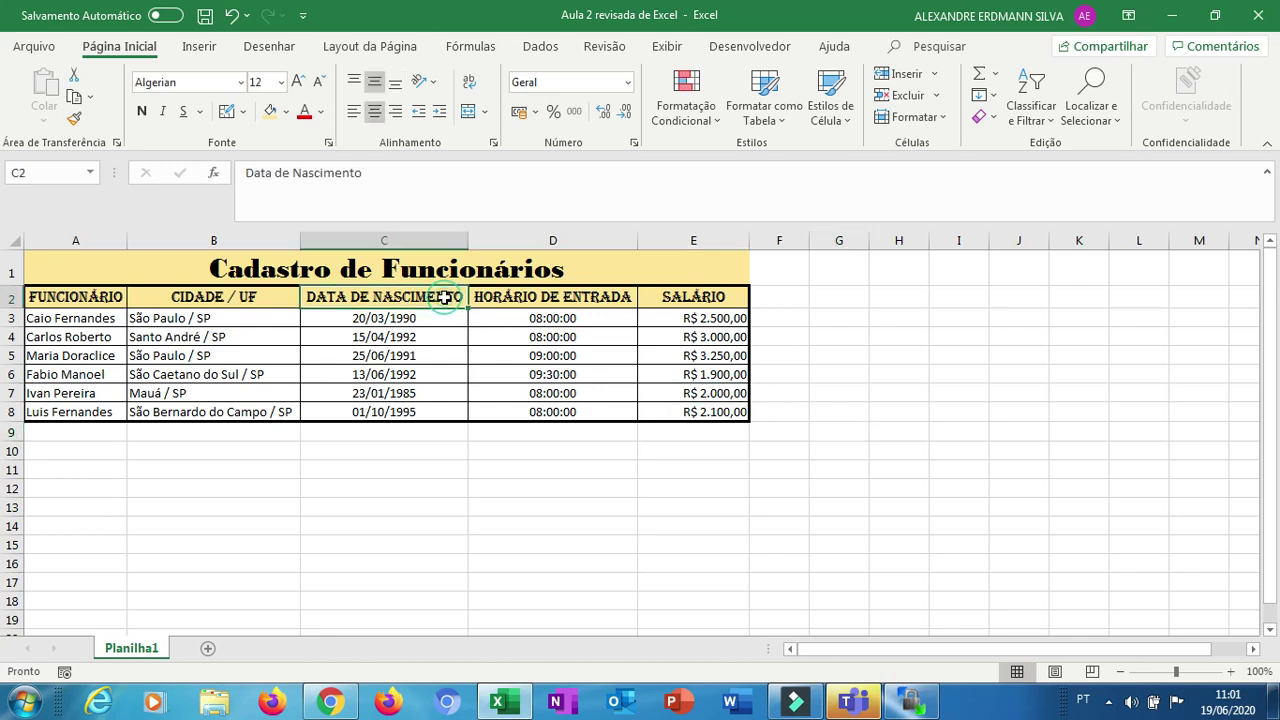
left_click(145, 112)
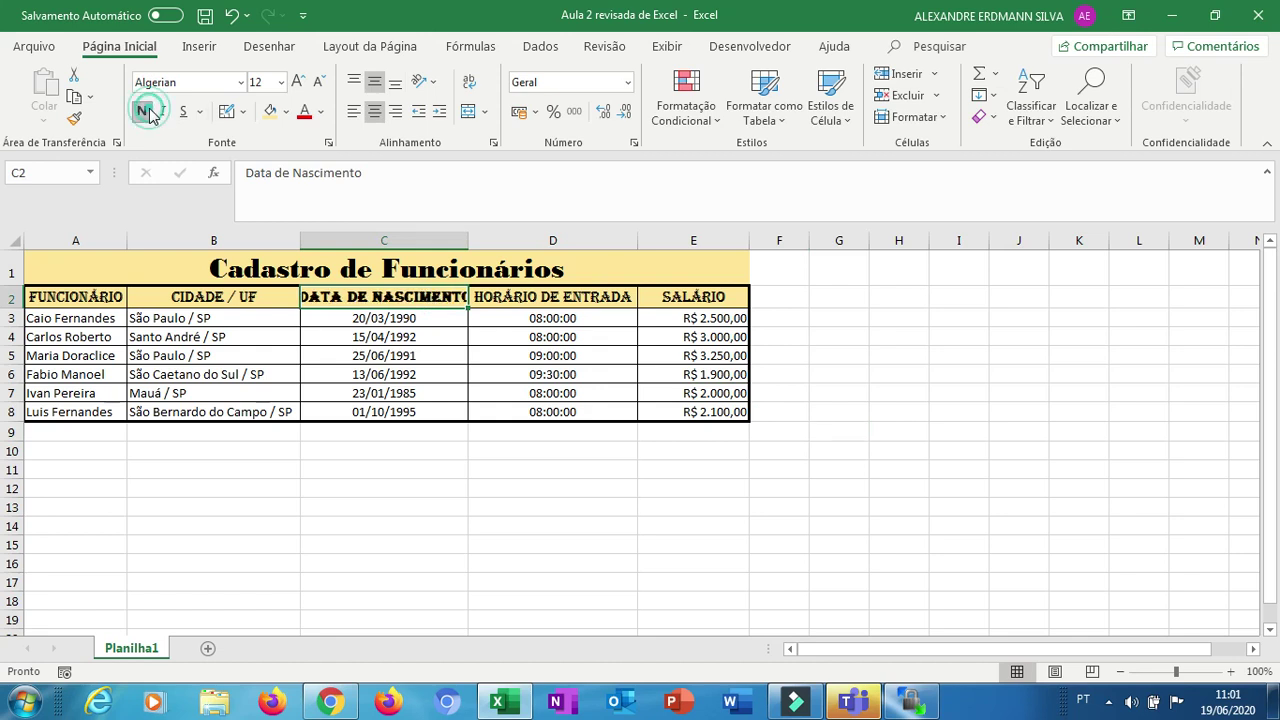
left_click(162, 112)
left_click(184, 114)
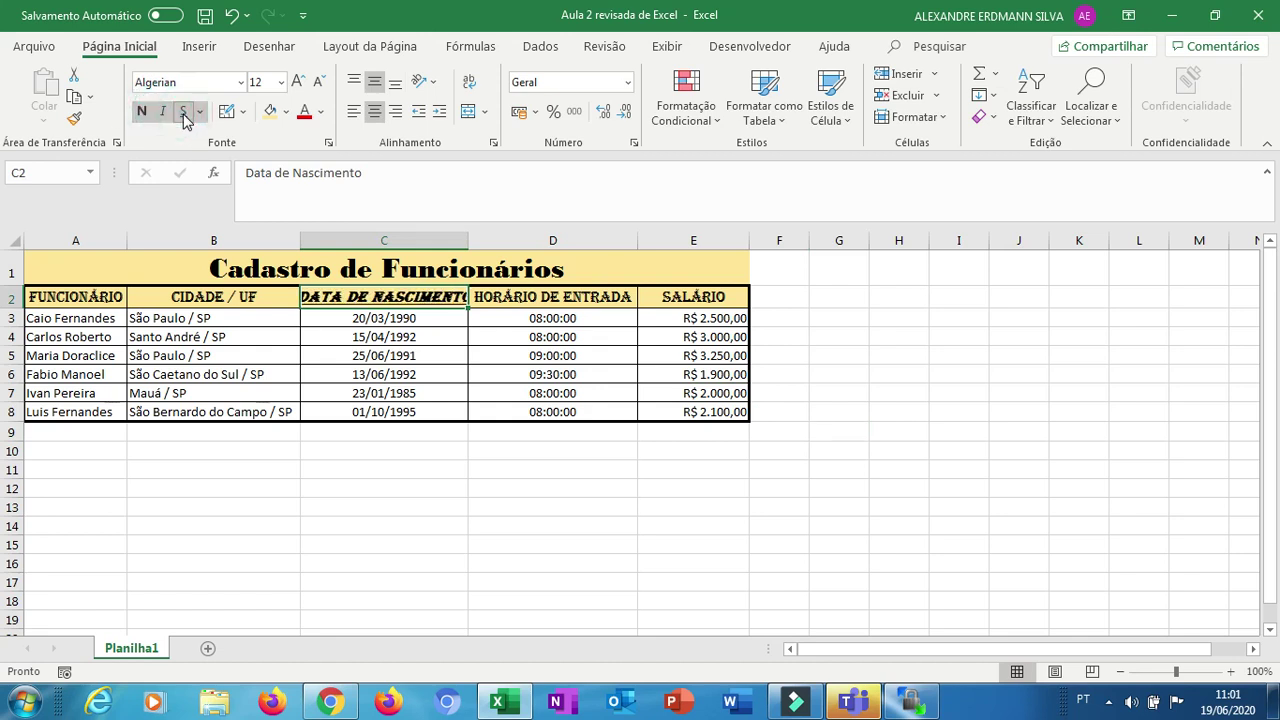
Remove the bold, italic and underline formatting from the Data de Nascimento header in C2
left_click(141, 112)
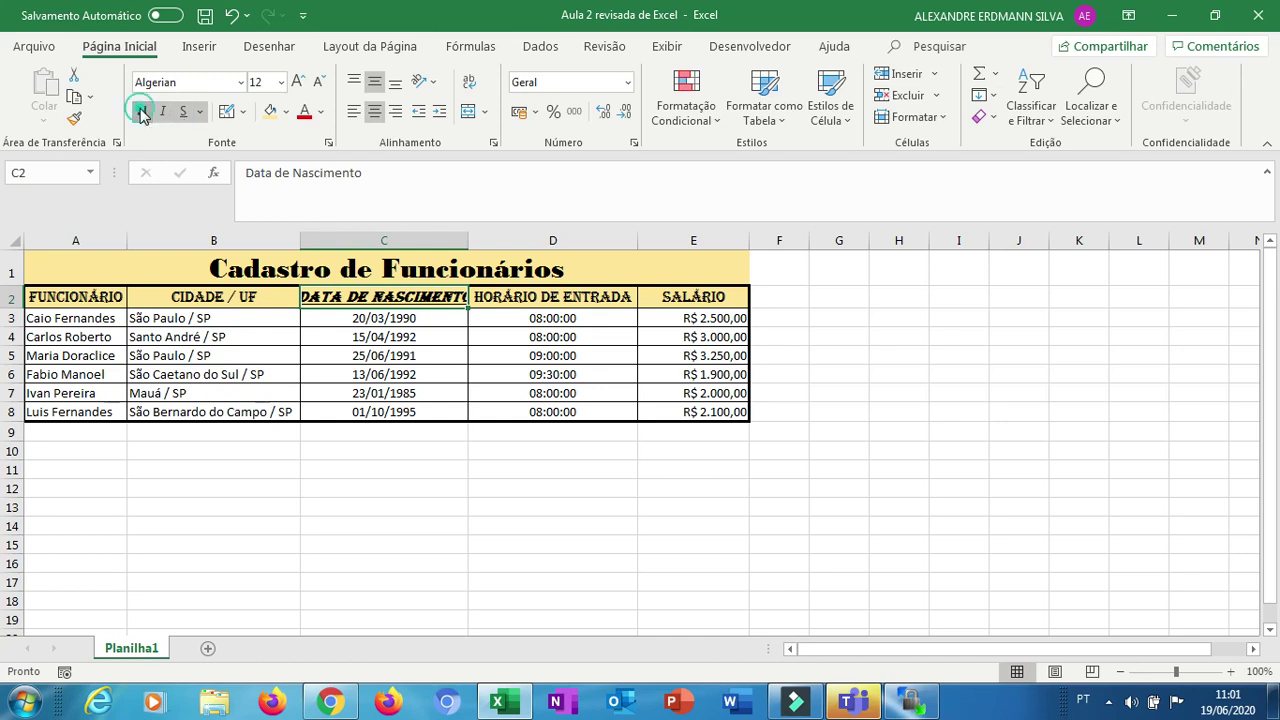
left_click(163, 111)
left_click(183, 114)
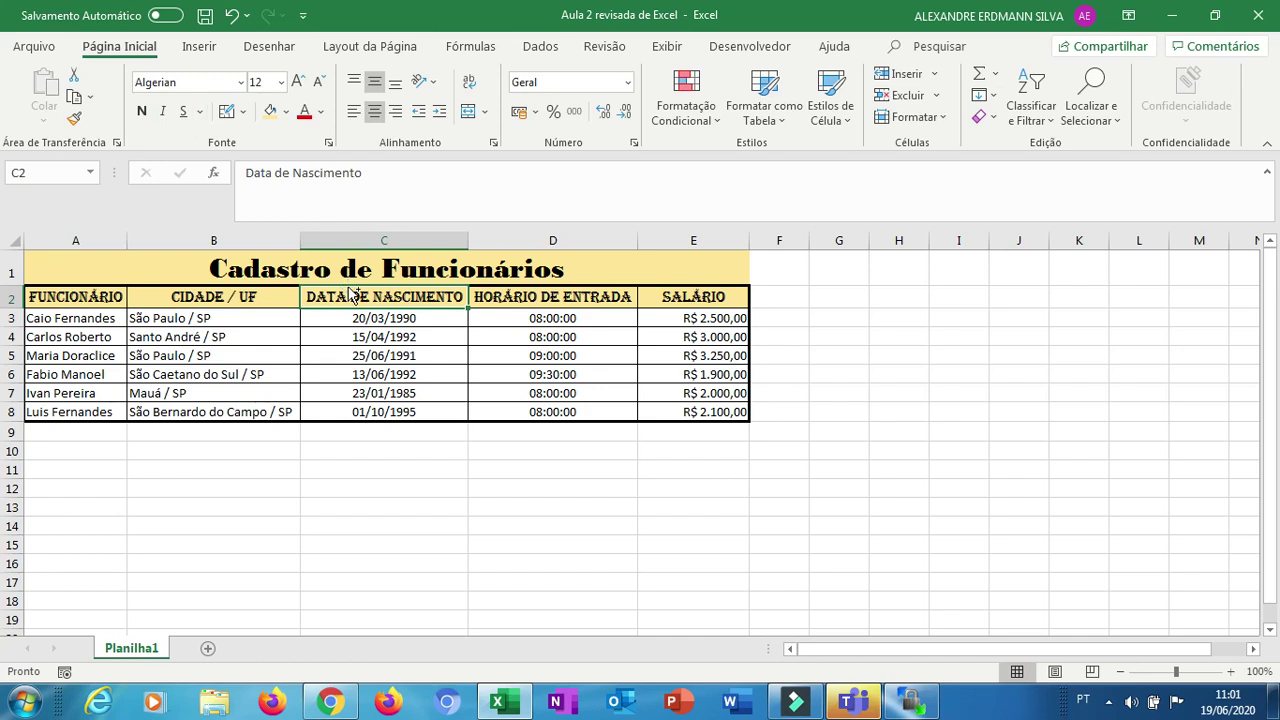
Reapply bold, italic and underline to the Data de Nascimento header in C2
key("ctrl+n")
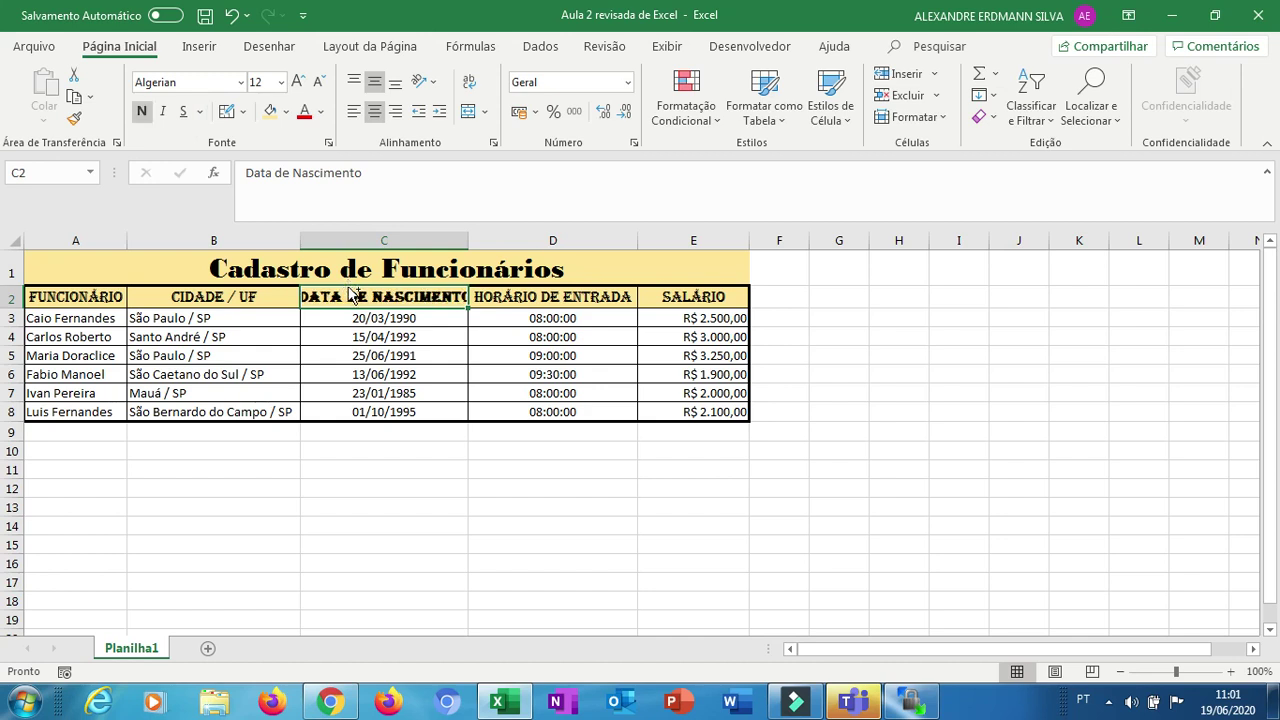
key("ctrl+i")
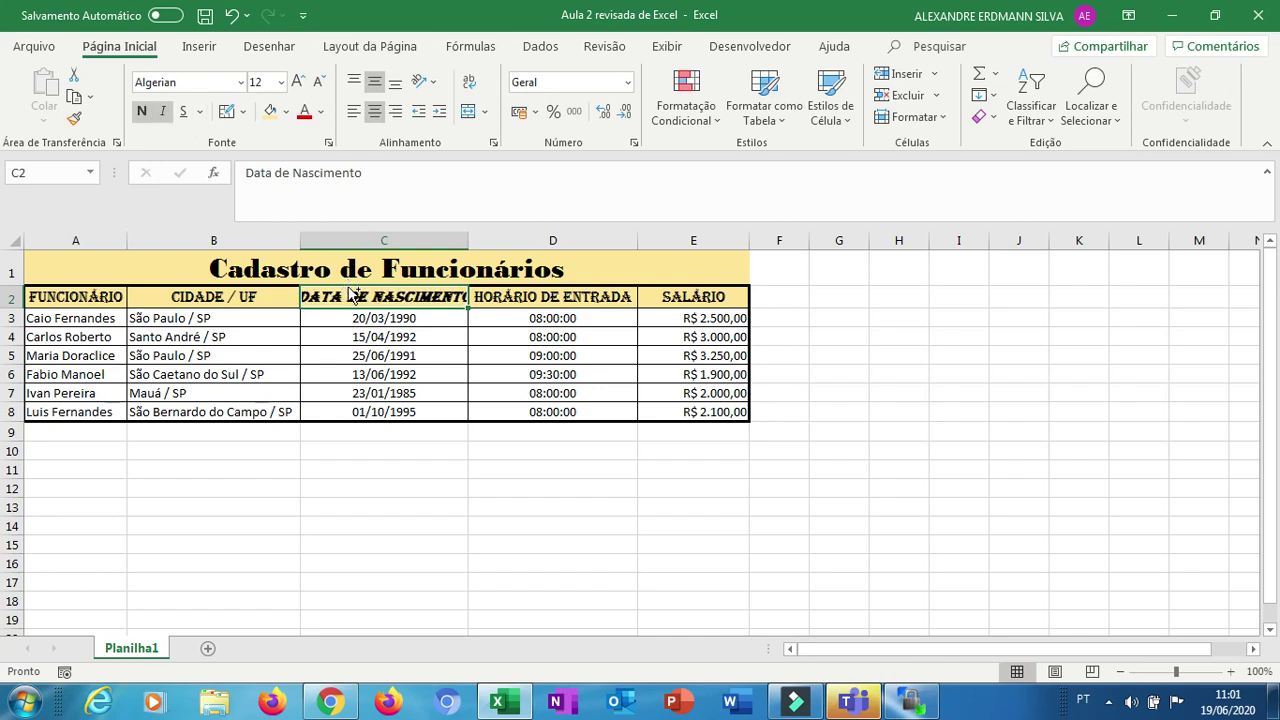
key("ctrl+s")
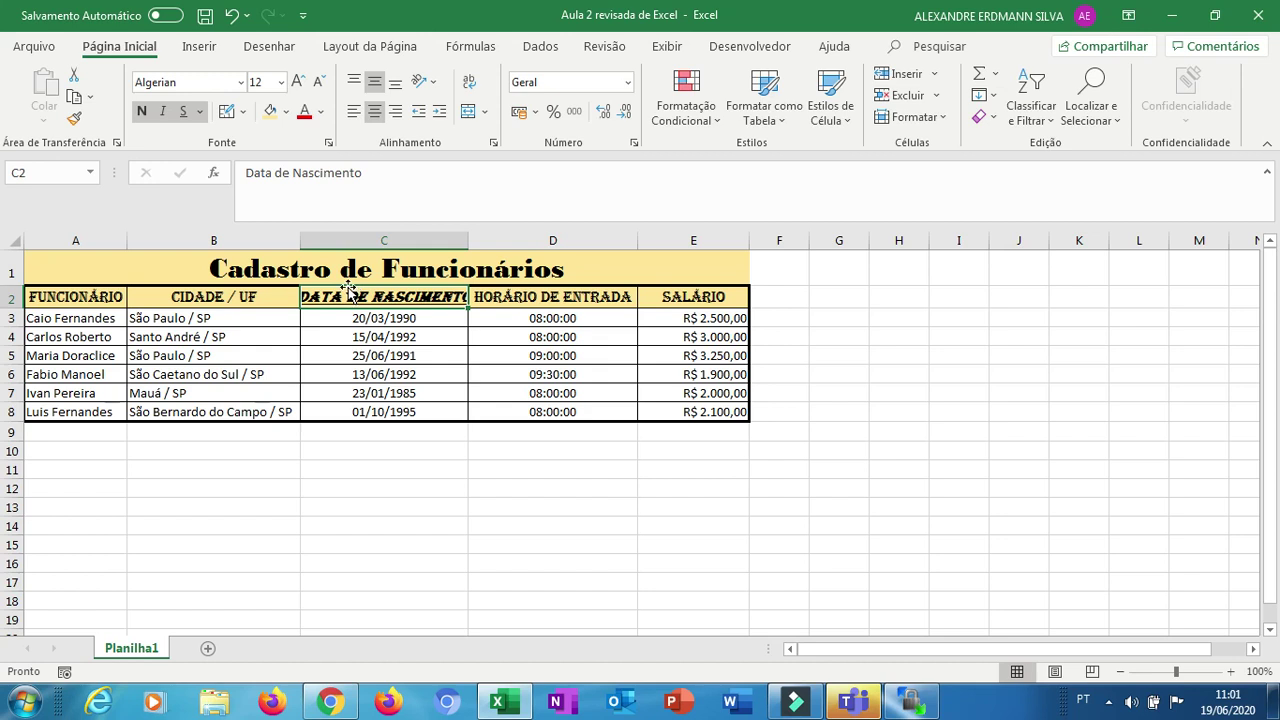
Clear the underline, italic and bold from the Data de Nascimento header in C2 again
key("ctrl+s")
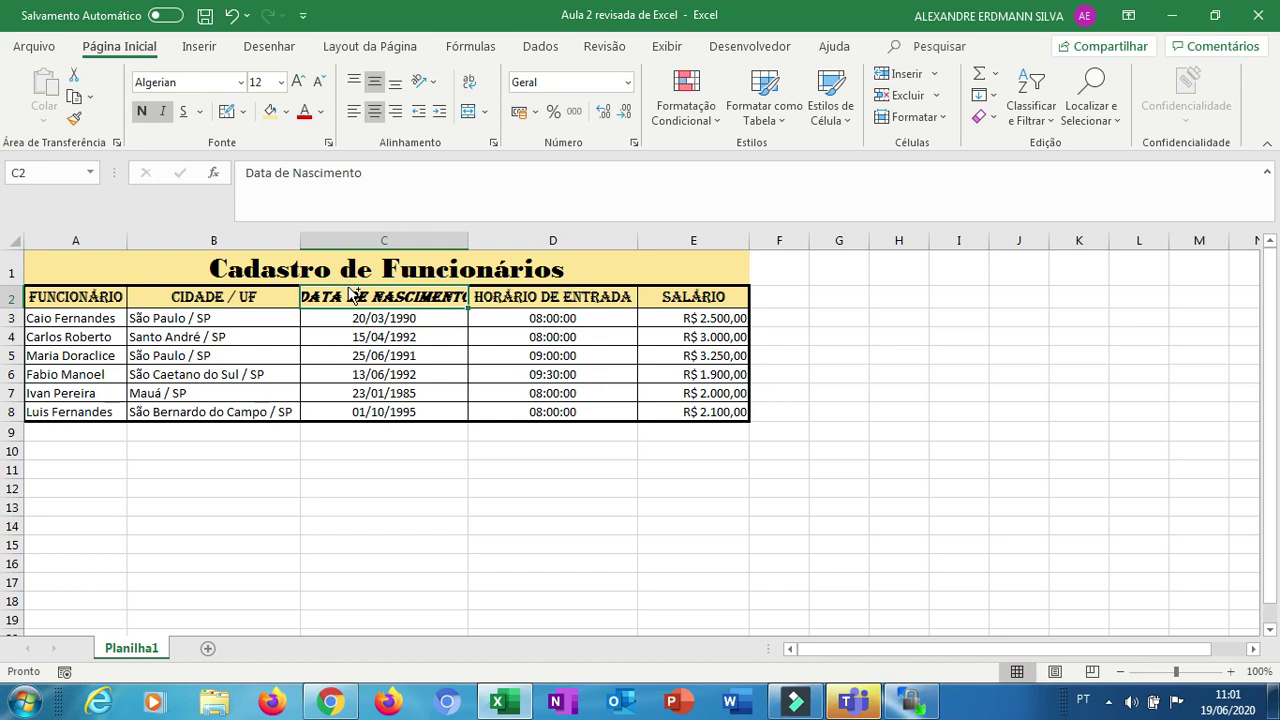
key("ctrl+i")
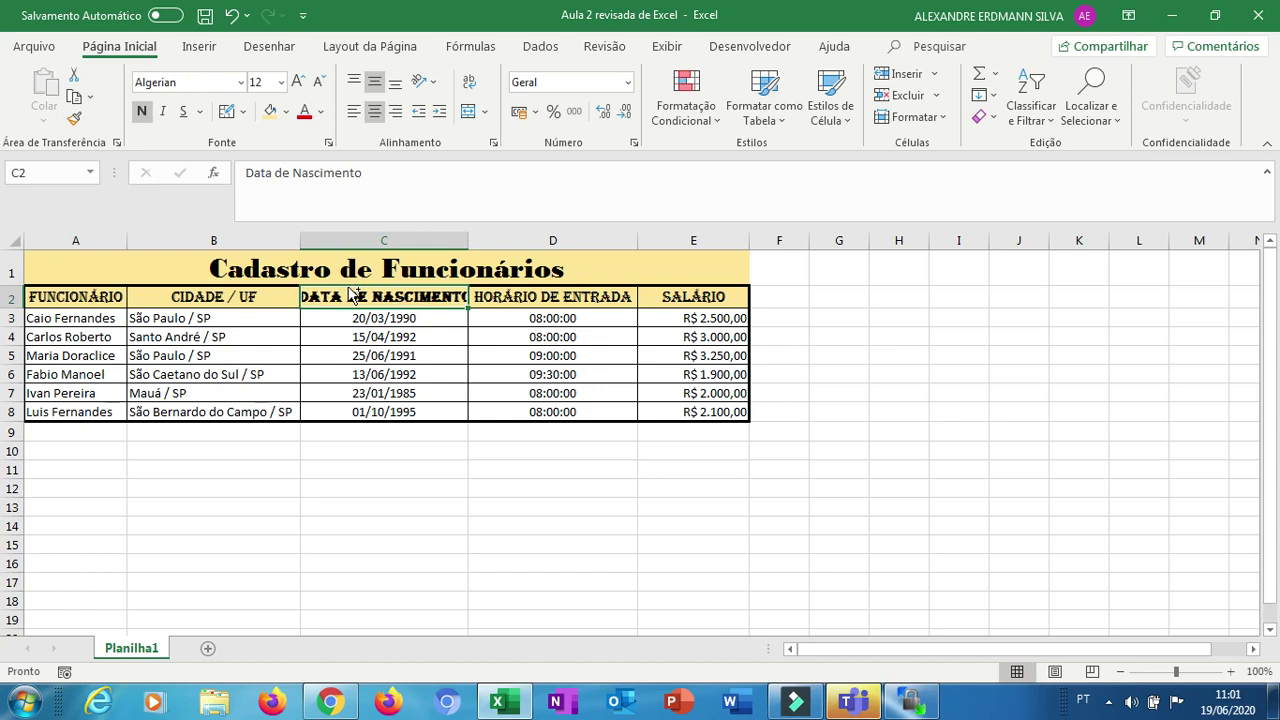
key("ctrl+n")
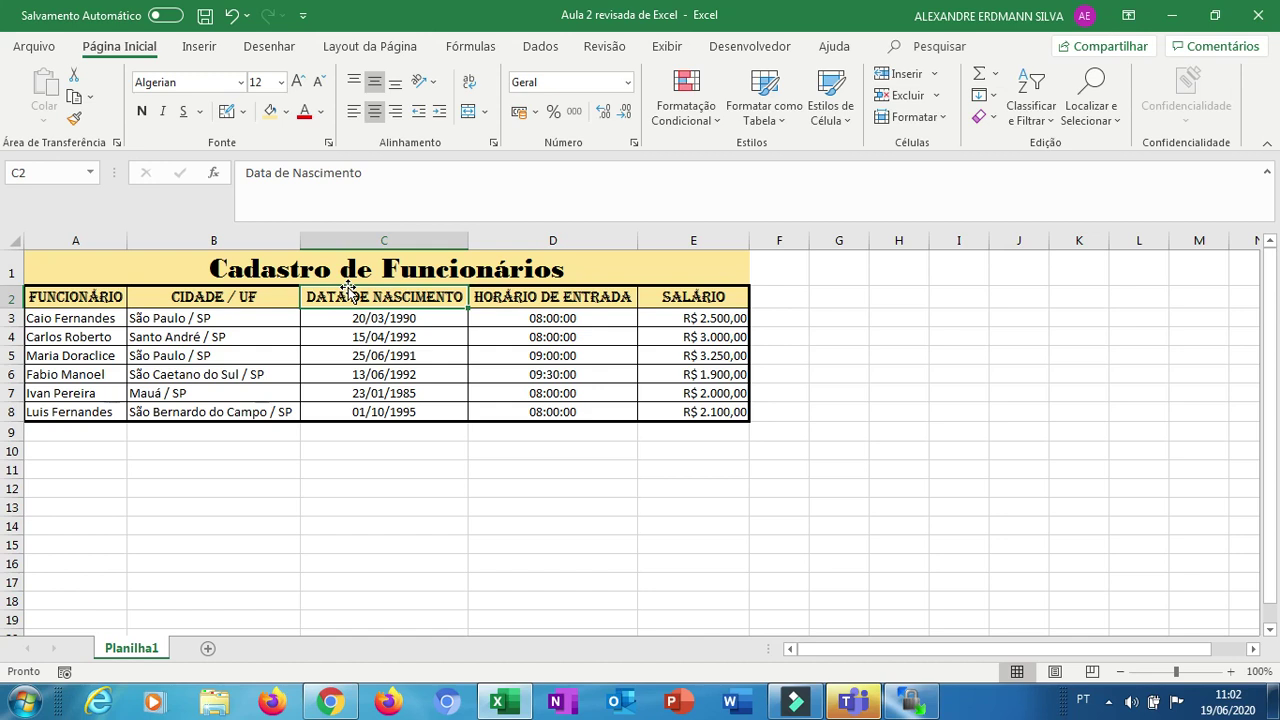
key("Right")
key("Right")
key("Right")
key("Right")
key("Left")
key("Down")
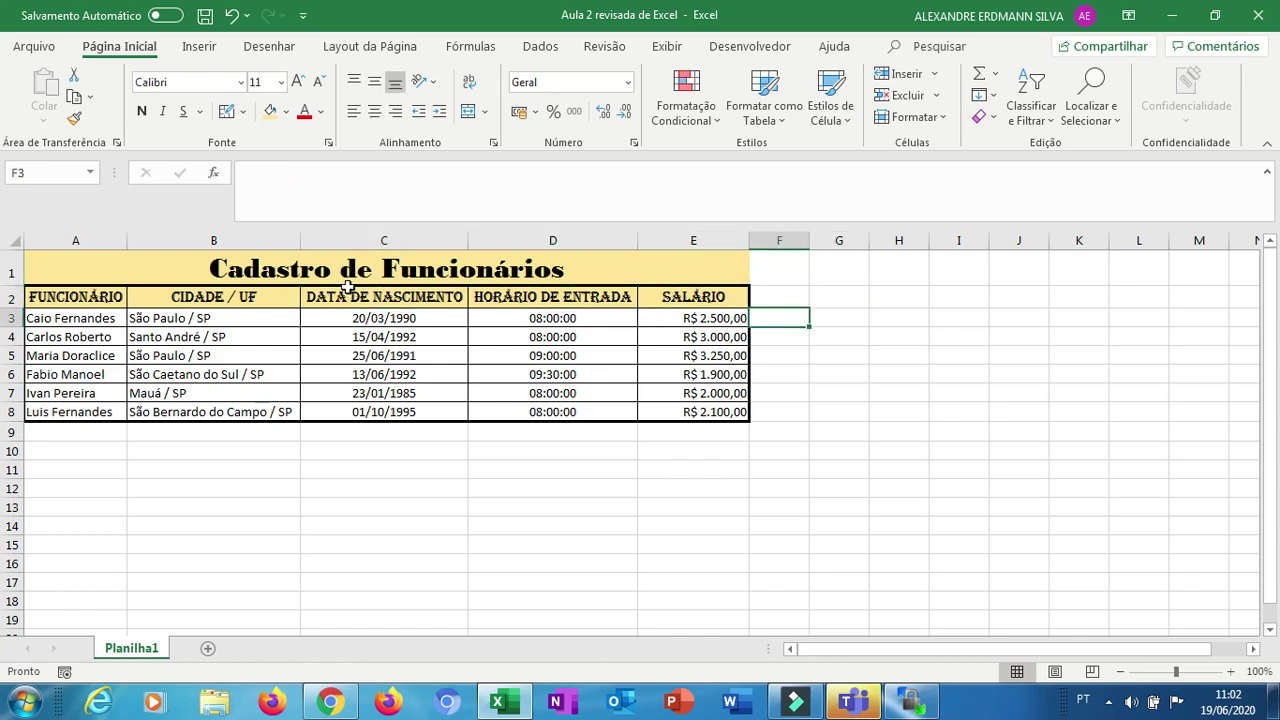
key("Up")
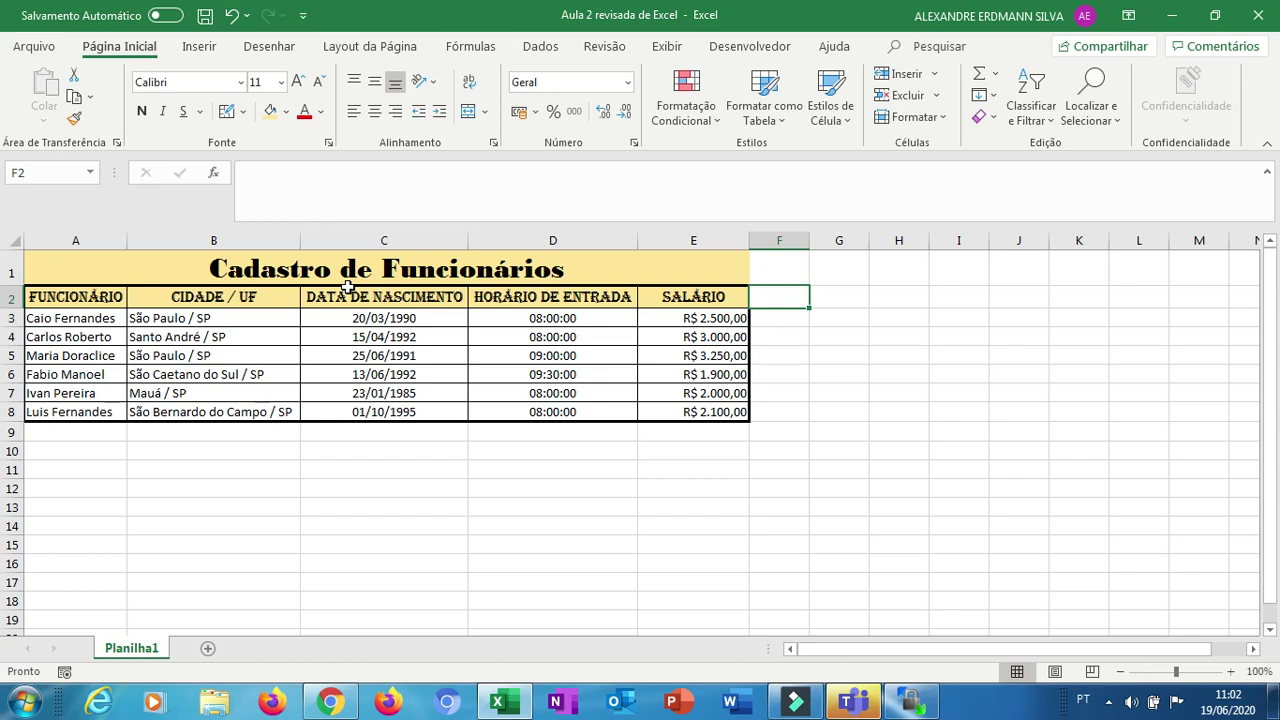
Create a conditional formatting rule on the entry times D3:D8 for cells whose value is equal to 08:00:00
key("Down")
key("Left")
key("Left")
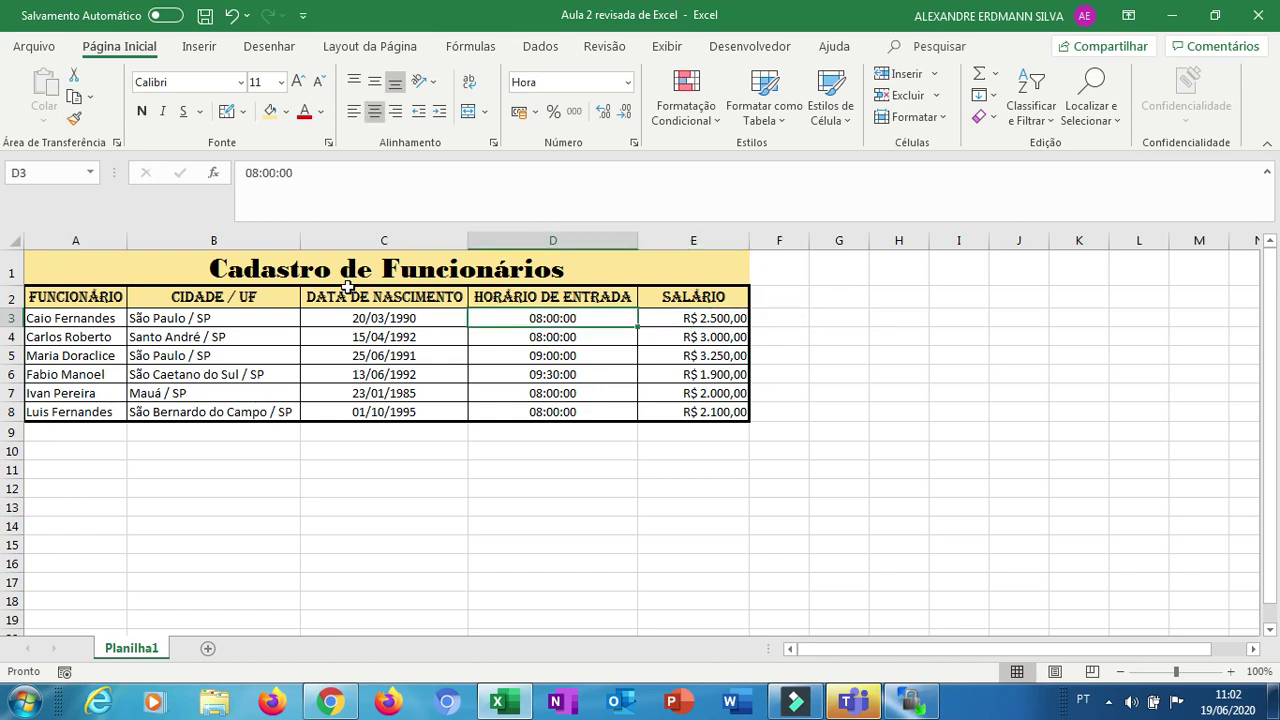
key("Right")
key("Left")
key("shift+Down")
key("shift+Down")
key("shift+Down")
key("shift+Down")
key("shift+Down")
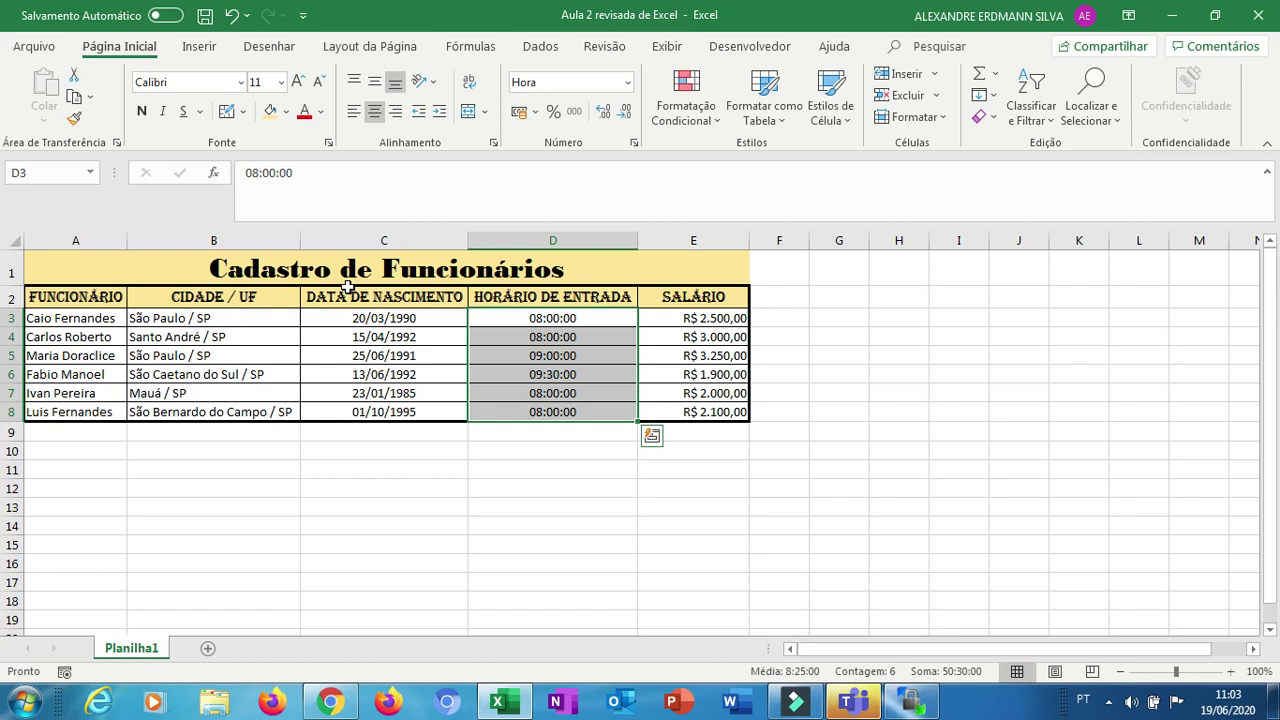
left_click(714, 124)
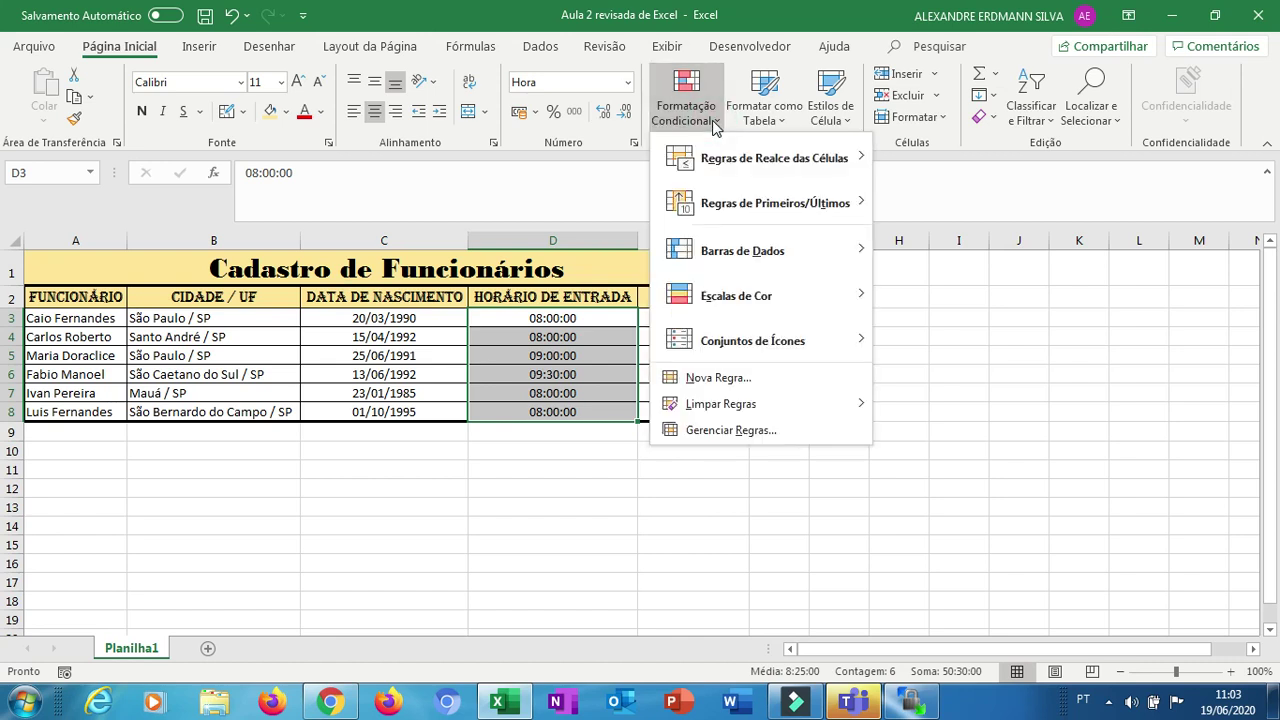
left_click(719, 379)
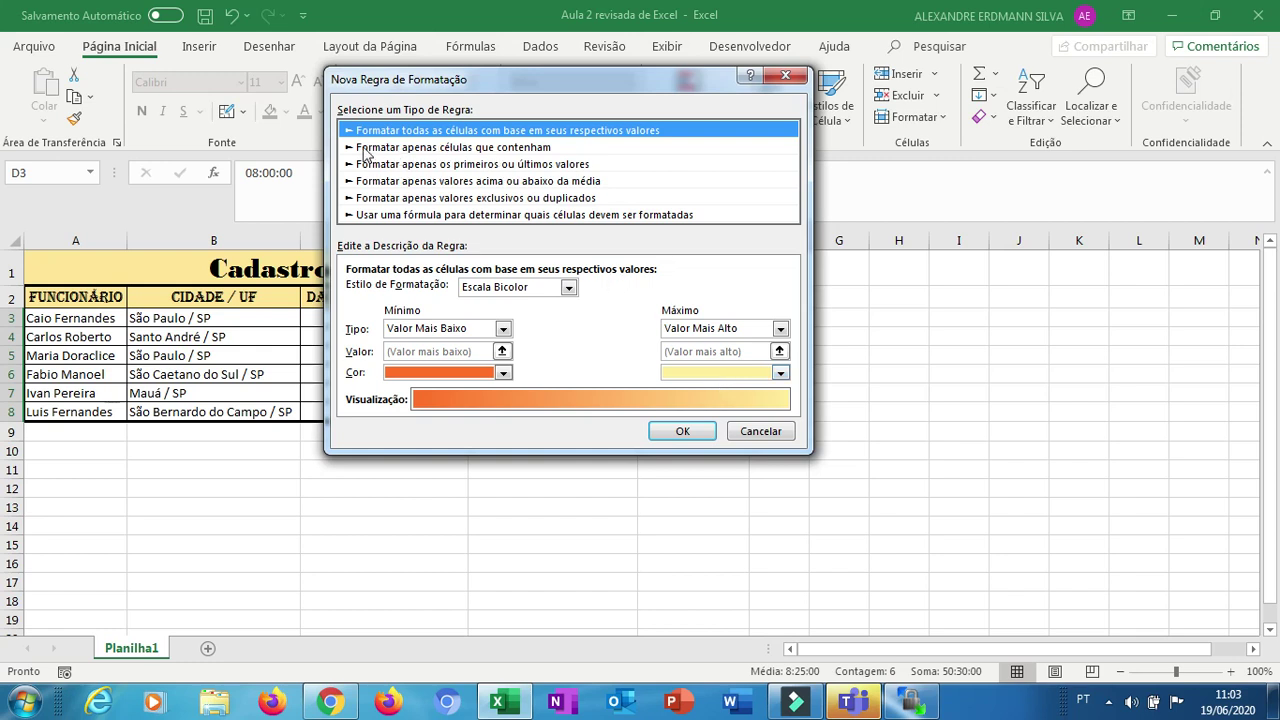
left_click(444, 150)
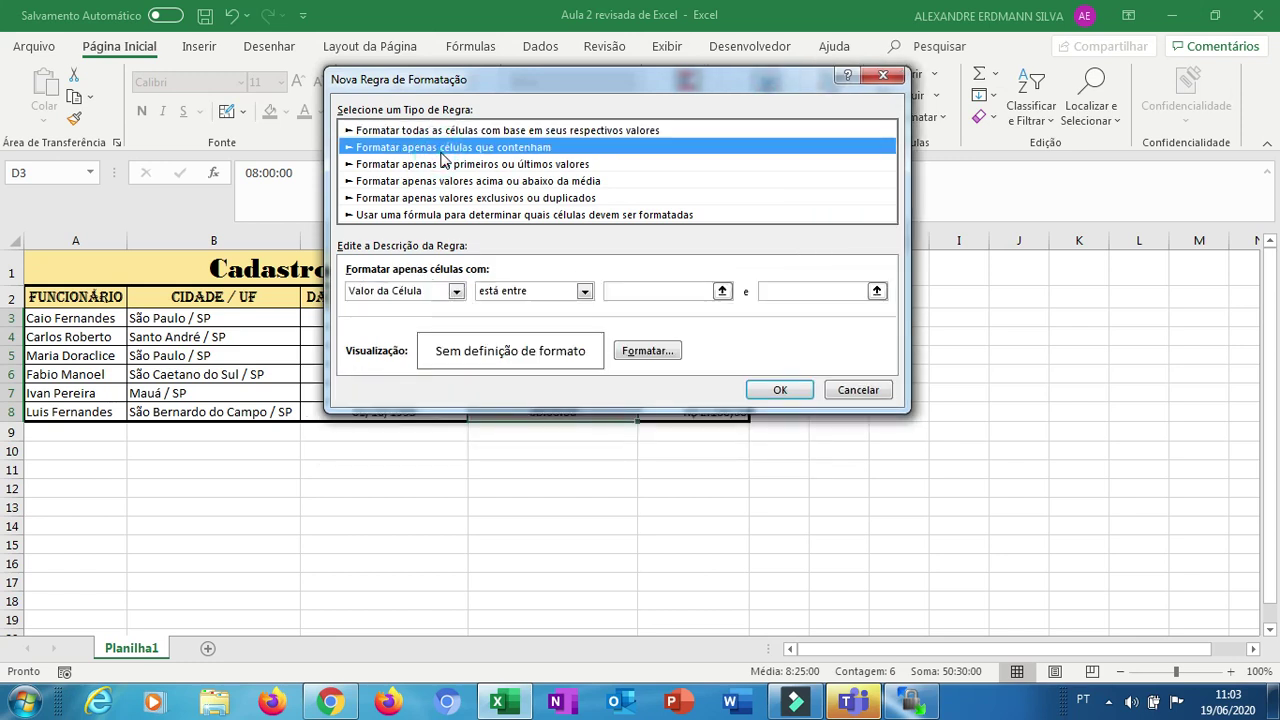
left_click(585, 292)
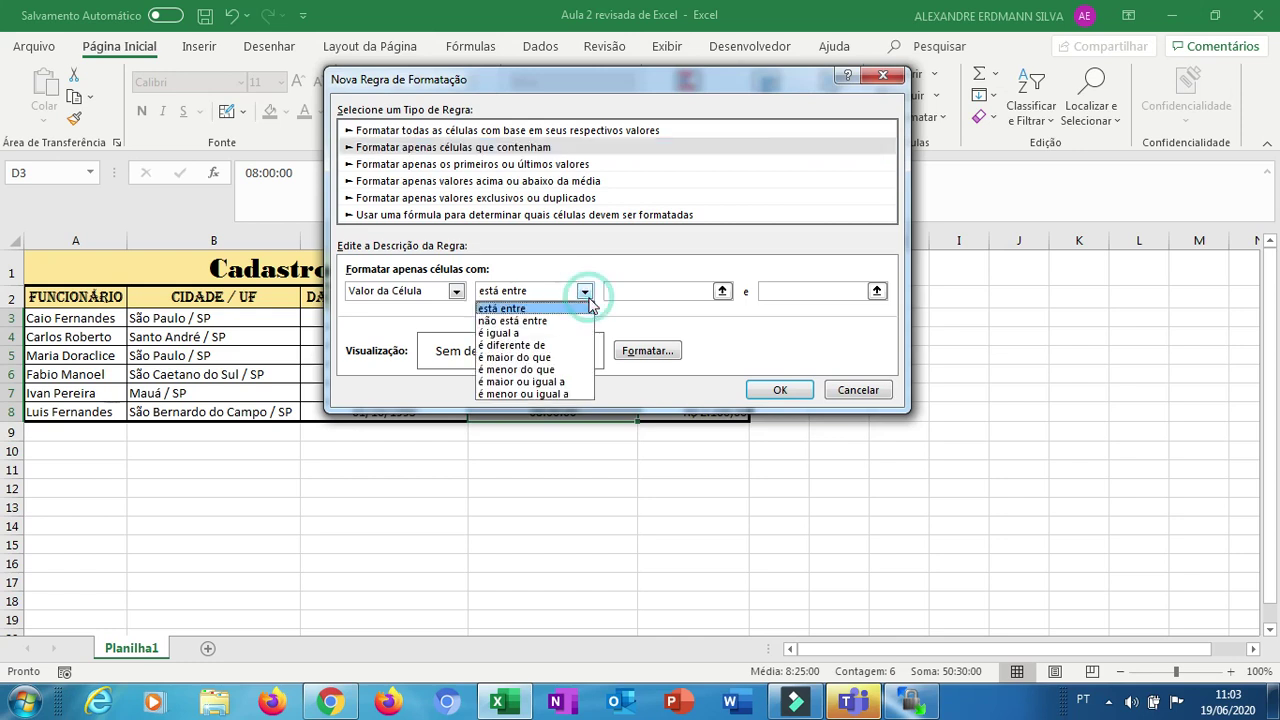
left_click(545, 333)
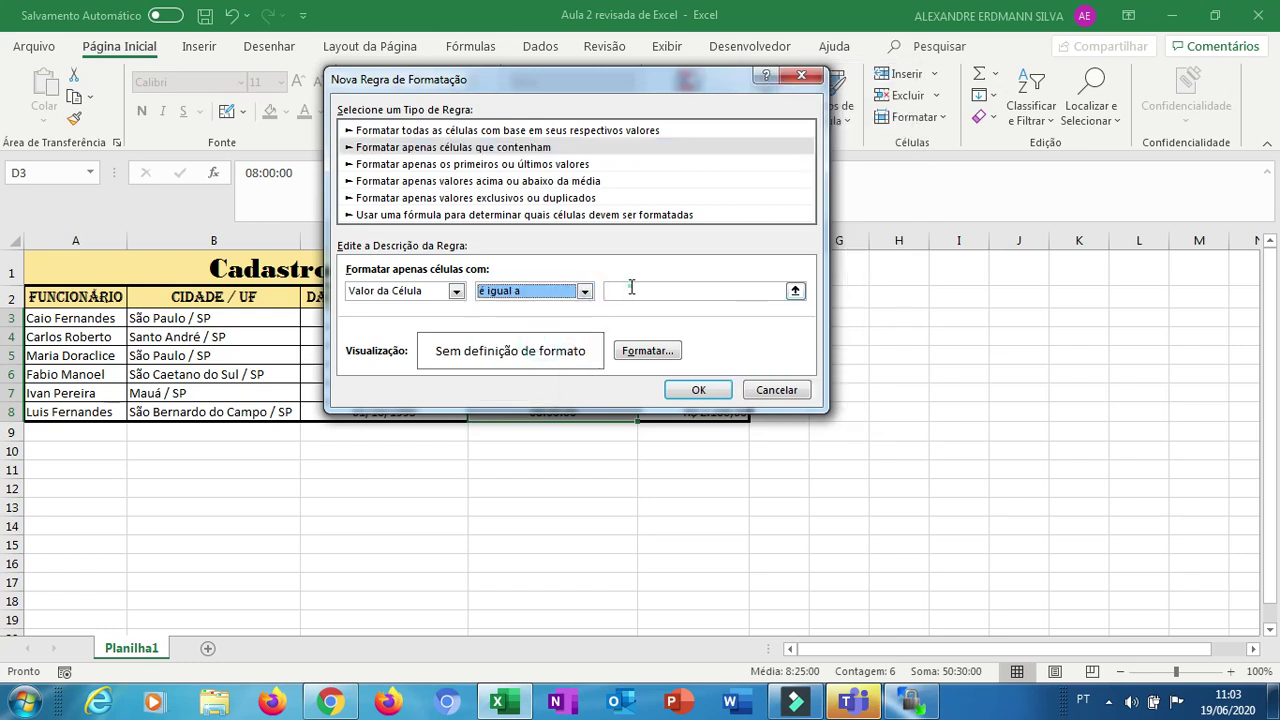
left_click(631, 288)
type("08:00:00")
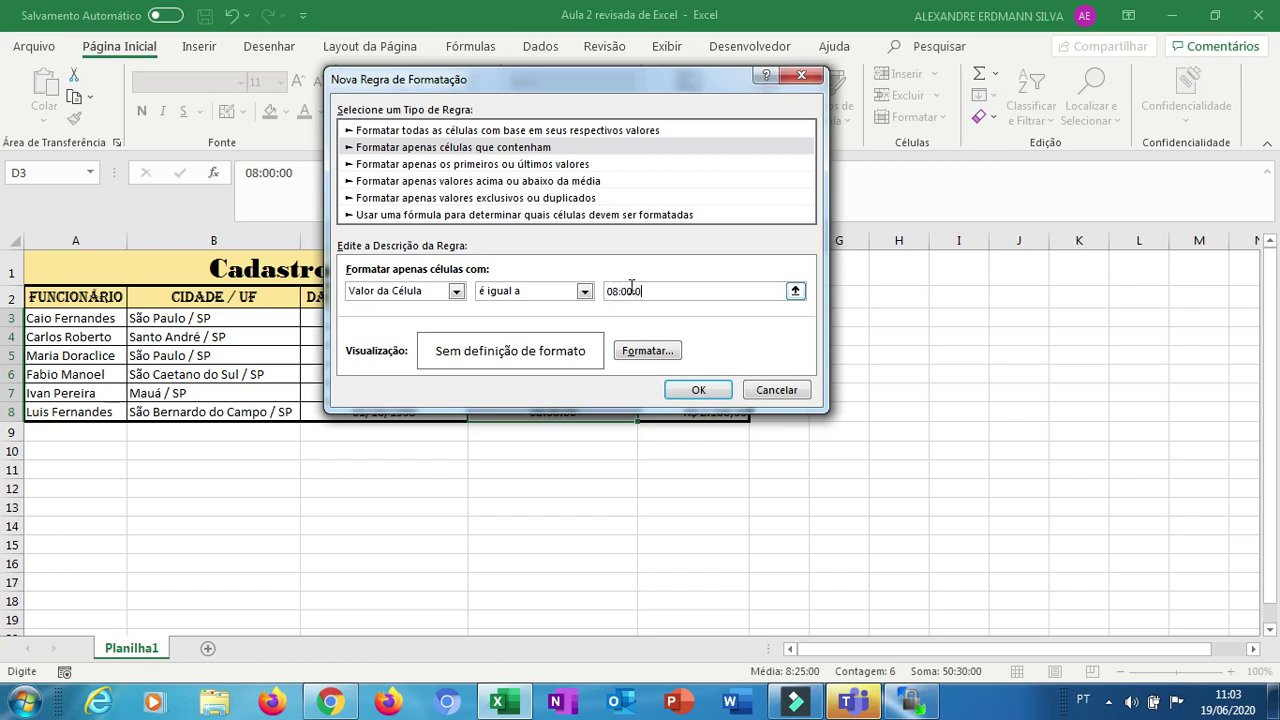
Give the 08:00:00 rule a light blue background fill and apply it to the entry times
left_click(638, 351)
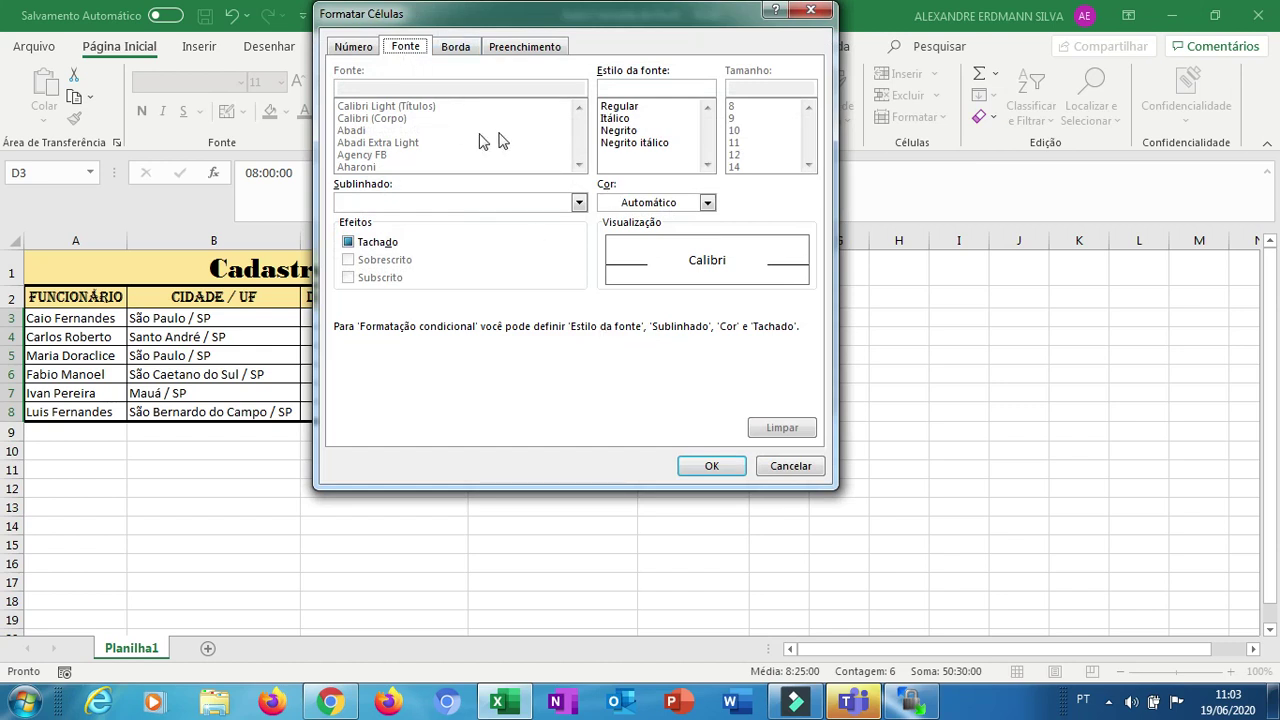
left_click(800, 470)
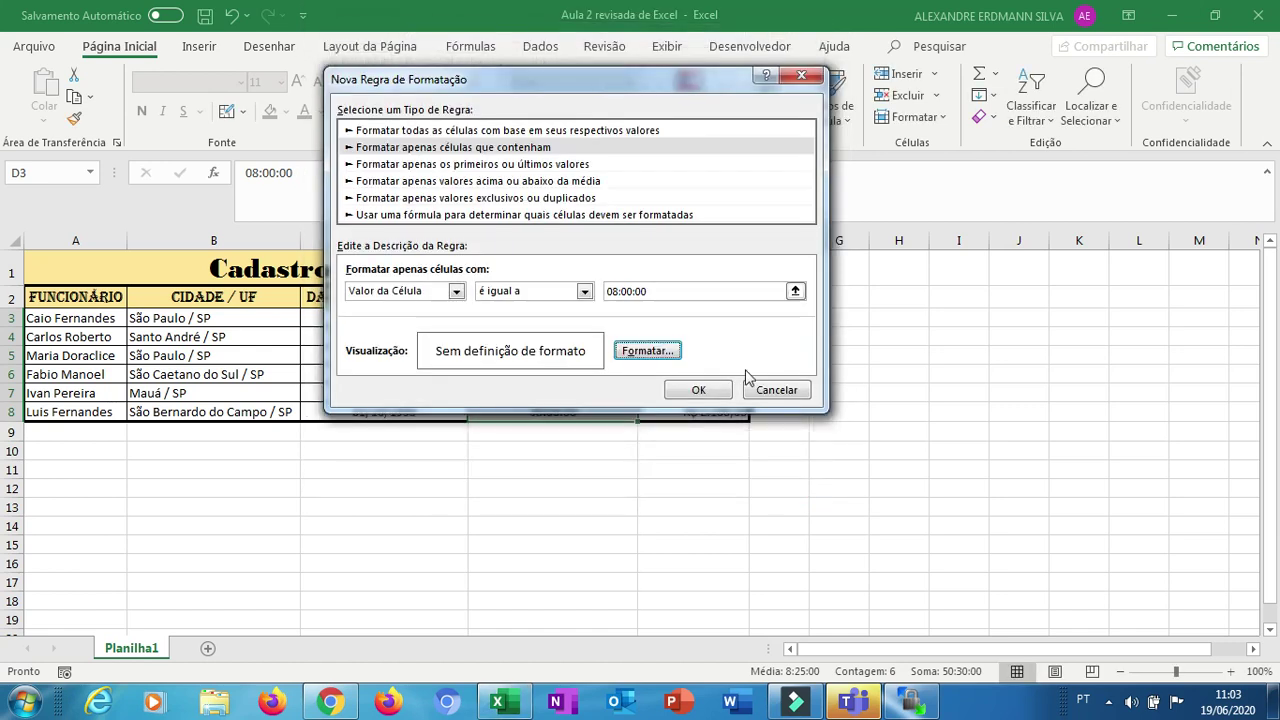
left_click(664, 356)
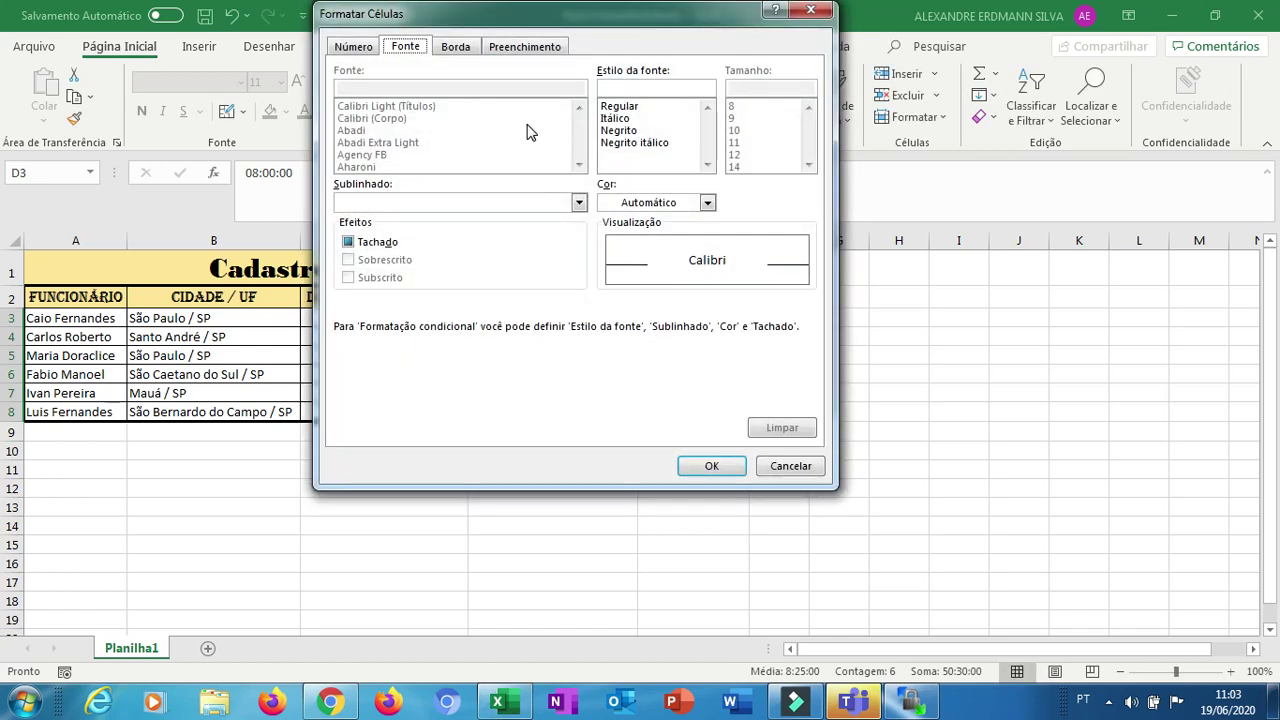
left_click(519, 50)
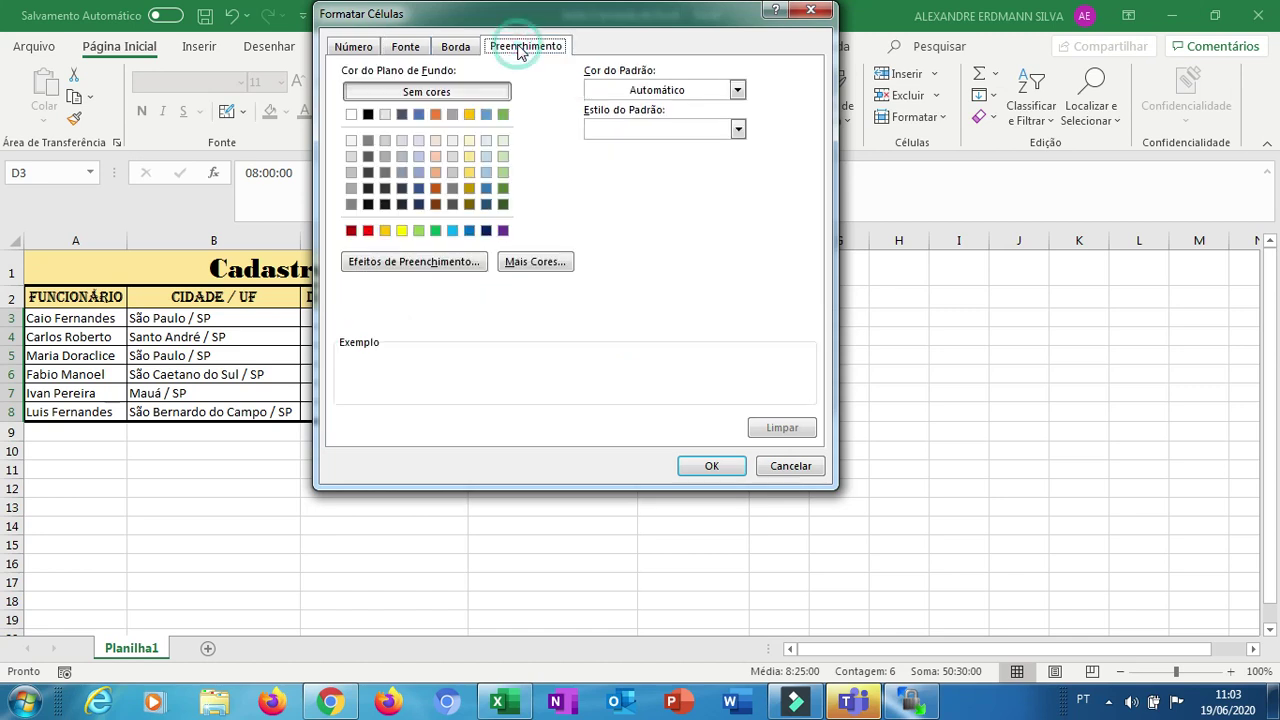
left_click(453, 231)
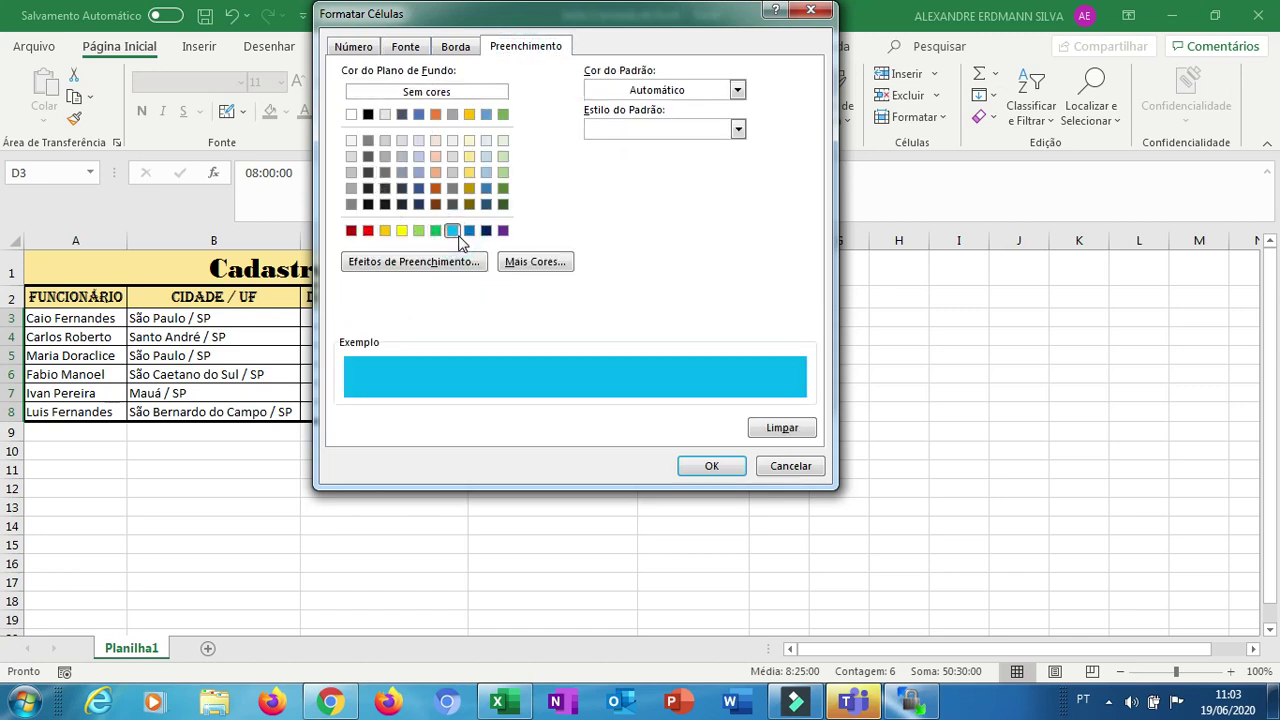
left_click(718, 468)
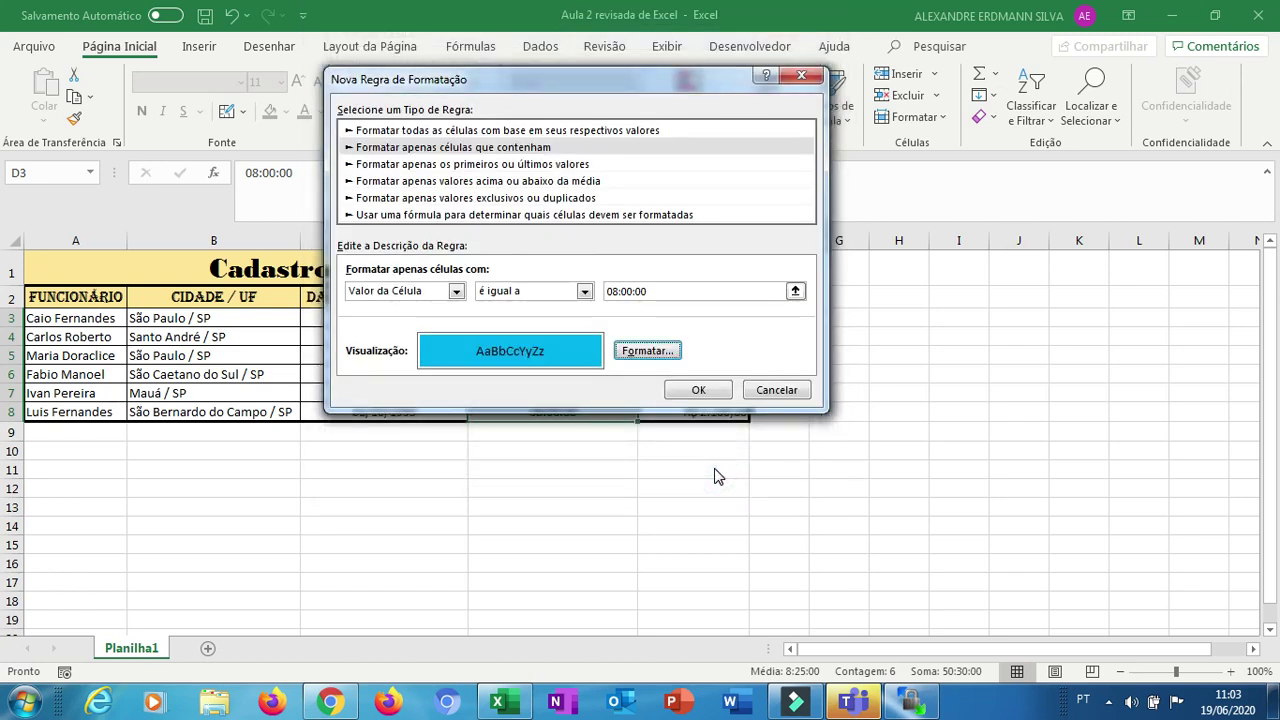
left_click(698, 390)
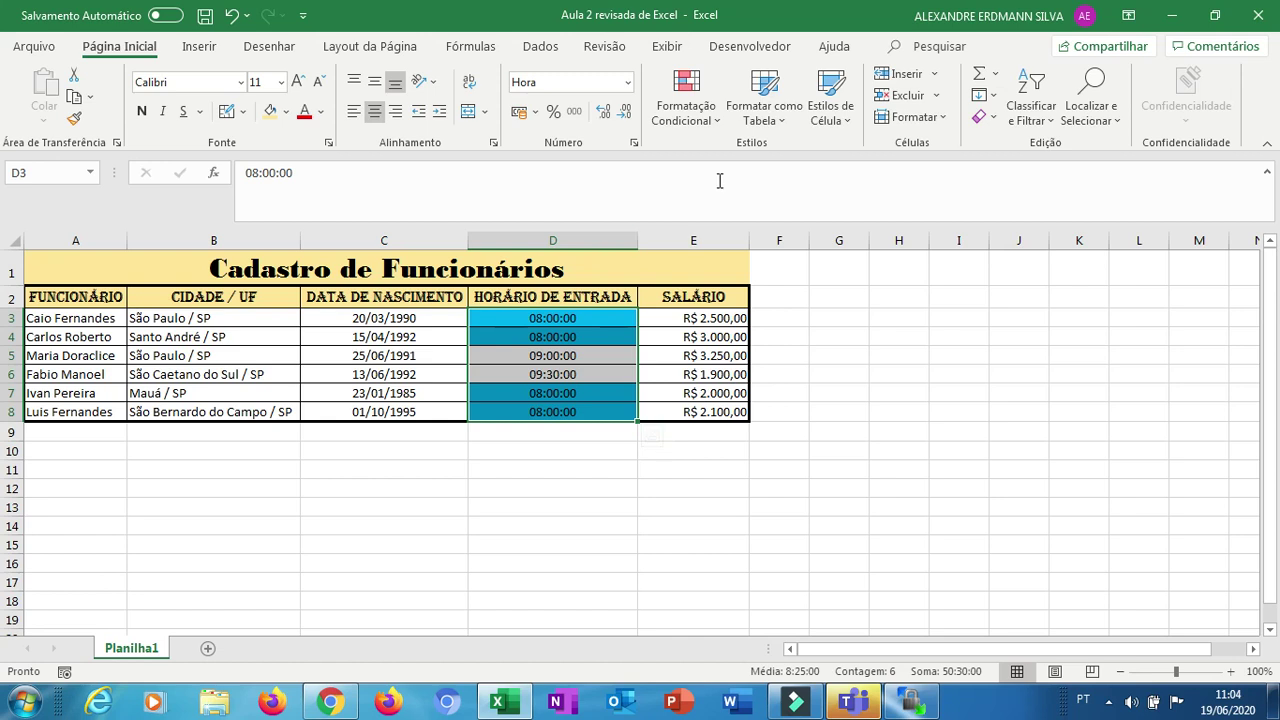
Create a second conditional formatting rule on D3:D8 for cells whose value is equal to 09:00:00
left_click(722, 126)
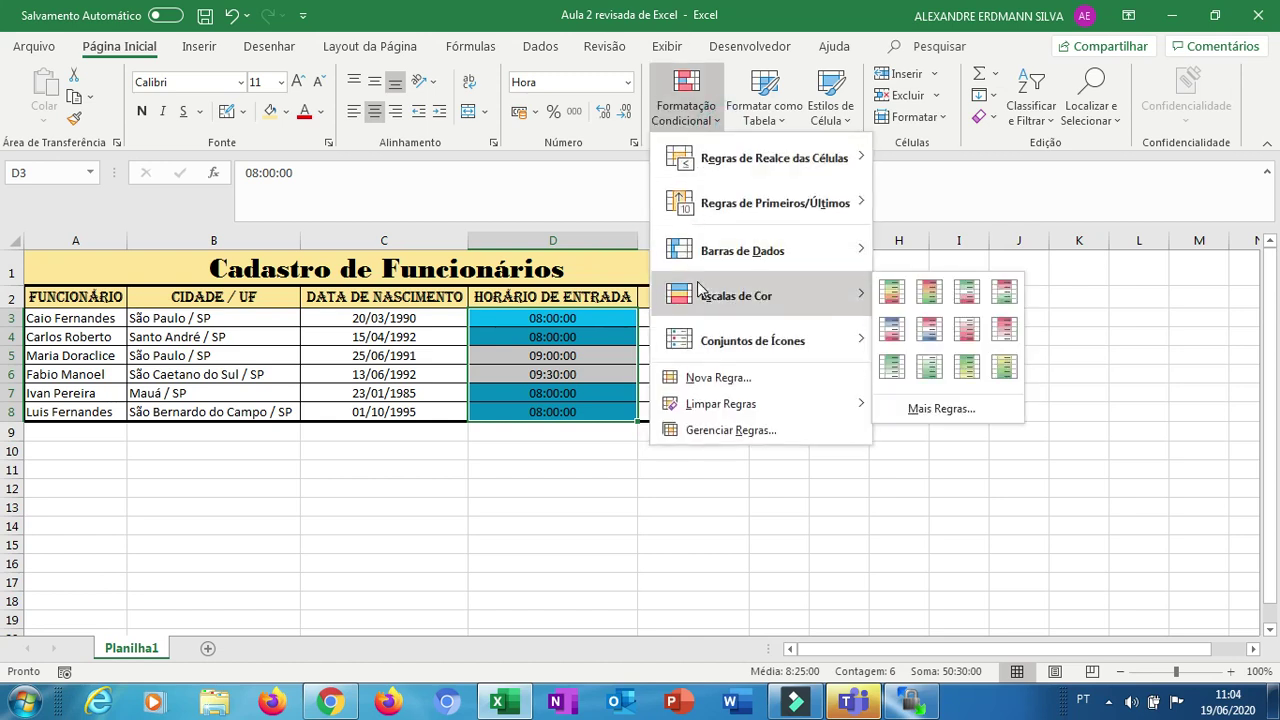
left_click(700, 380)
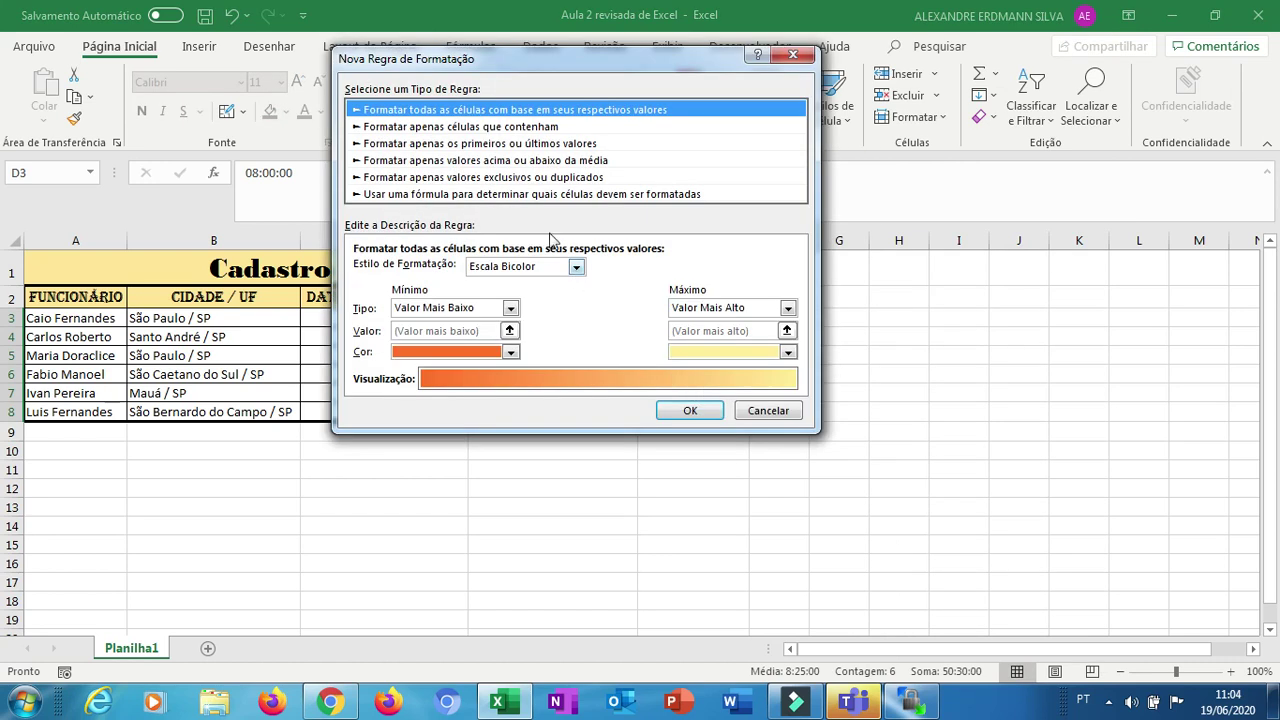
left_click(501, 130)
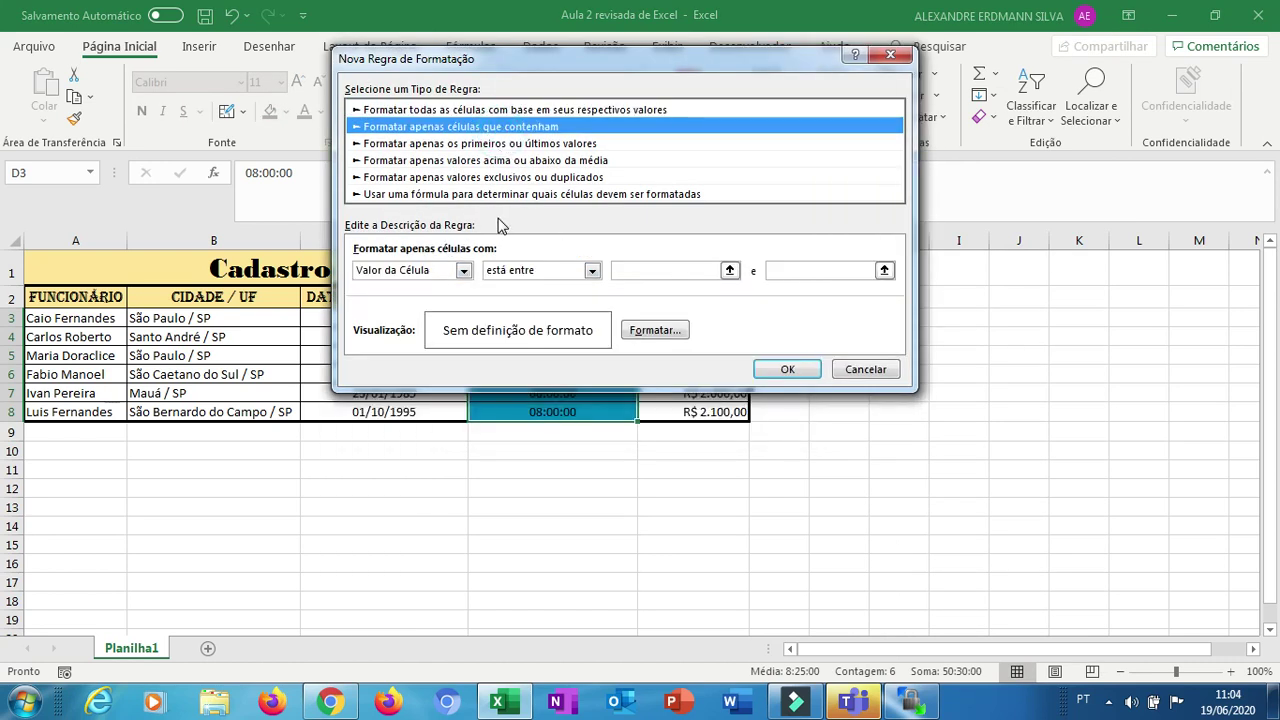
left_click(589, 272)
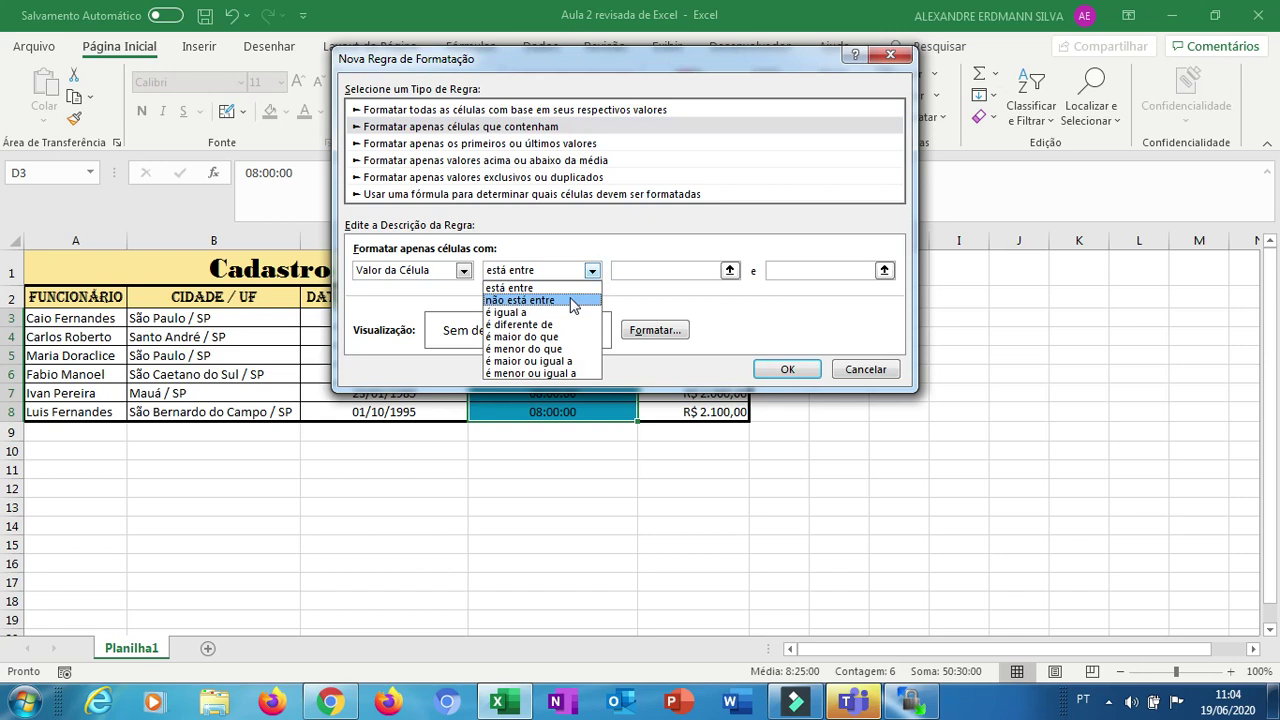
left_click(562, 312)
left_click(712, 272)
type("09:00")
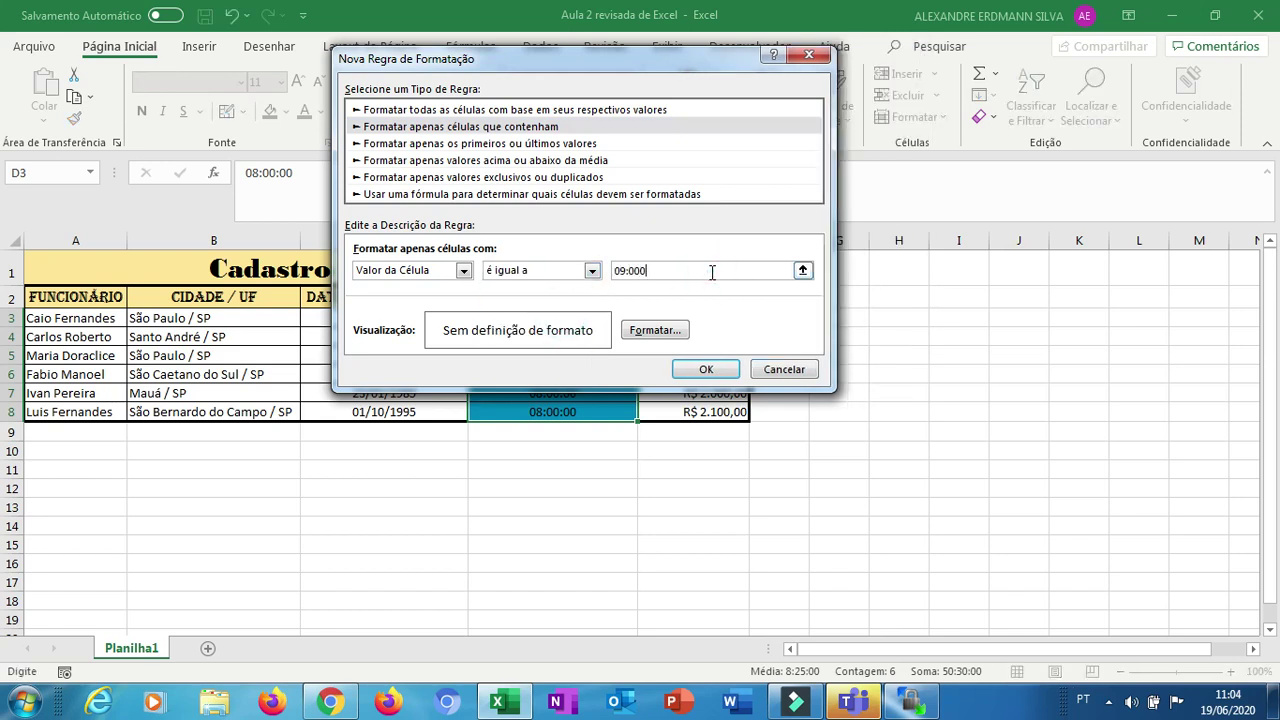
type(":00")
Give the 09:00:00 rule a yellow background fill and apply it to the entry times
left_click(655, 330)
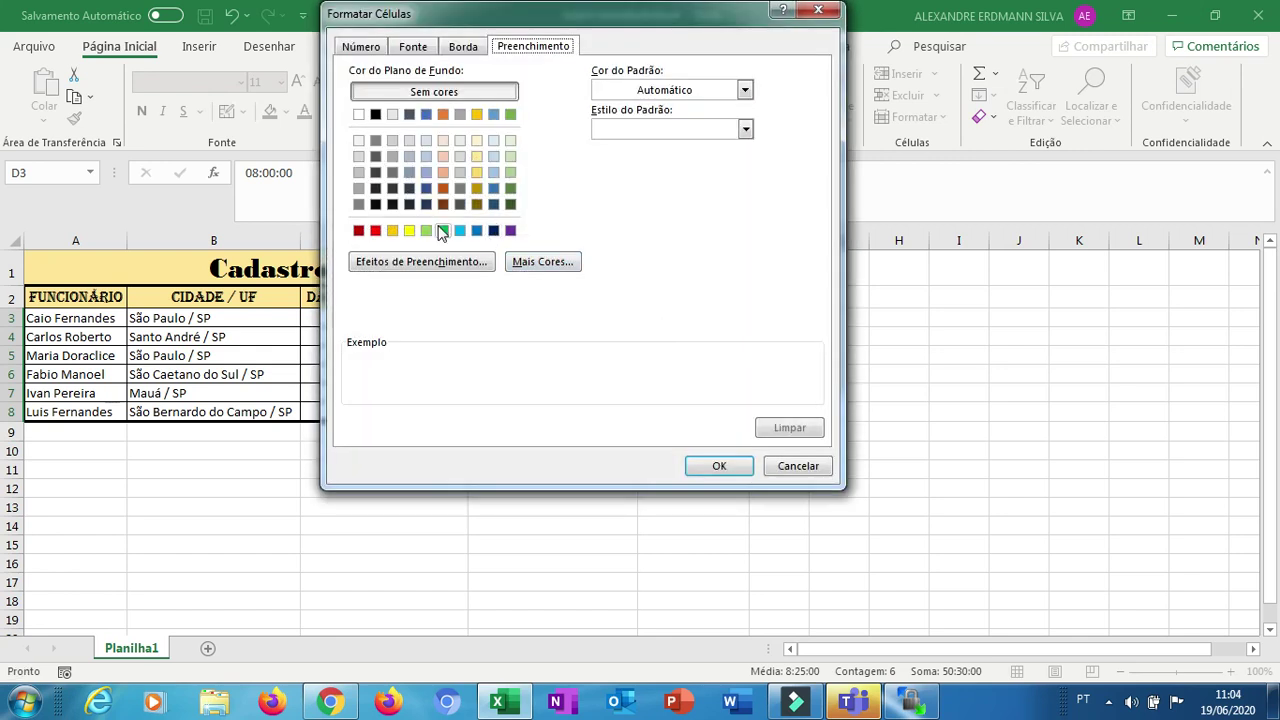
left_click(410, 230)
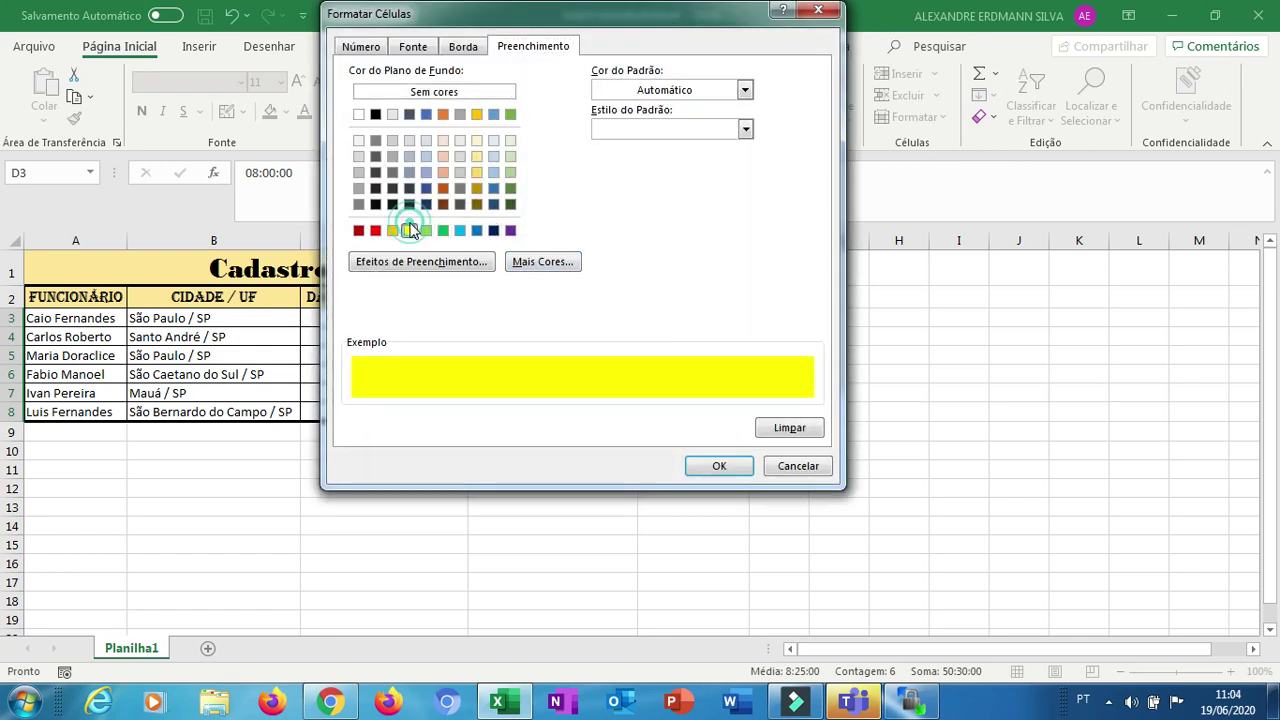
left_click(719, 466)
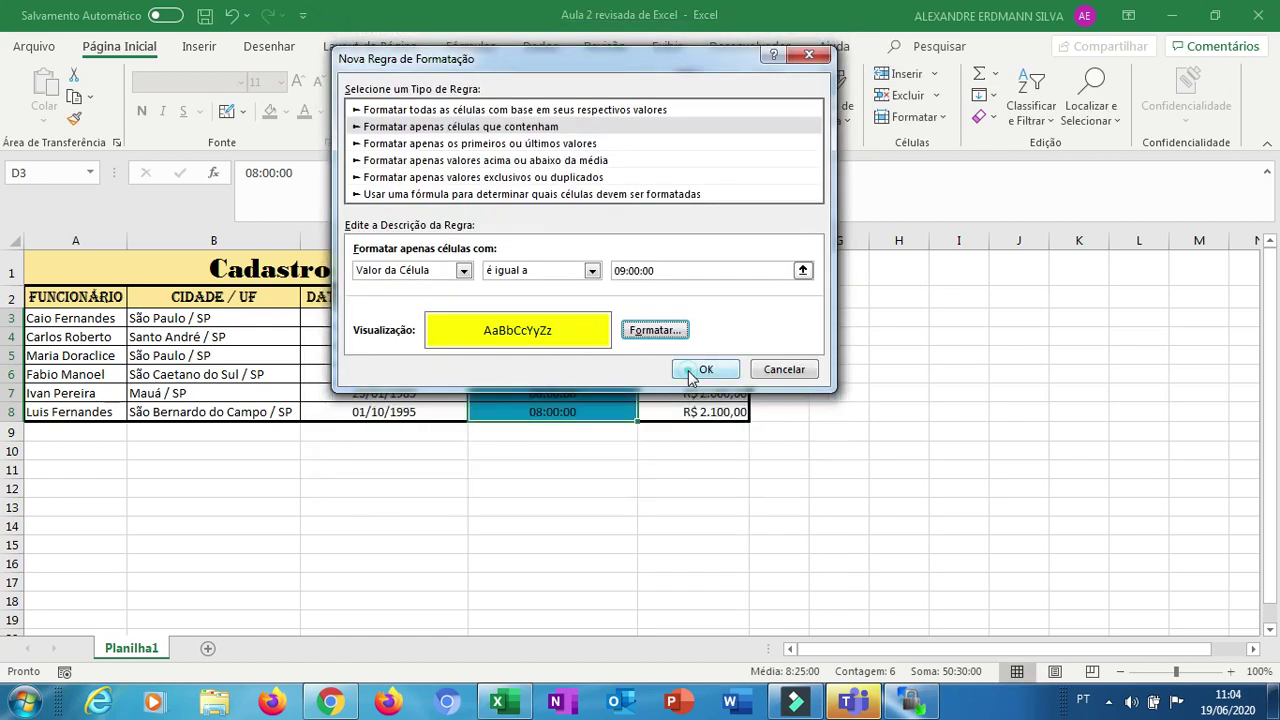
left_click(700, 369)
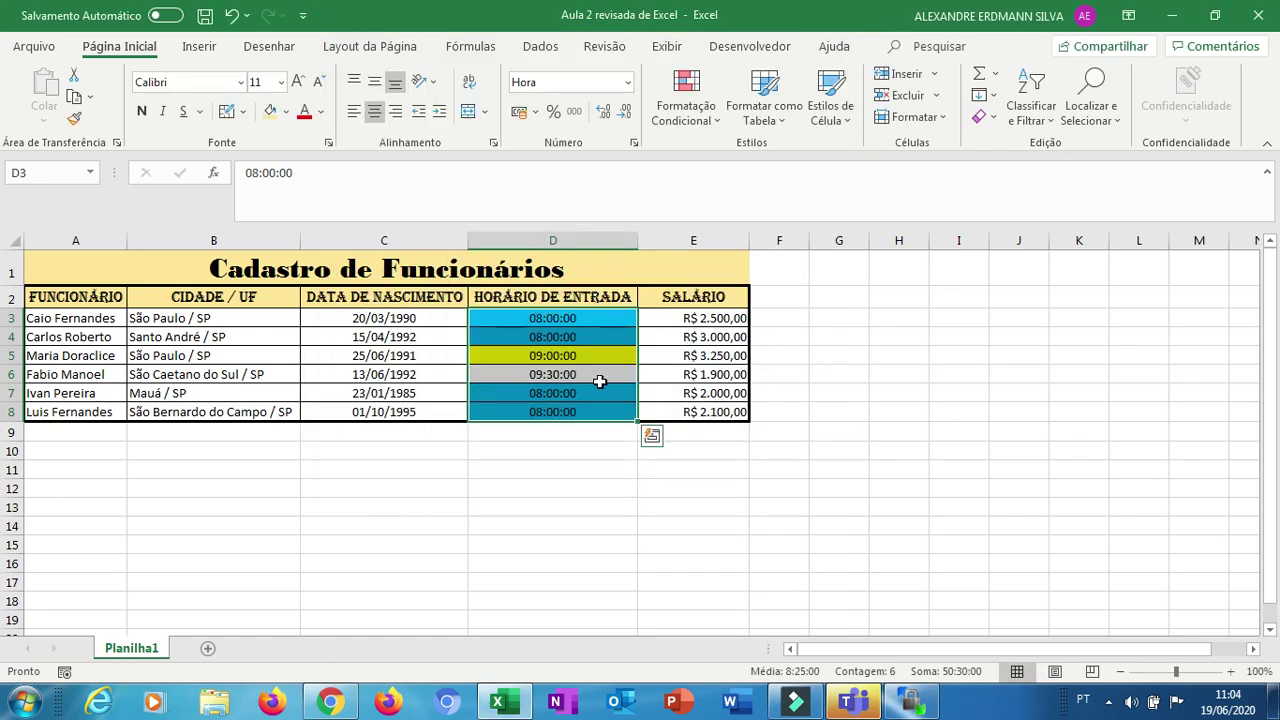
Create a third conditional formatting rule on D3:D8 for cells whose value is equal to 09:30:00
left_click(710, 118)
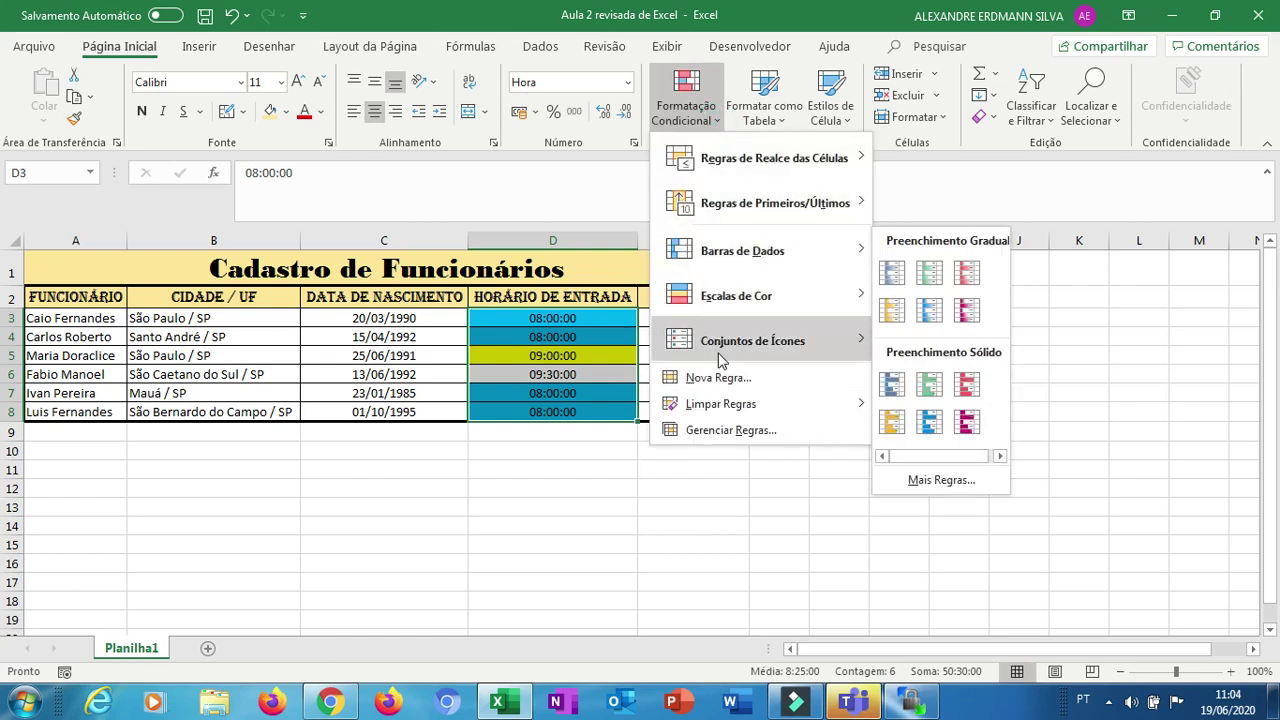
left_click(716, 385)
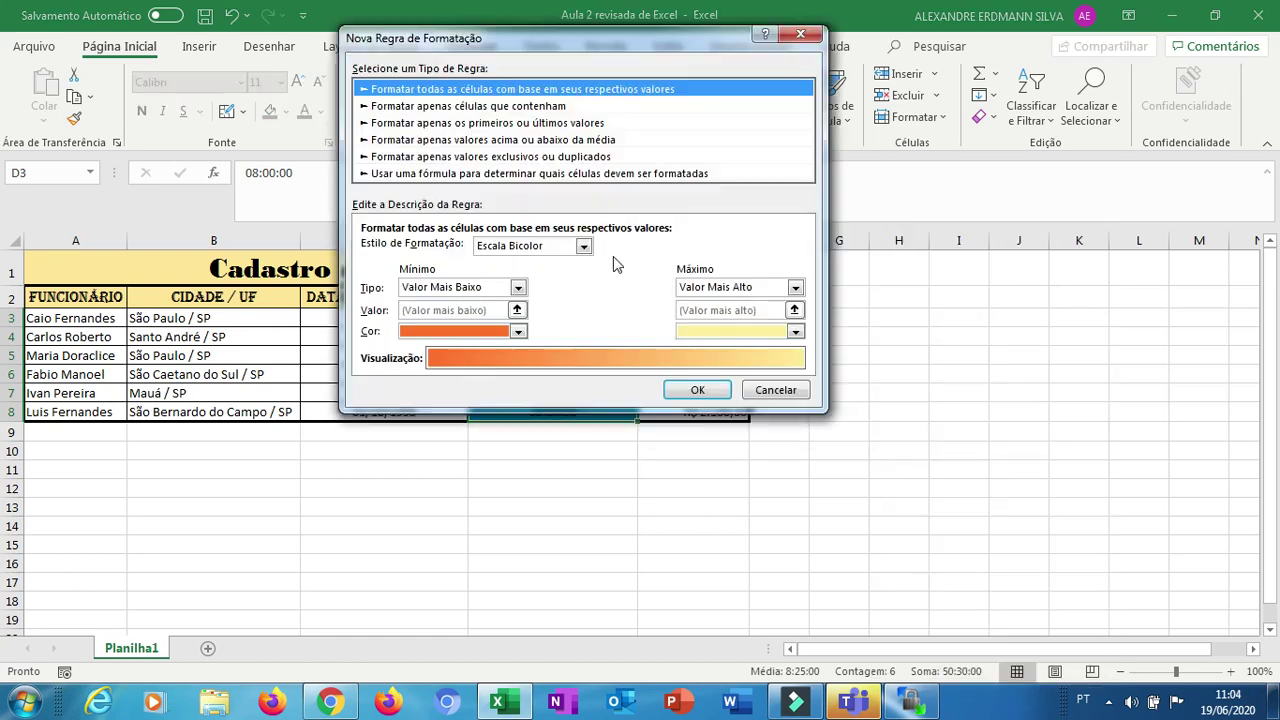
left_click(509, 107)
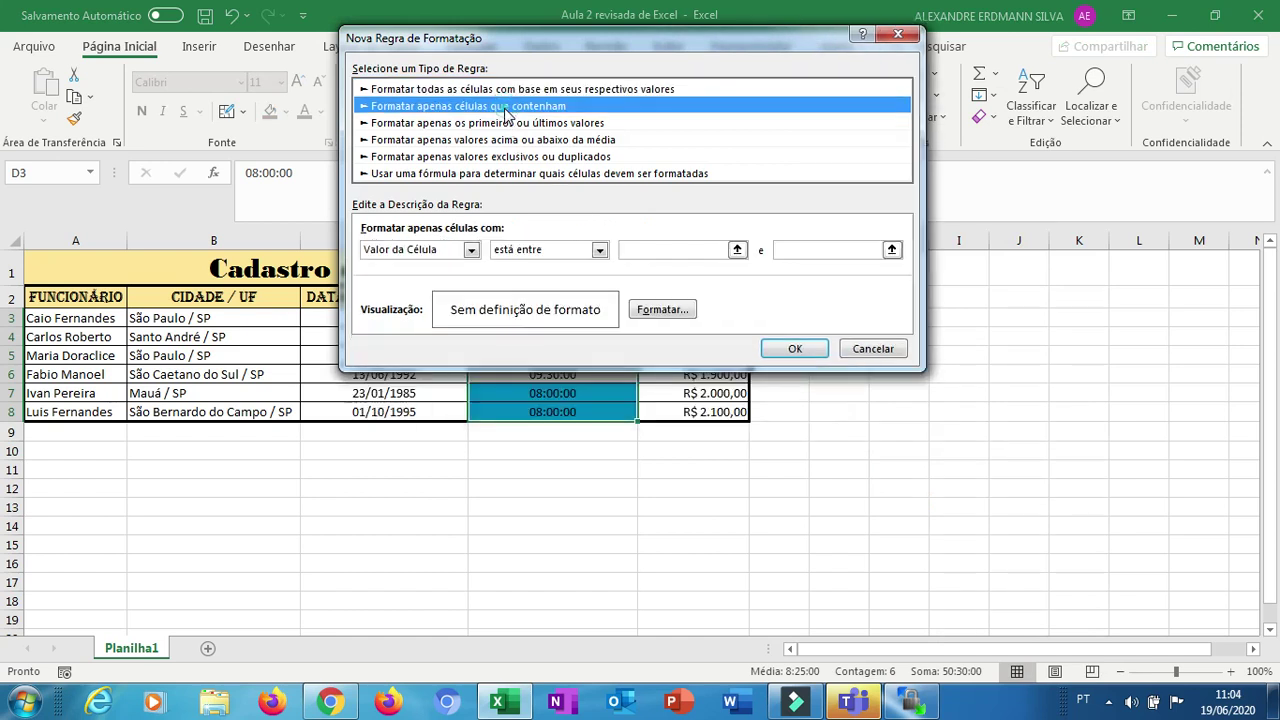
left_click(599, 249)
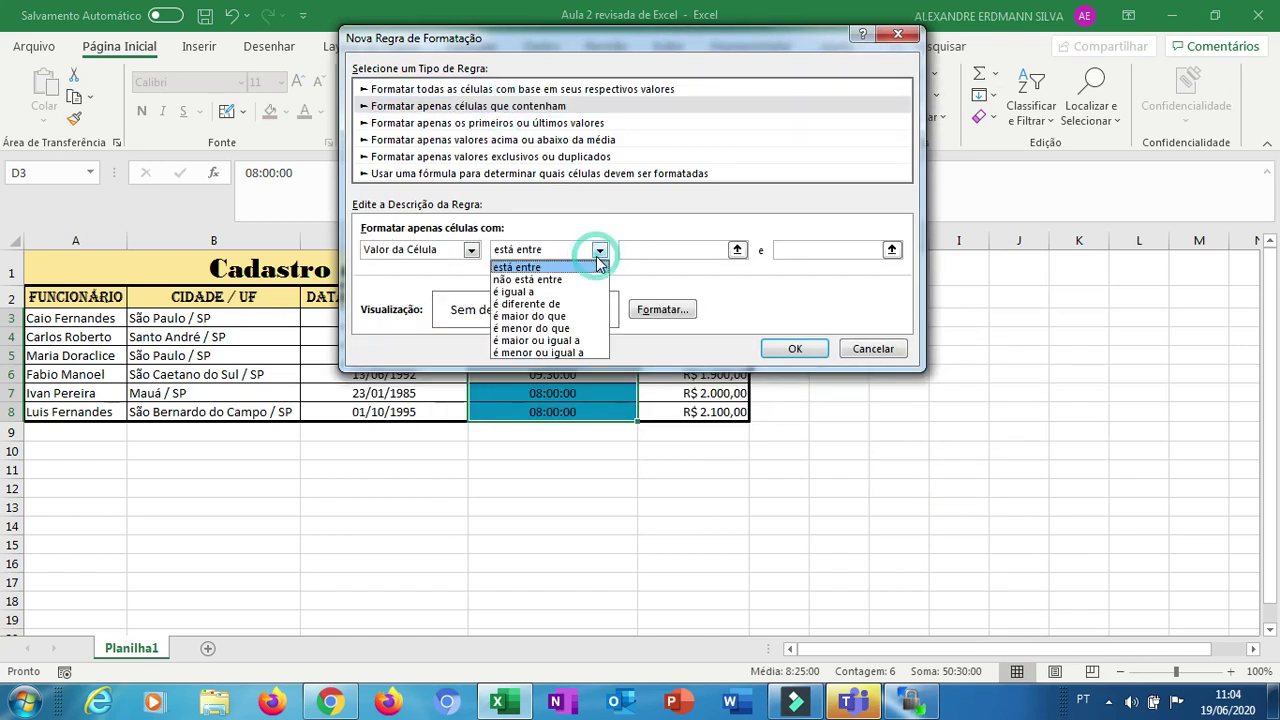
left_click(577, 291)
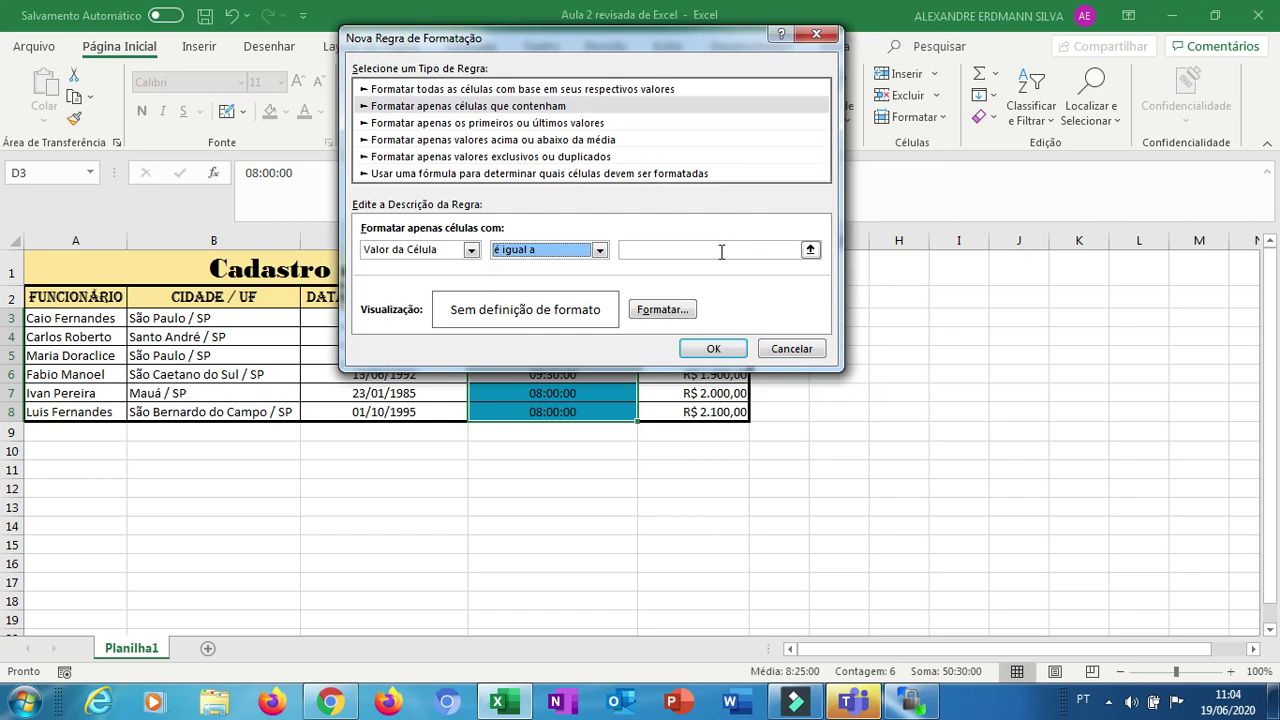
left_click(720, 252)
type("09:30:00")
Give the 09:30:00 rule a light green background fill, apply it and deselect the entry times
left_click(641, 309)
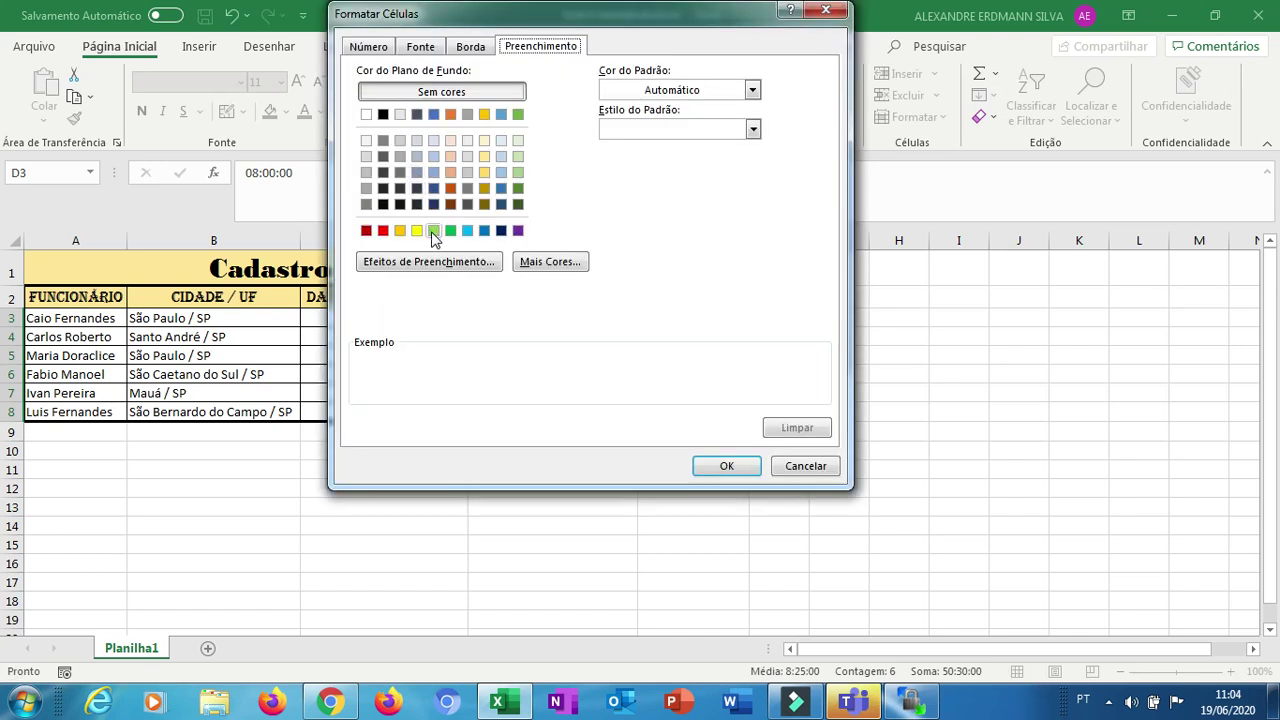
left_click(433, 232)
left_click(712, 466)
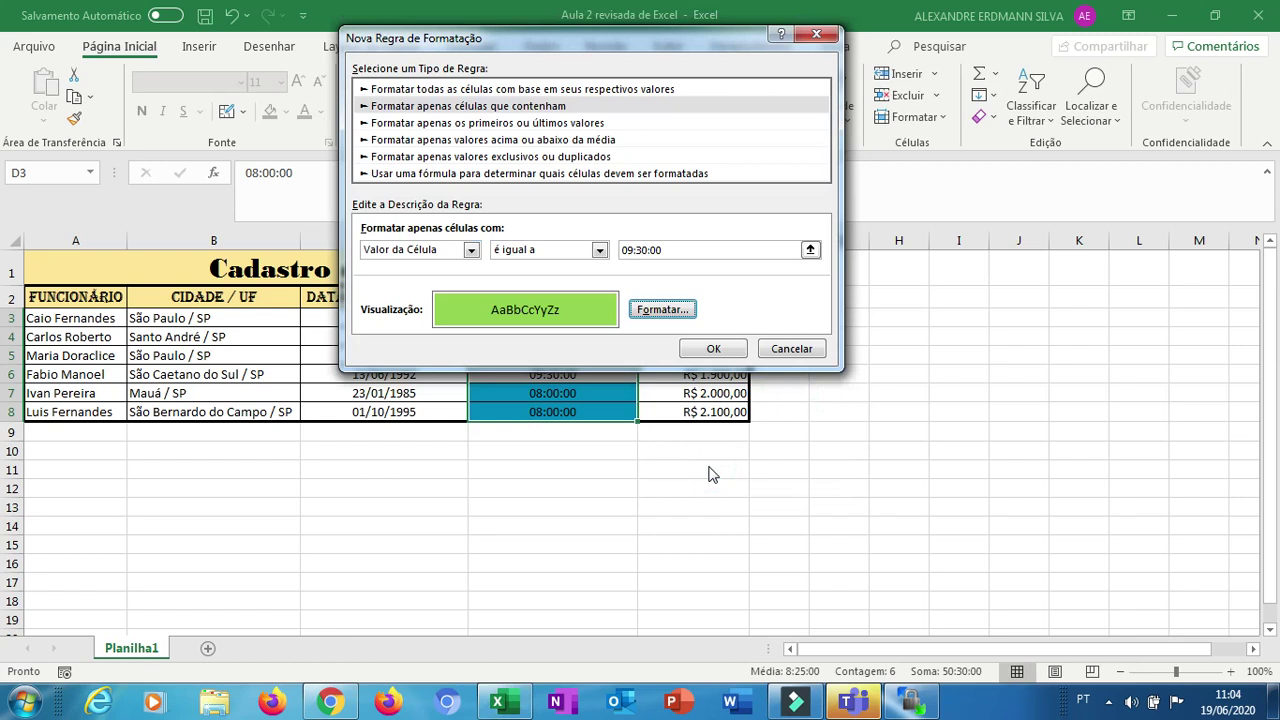
left_click(716, 348)
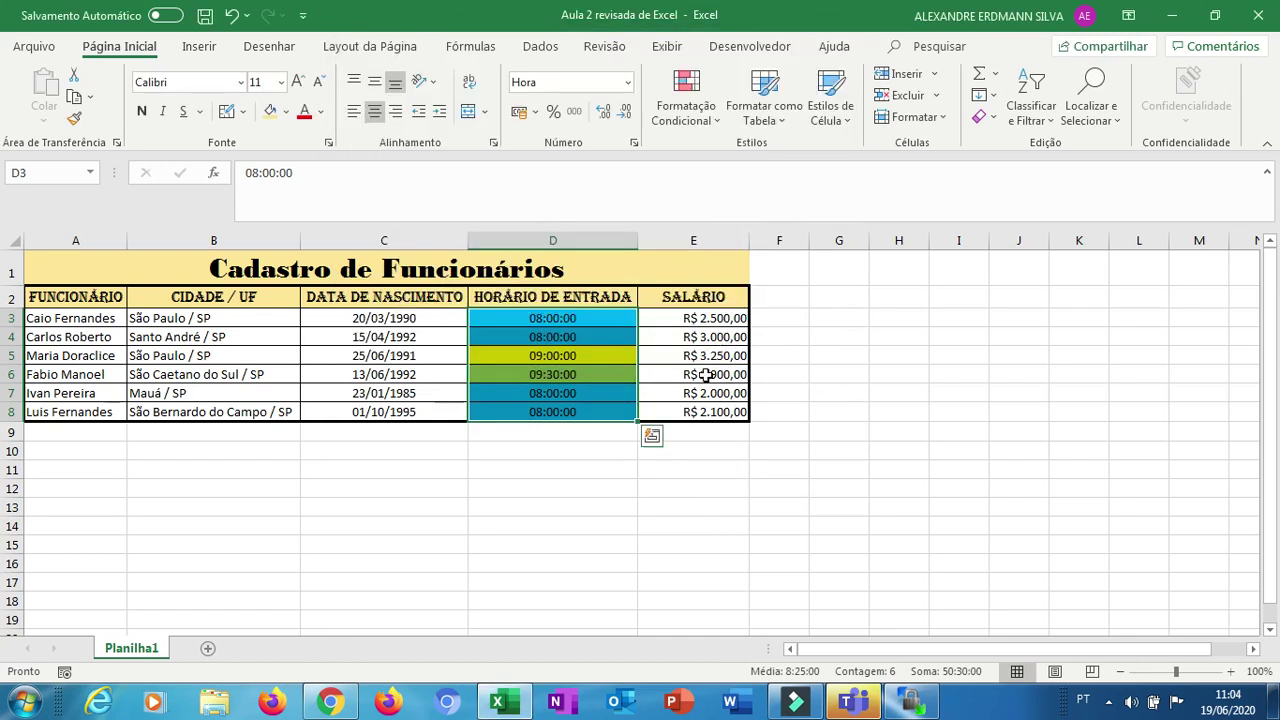
left_click(706, 374)
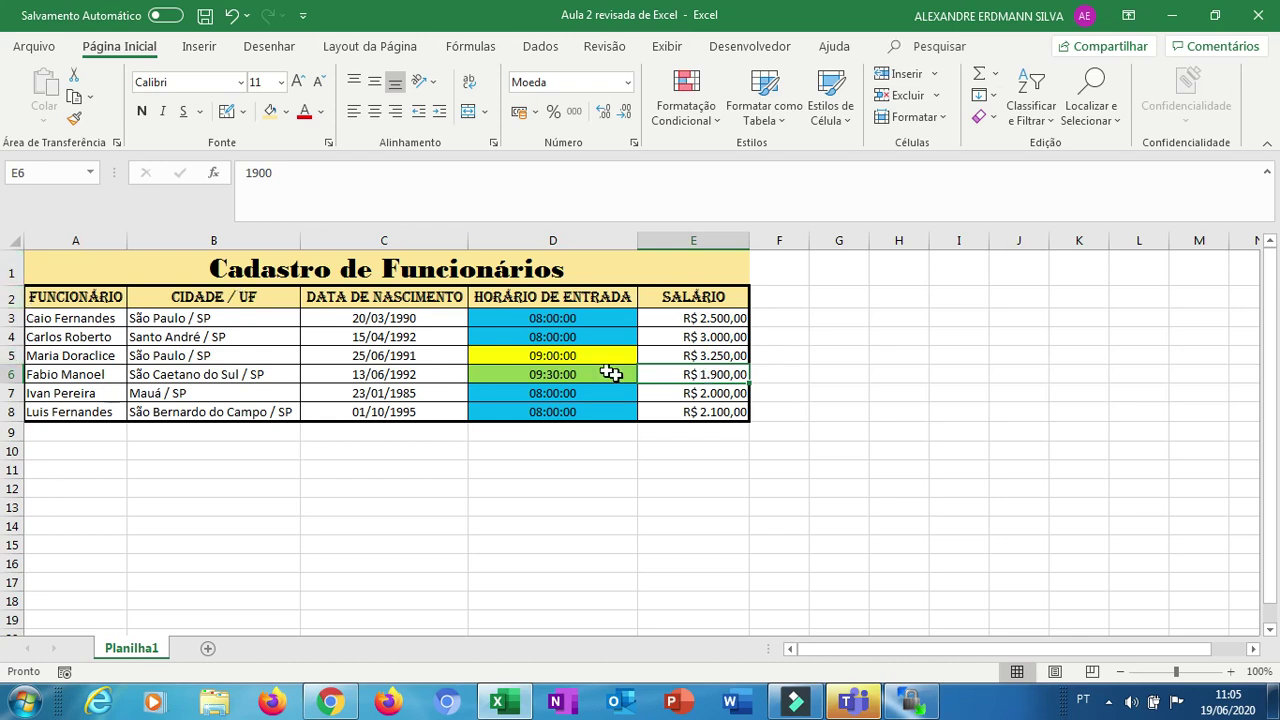
Change the entry time in D5 to 07:00 to test the conditional formatting
left_click(584, 353)
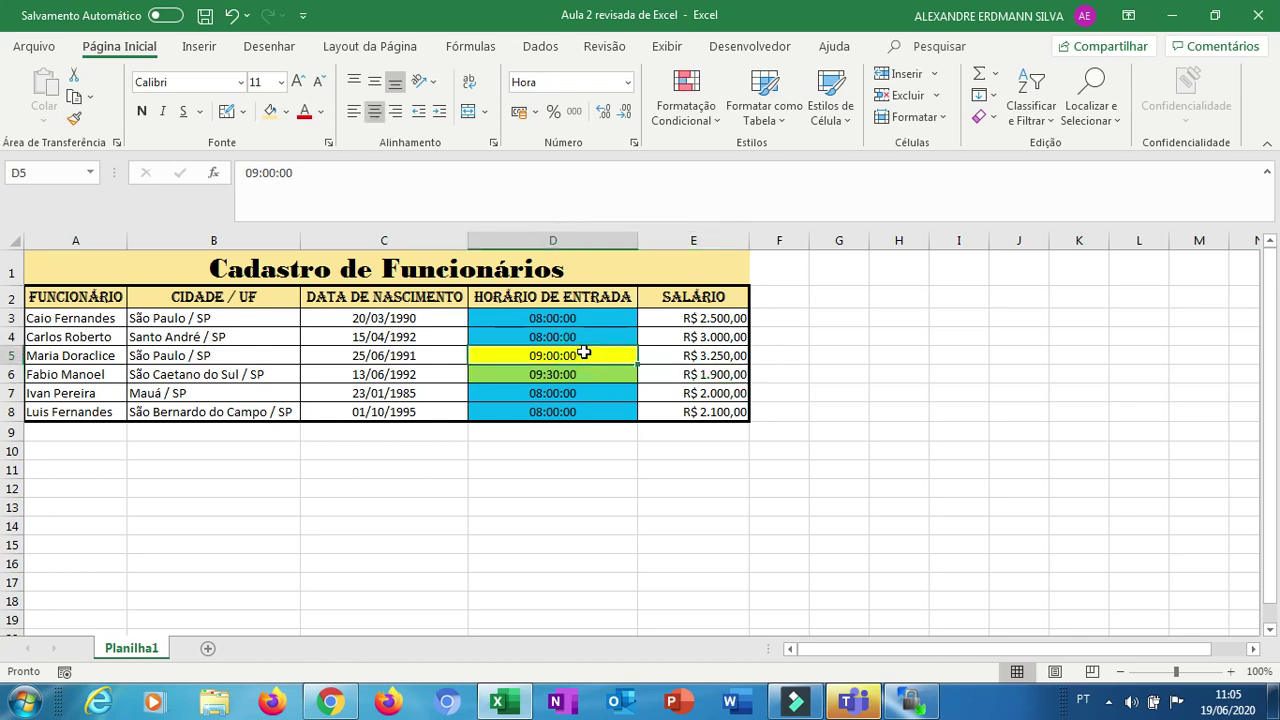
type("07:00")
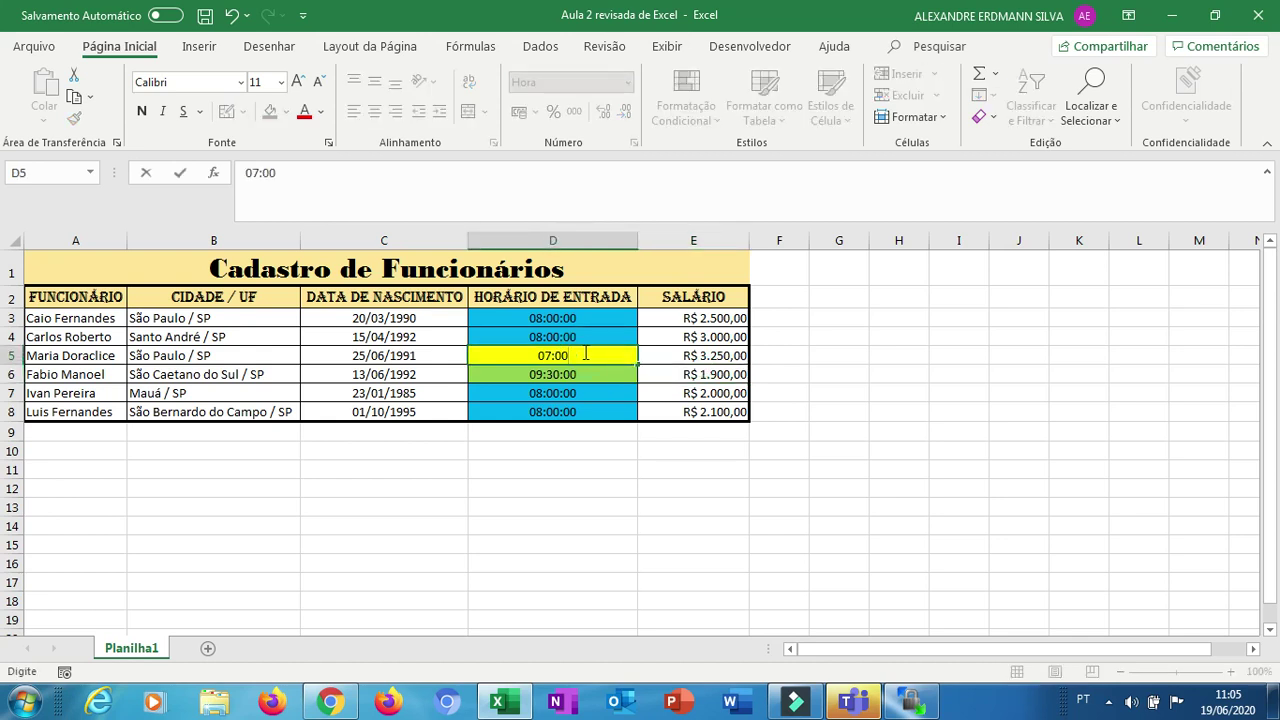
key("Return")
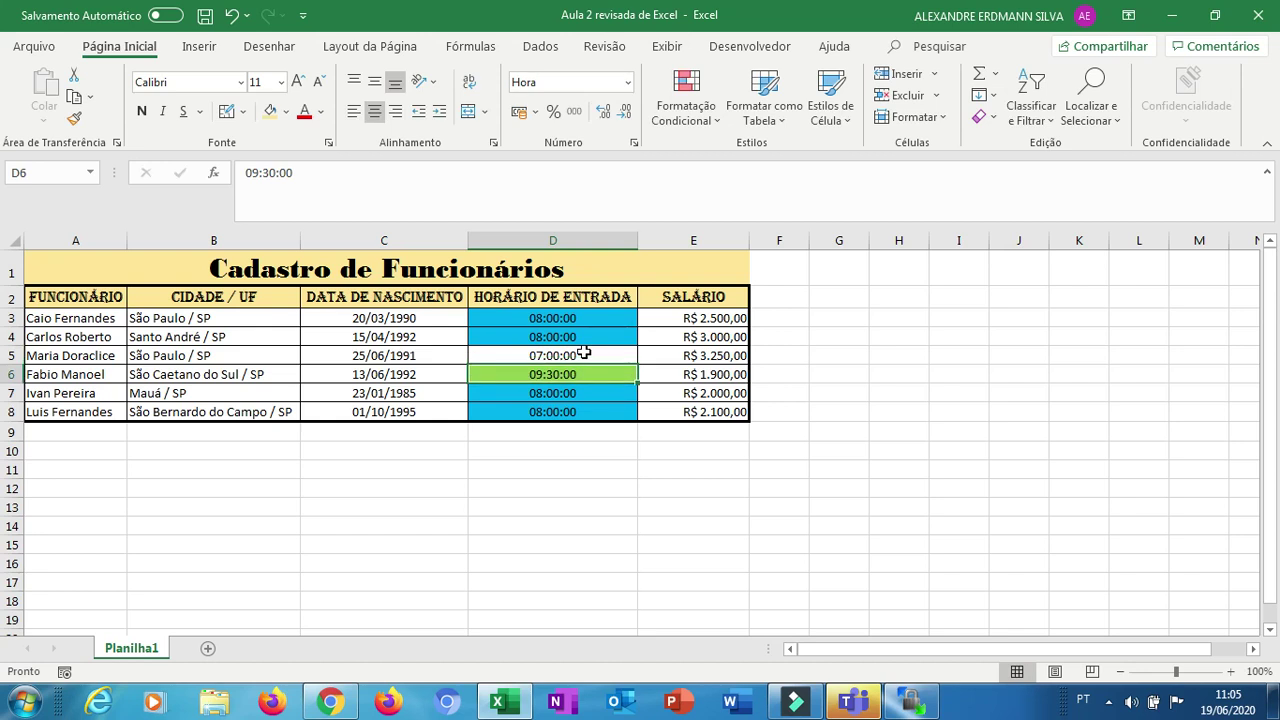
left_click(584, 354)
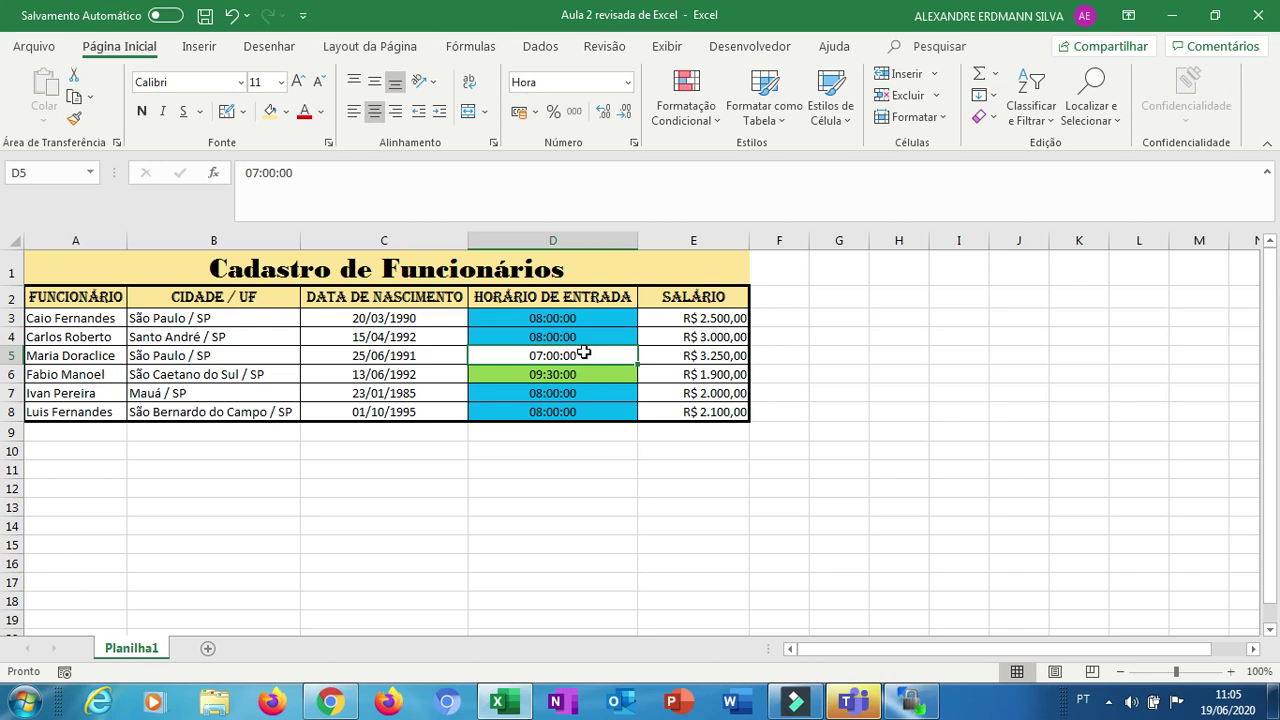
key("Down")
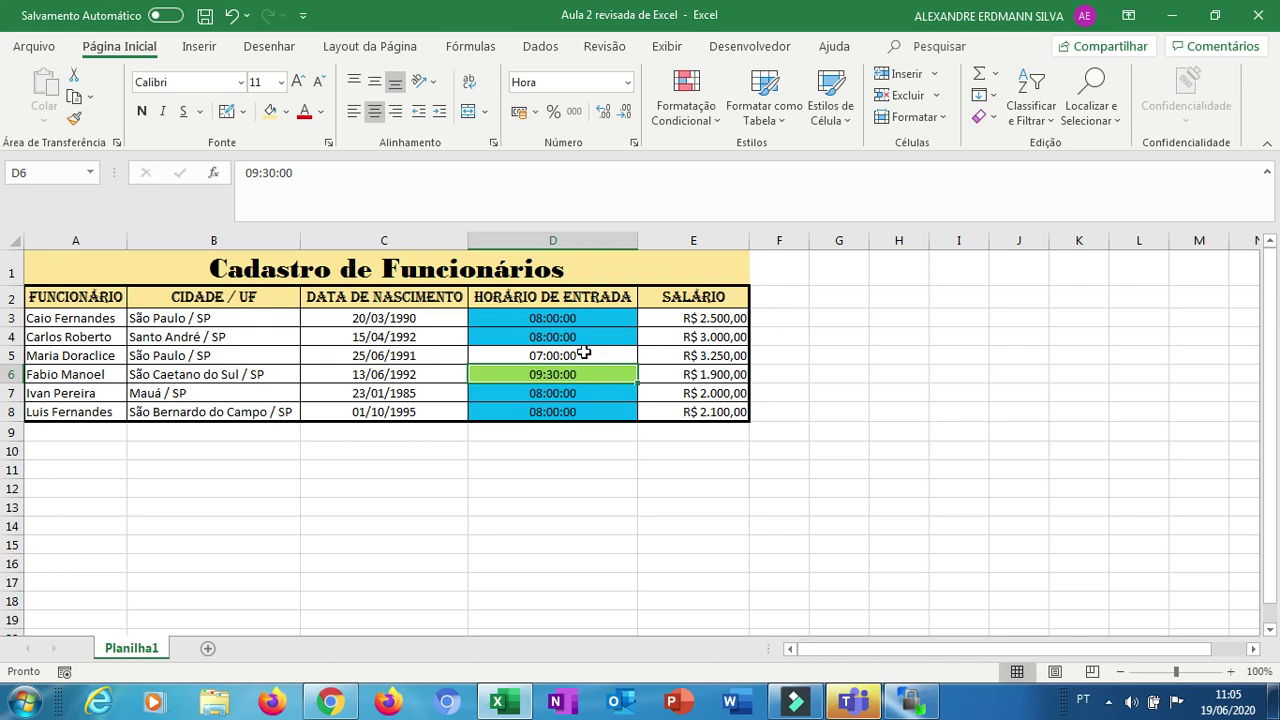
key("Right")
key("Right")
key("Up")
key("Up")
key("Up")
key("Left")
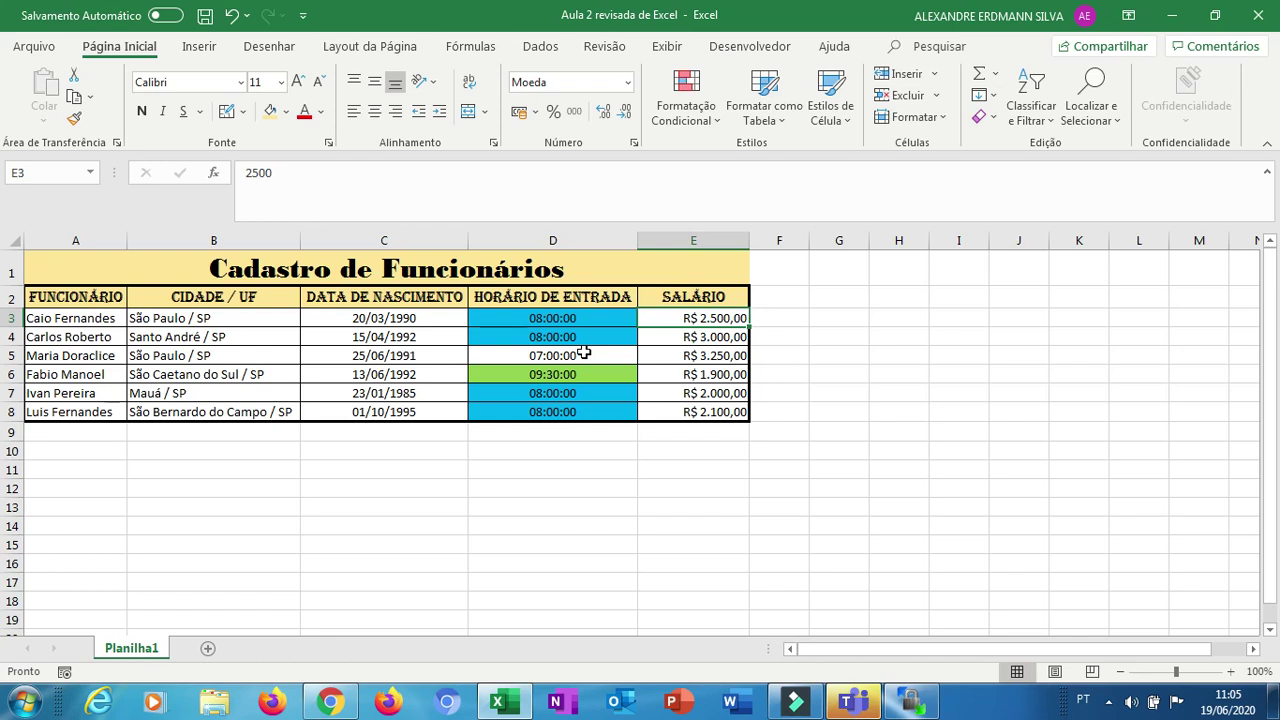
key("Right")
key("Up")
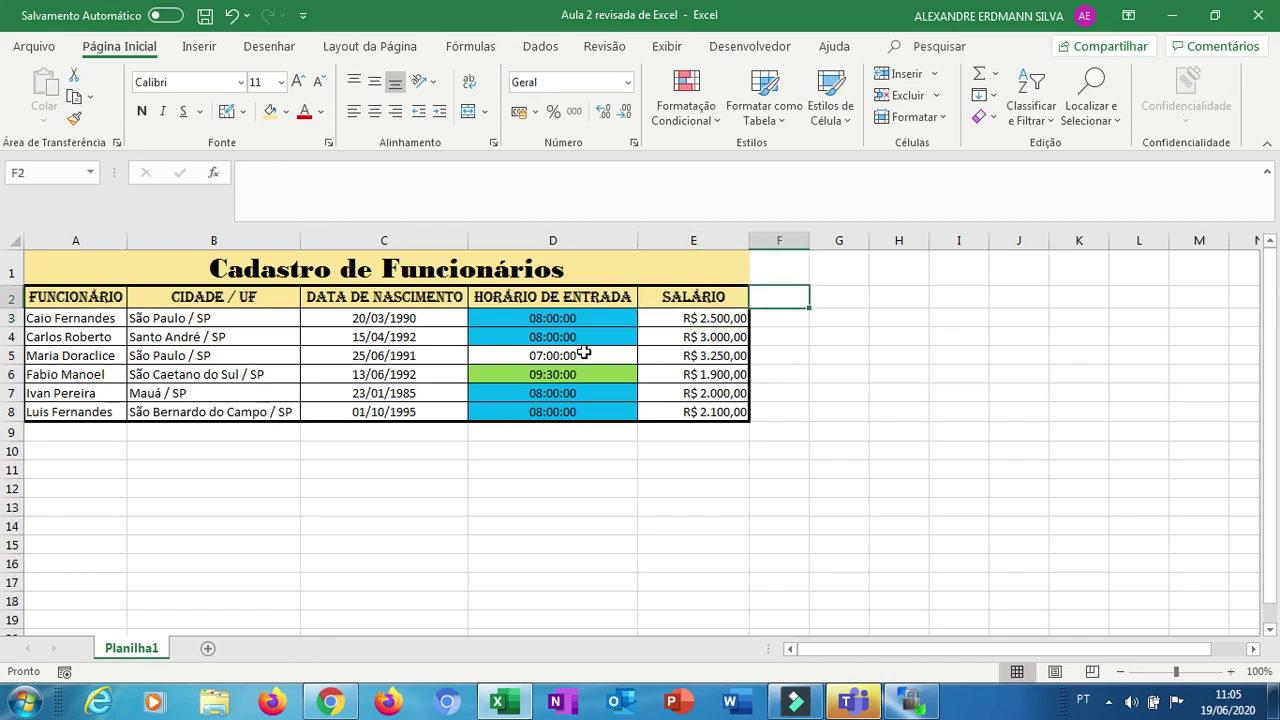
type("Ob")
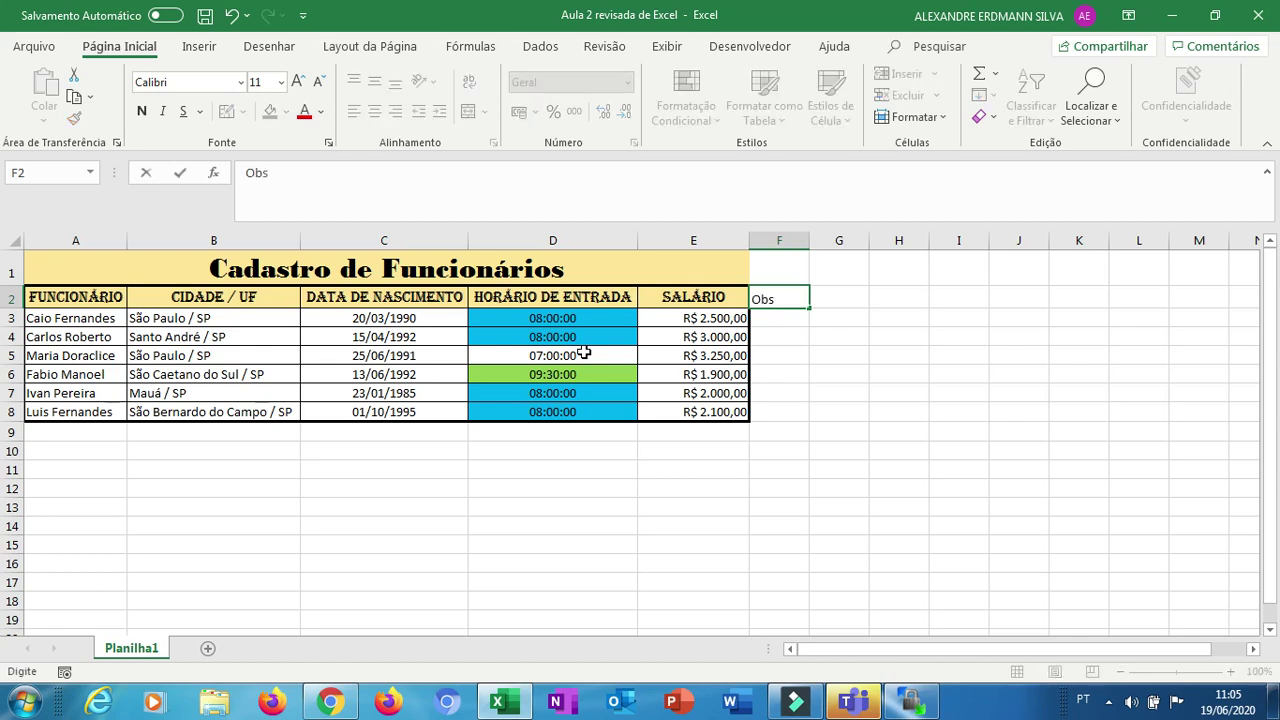
type("s")
key("BackSpace")
key("BackSpace")
key("BackSpace")
key("Return")
key("Left")
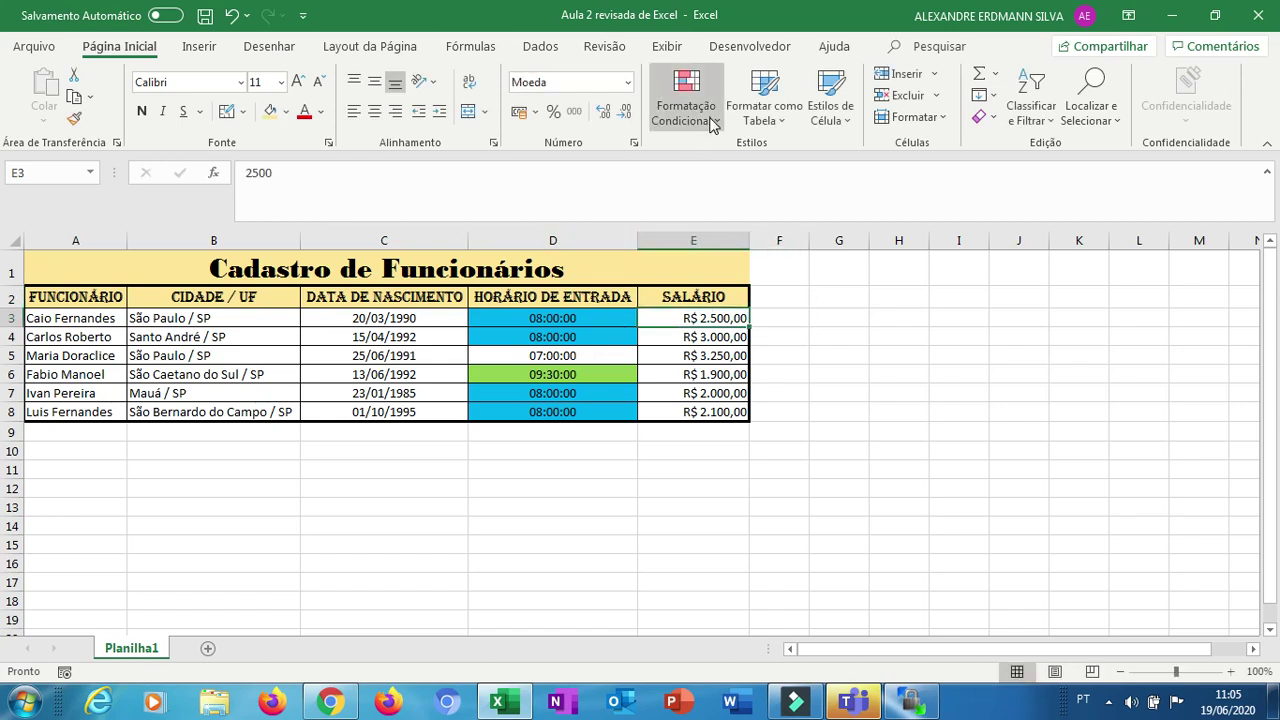
Apply the three coloured arrows icon set as conditional formatting to the salaries in E3:E8
left_click_drag(692, 318, 705, 412)
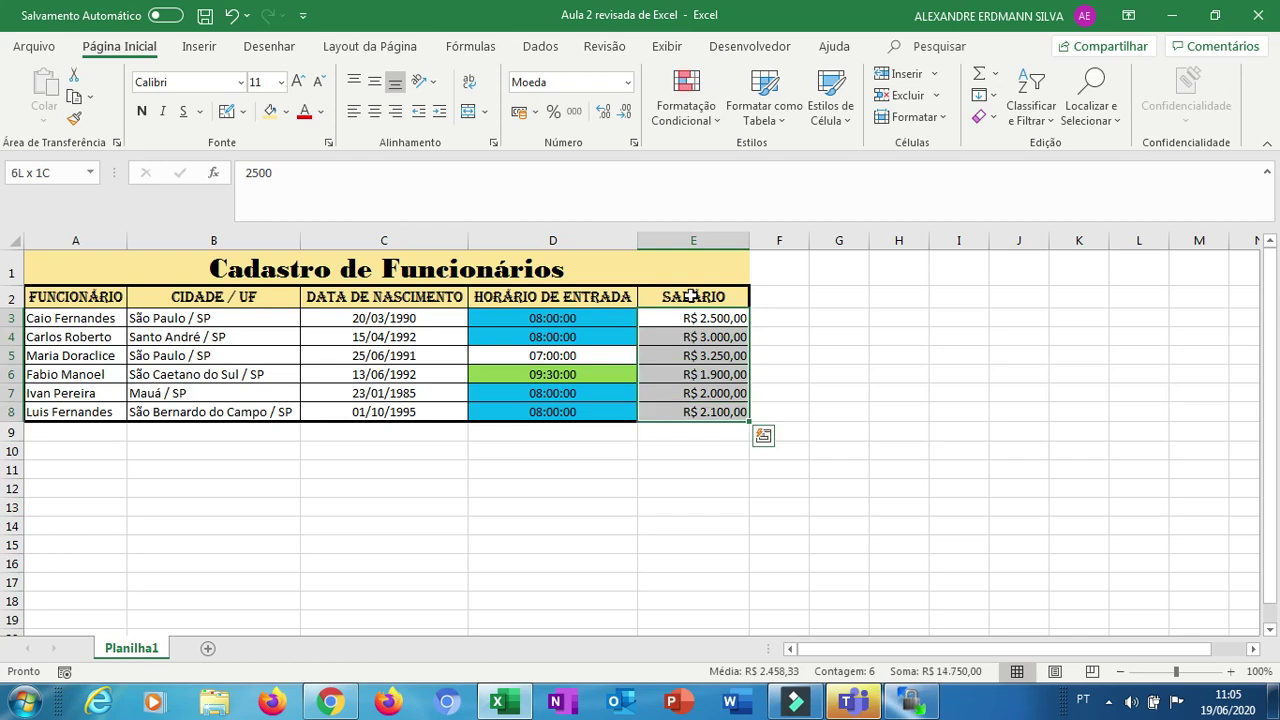
left_click(715, 133)
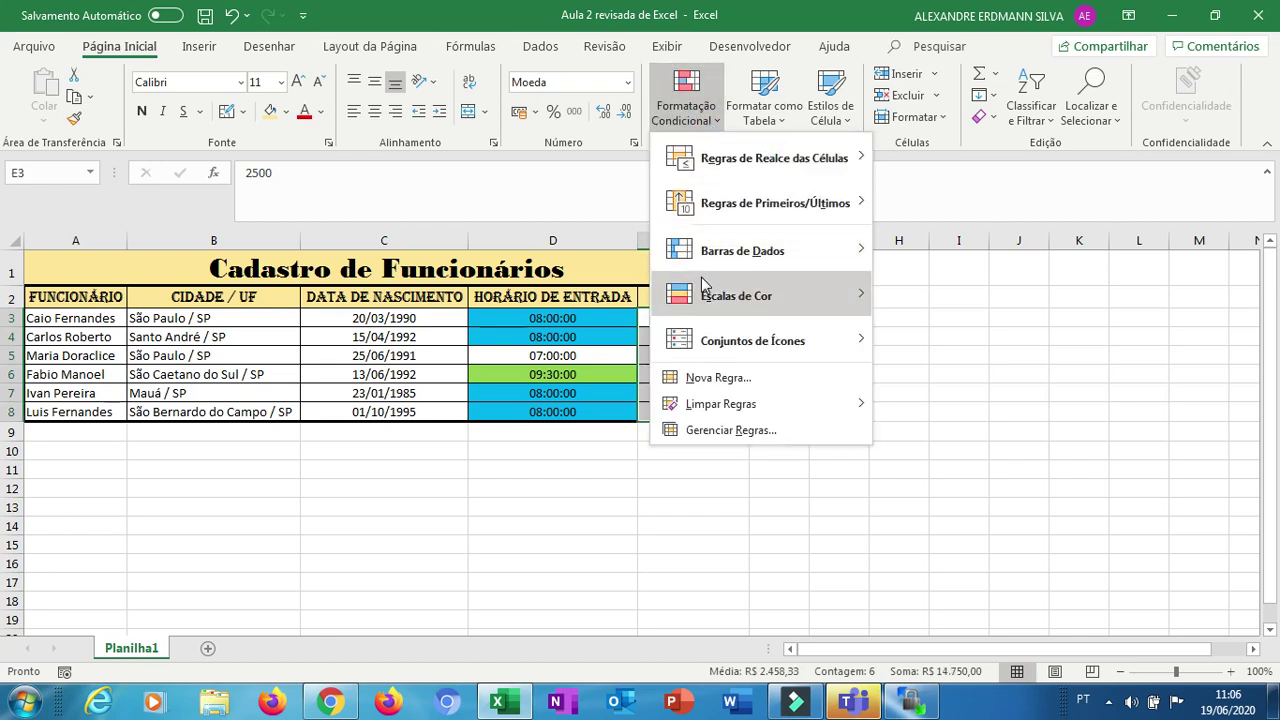
mouse_move(703, 285)
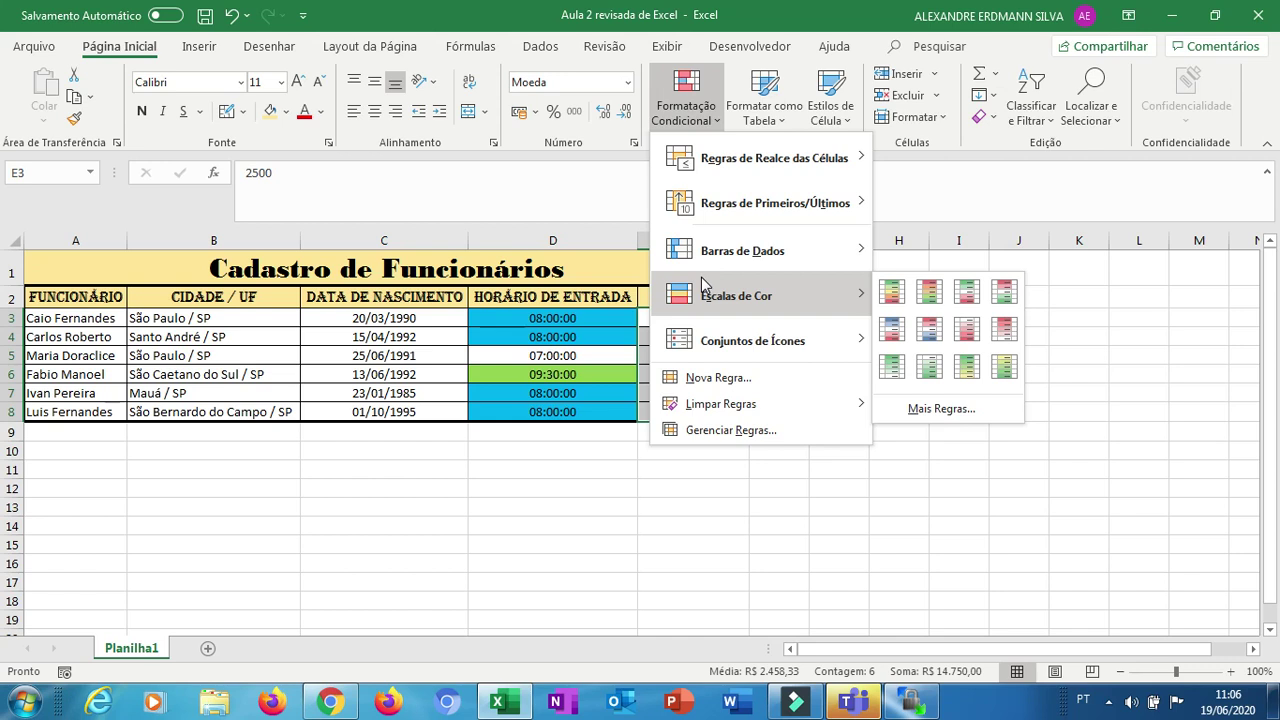
mouse_move(733, 348)
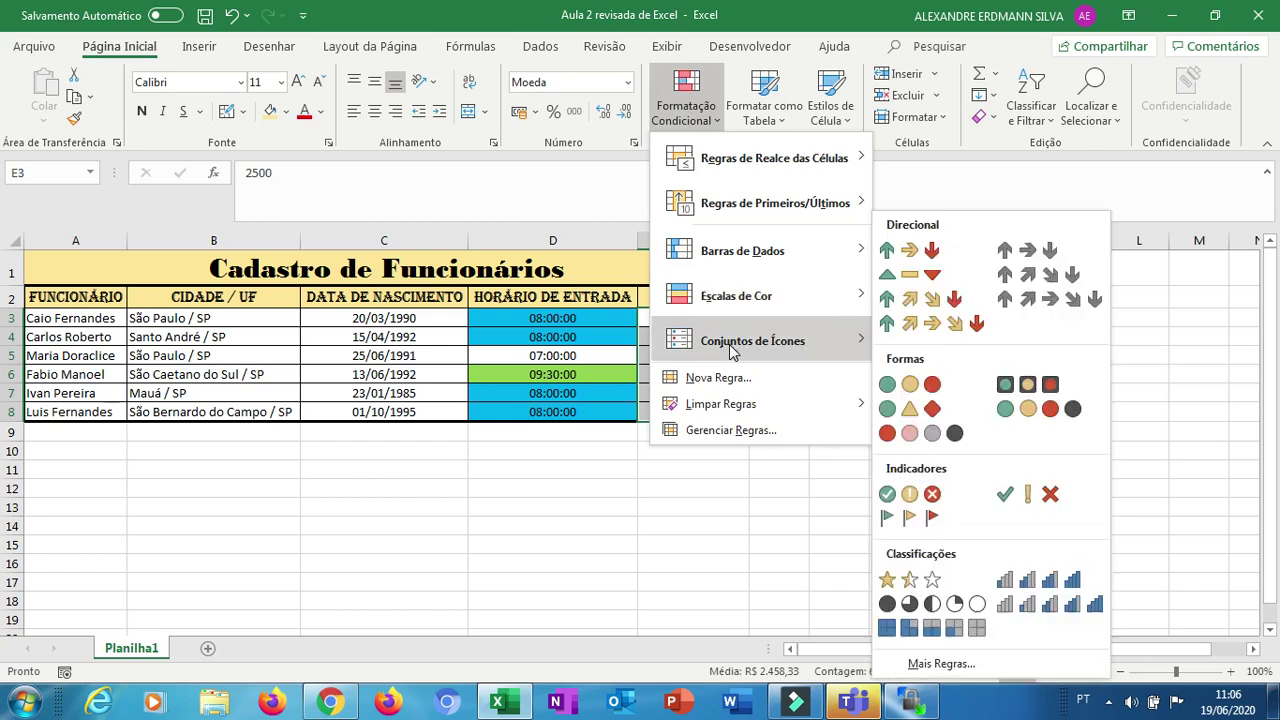
left_click(913, 258)
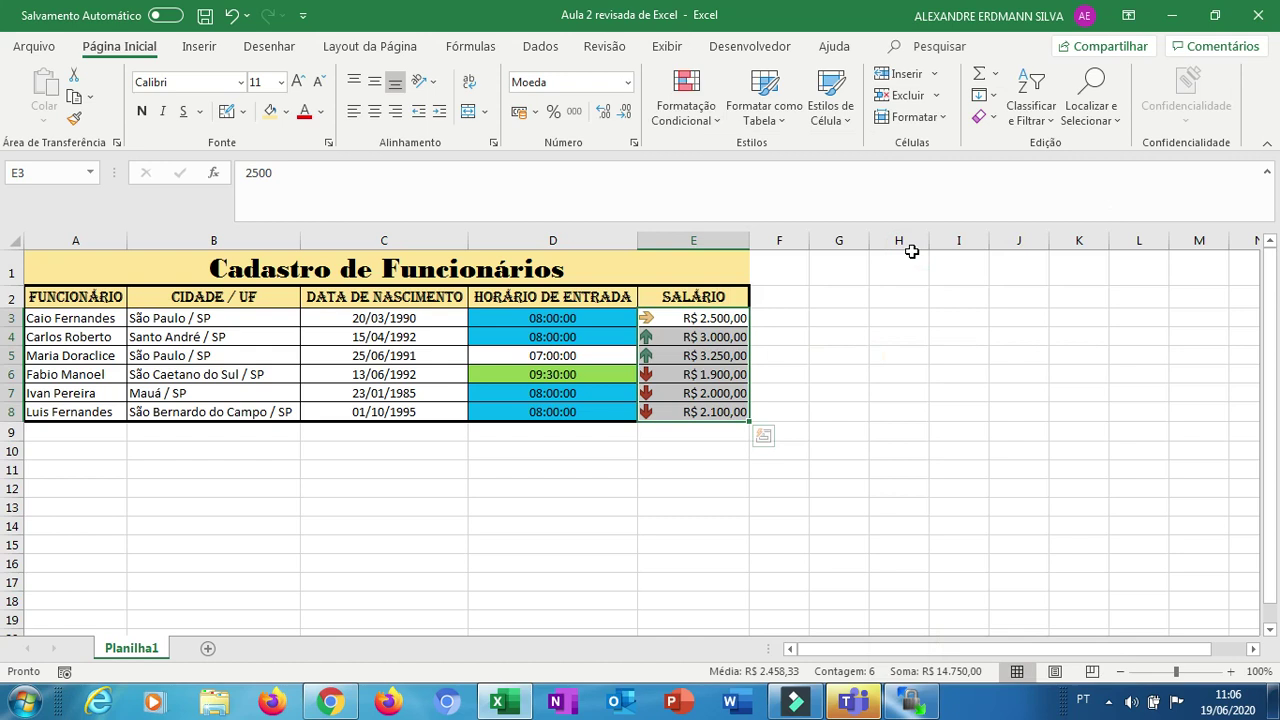
Add a custom icon set rule to E3 with red, yellow and green circles, keeping the 67 and 33 percent thresholds
left_click(668, 318)
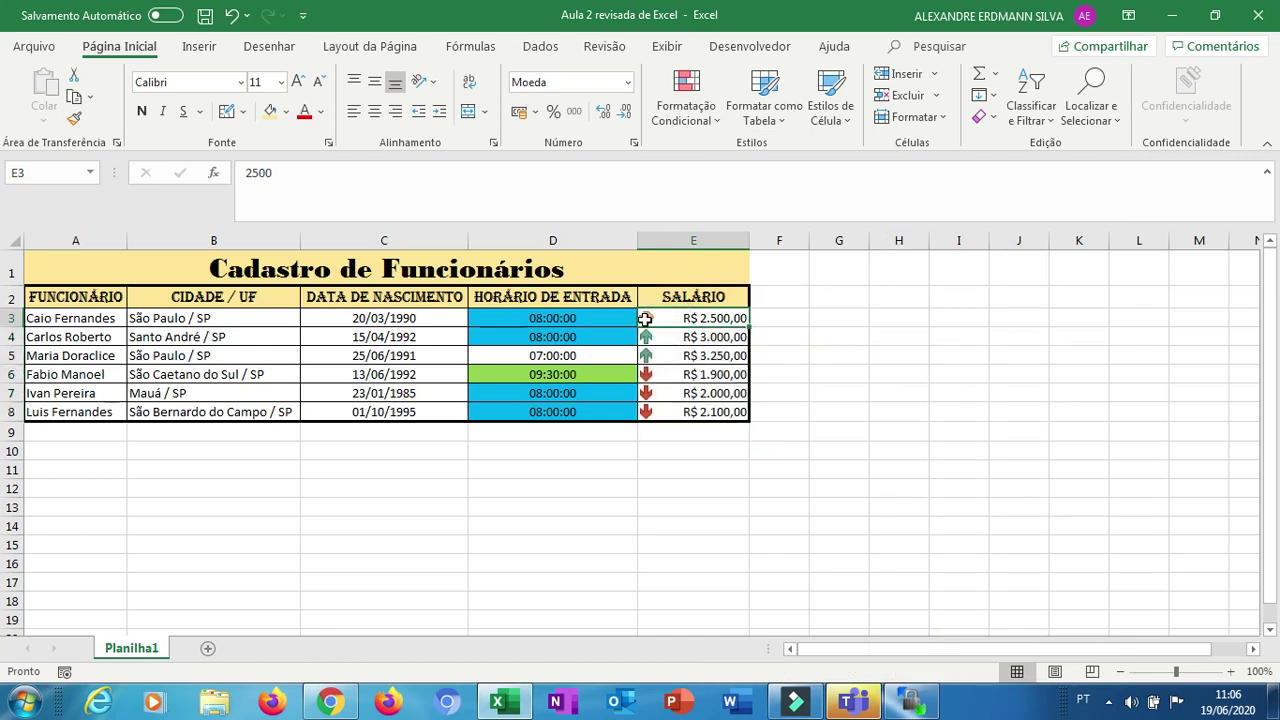
left_click(715, 118)
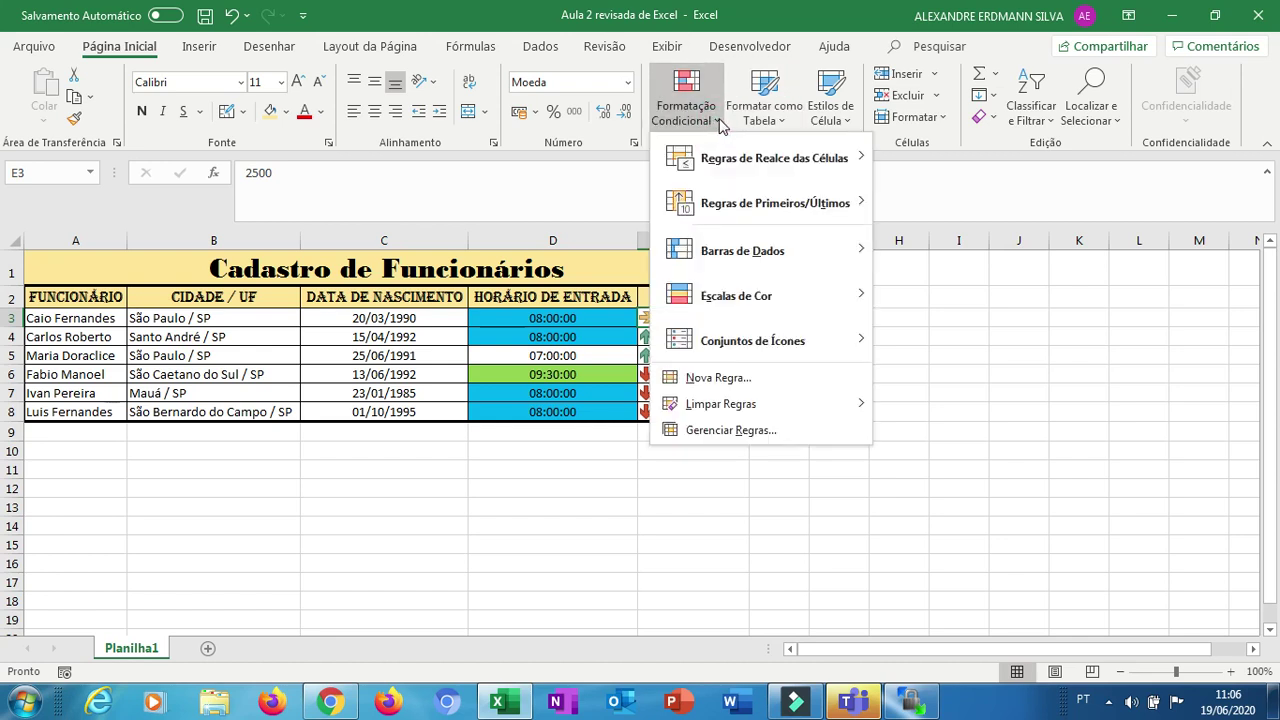
mouse_move(835, 341)
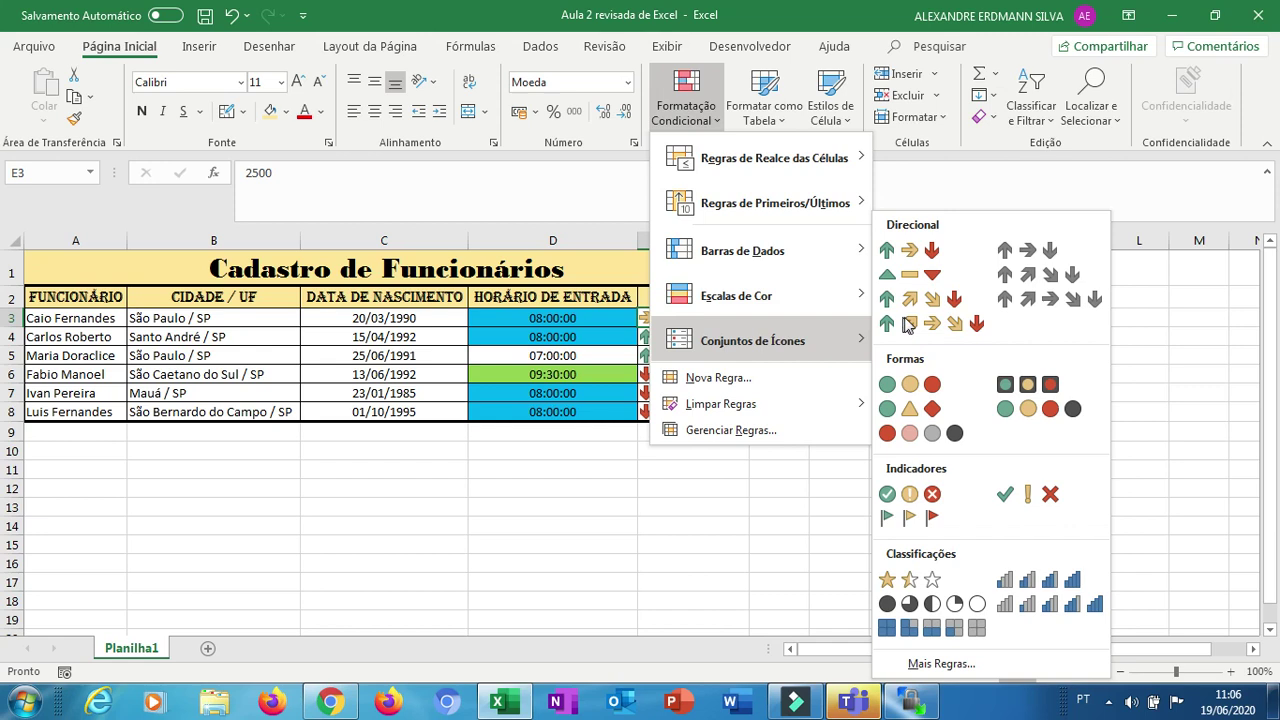
left_click(926, 658)
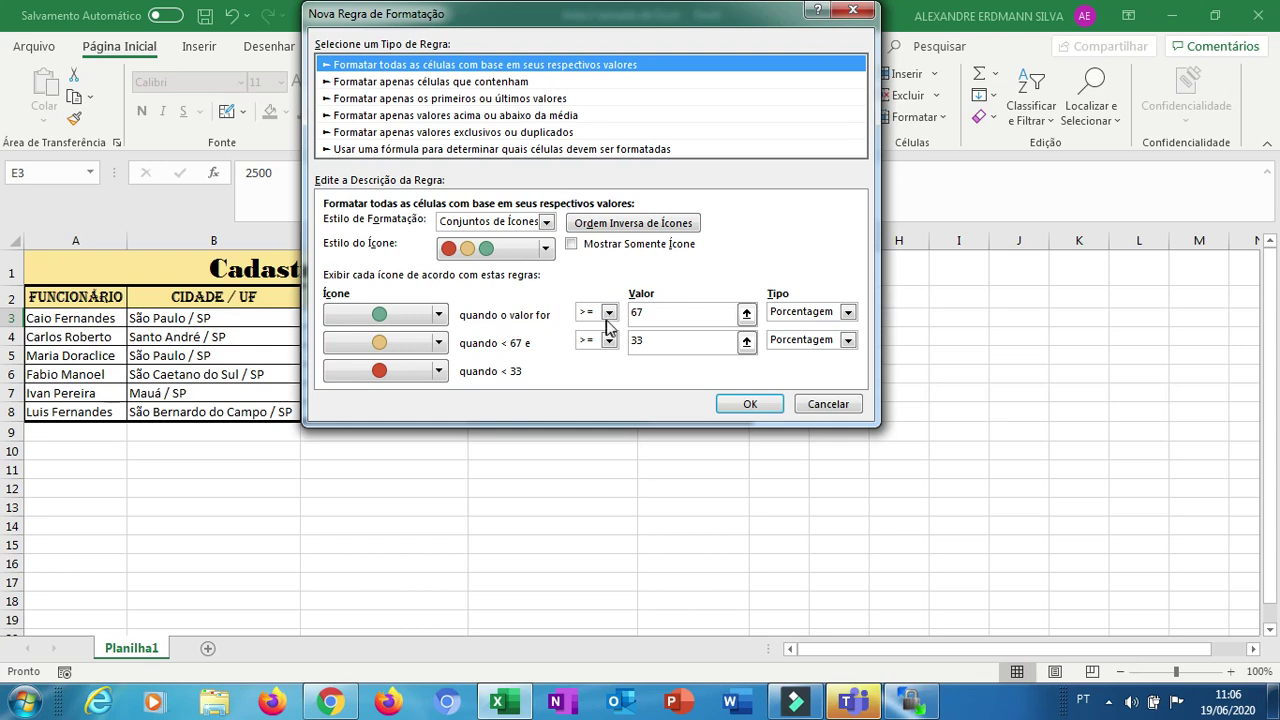
left_click(657, 314)
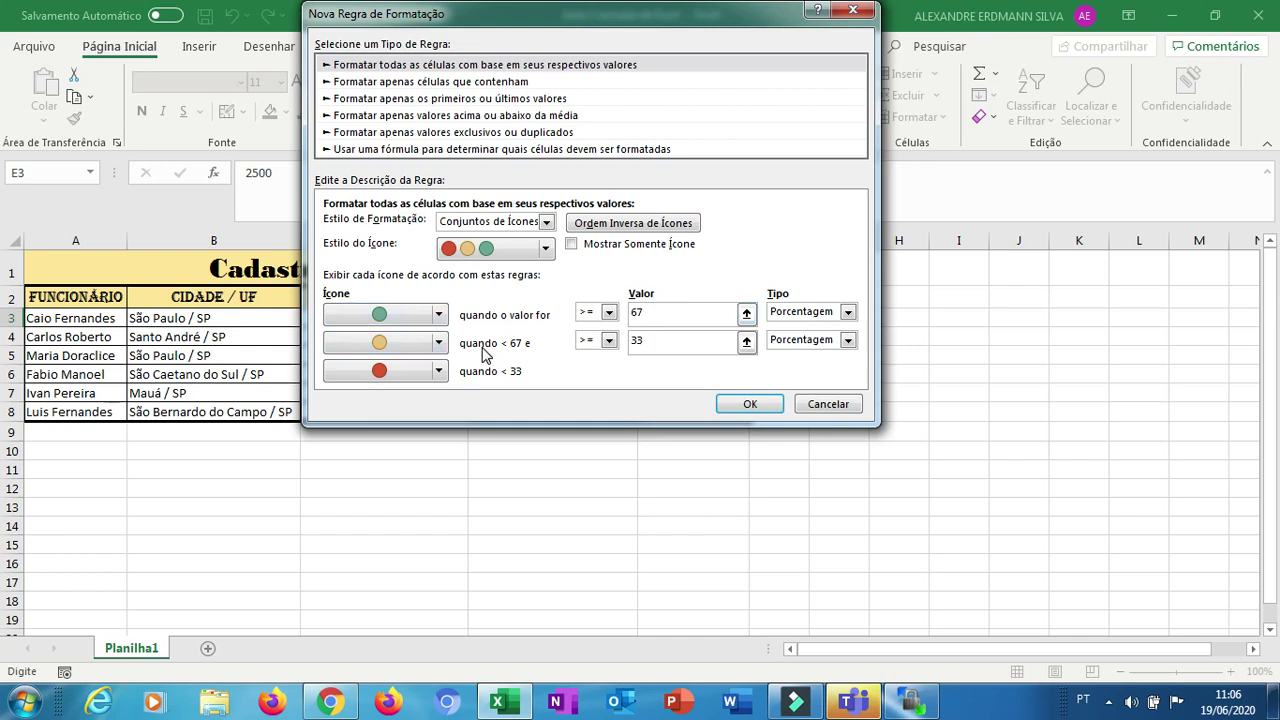
left_click(567, 352)
left_click(749, 403)
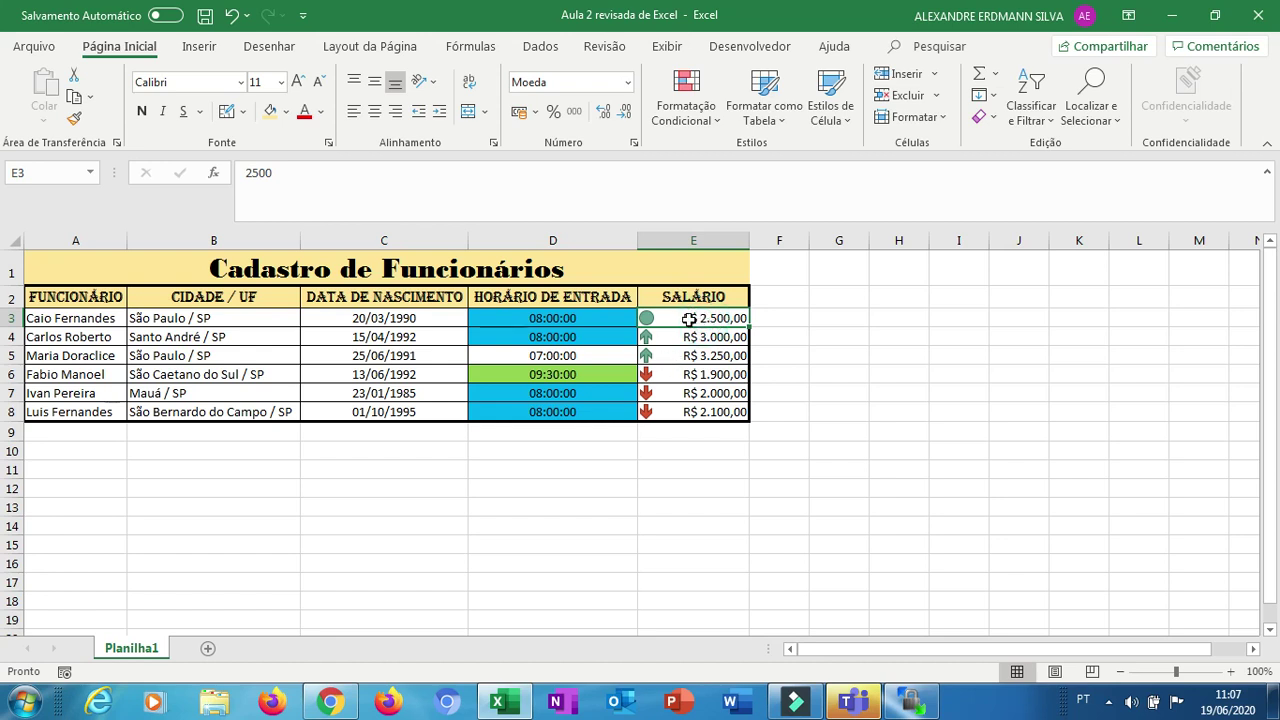
Reapply the three coloured arrows icon set to all salaries in E3:E8
left_click(698, 337)
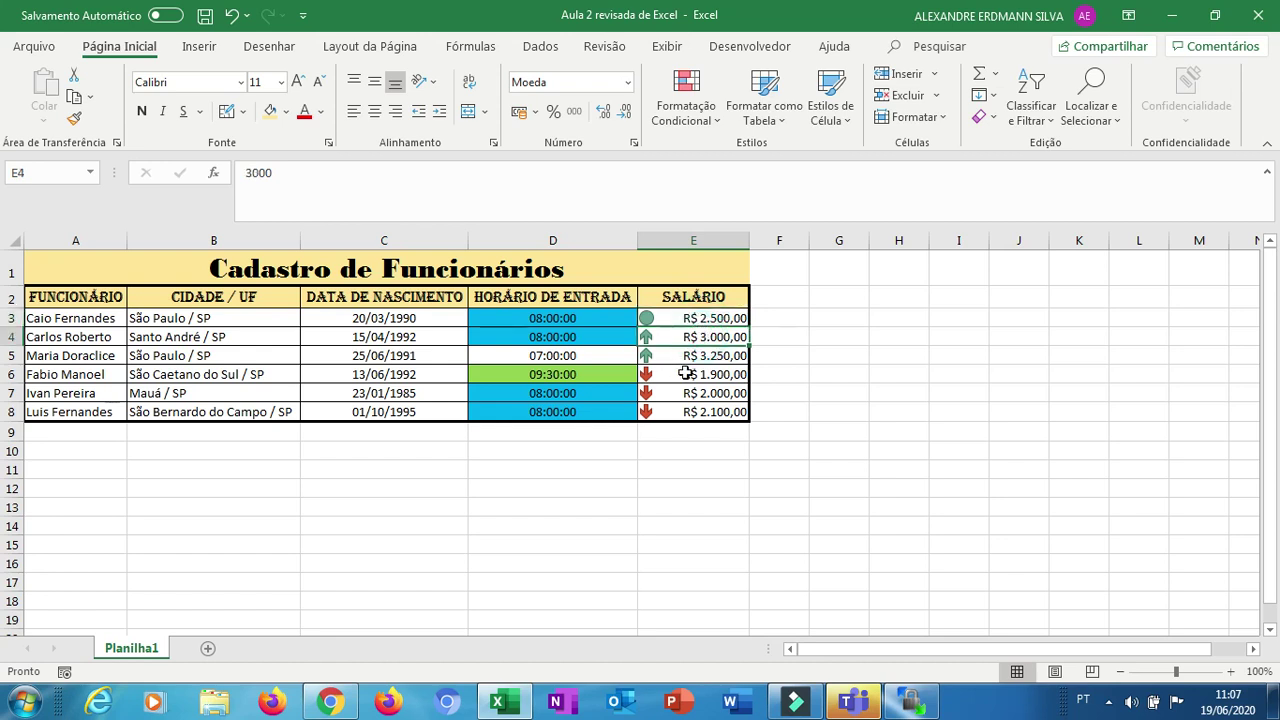
left_click(687, 358)
left_click(684, 376)
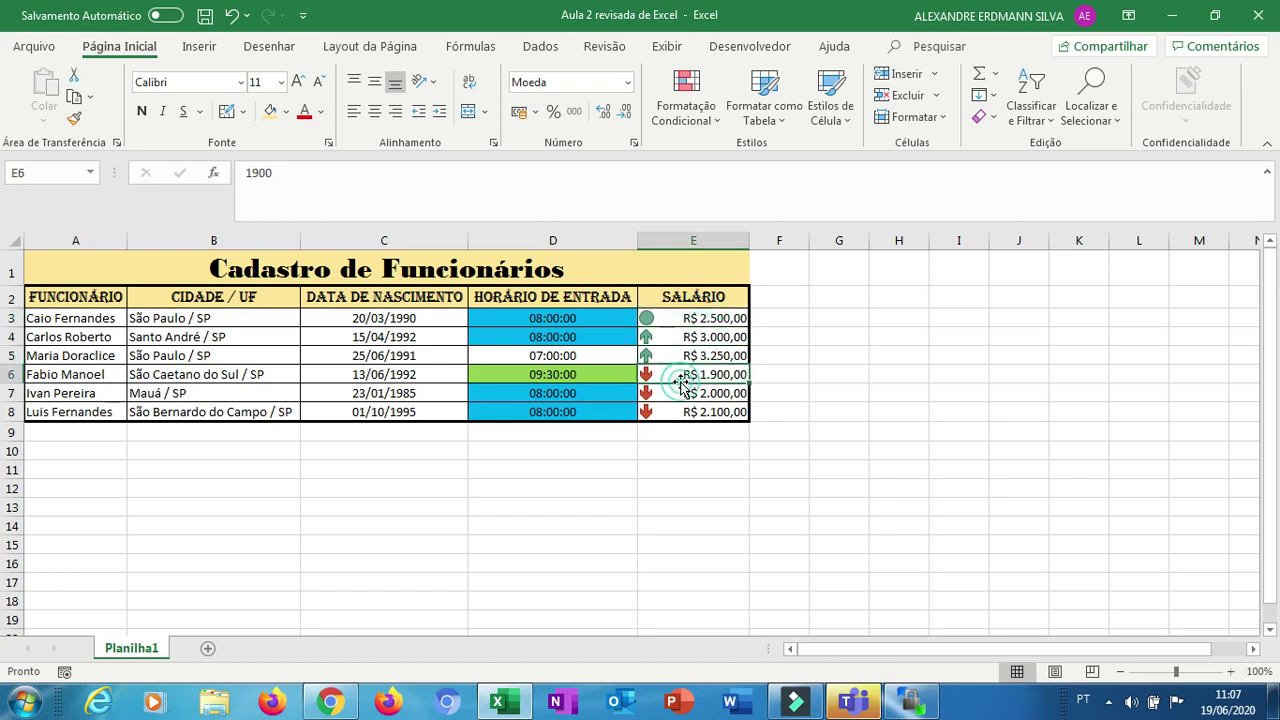
left_click(678, 319)
left_click_drag(678, 319, 692, 414)
left_click(686, 110)
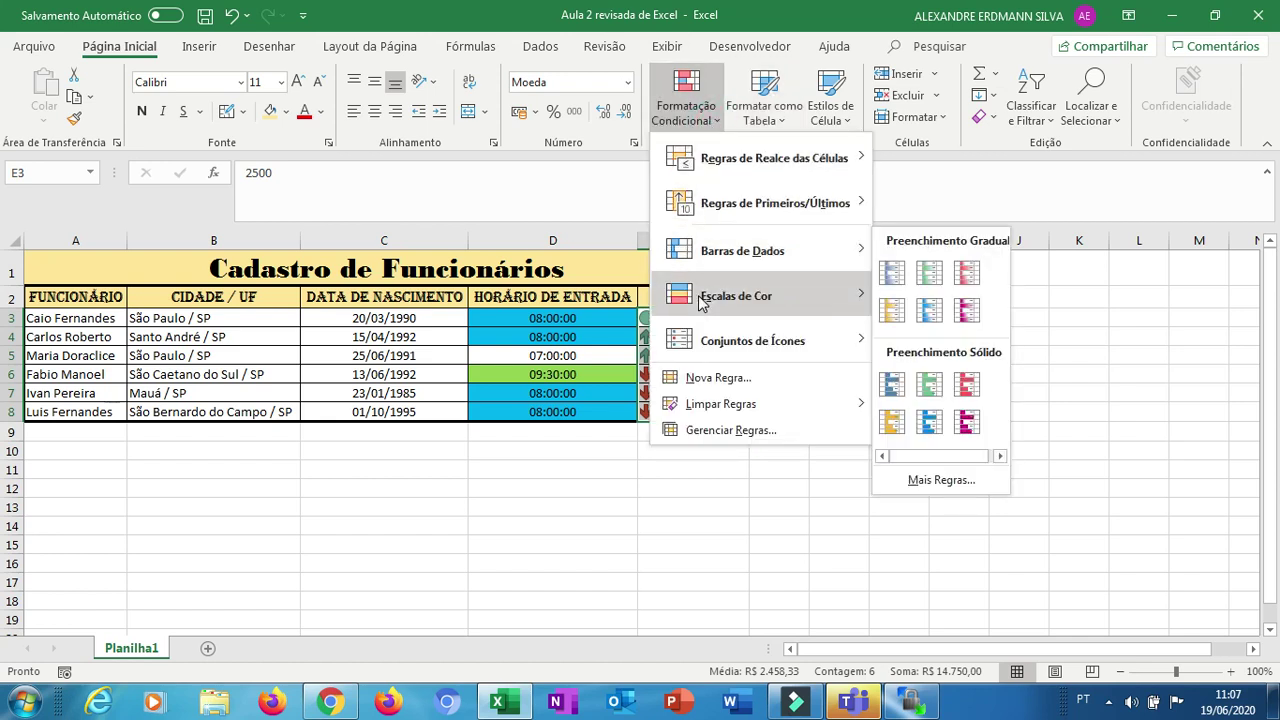
mouse_move(785, 341)
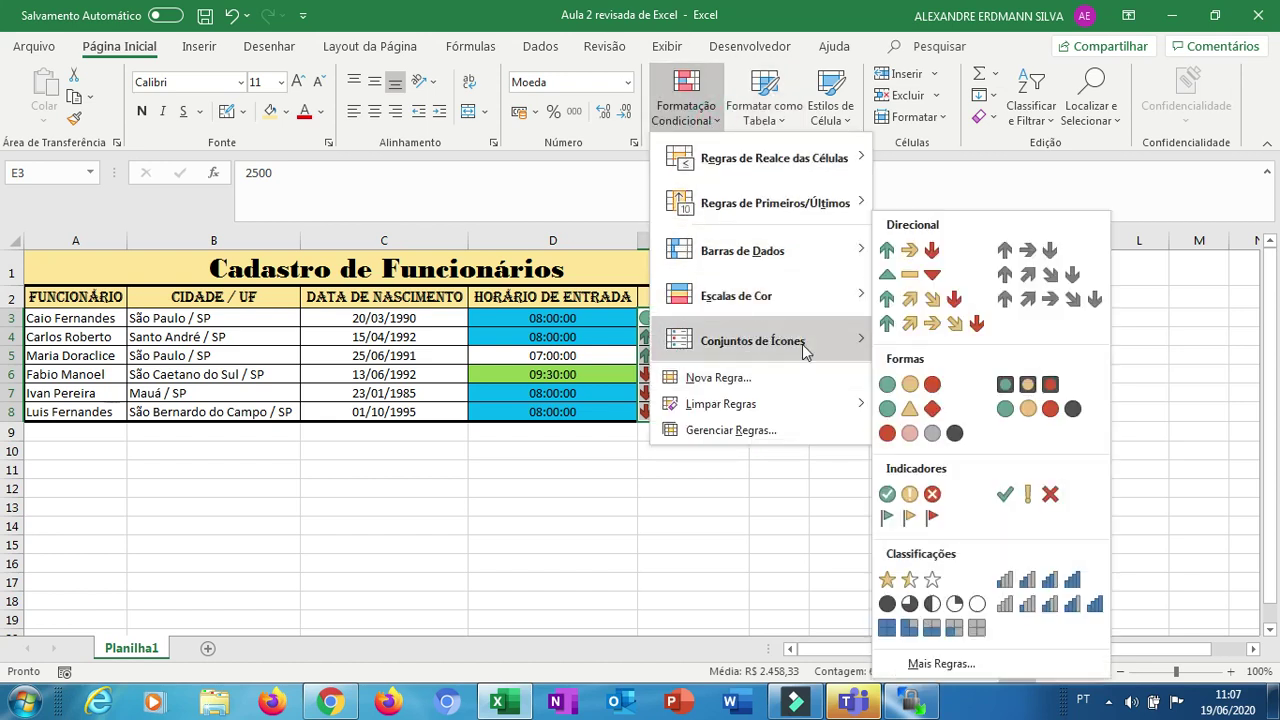
left_click(931, 252)
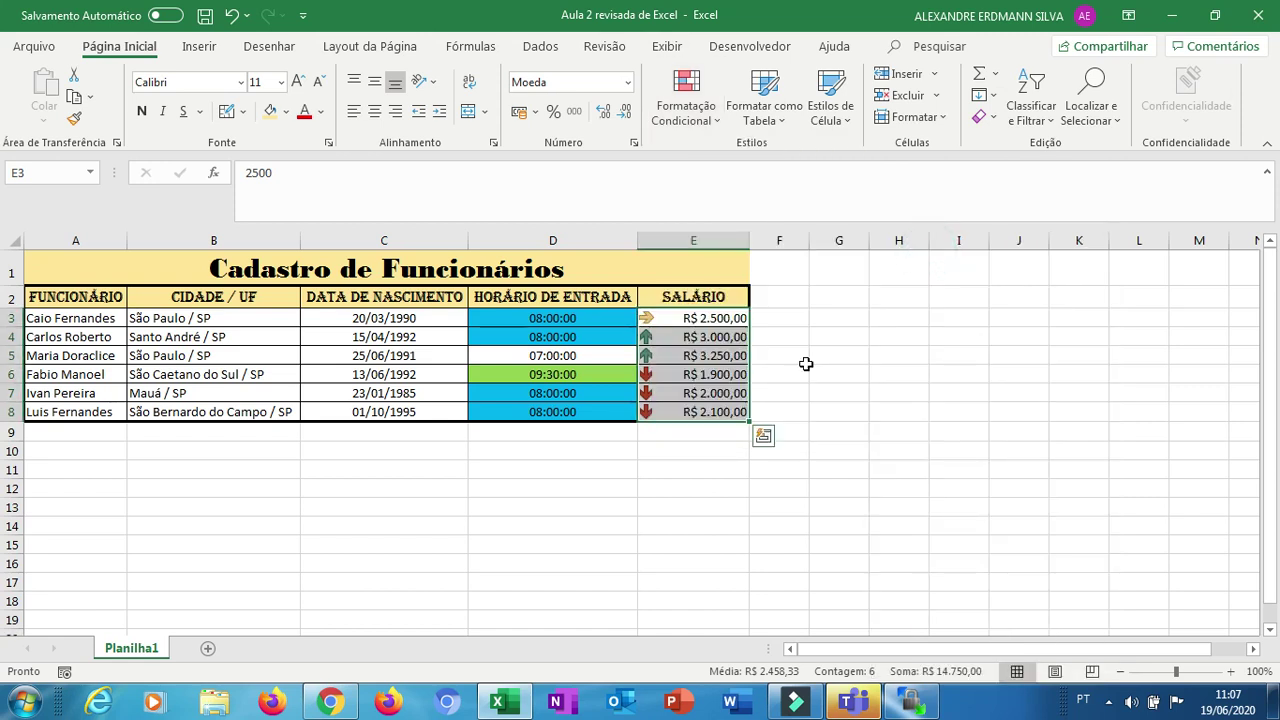
key("Right")
key("Left")
key("Right")
key("Left")
key("Right")
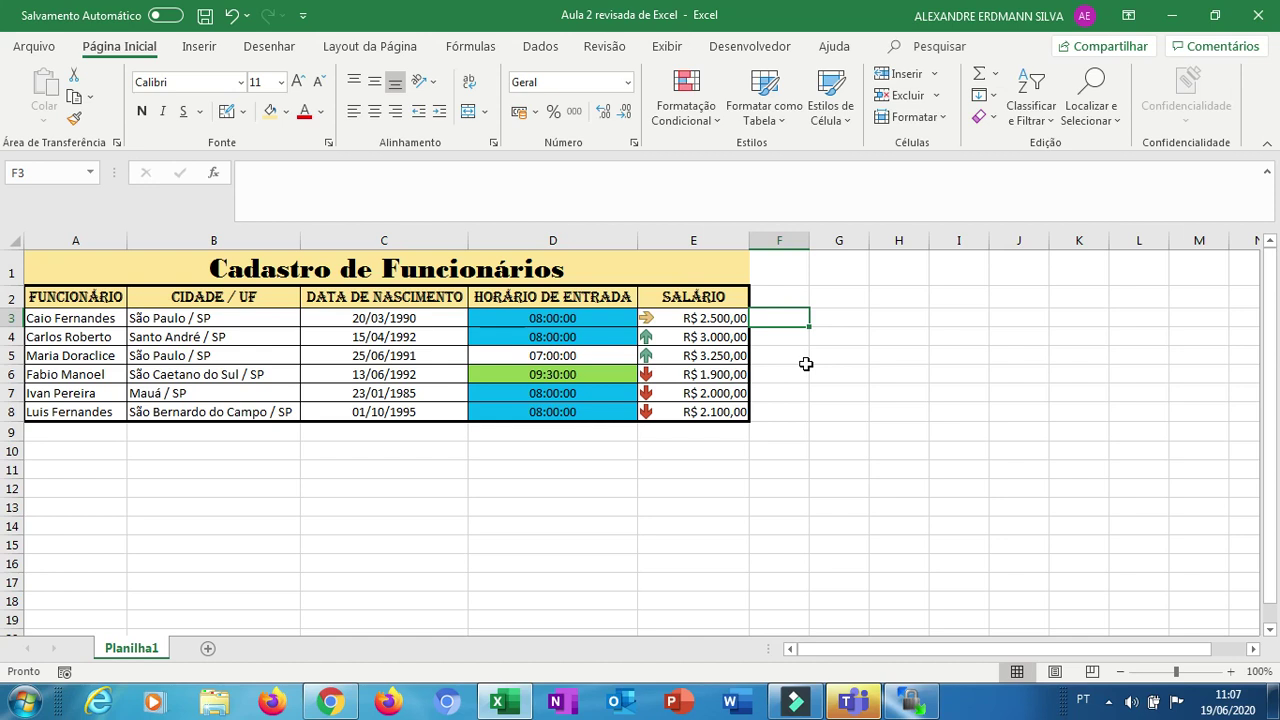
key("Left")
key("Down")
key("Down")
key("Down")
key("Down")
key("Down")
key("Down")
key("Up")
key("Up")
key("Down")
key("Down")
key("Up")
key("Up")
key("Up")
key("Up")
key("Up")
key("Up")
Enter =E3/SOMA(E3:E8) in F3 to calculate the salary's share of the total, and fill the formula down to F8
key("Right")
type("=")
key("Left")
type("/")
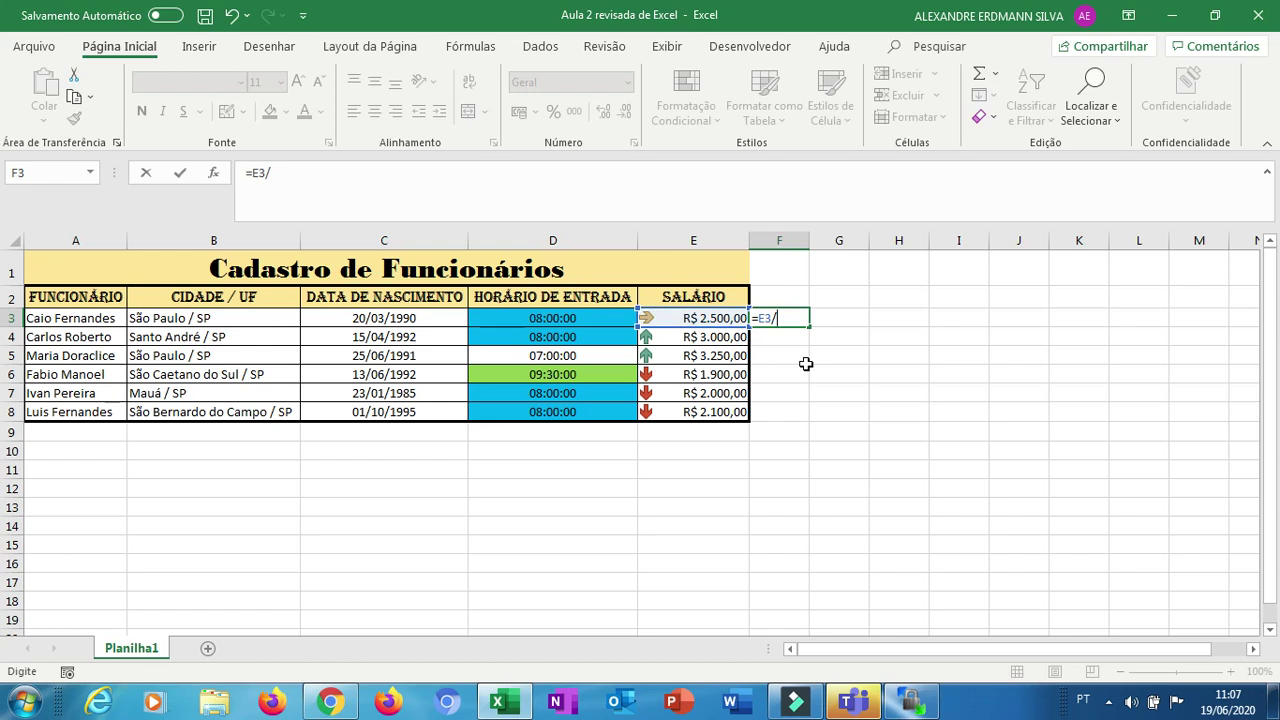
type("soma(")
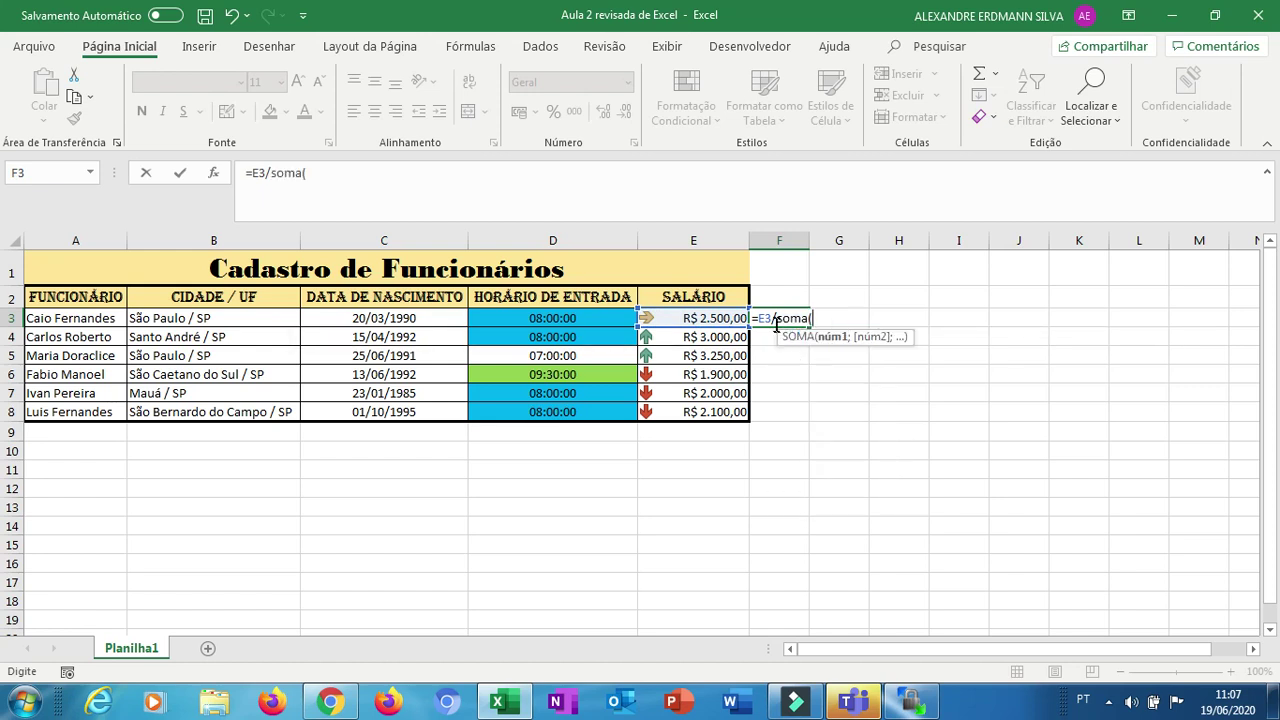
left_click_drag(716, 327, 707, 408)
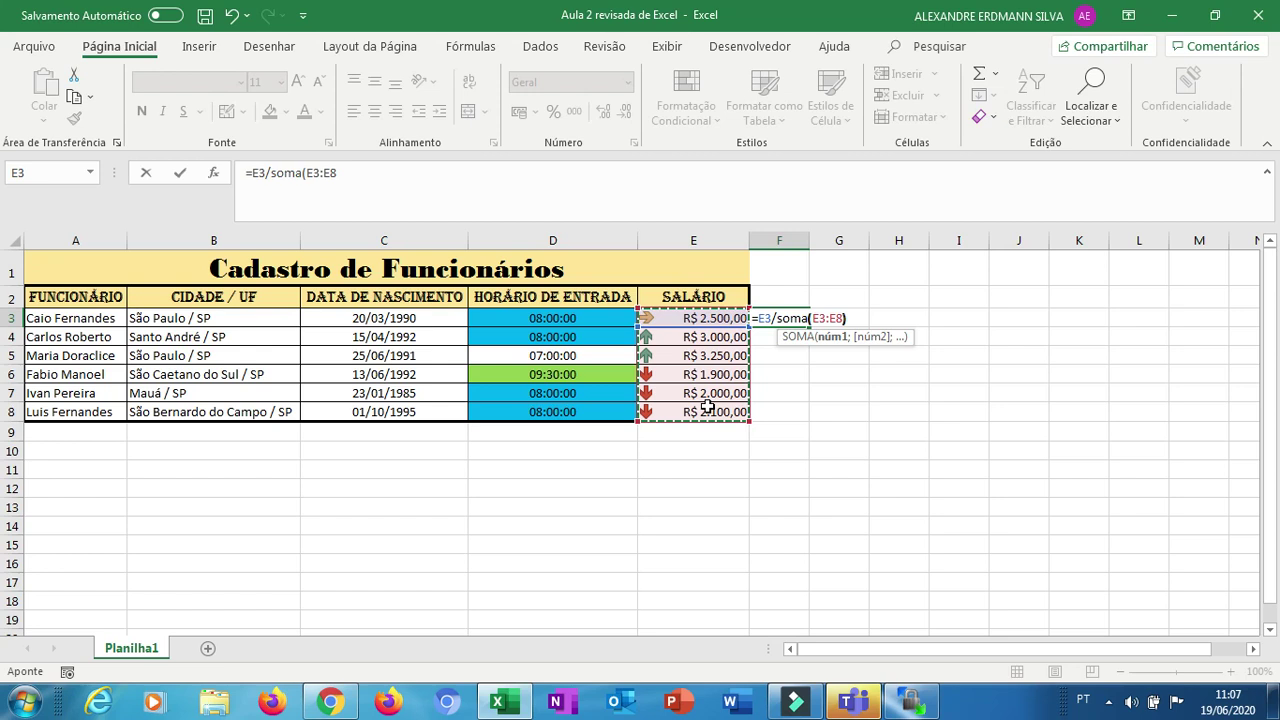
type(")")
key("ctrl+Return")
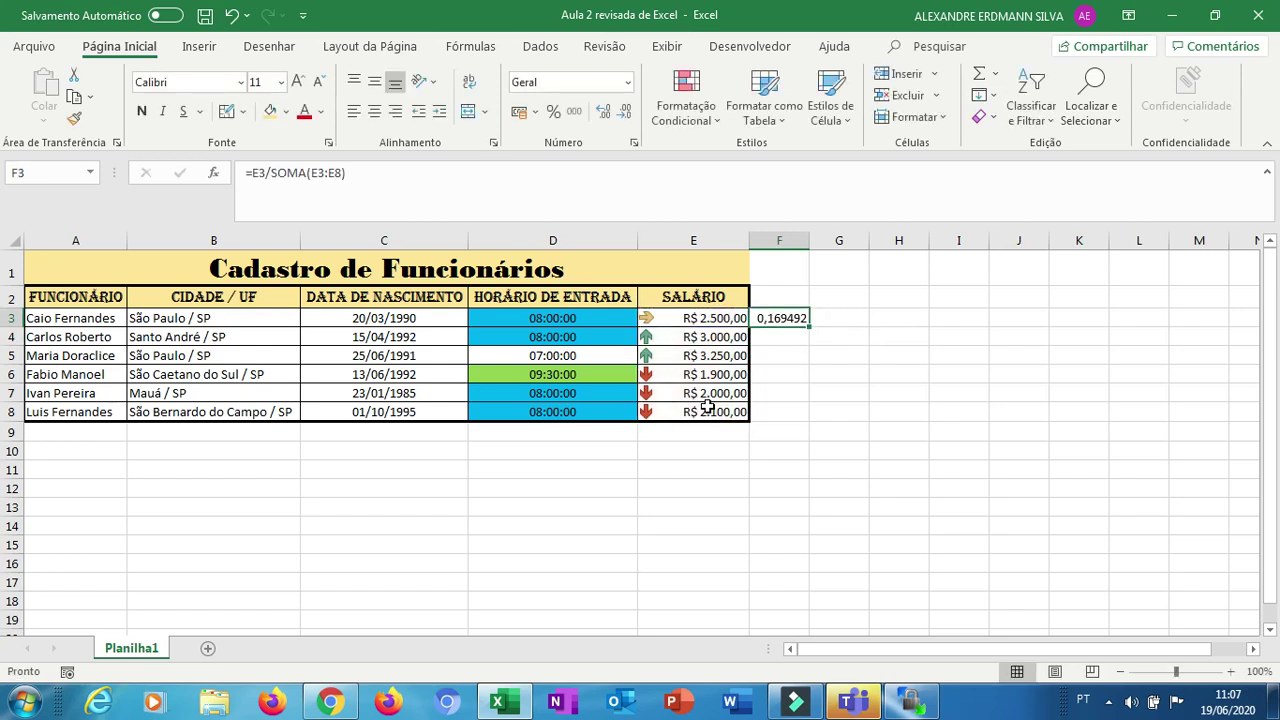
left_click_drag(809, 327, 799, 414)
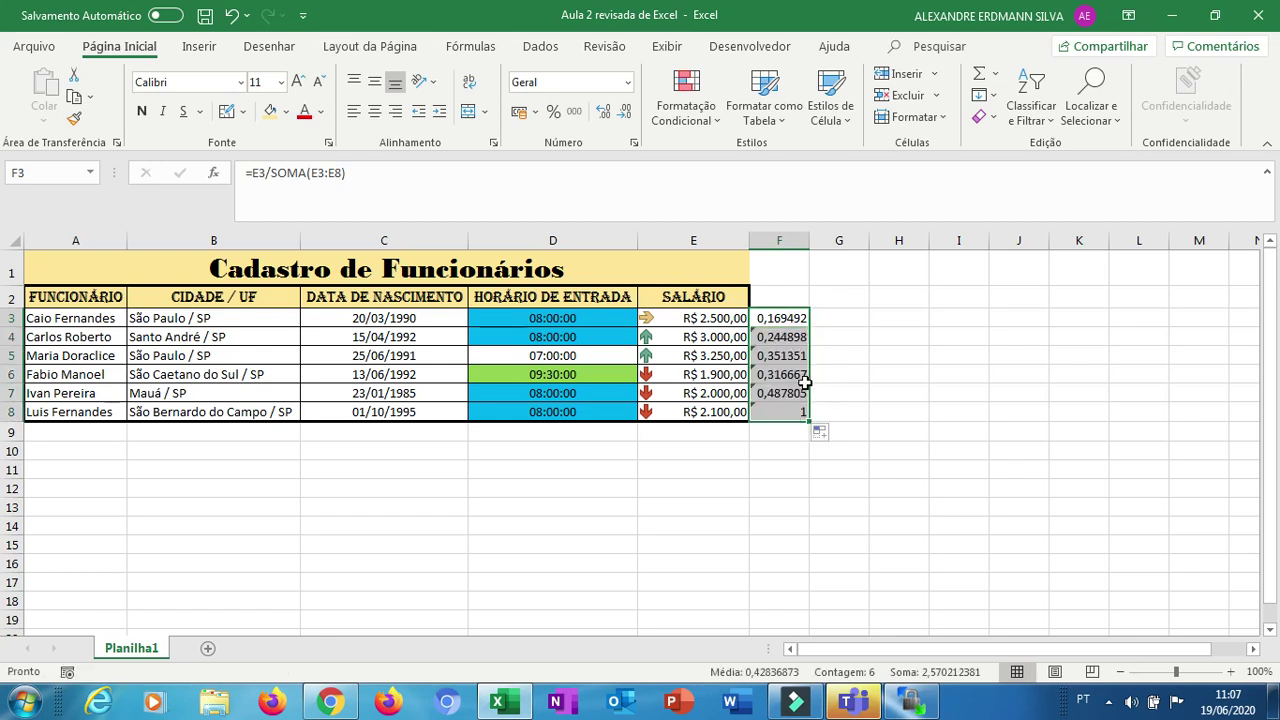
Check the copied formula in F4 and clear the share formulas from F3:F8
left_click(777, 336)
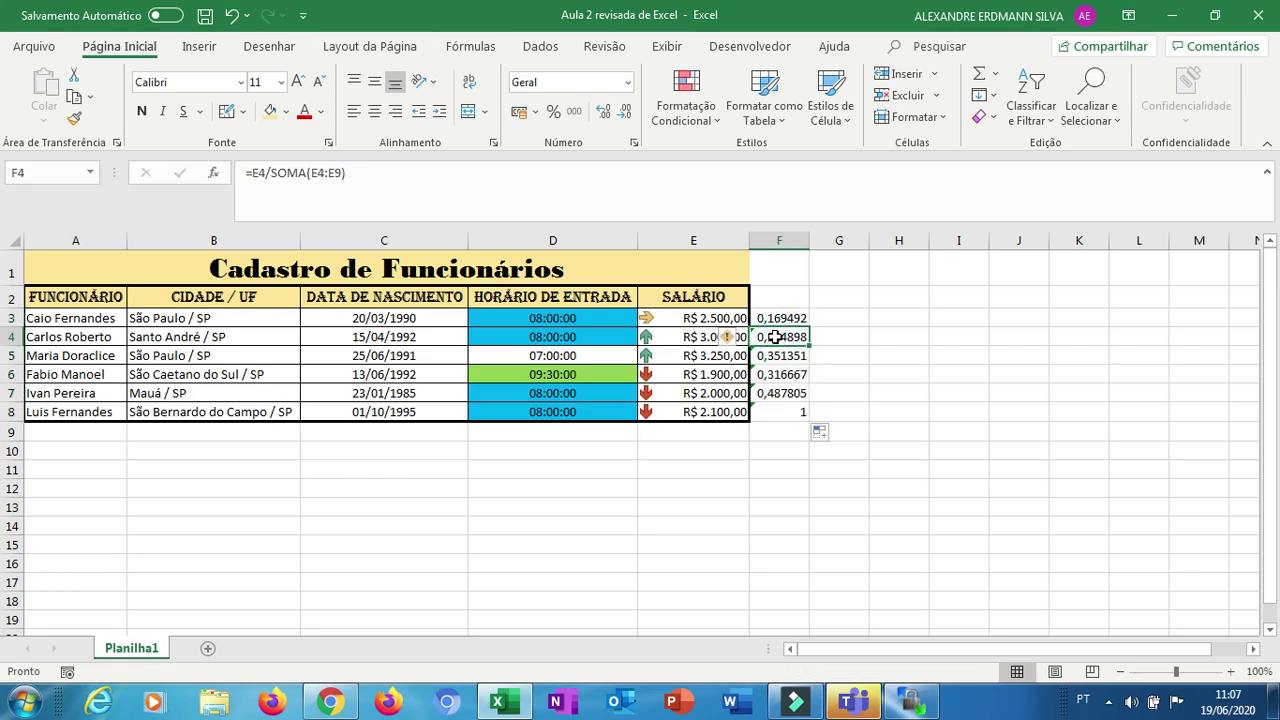
key("Left")
key("Right")
key("Left")
key("Right")
left_click_drag(779, 318, 779, 412)
key("Delete")
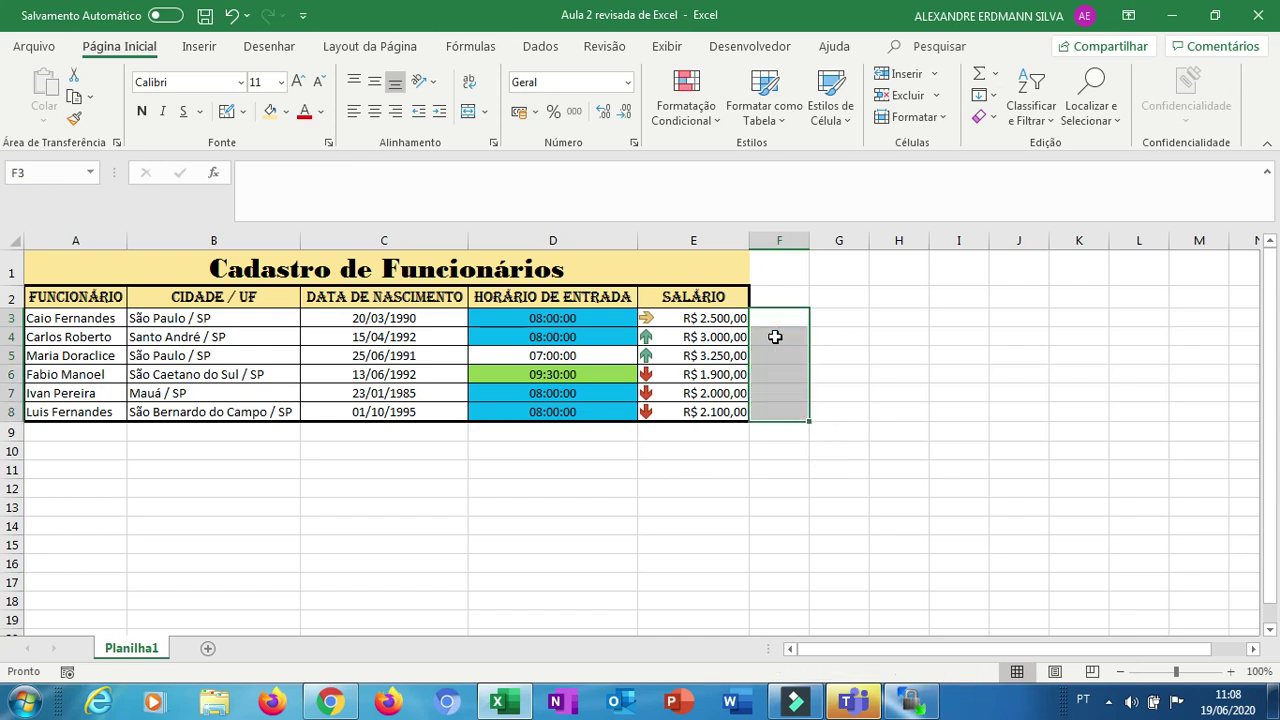
Enter =E3/SOMA(E3:E8) in F3 to calculate the first employee's share of the total salaries
left_click(779, 318)
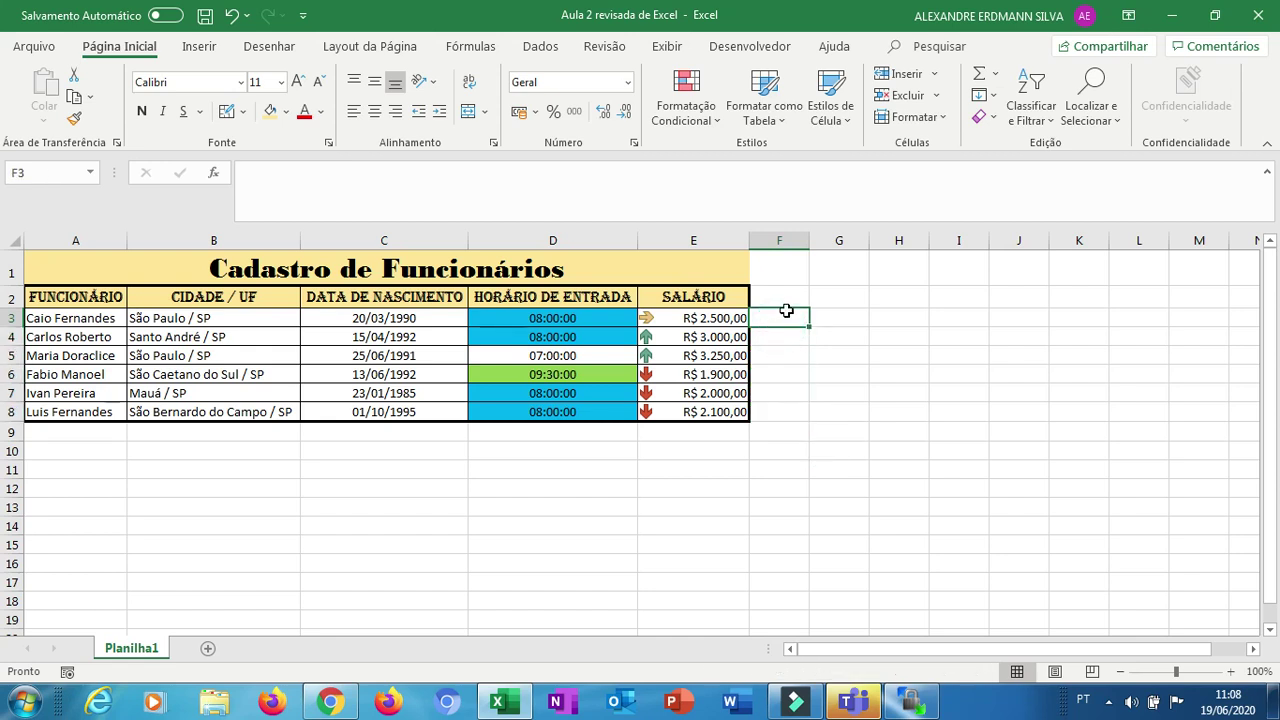
type("=")
key("Left")
type("/")
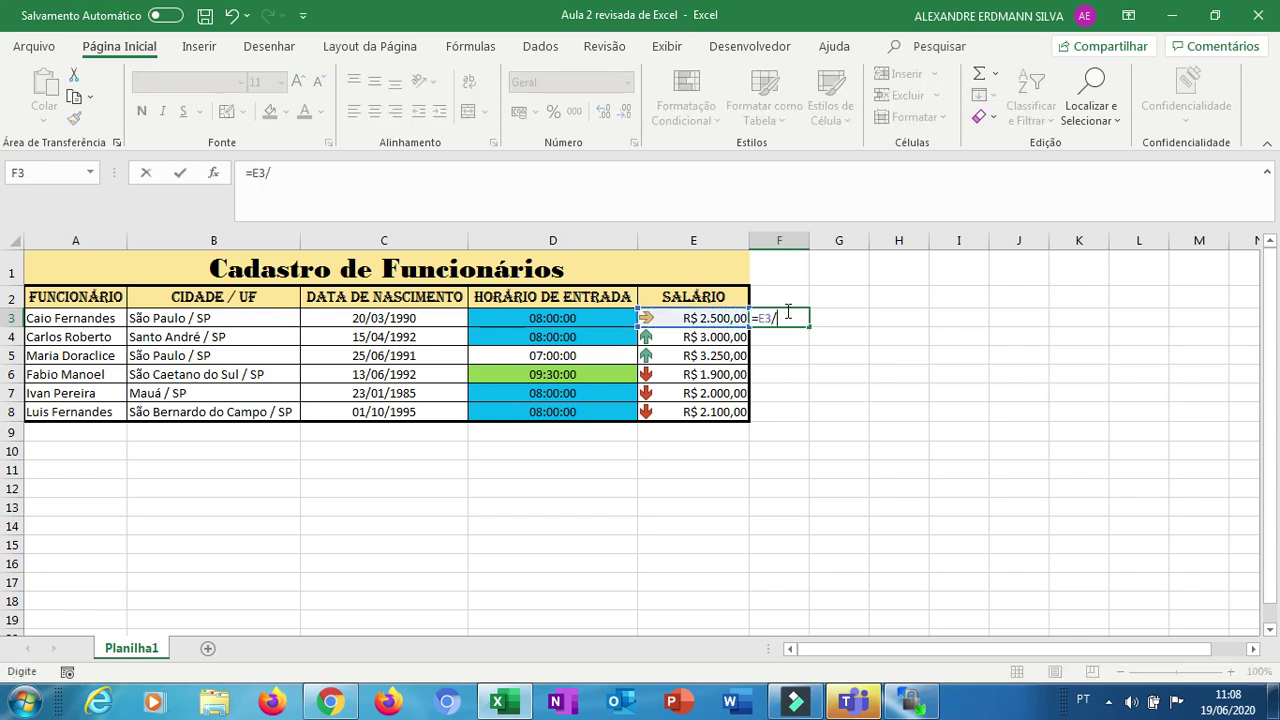
type("soma(")
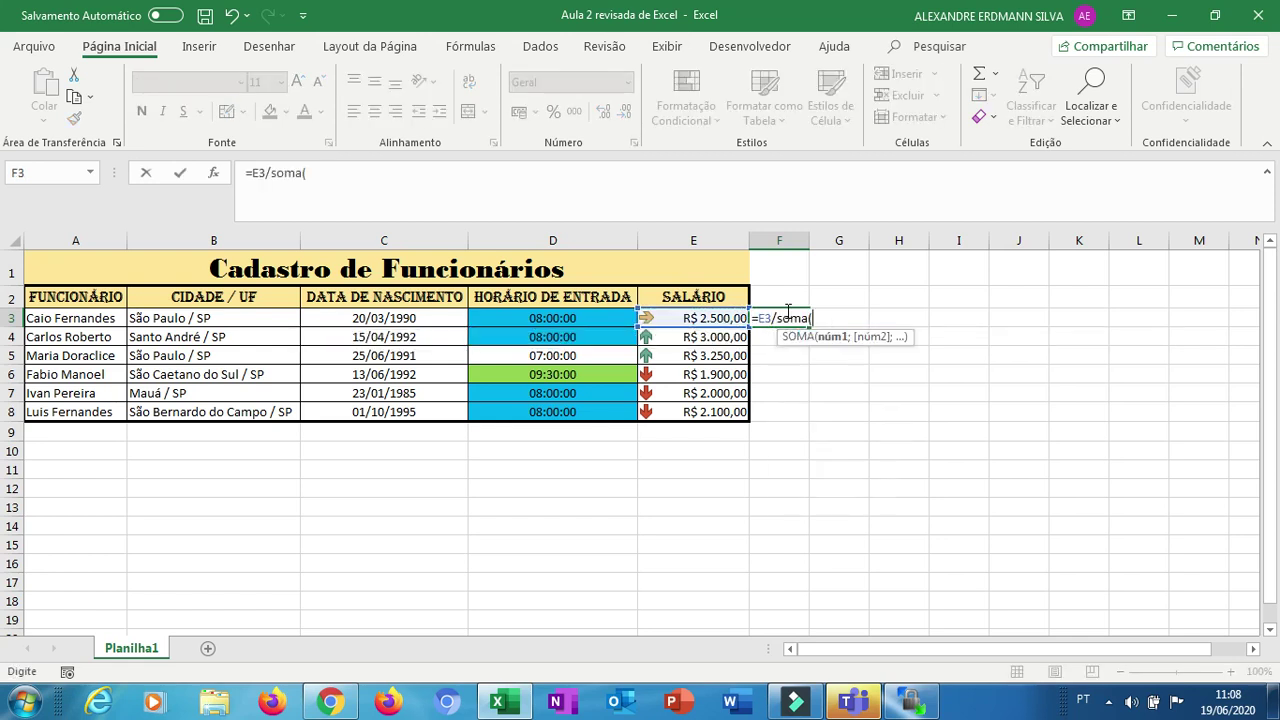
left_click(719, 317)
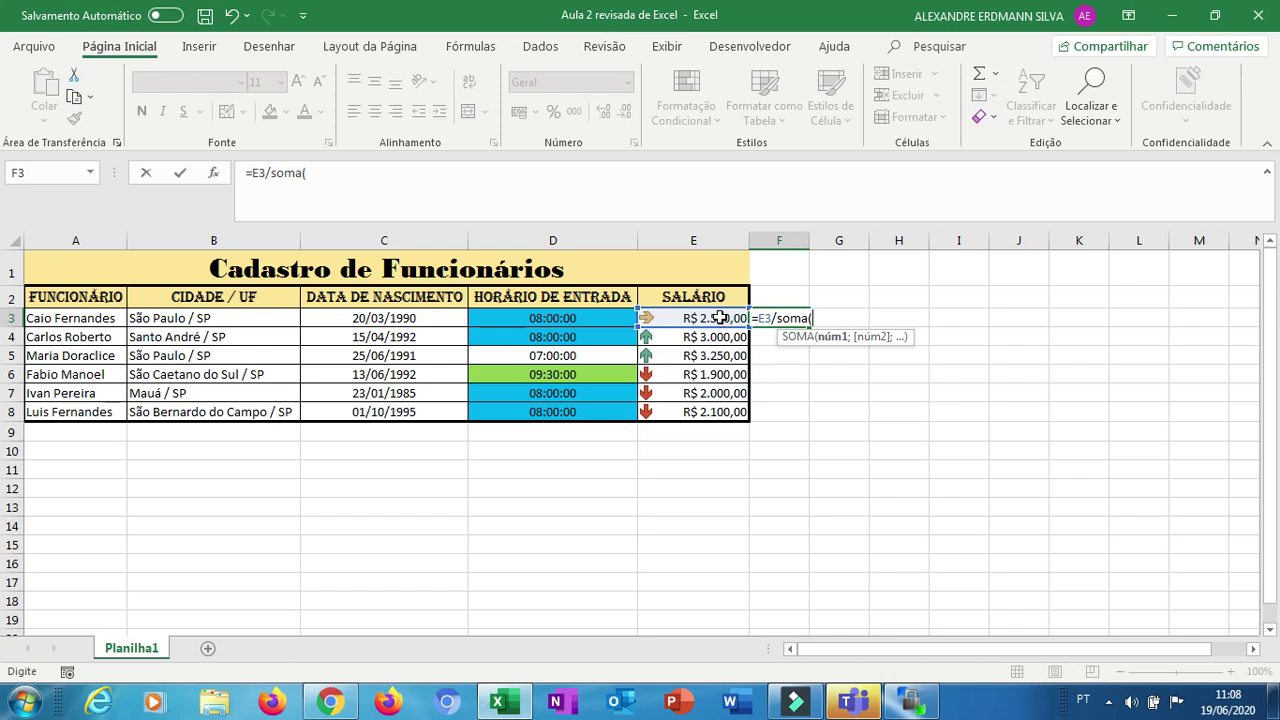
left_click(711, 404, "shift")
key("ctrl+Return")
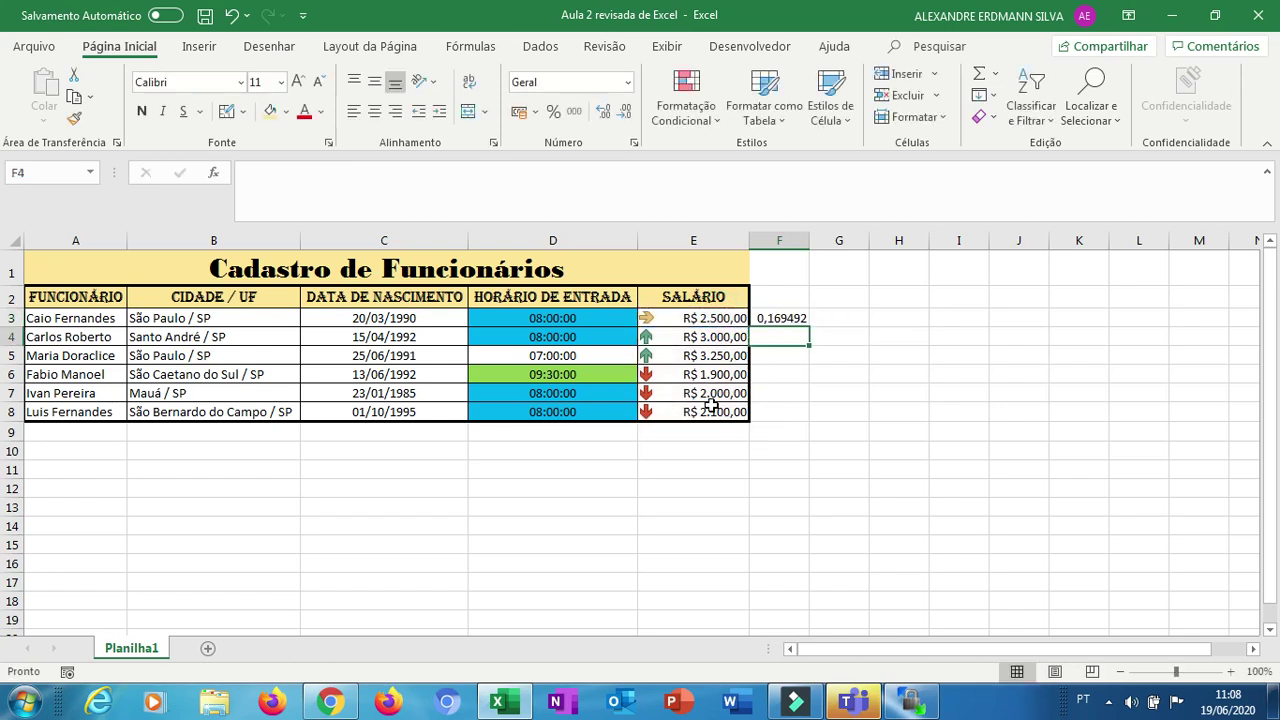
left_click(711, 404)
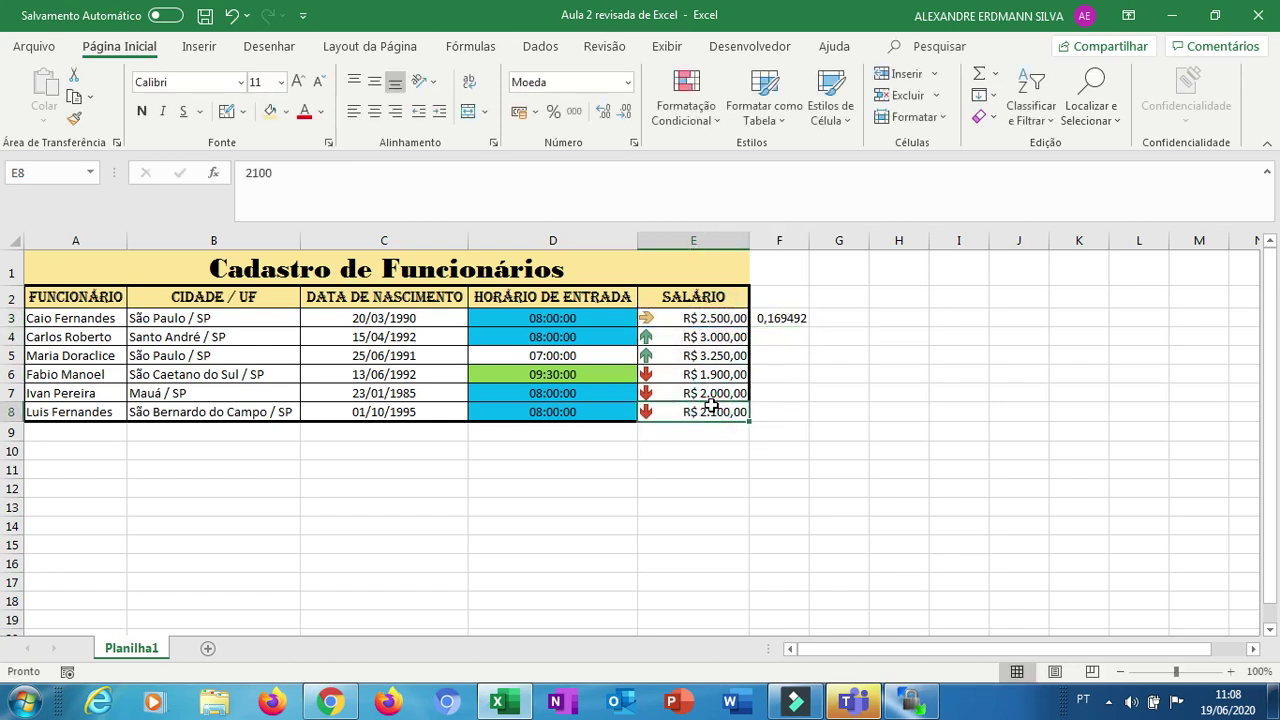
Enter =E4/SOMA(E3:E8) in F4 to calculate the second employee's salary share
left_click(782, 334)
type("=")
key("Left")
type("/soma")
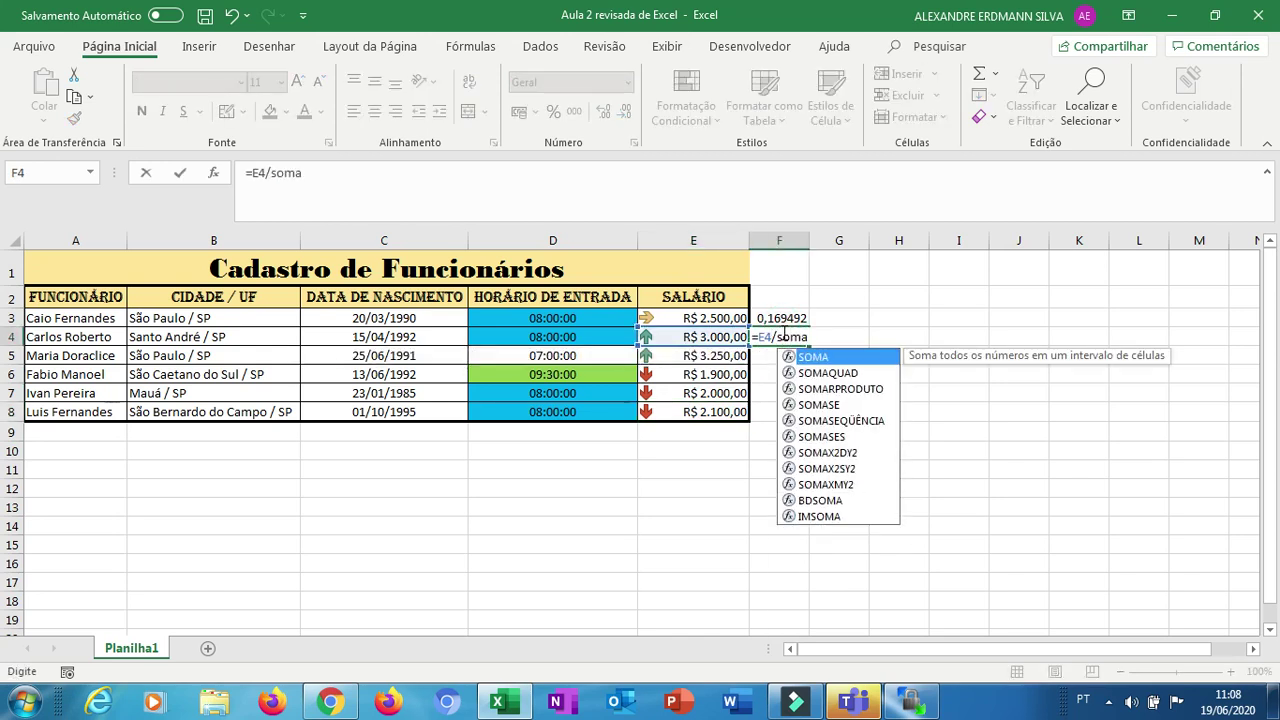
type("(")
left_click(720, 318)
left_click_drag(722, 393, 721, 410)
key("Return")
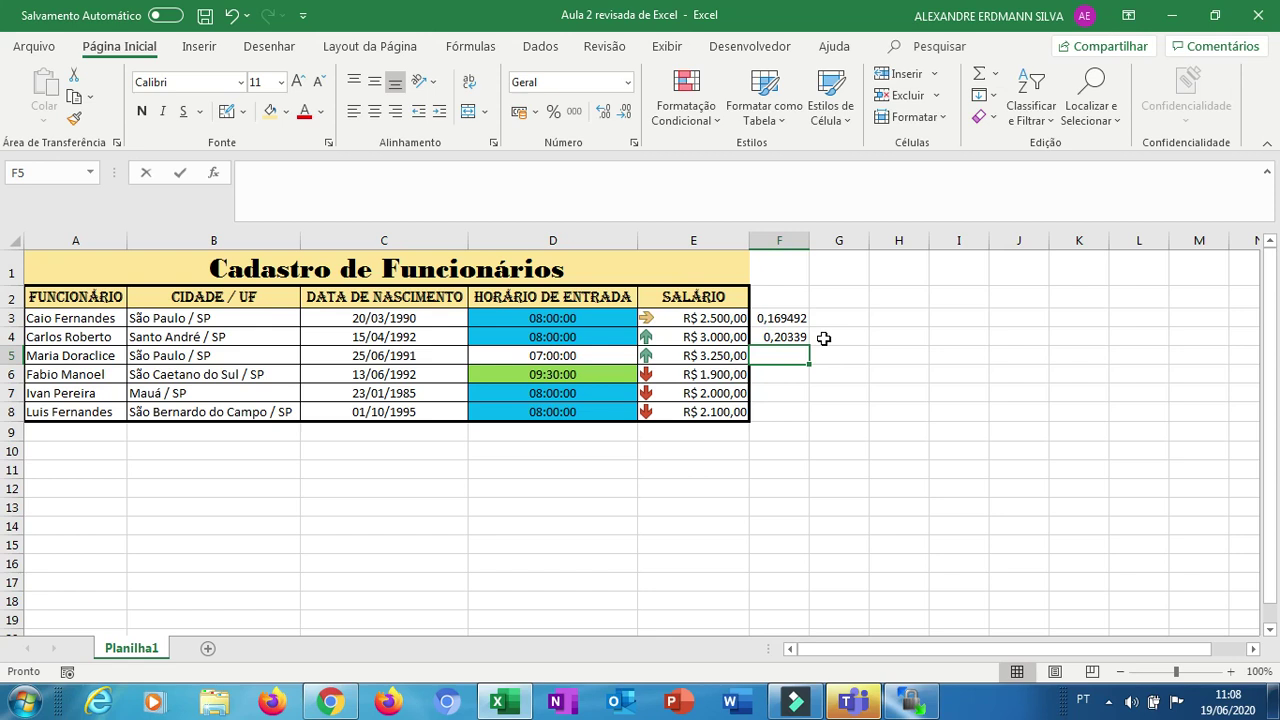
Enter =E5/SOMA(E3:E8) in F5 to calculate the third employee's salary share
type("=")
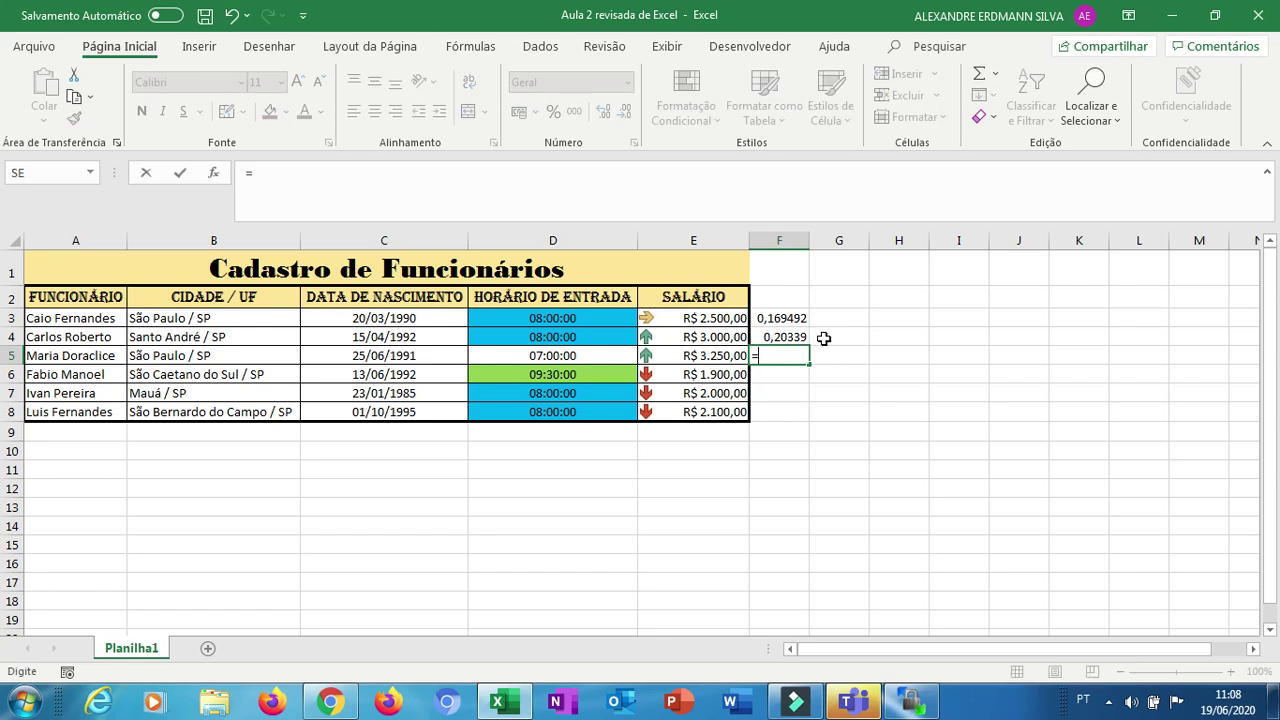
key("Left")
type("/")
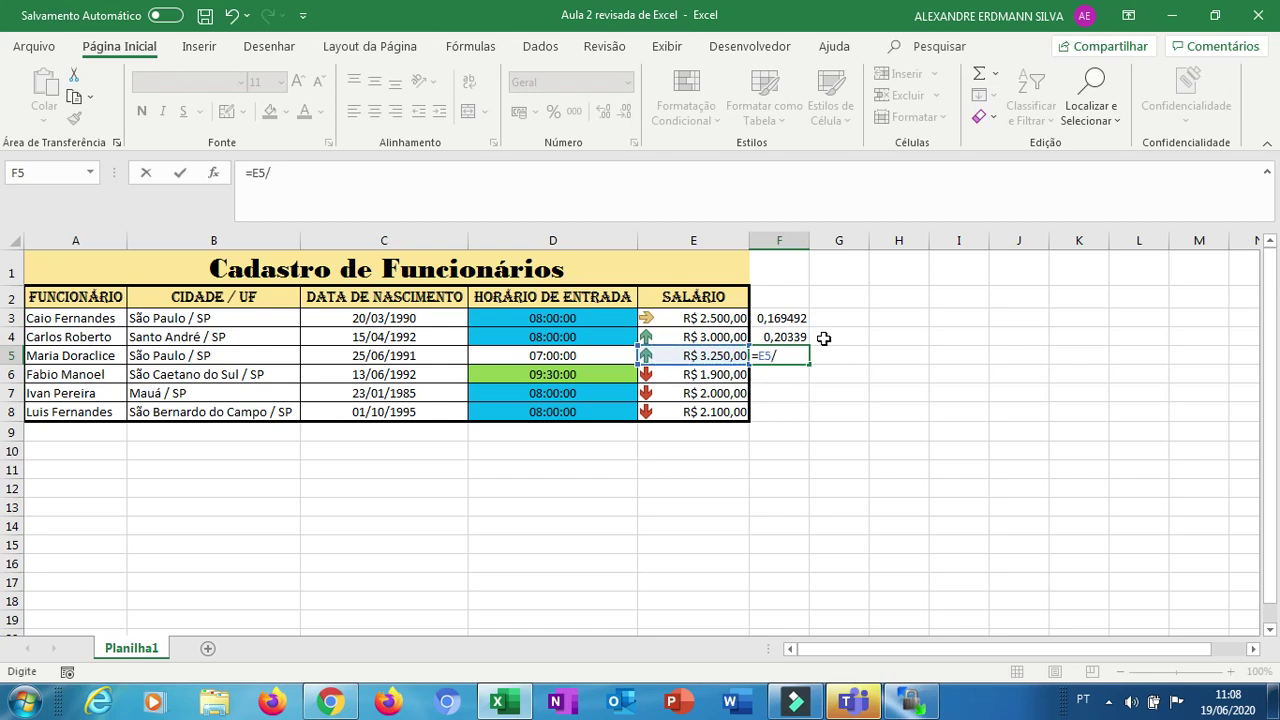
type("soma(")
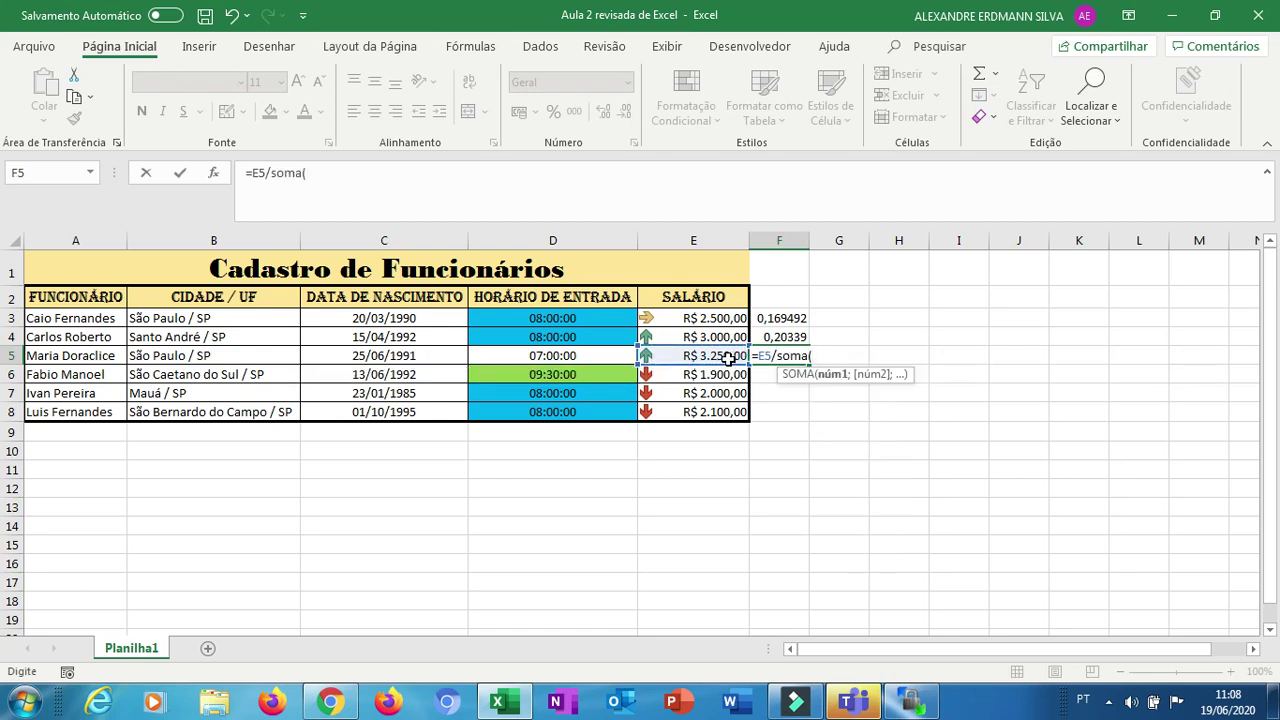
left_click_drag(728, 358, 724, 419)
left_click_drag(708, 320, 703, 404)
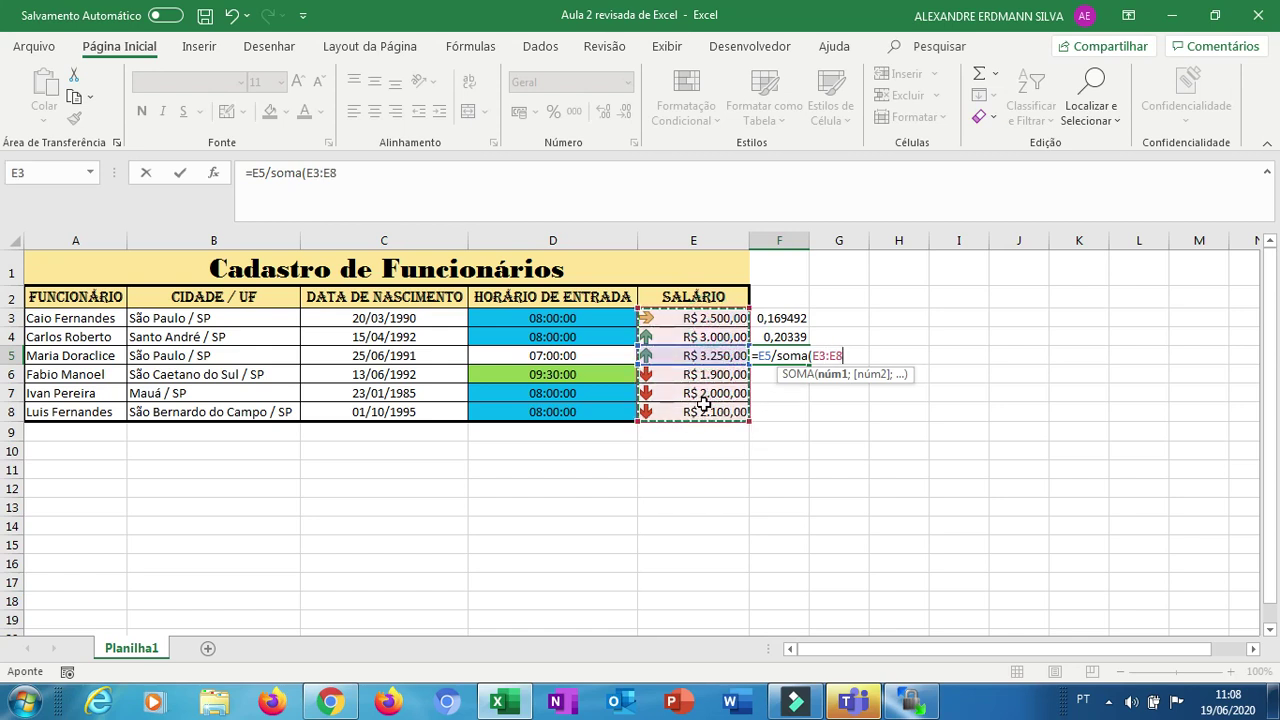
key("Return")
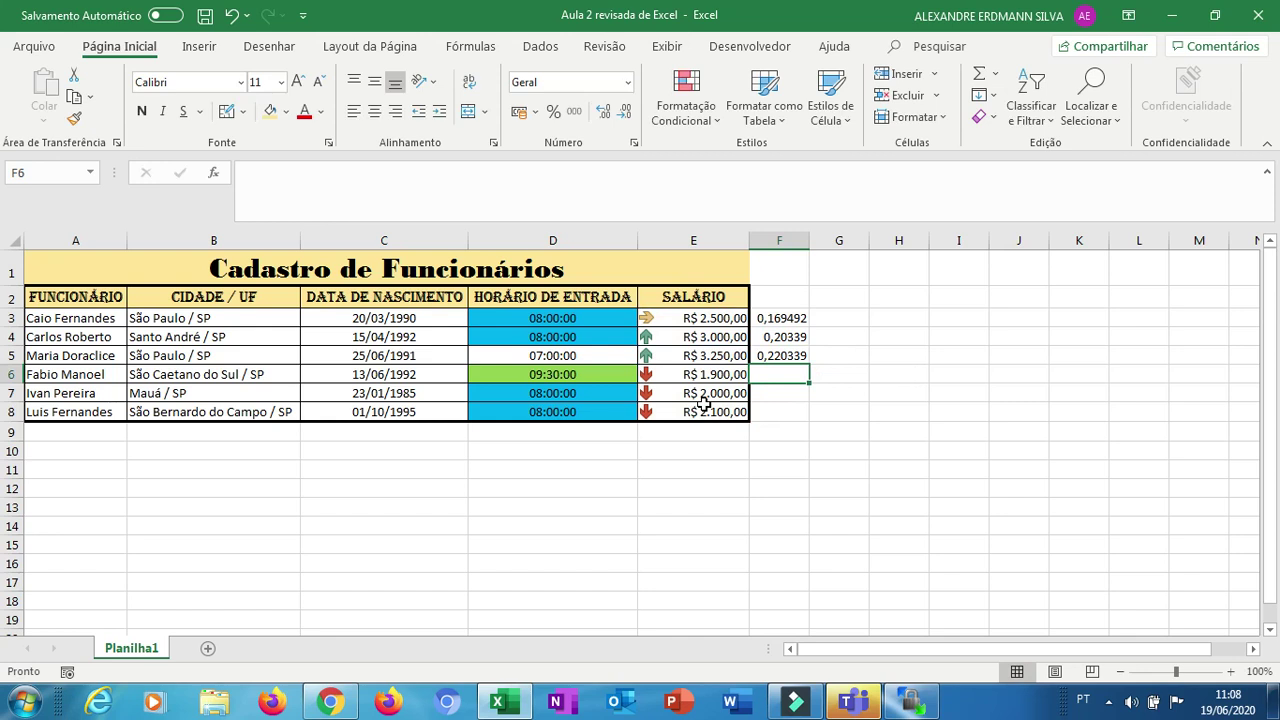
Enter =E6/SOMA(E3:E8) in F6 to calculate the fourth employee's salary share
type("=")
key("Left")
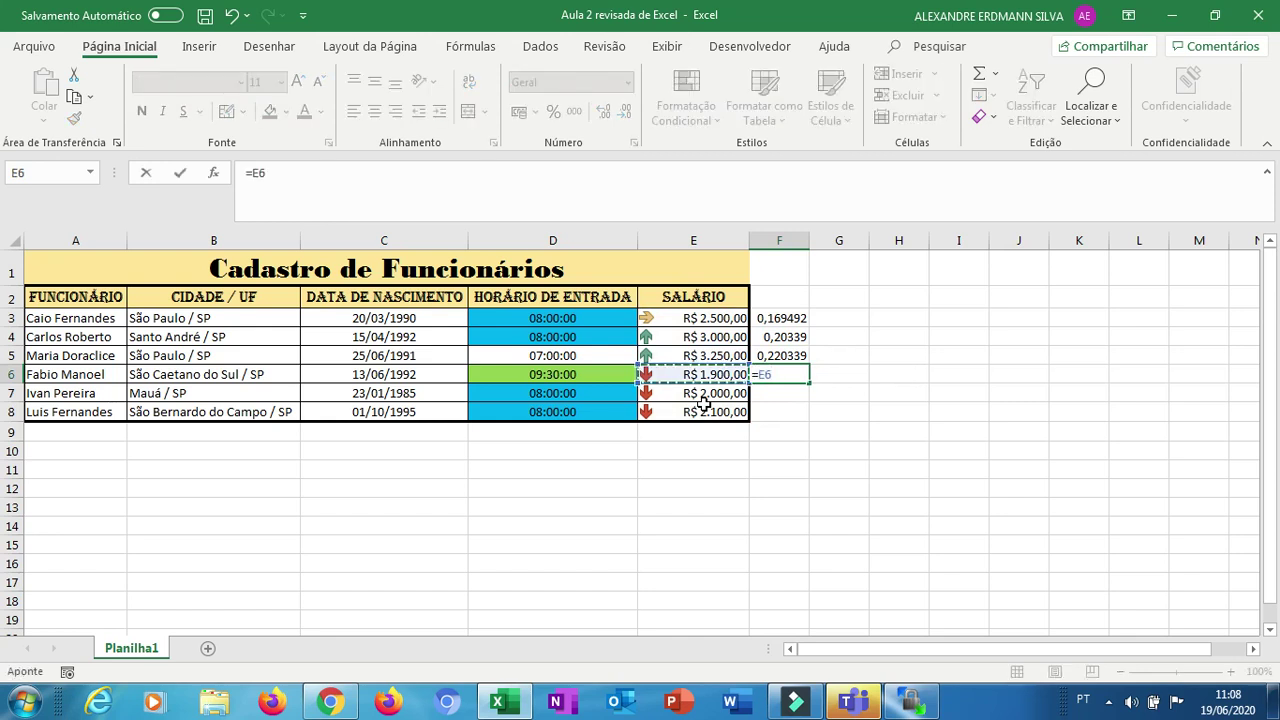
type("/soma(")
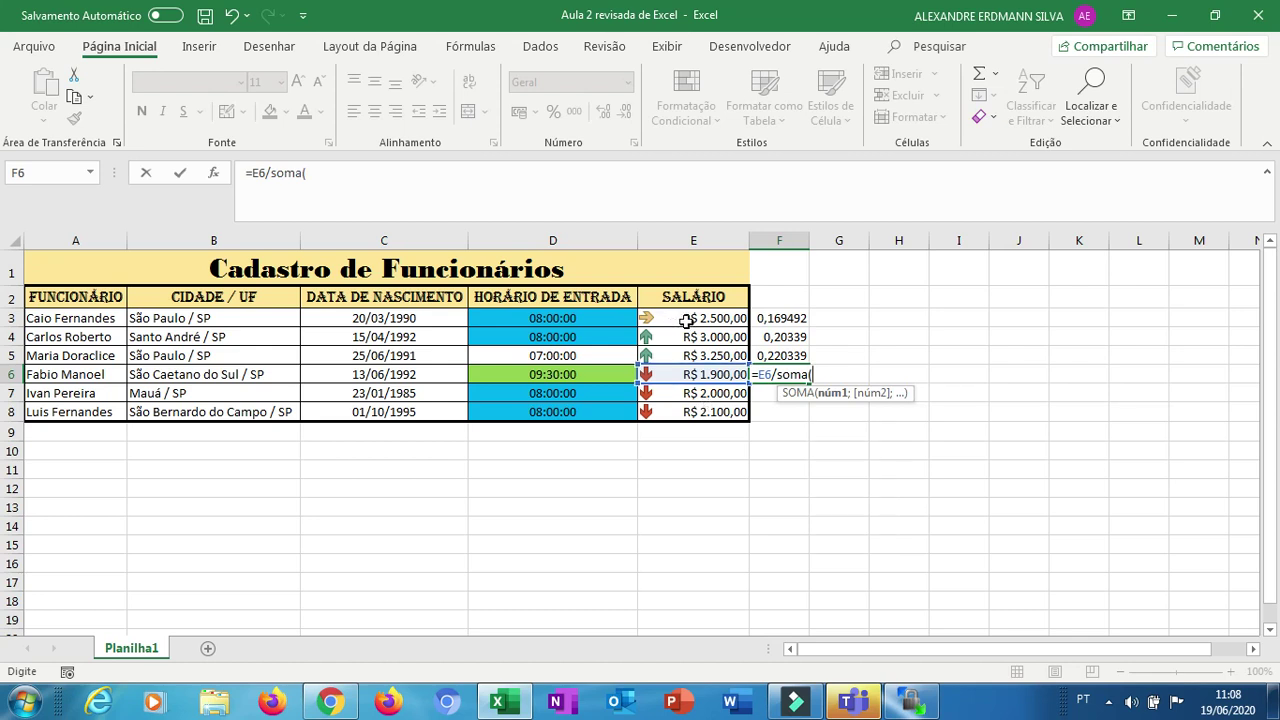
left_click_drag(700, 318, 683, 420)
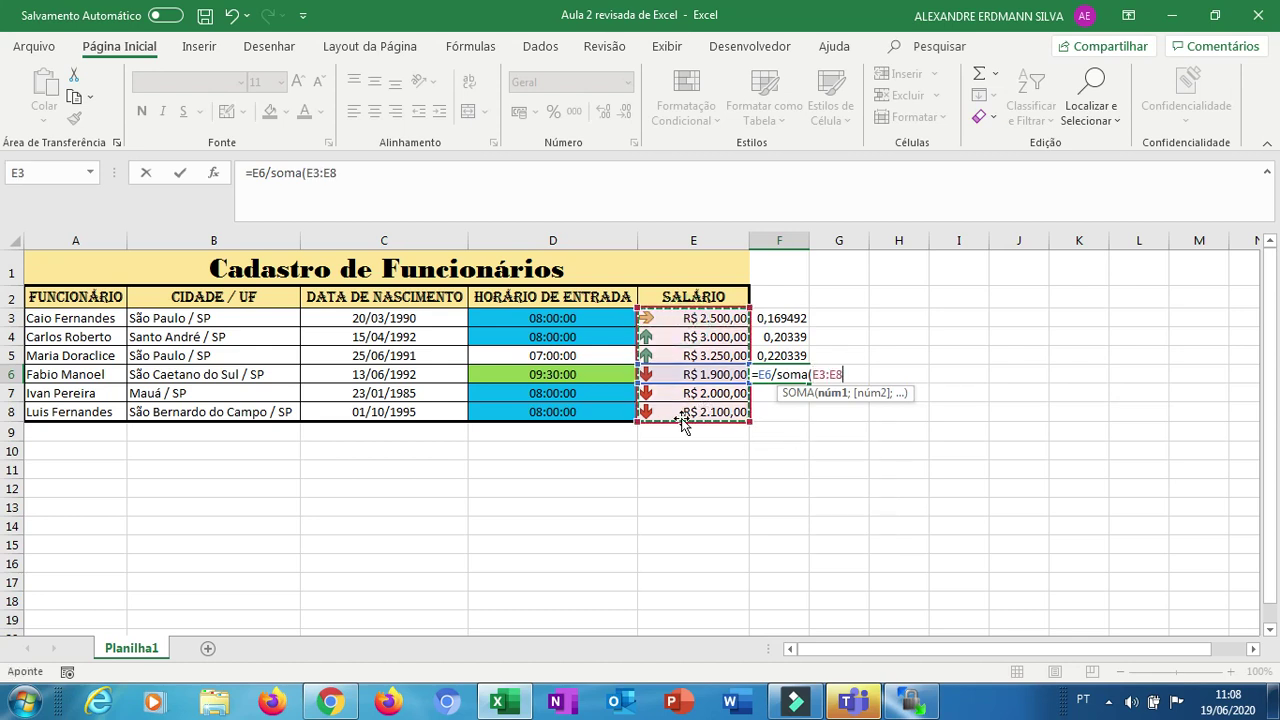
key("Return")
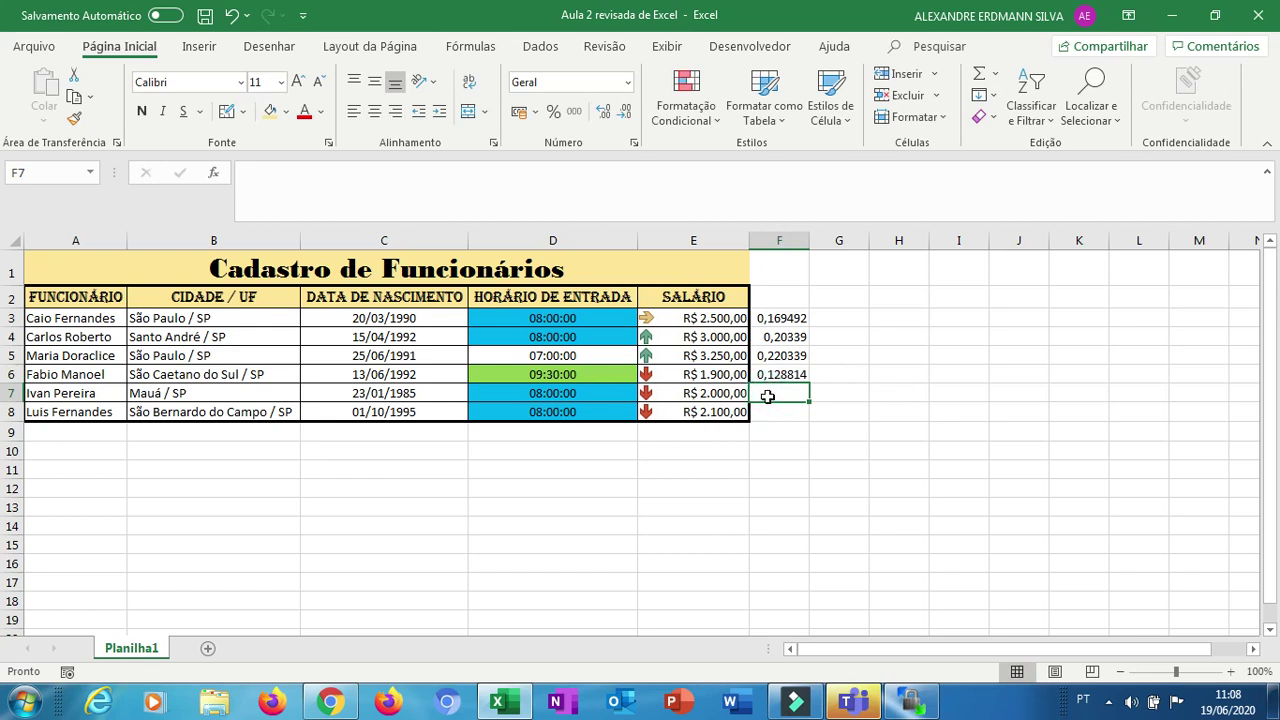
Enter =E7/SOMA(E3:E8) in F7 to calculate the fifth employee's salary share
type("=")
key("Left")
type("/")
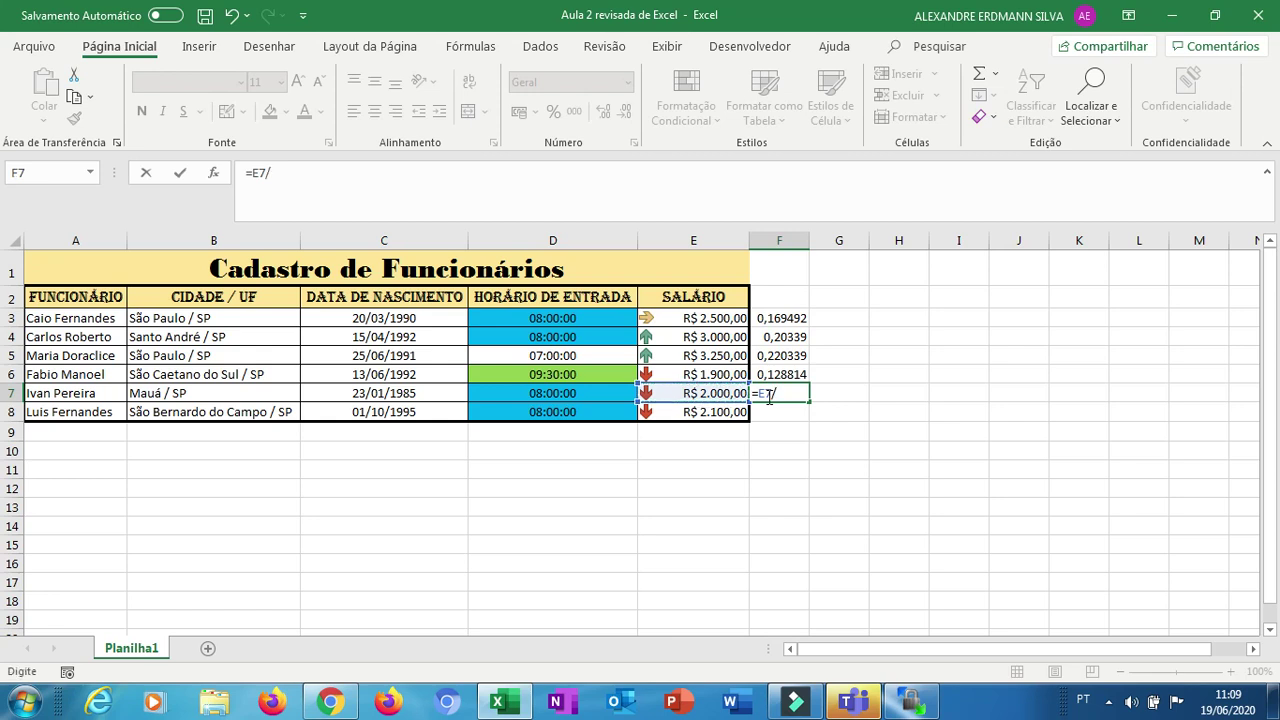
type("soma(")
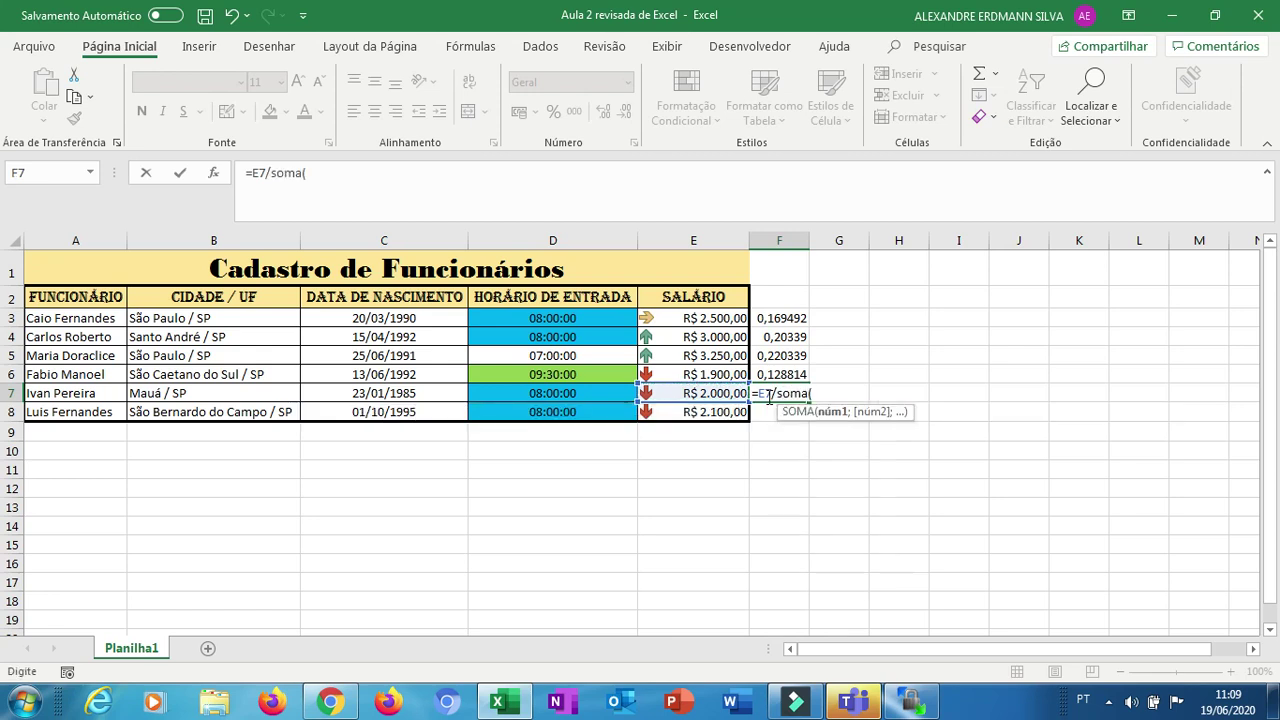
left_click(721, 320)
left_click_drag(721, 320, 714, 416)
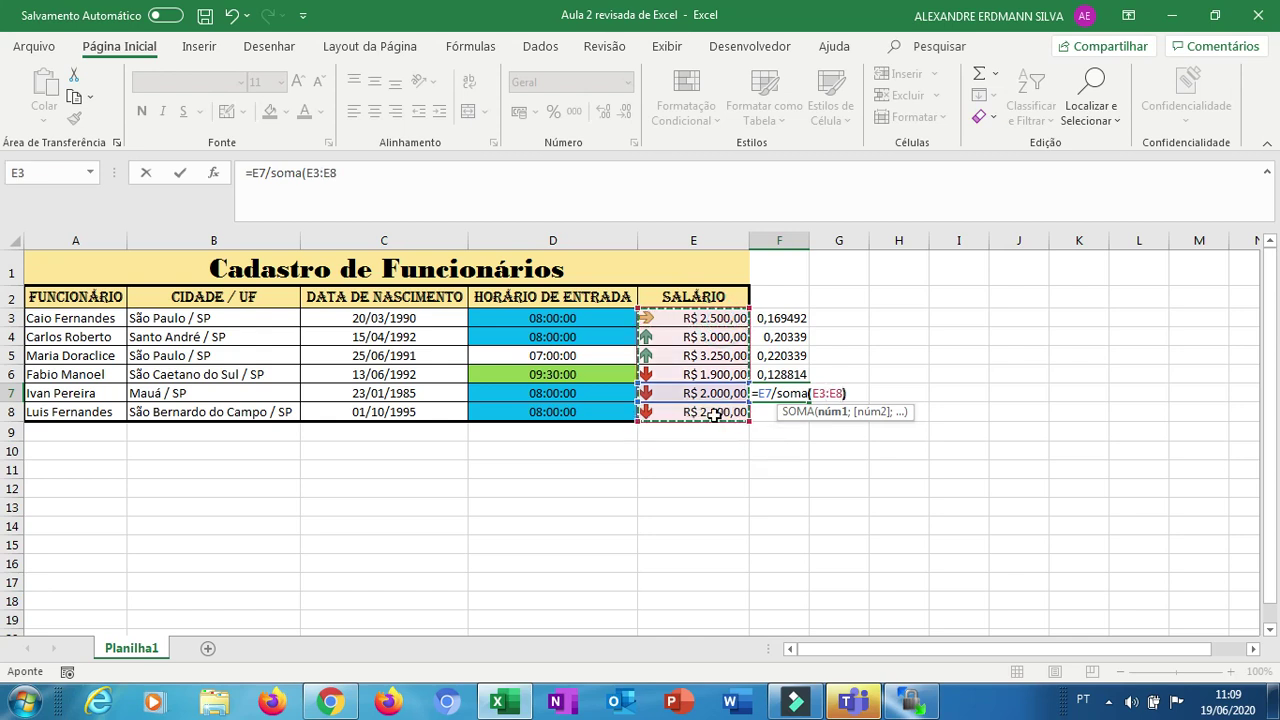
key("Return")
Enter =E8/SOMA(E3:E8) in F8 to calculate the last employee's salary share
type("=")
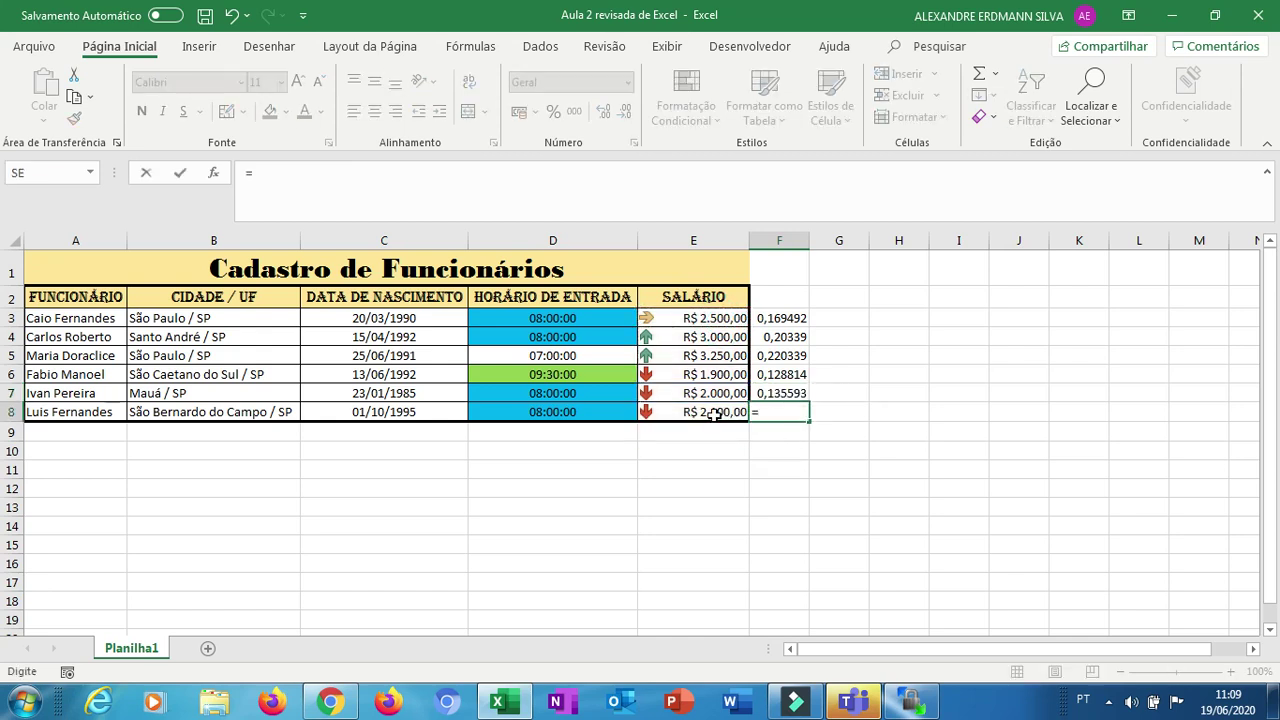
type("soma")
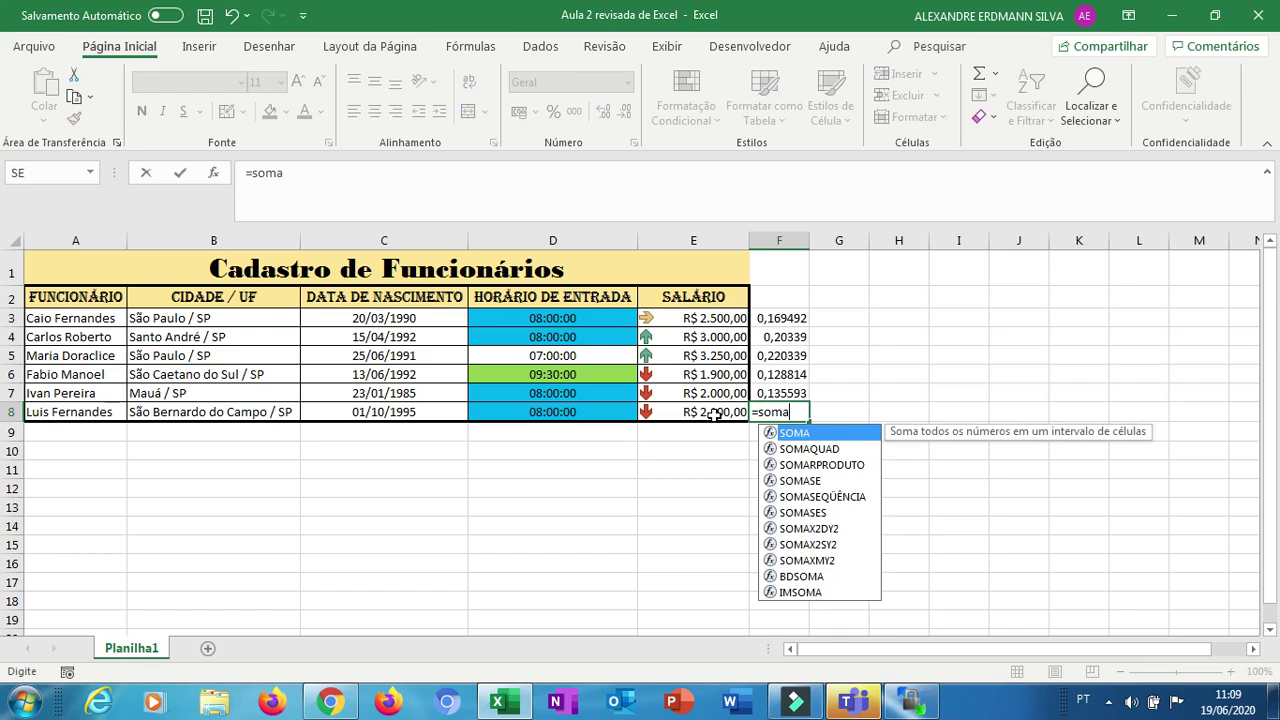
key("BackSpace")
key("BackSpace")
key("BackSpace")
key("BackSpace")
left_click(713, 415)
type("/soma")
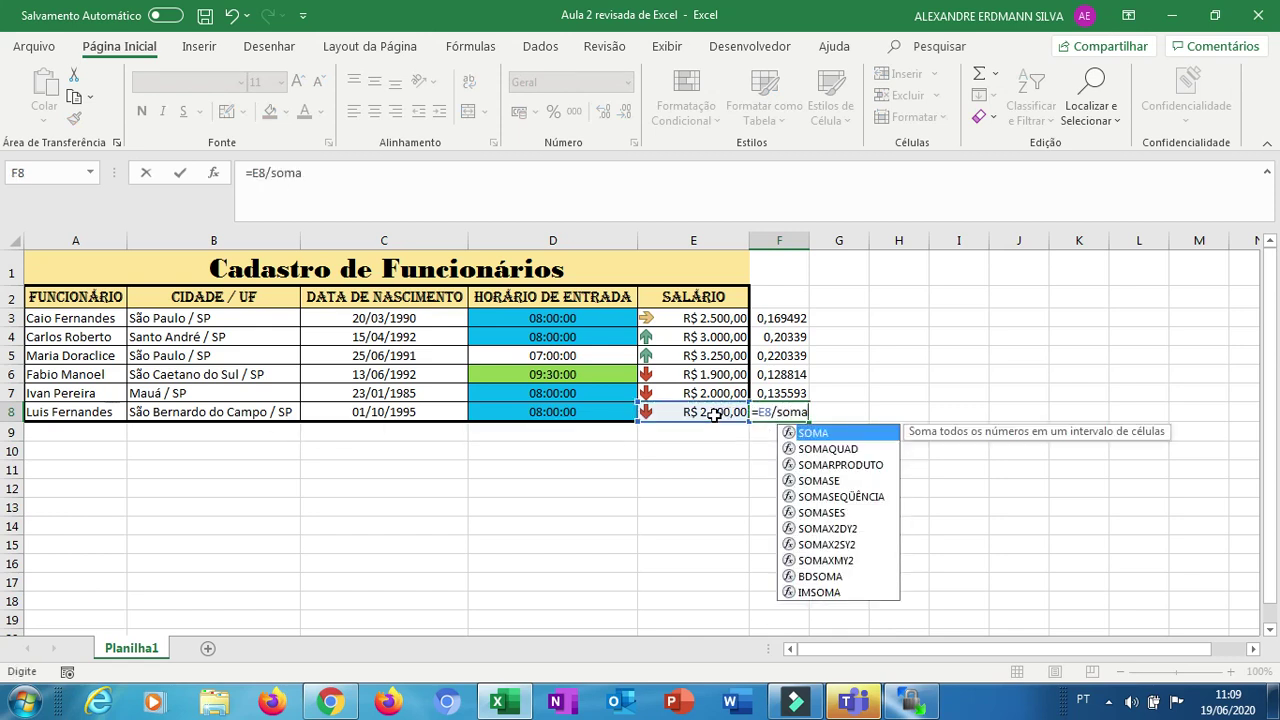
type("(")
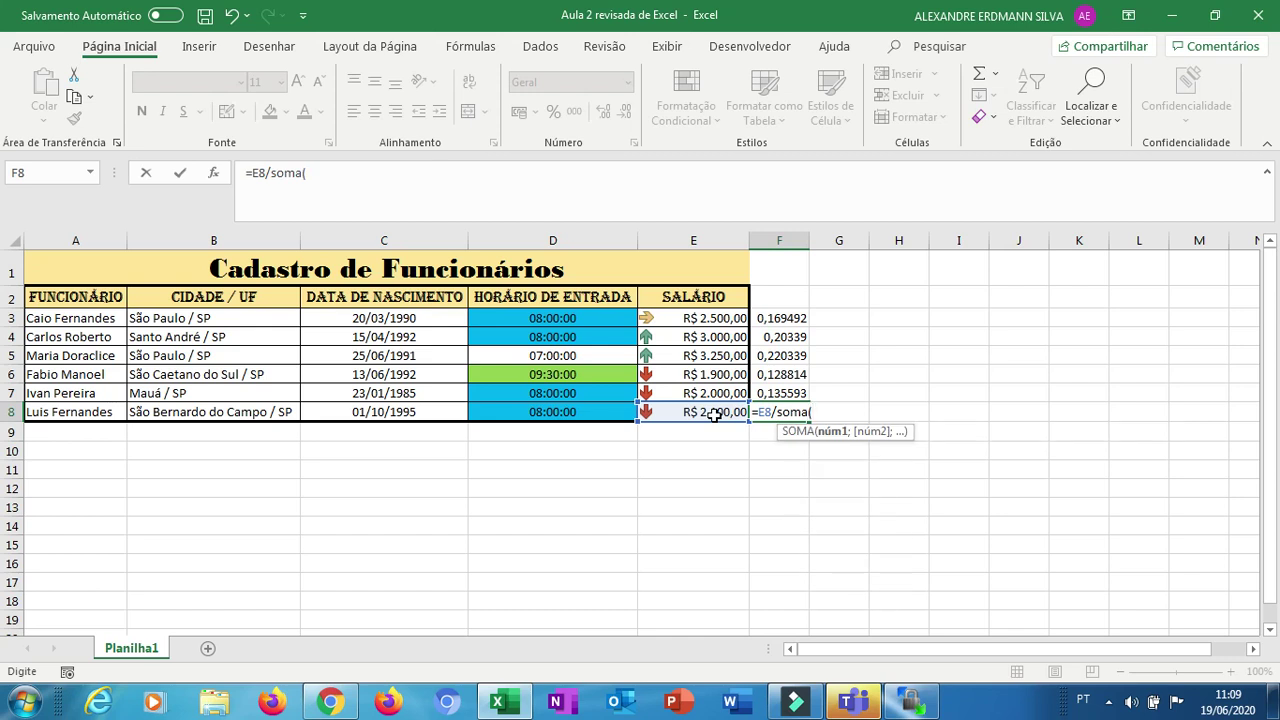
left_click(711, 320)
left_click_drag(711, 372, 706, 408)
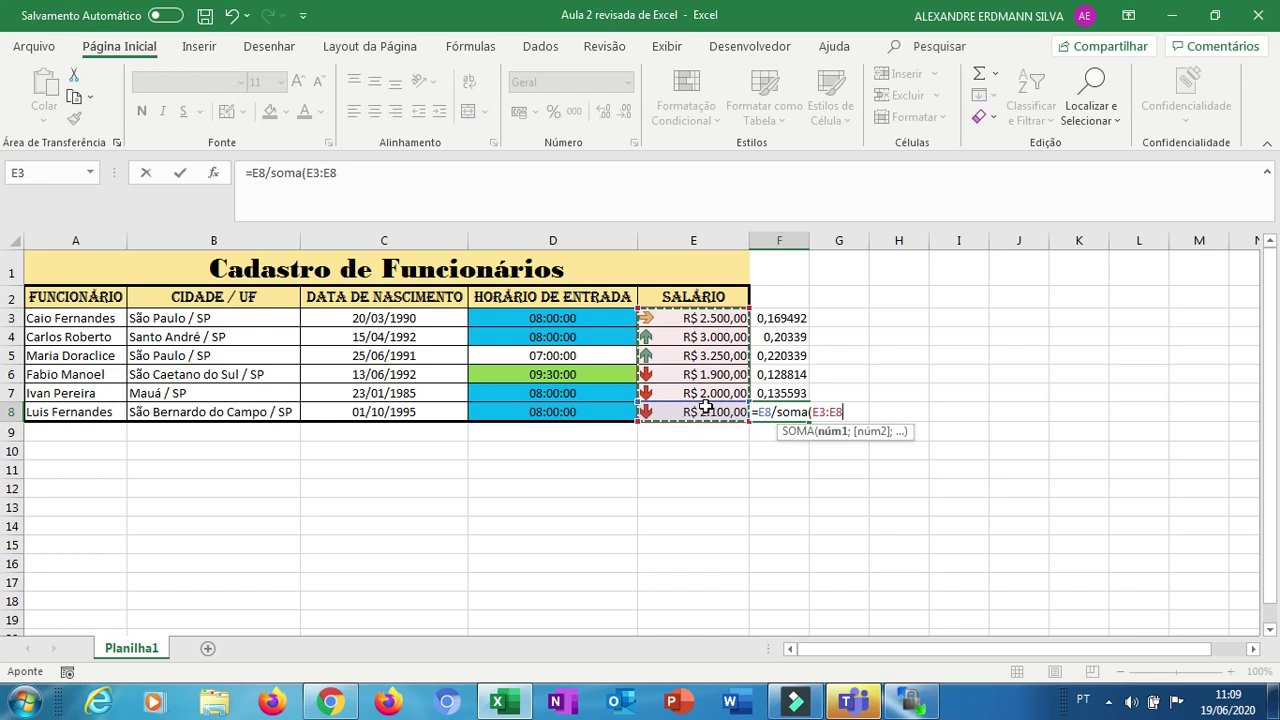
type(")")
key("Return")
Format the salary shares in F3:F8 as Porcentagem
key("Up")
key("Up")
key("Up")
key("Up")
key("Up")
key("Up")
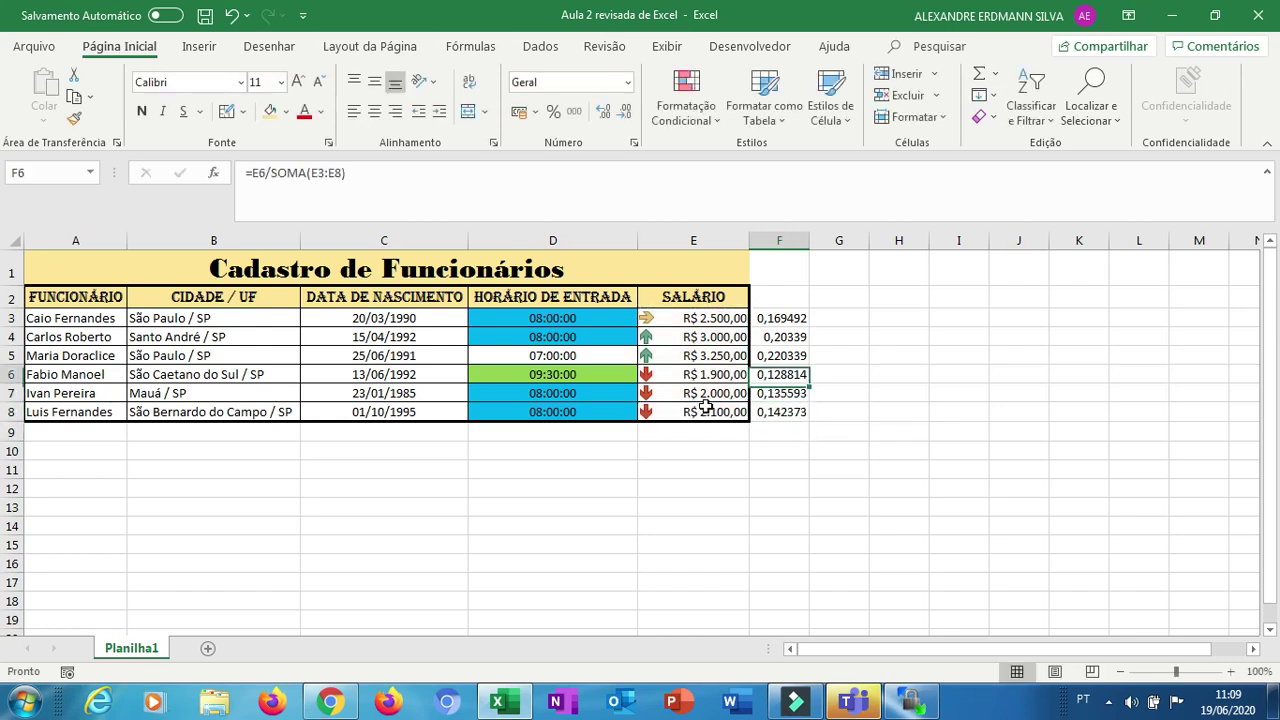
key("shift+Down")
key("shift+Down")
key("shift+Down")
key("shift+Down")
key("shift+Down")
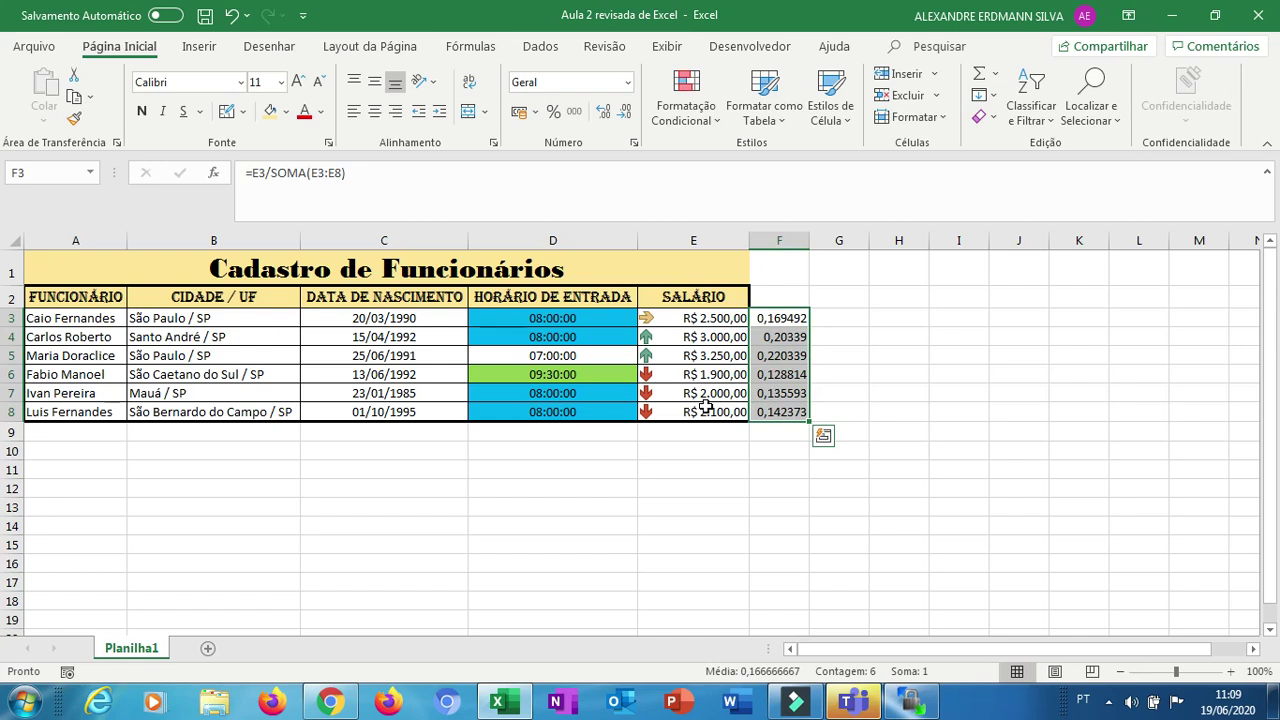
left_click(627, 84)
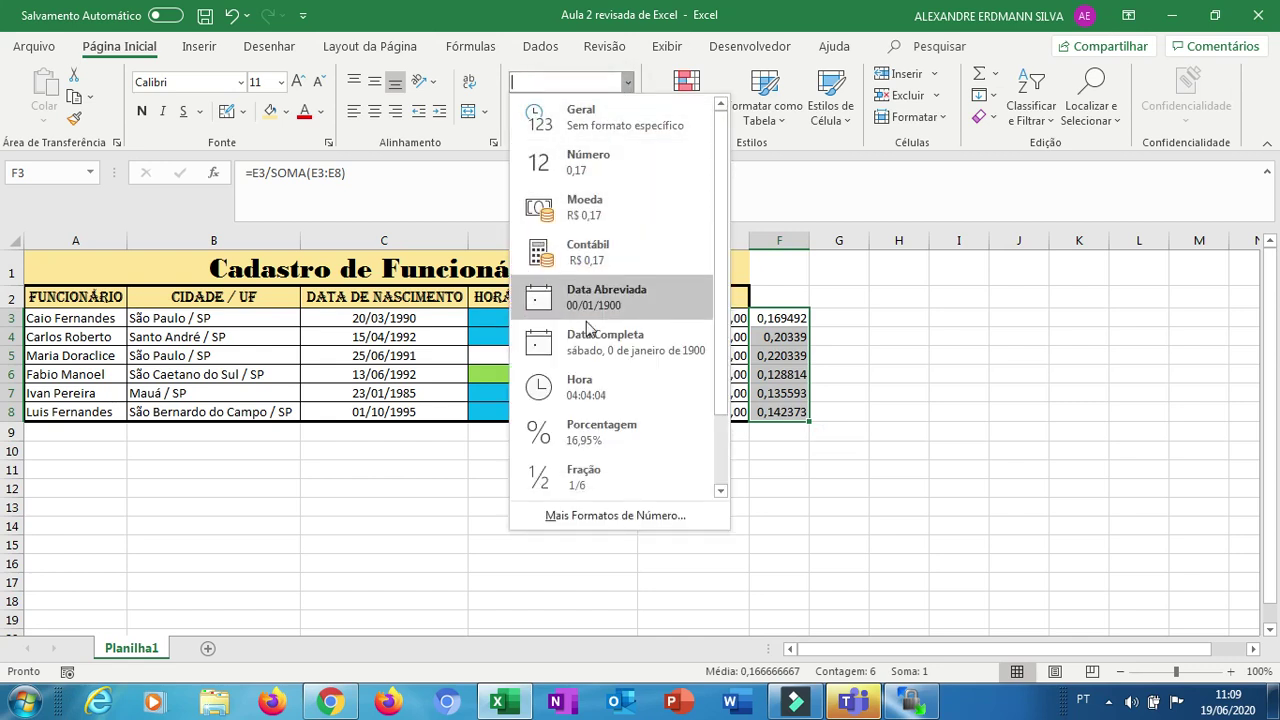
left_click(610, 428)
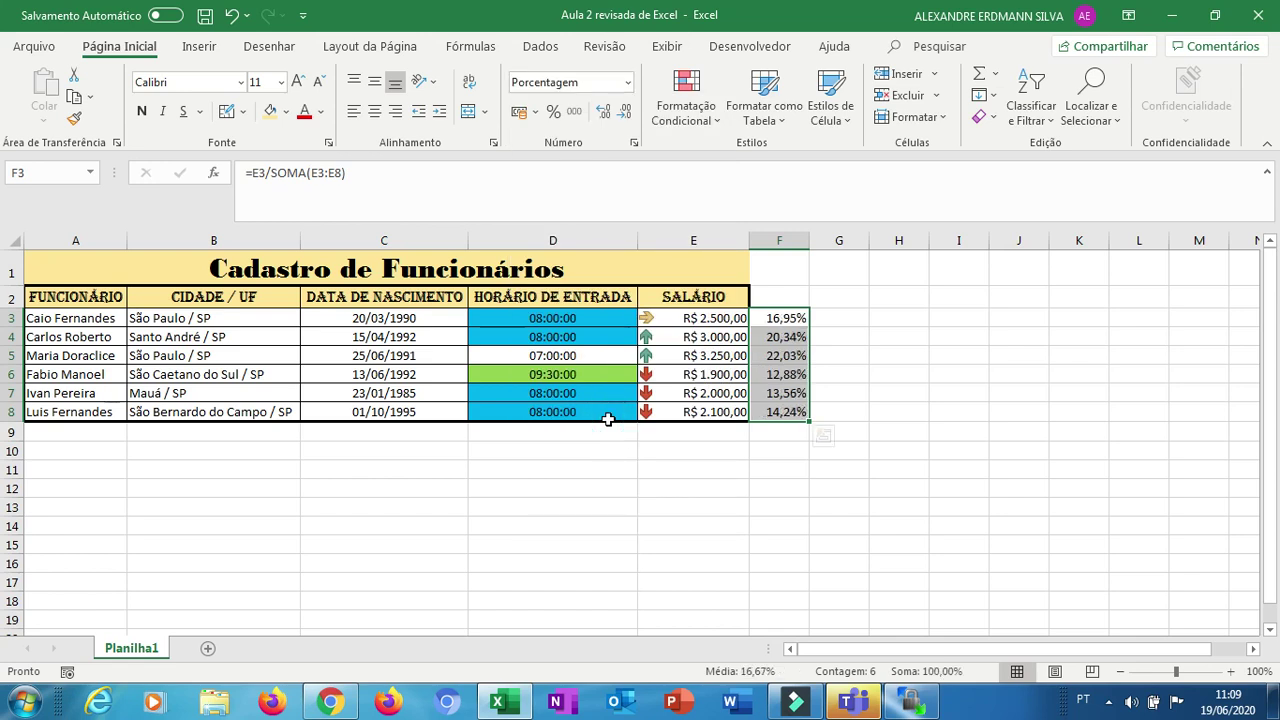
Compare the arrow icons of the salaries in column E with the percentage shares in column F
left_click(664, 354)
key("Up")
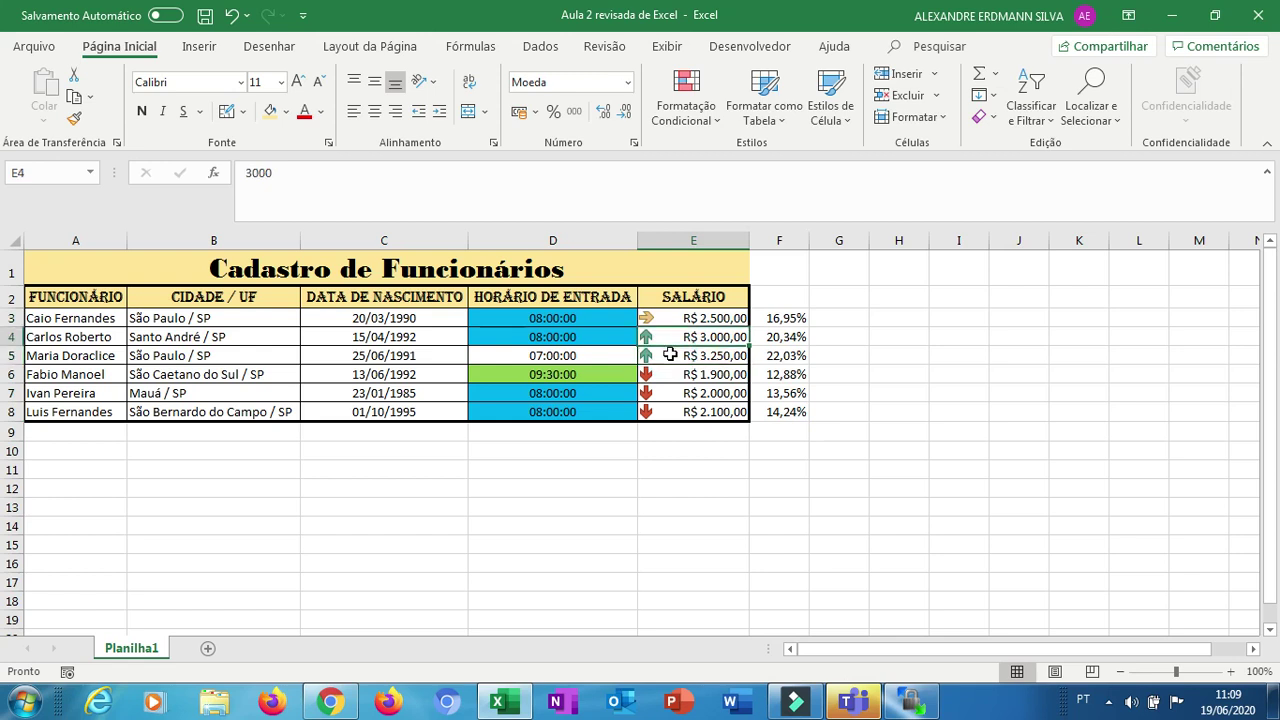
key("Down")
key("Down")
key("Down")
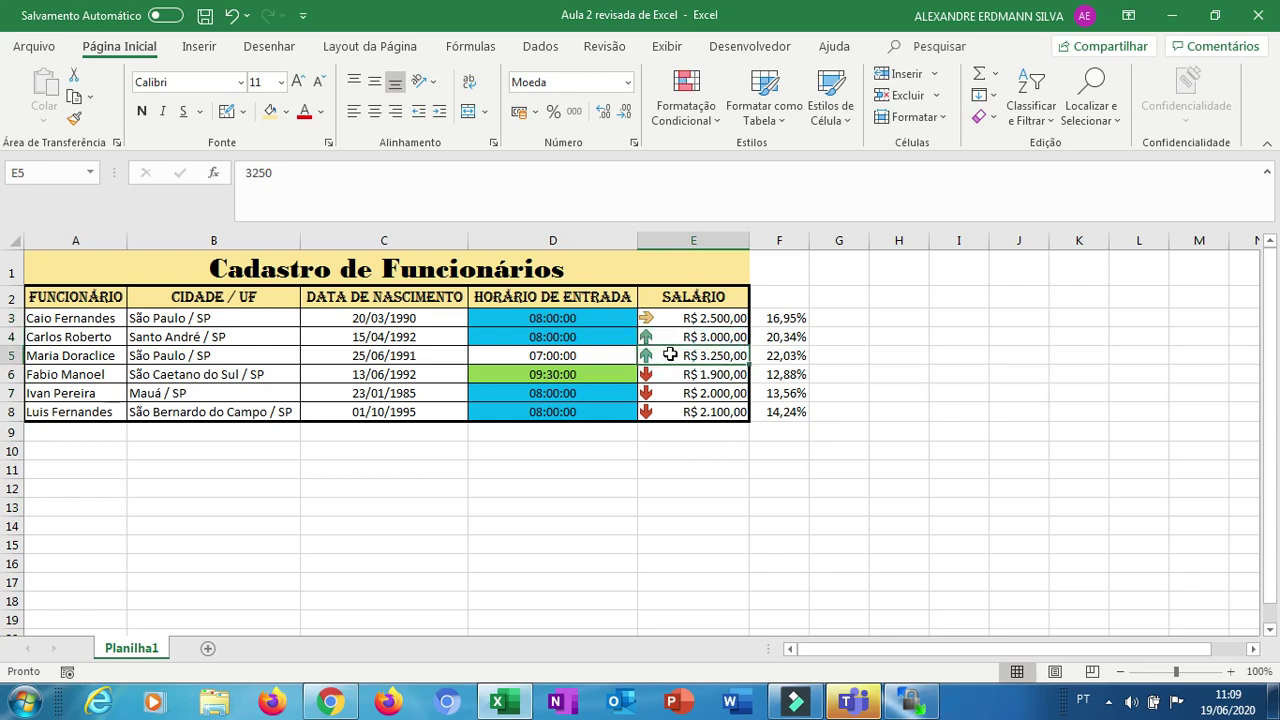
key("Up")
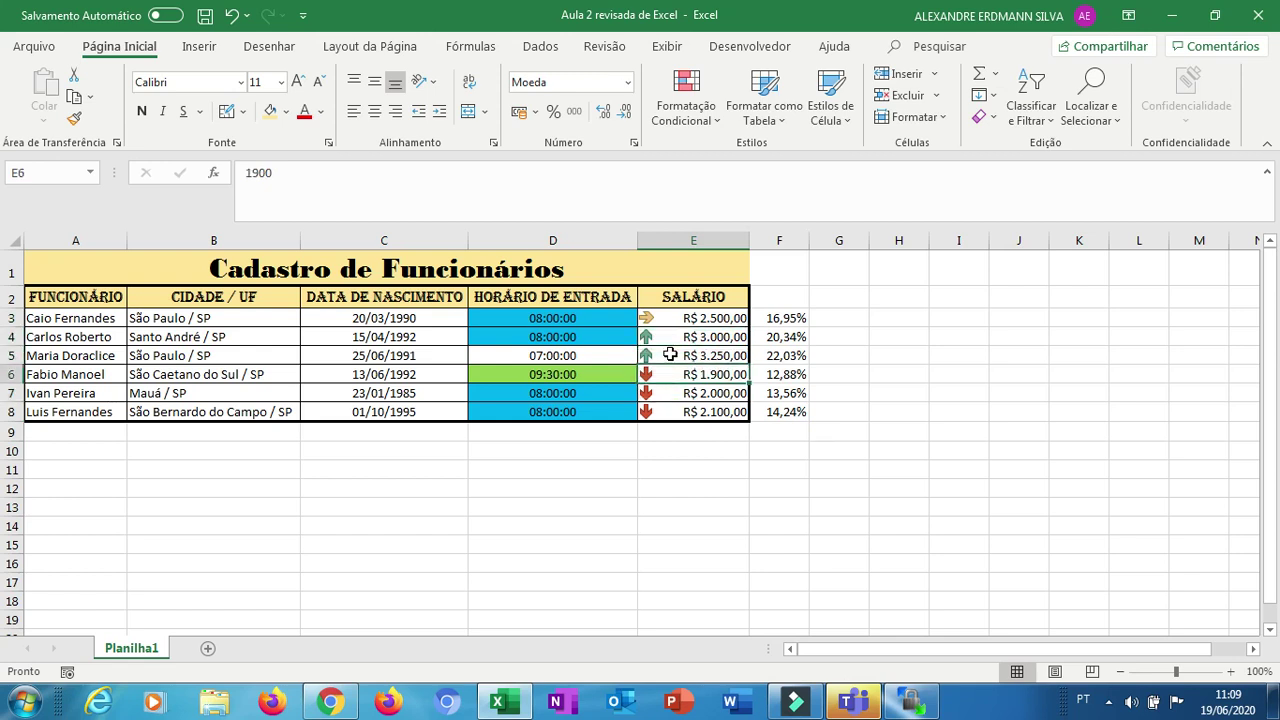
key("Up")
key("Up")
key("Up")
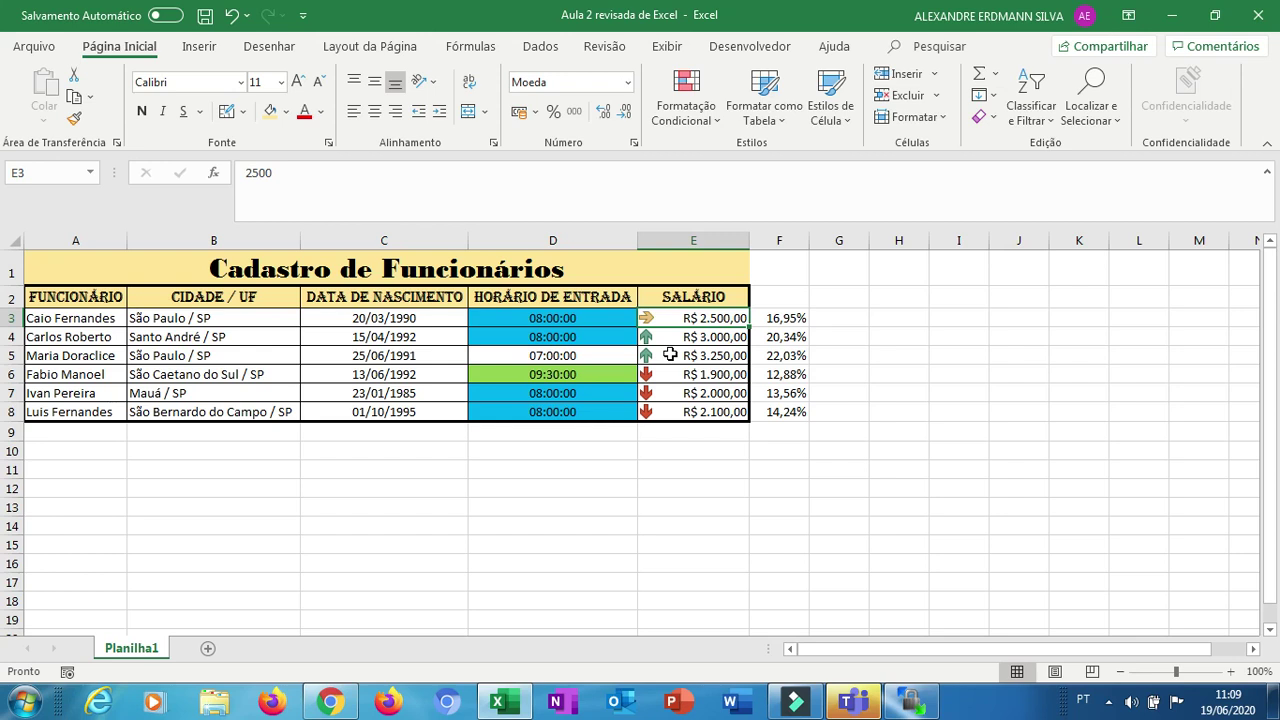
key("Right")
key("Right")
key("Left")
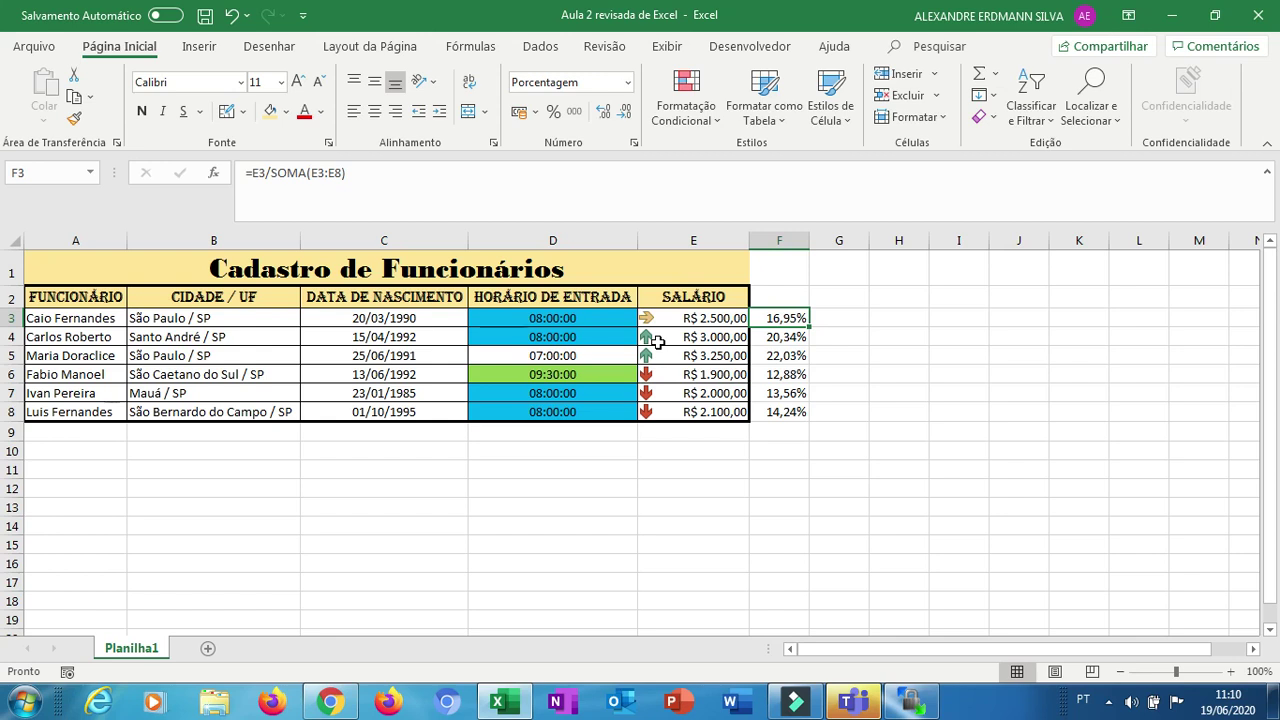
key("Left")
key("Left")
key("Left")
key("Left")
key("Left")
key("Up")
key("Right")
key("Right")
key("Right")
key("Right")
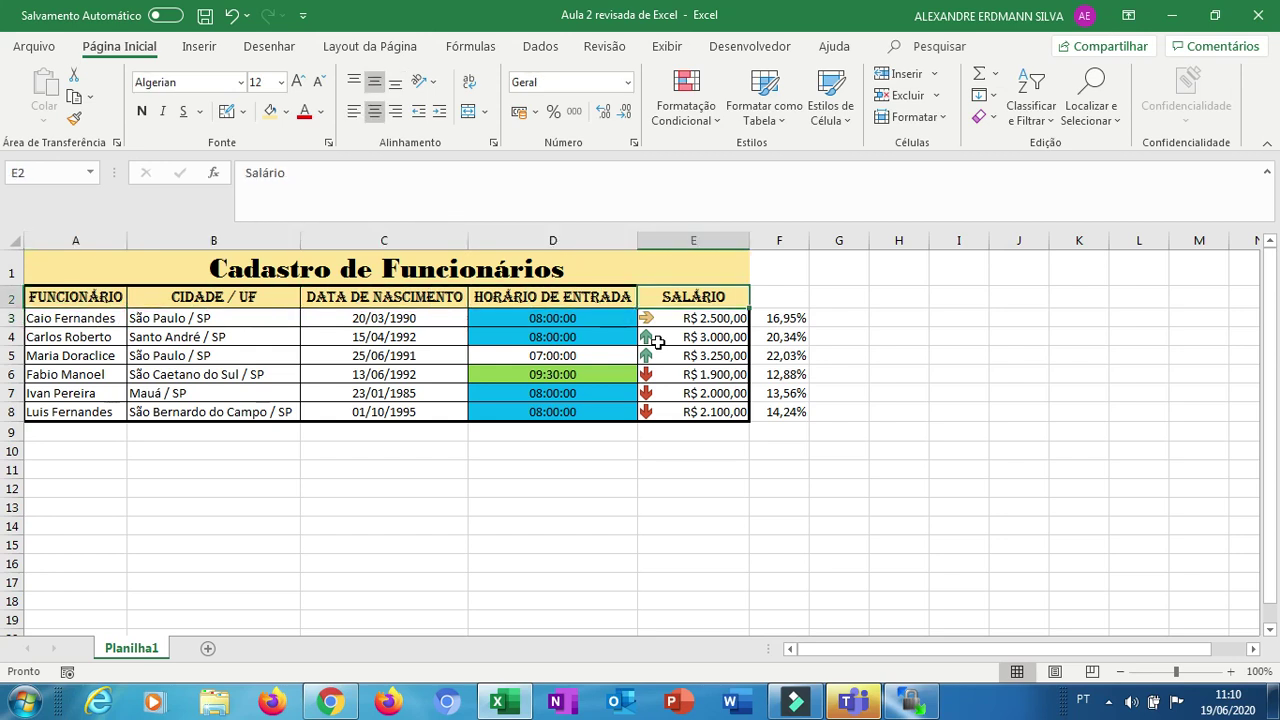
Clear the percentage shares from F3:F8 beside the salary column
key("Right")
key("shift+Down")
key("shift+Down")
key("shift+Down")
key("shift+Down")
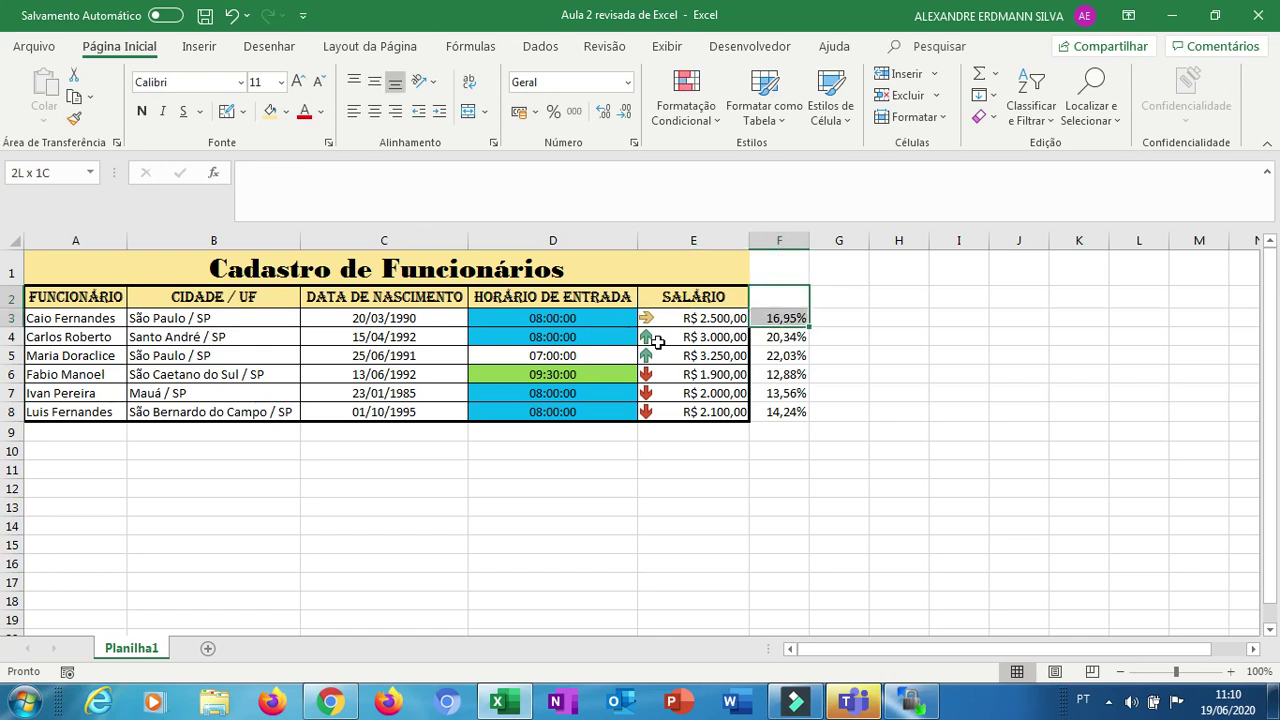
key("shift+Down")
key("shift+Down")
key("Delete")
Select the whole Cadastro de Funcionários table, A1:E8, and apply the Circuito theme
key("Left")
key("Left")
key("Left")
key("Left")
key("Left")
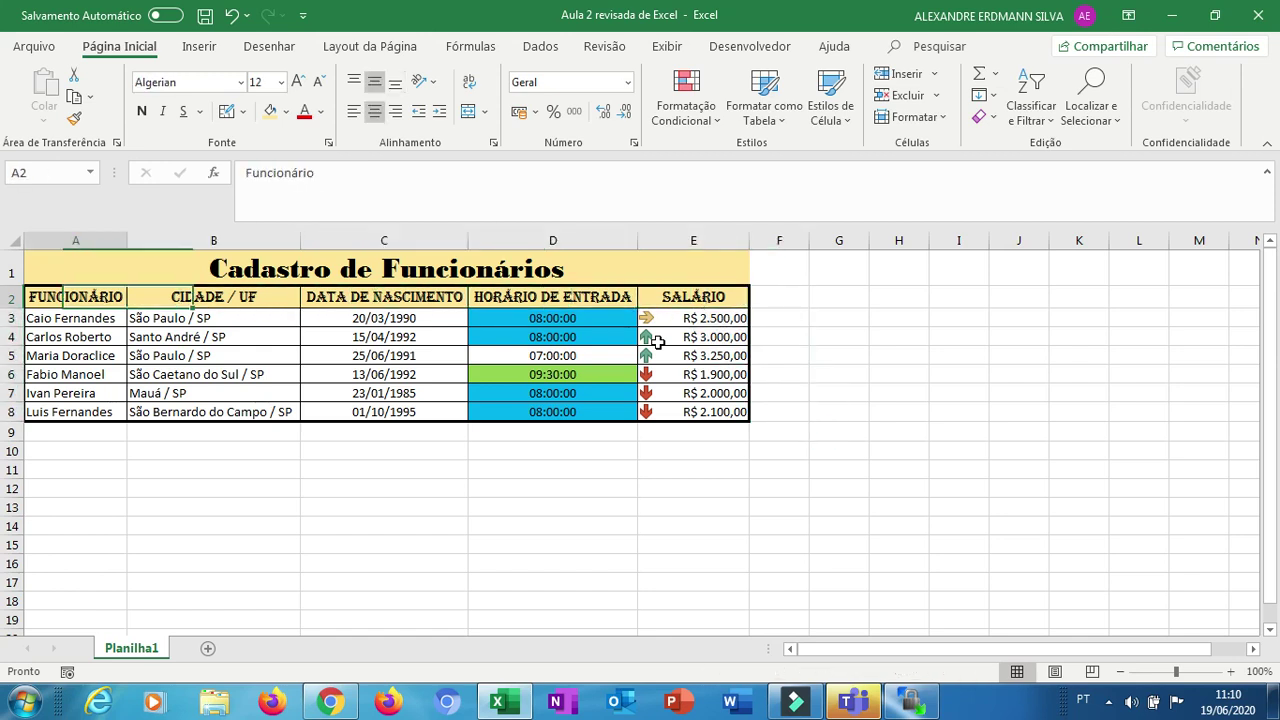
key("Up")
key("ctrl+a")
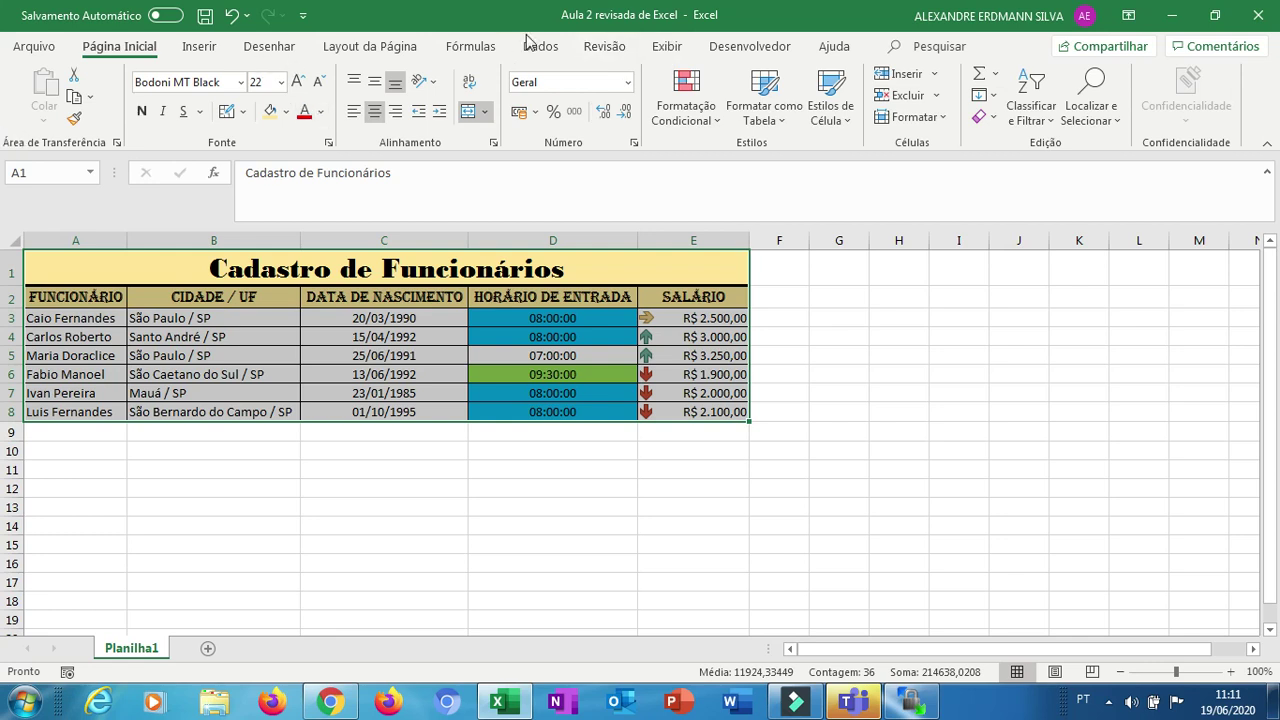
left_click(659, 48)
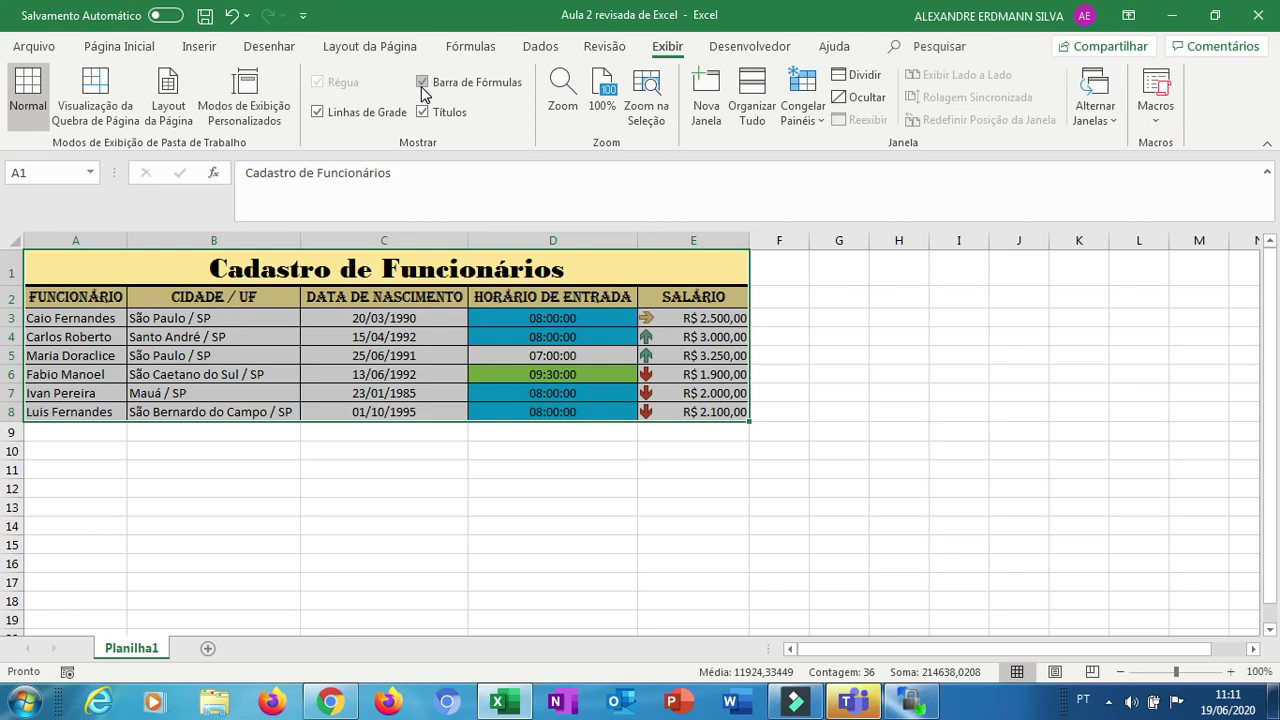
left_click(130, 47)
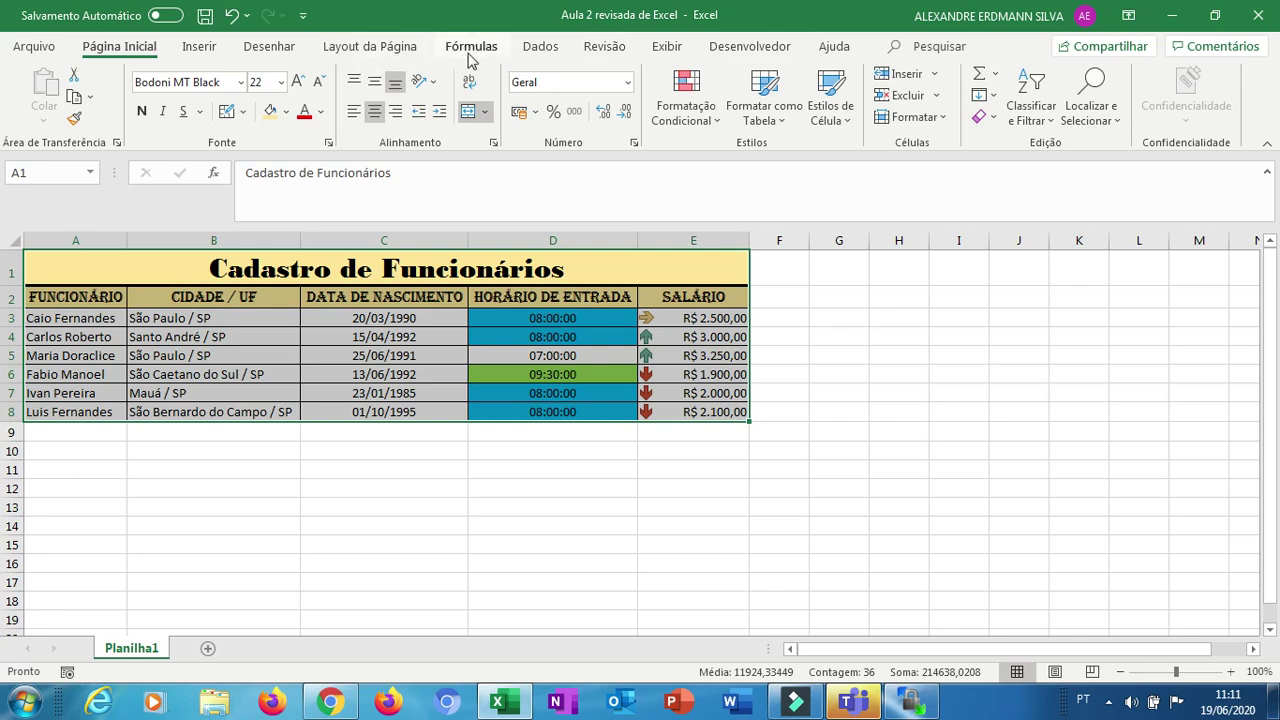
left_click(618, 50)
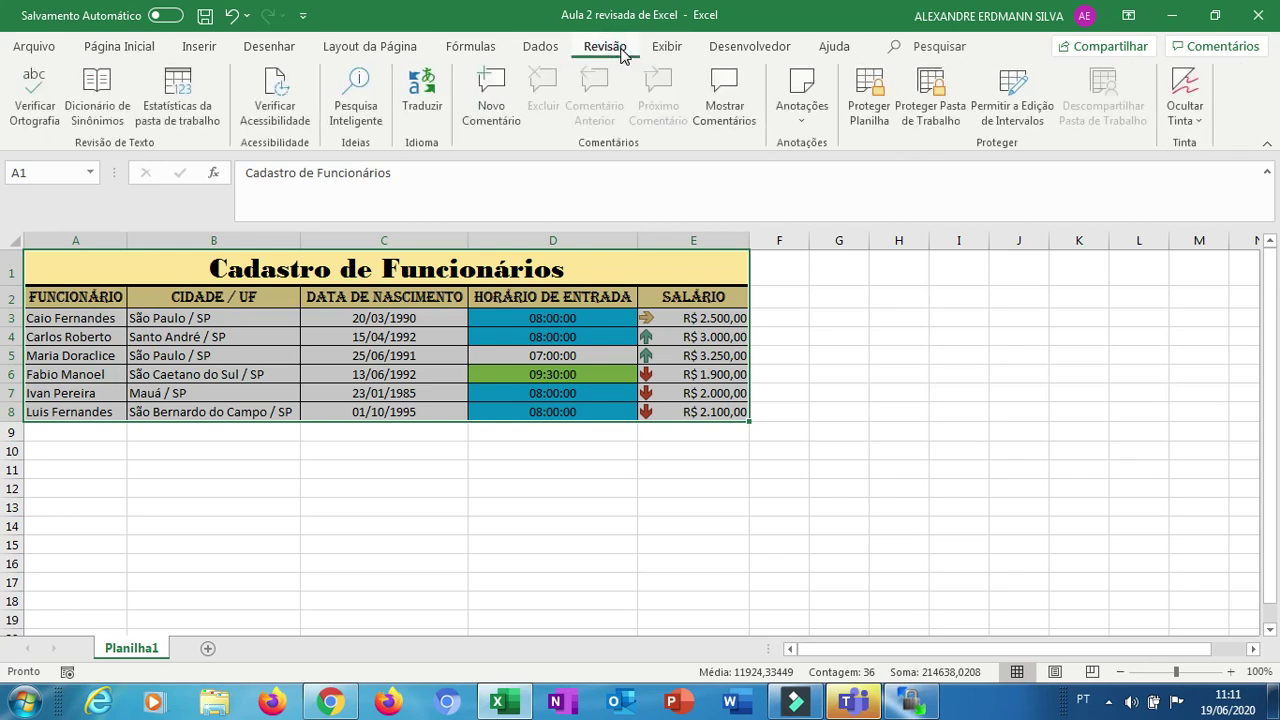
left_click(197, 48)
left_click(455, 52)
left_click(371, 44)
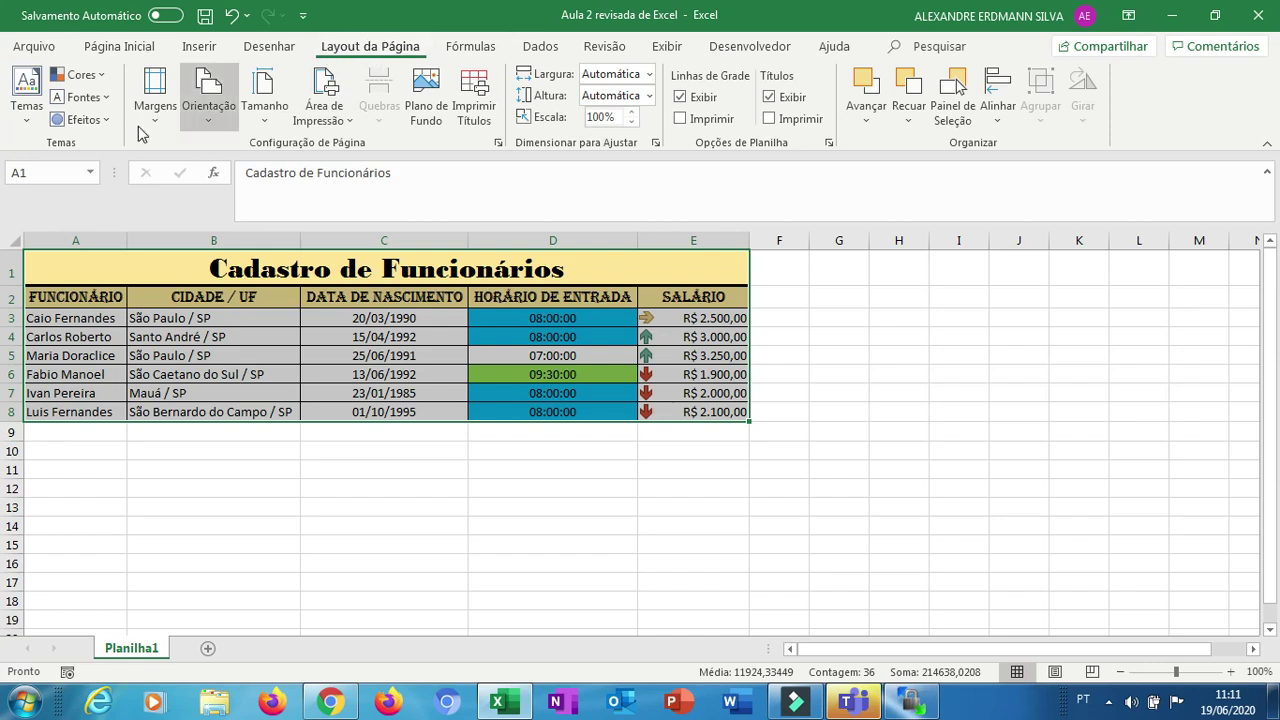
left_click(31, 121)
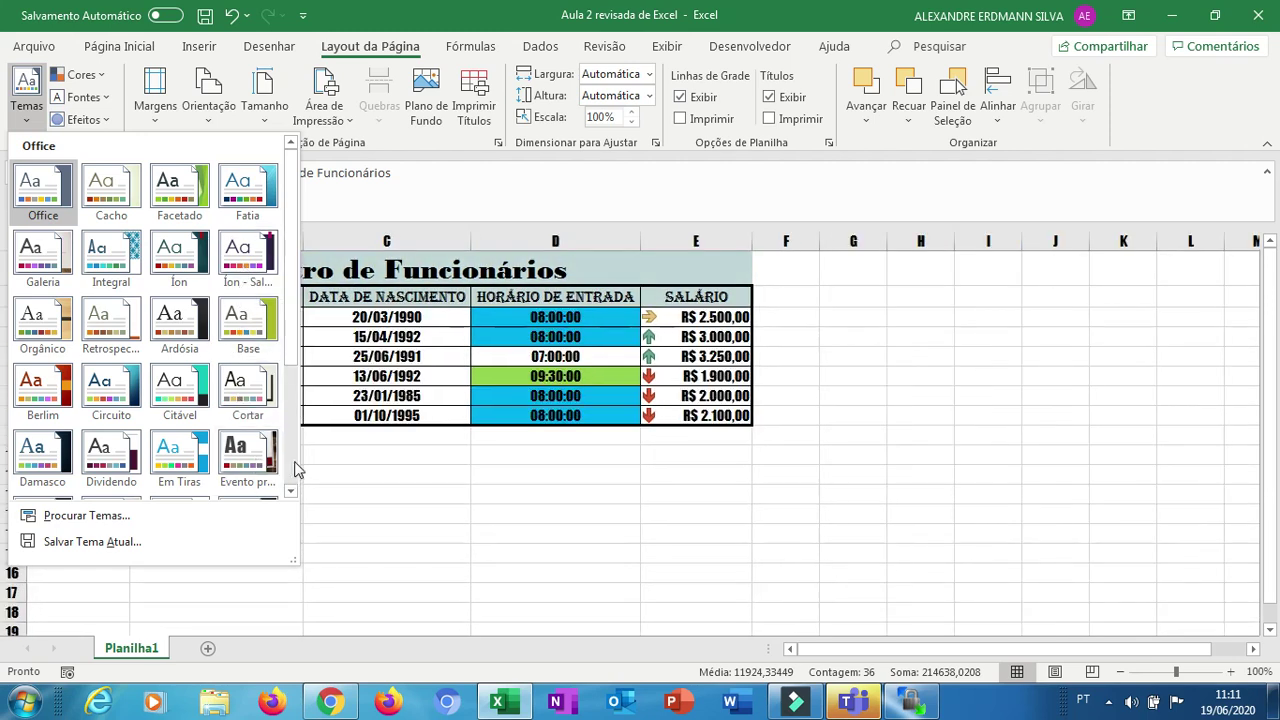
scroll(290, 462, "down", 3)
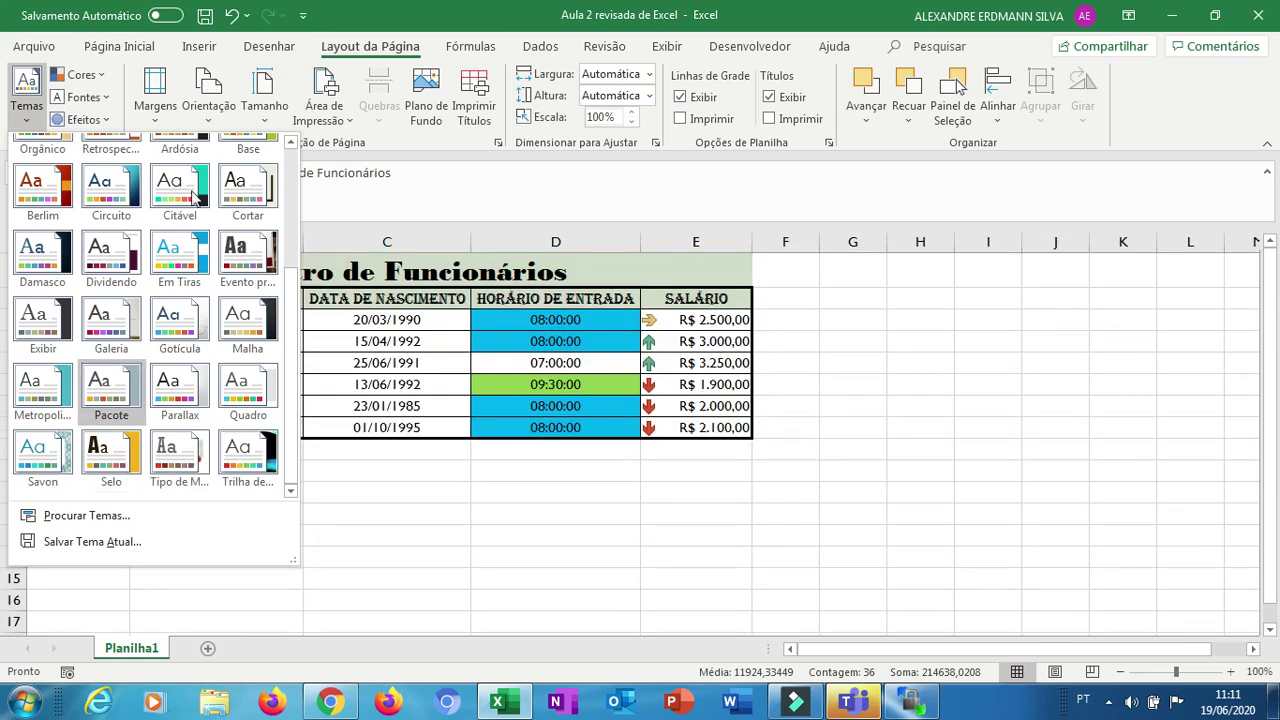
left_click(110, 195)
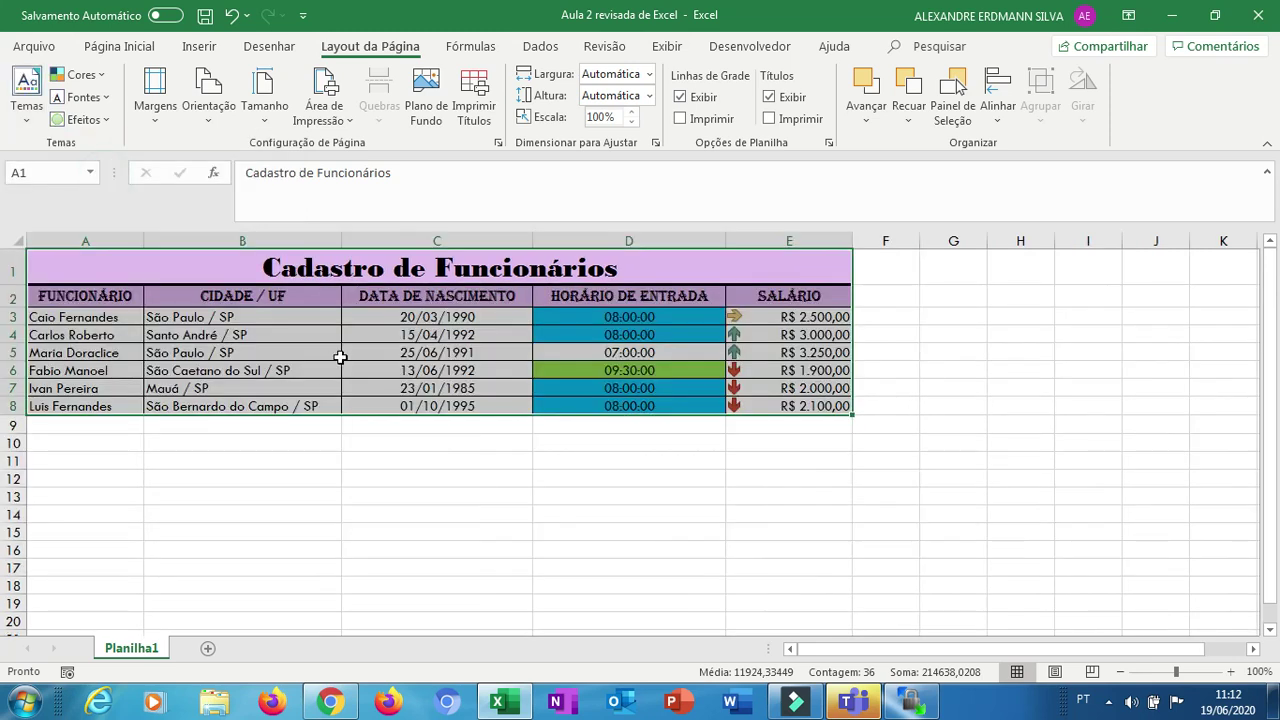
Change the theme colours to Laranja Amarelo and select the table title
left_click(106, 76)
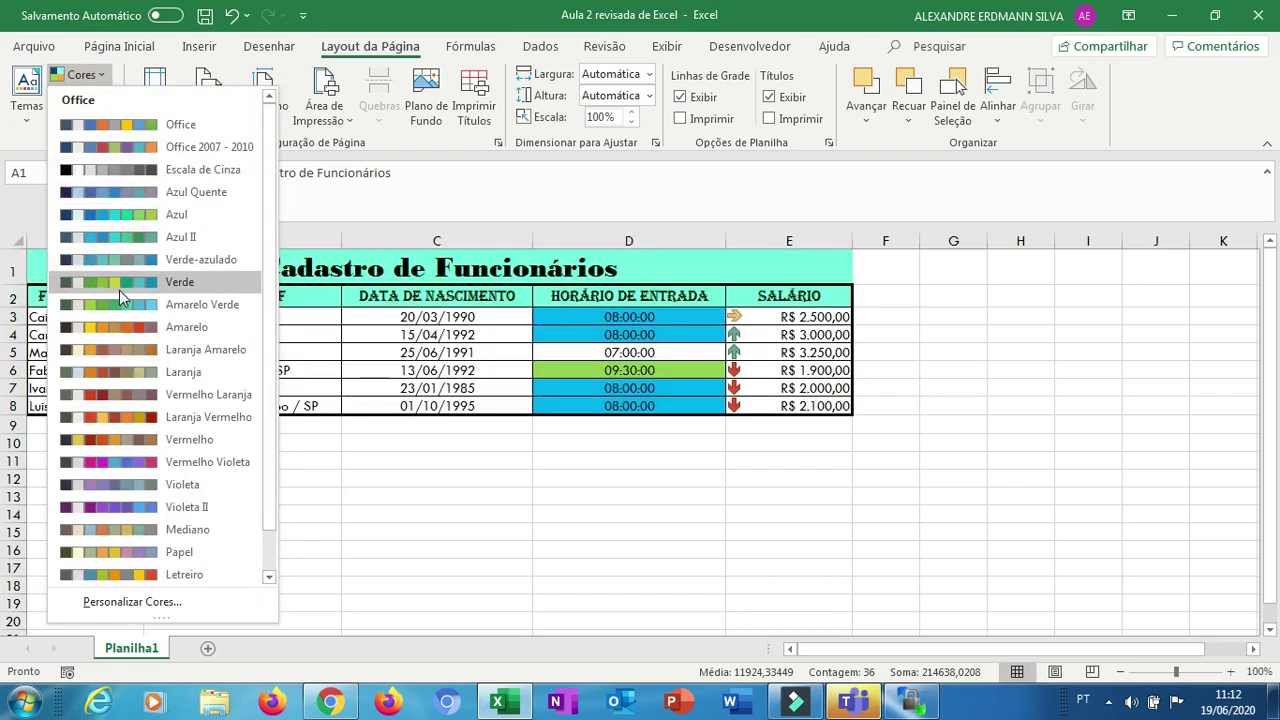
left_click(119, 349)
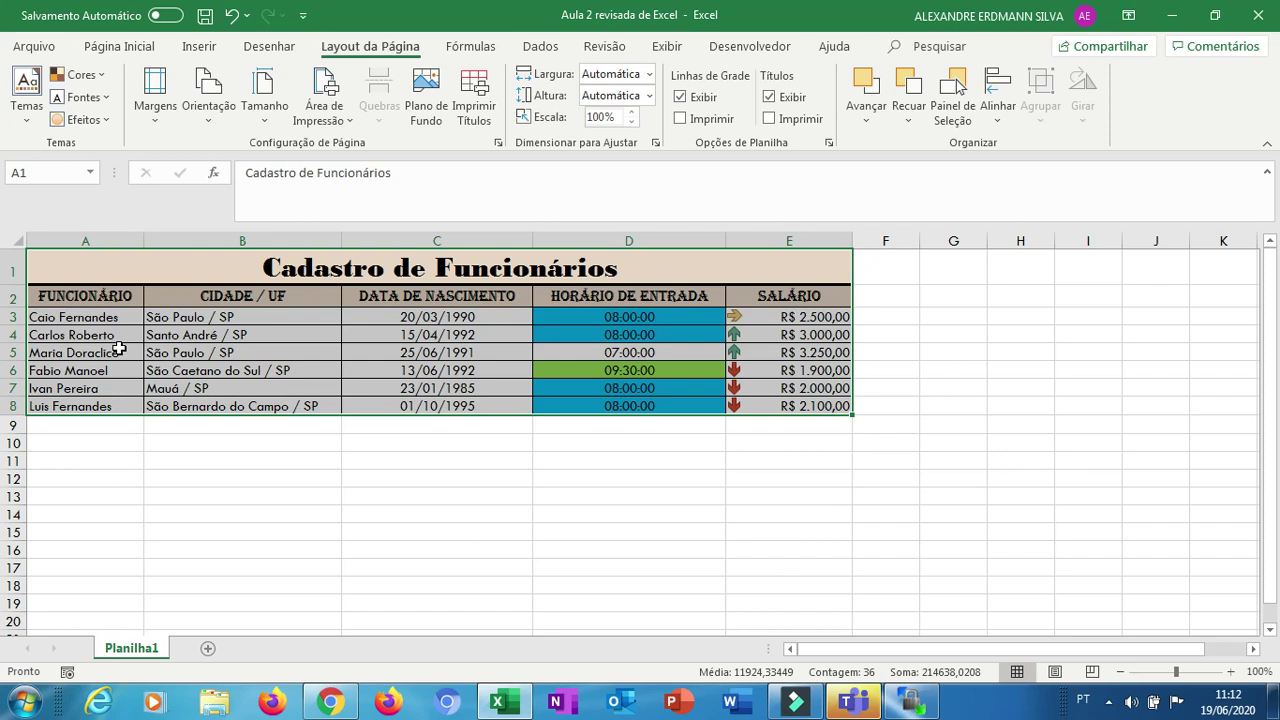
left_click(424, 263)
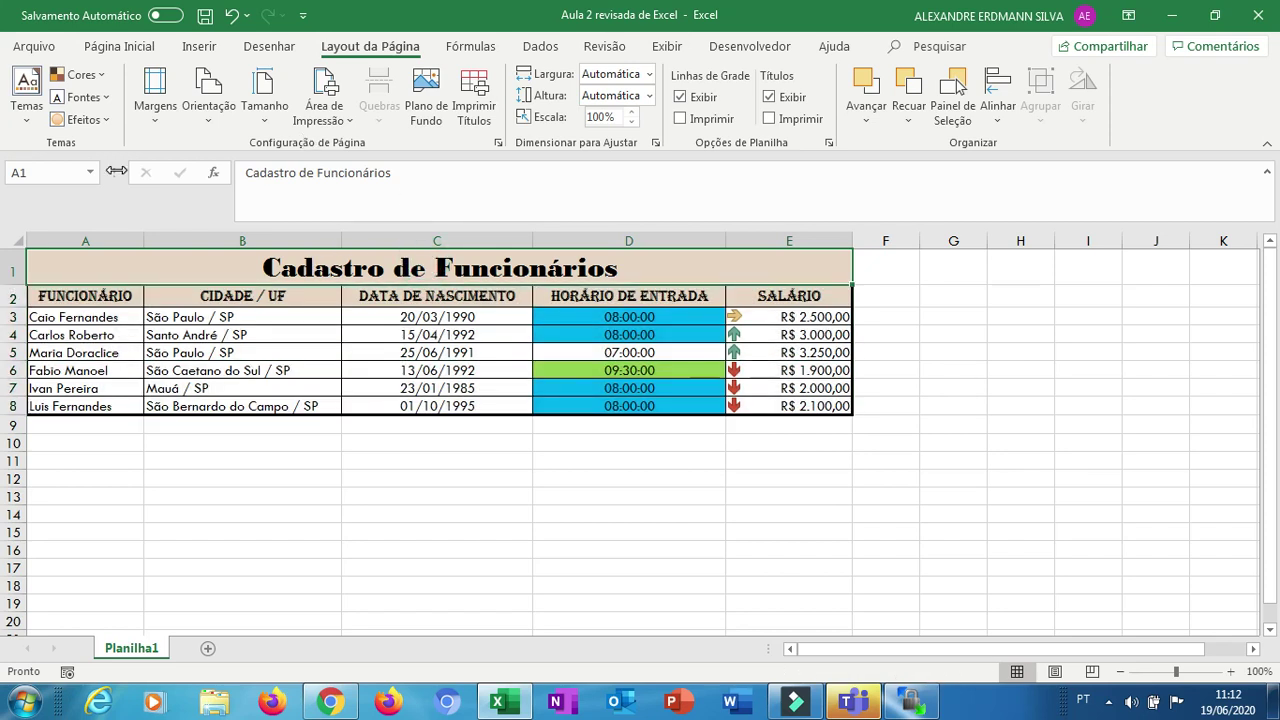
Fill the title cell Cadastro de Funcionários with standard yellow and make its text white
left_click(40, 46)
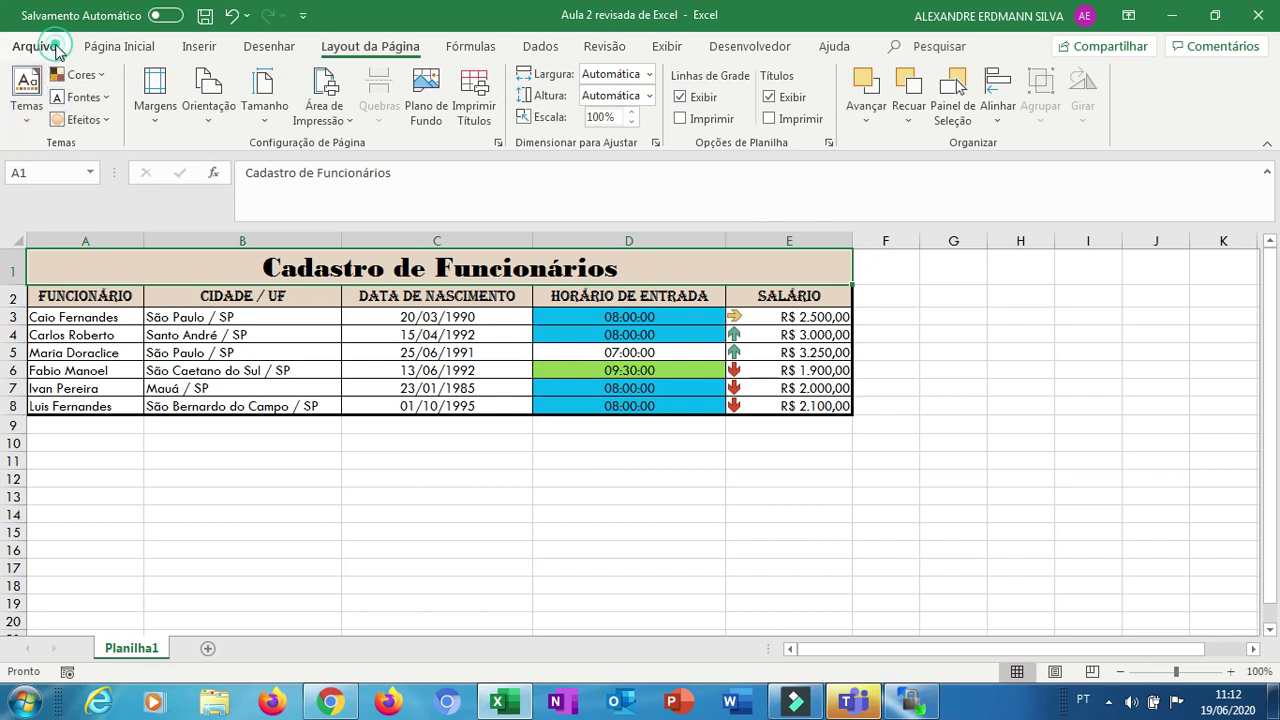
left_click(30, 55)
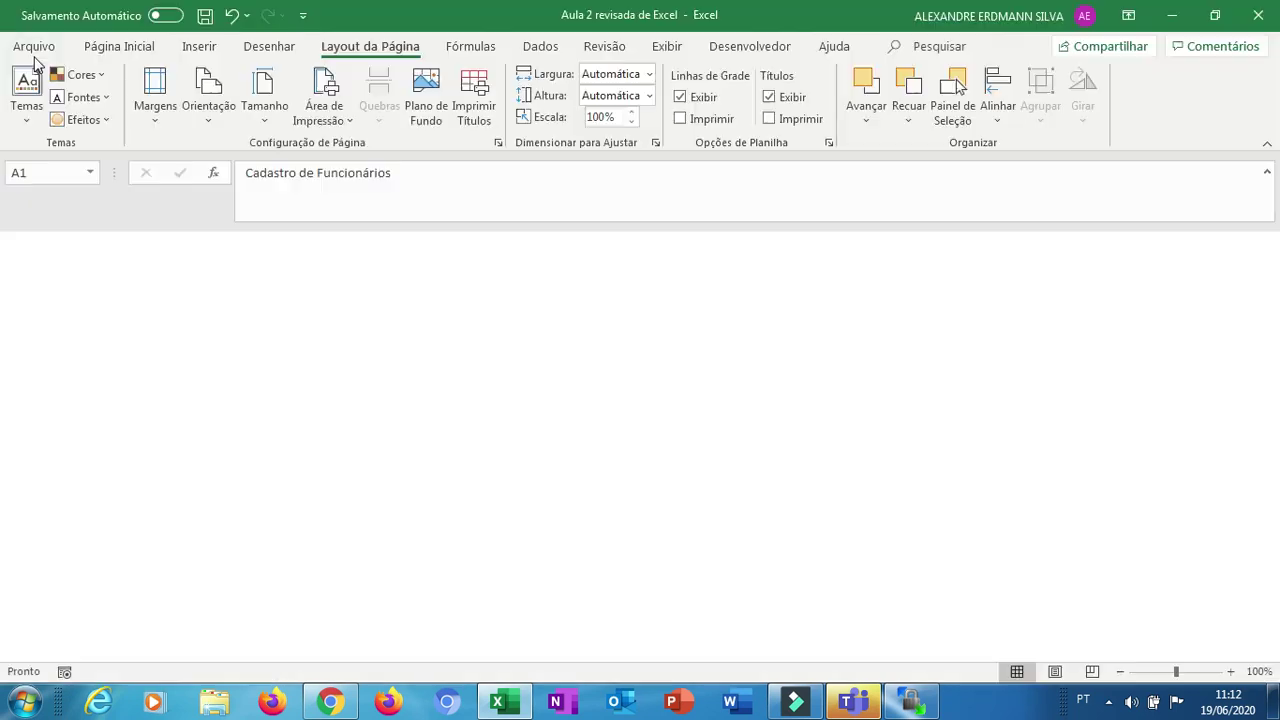
left_click(128, 46)
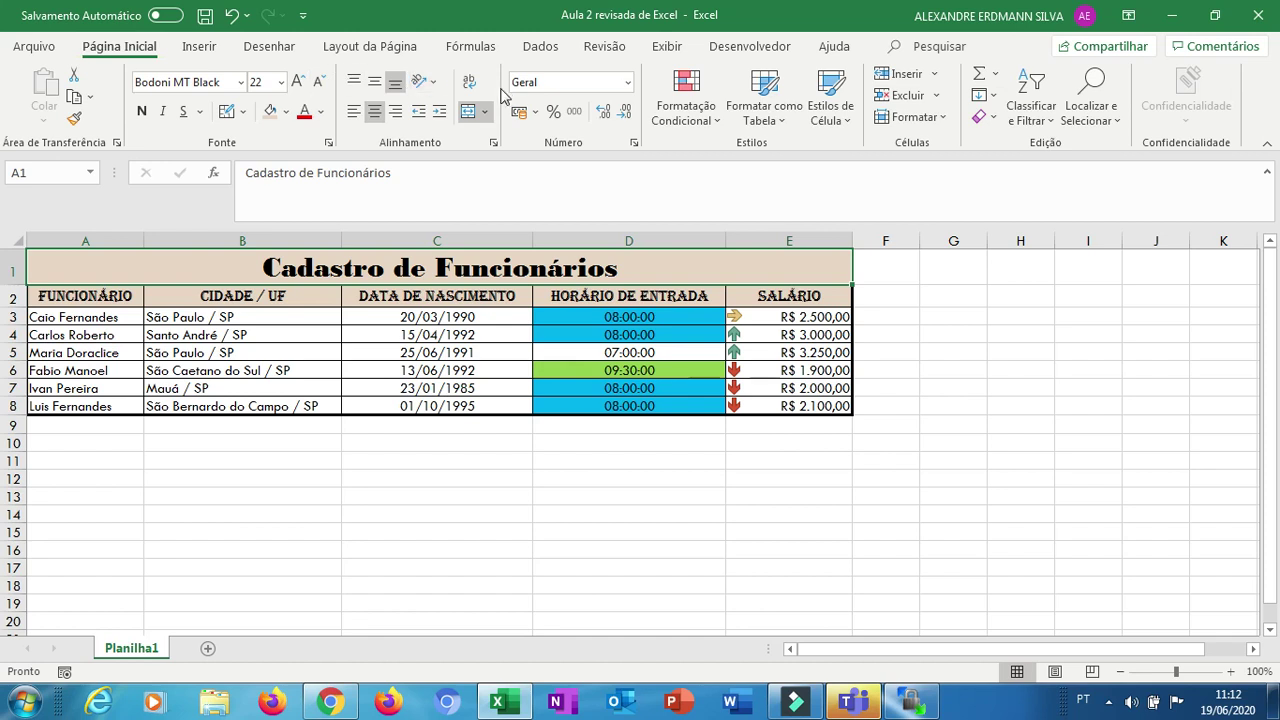
left_click(286, 111)
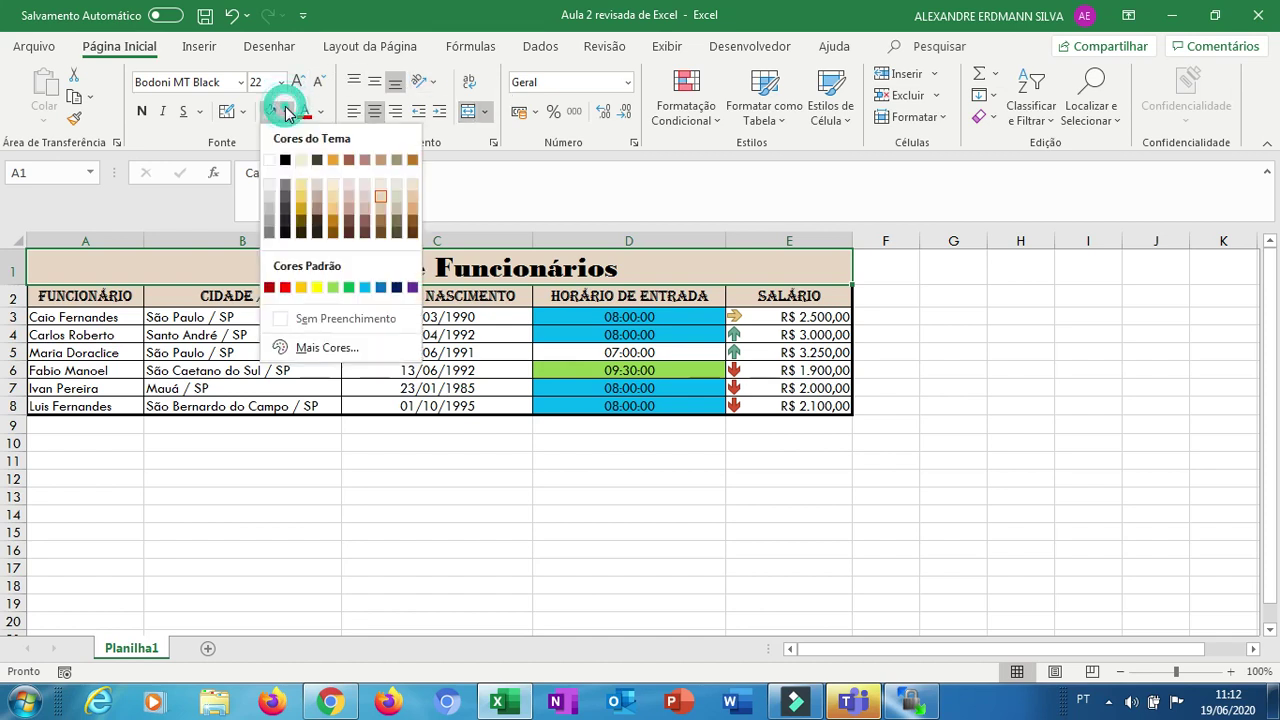
left_click(317, 287)
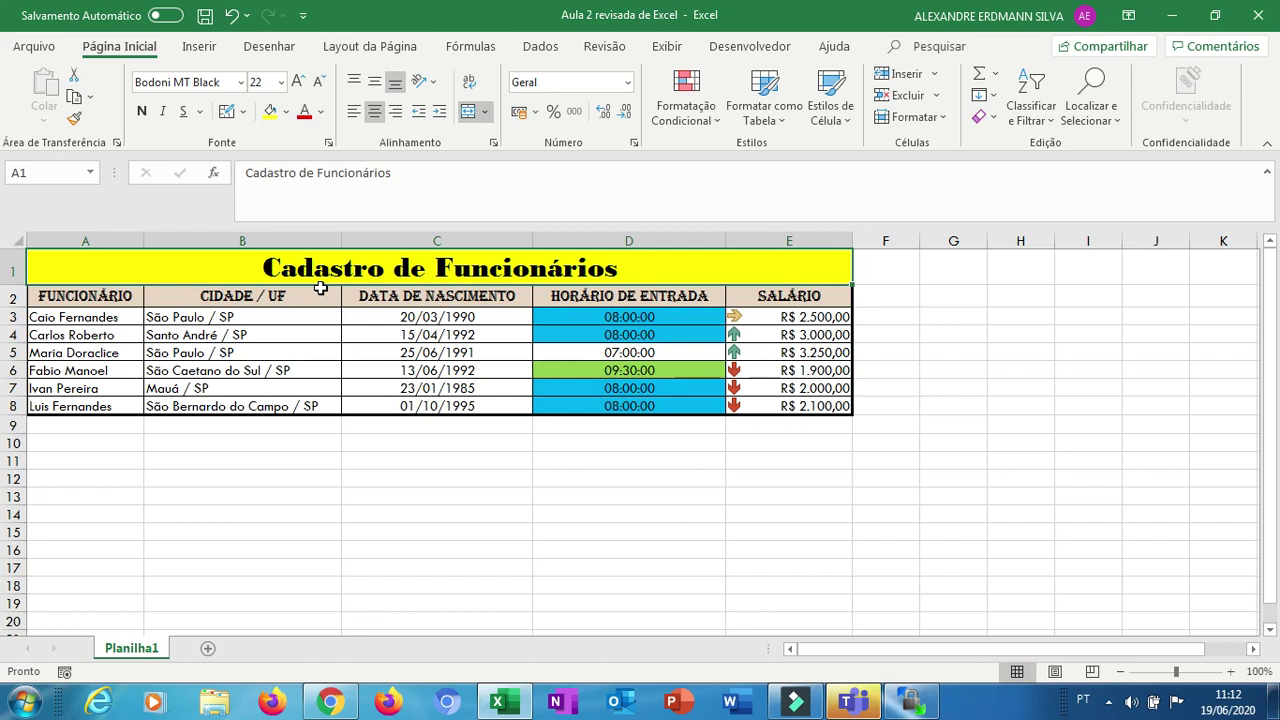
left_click(320, 112)
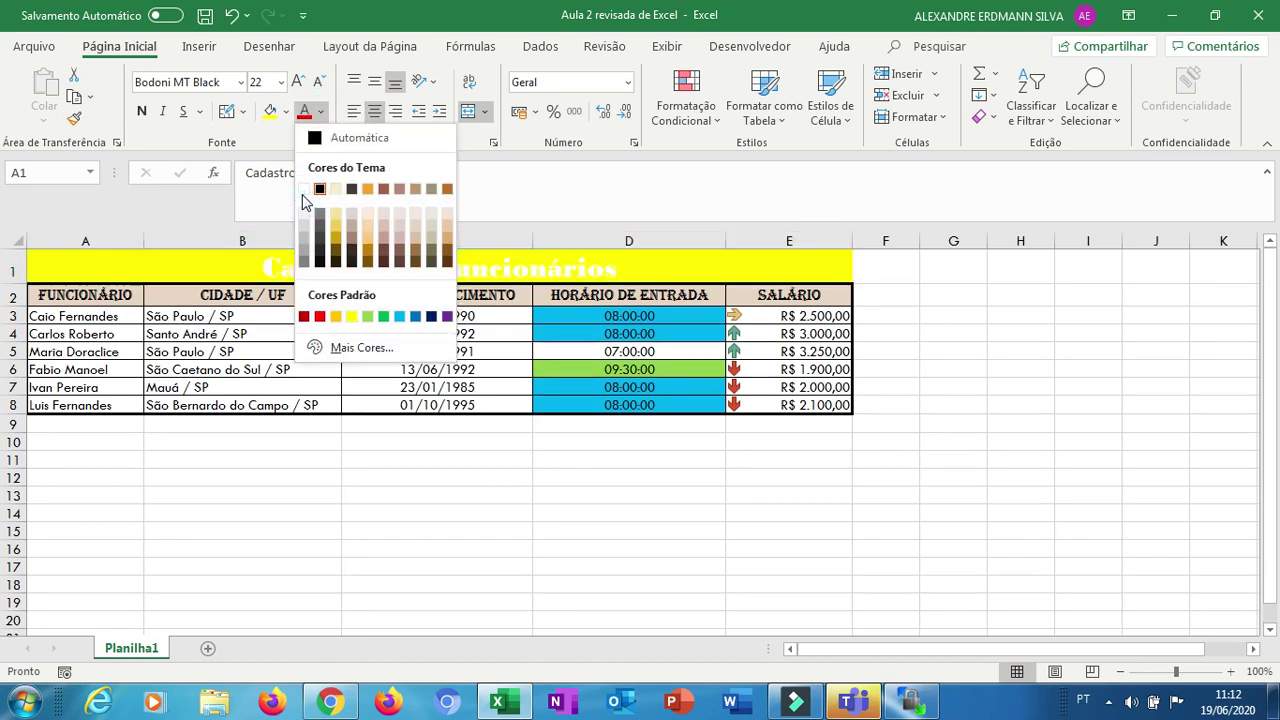
left_click(304, 190)
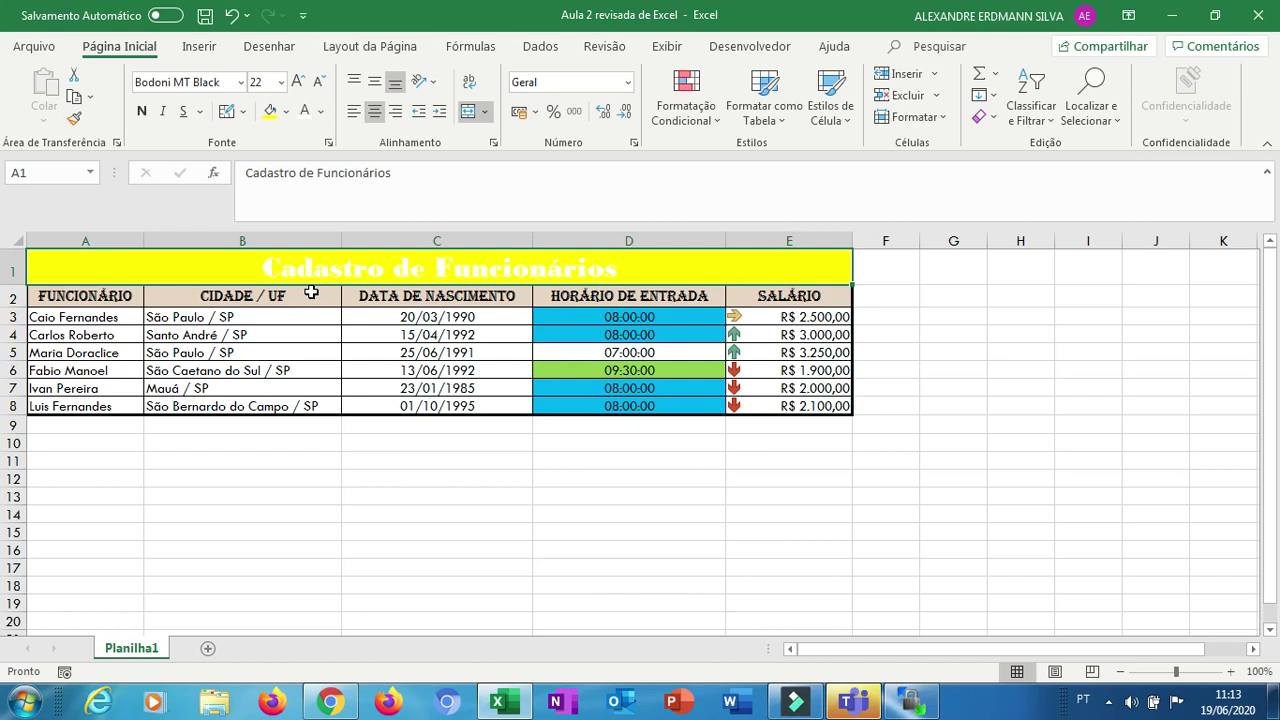
Set the title's font colour to Automática and switch the theme colours to Office
left_click(320, 111)
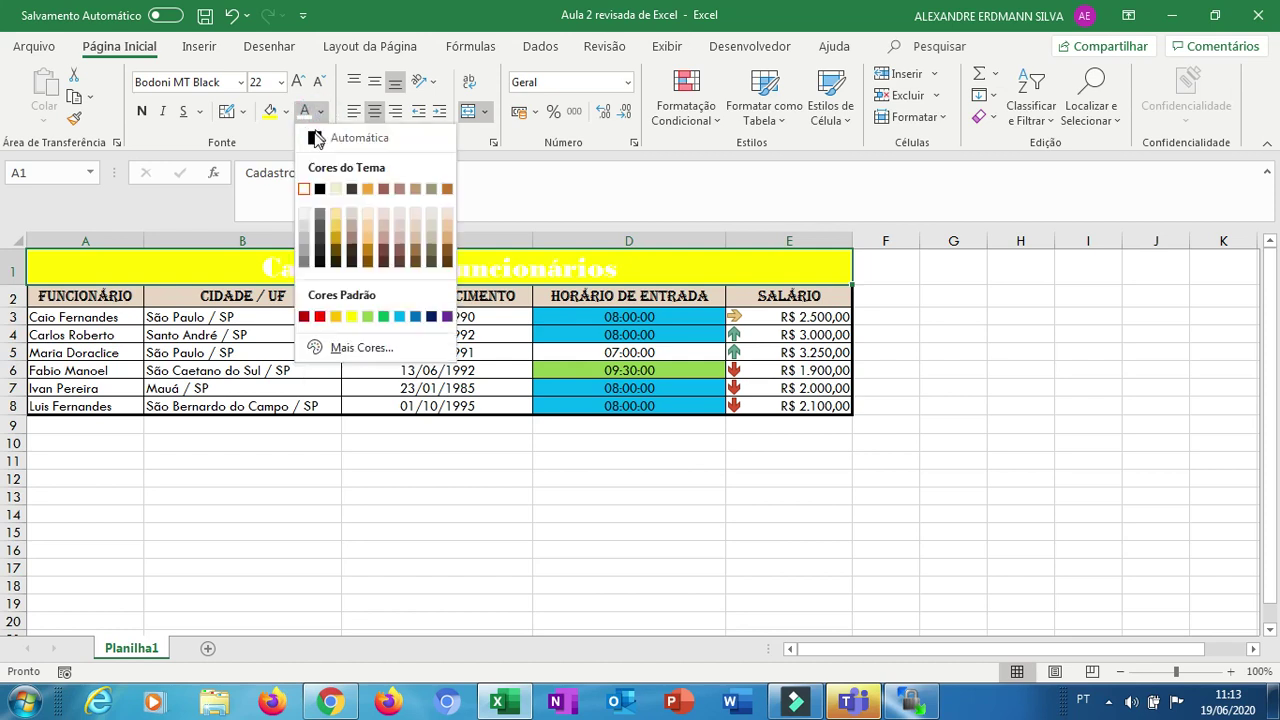
left_click(329, 140)
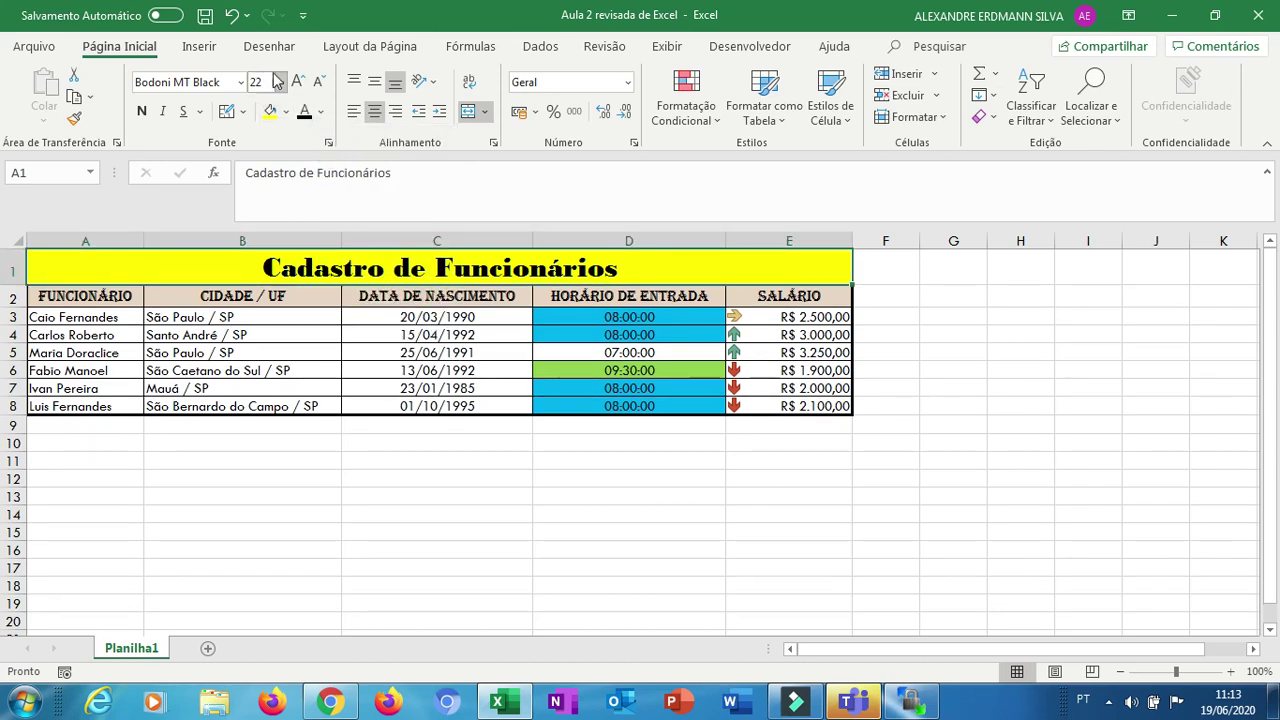
left_click(406, 50)
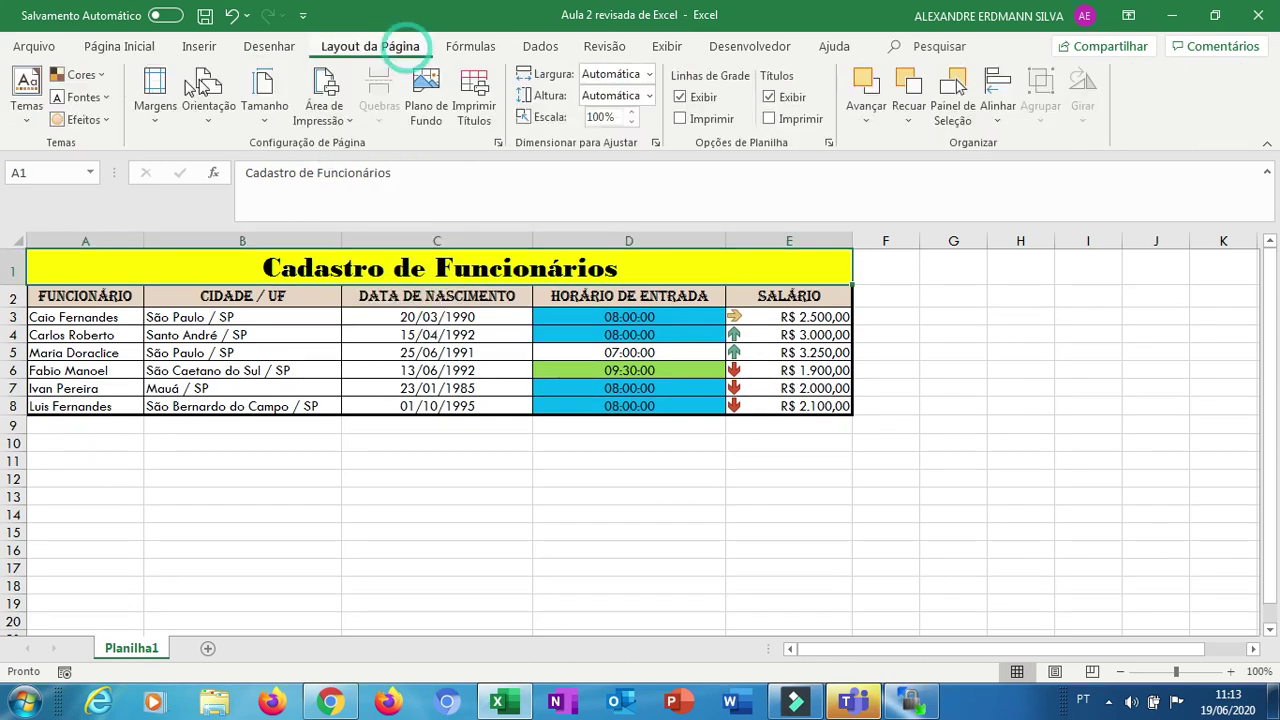
left_click(86, 74)
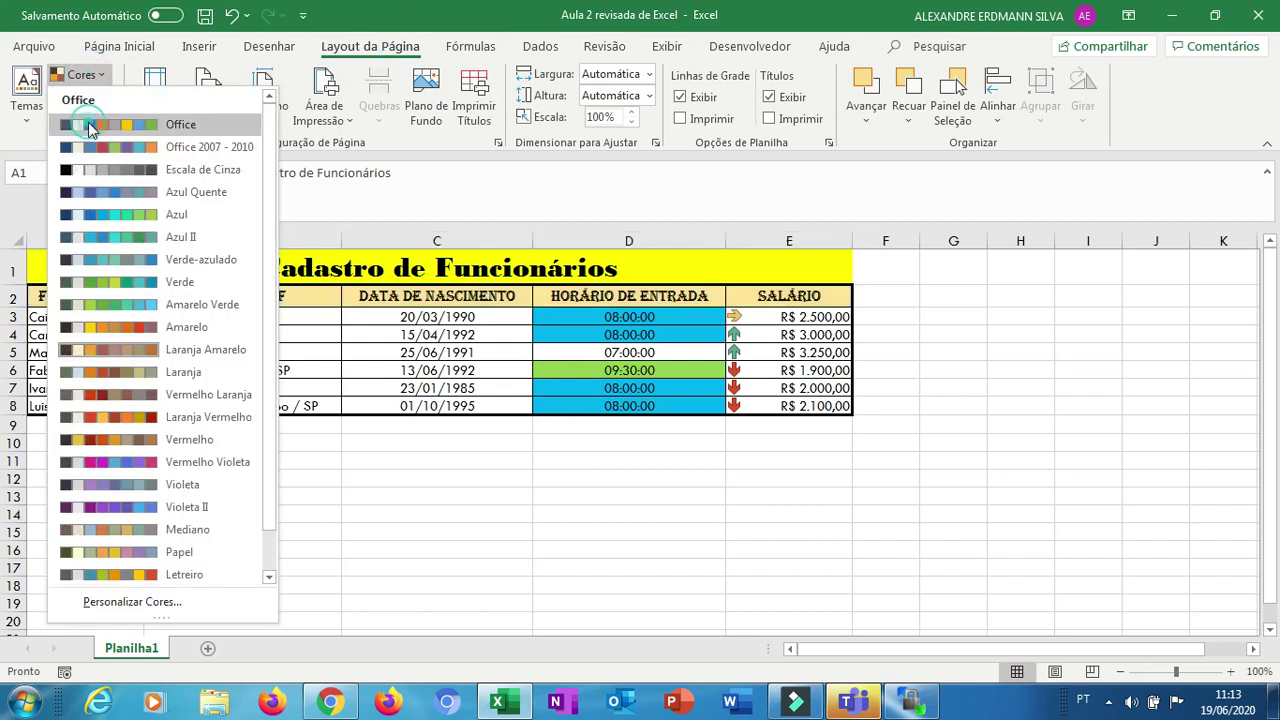
left_click(90, 122)
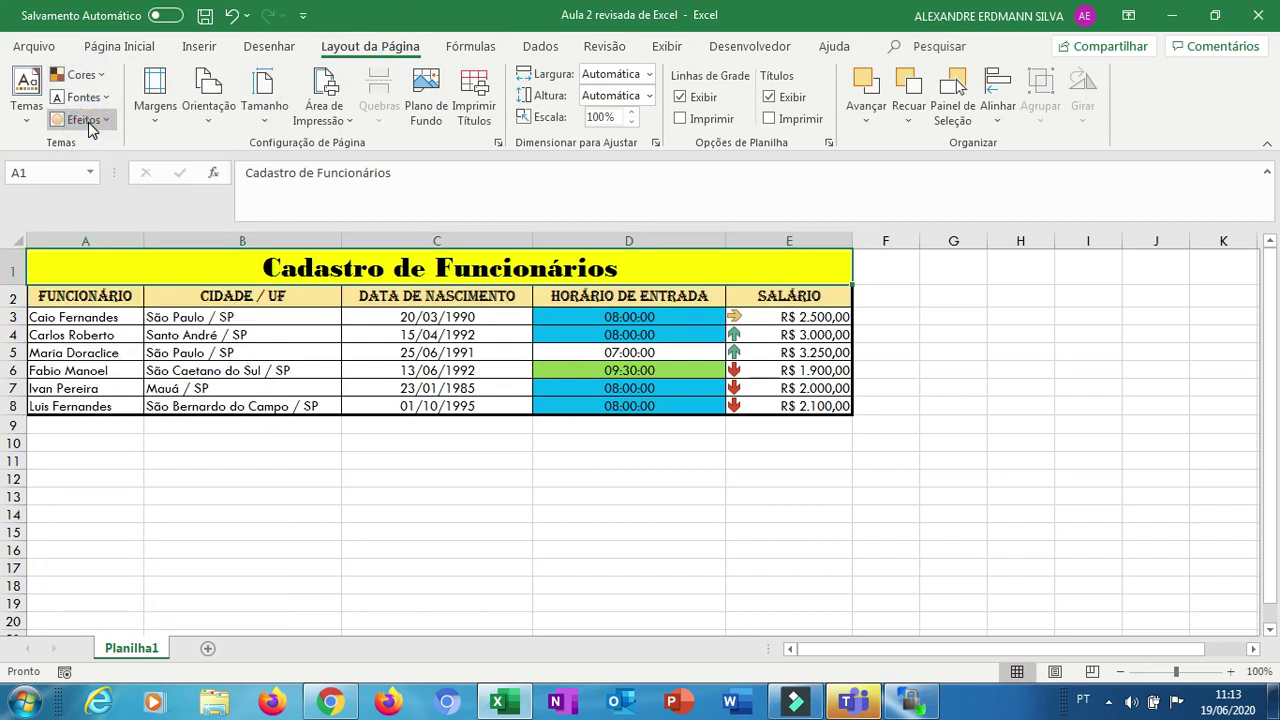
Select the table A1:E8 and switch the theme colours to Azul
key("shift+Down")
key("shift+Down")
key("shift+Down")
key("shift+Down")
key("shift+Down")
key("shift+Down")
key("shift+Down")
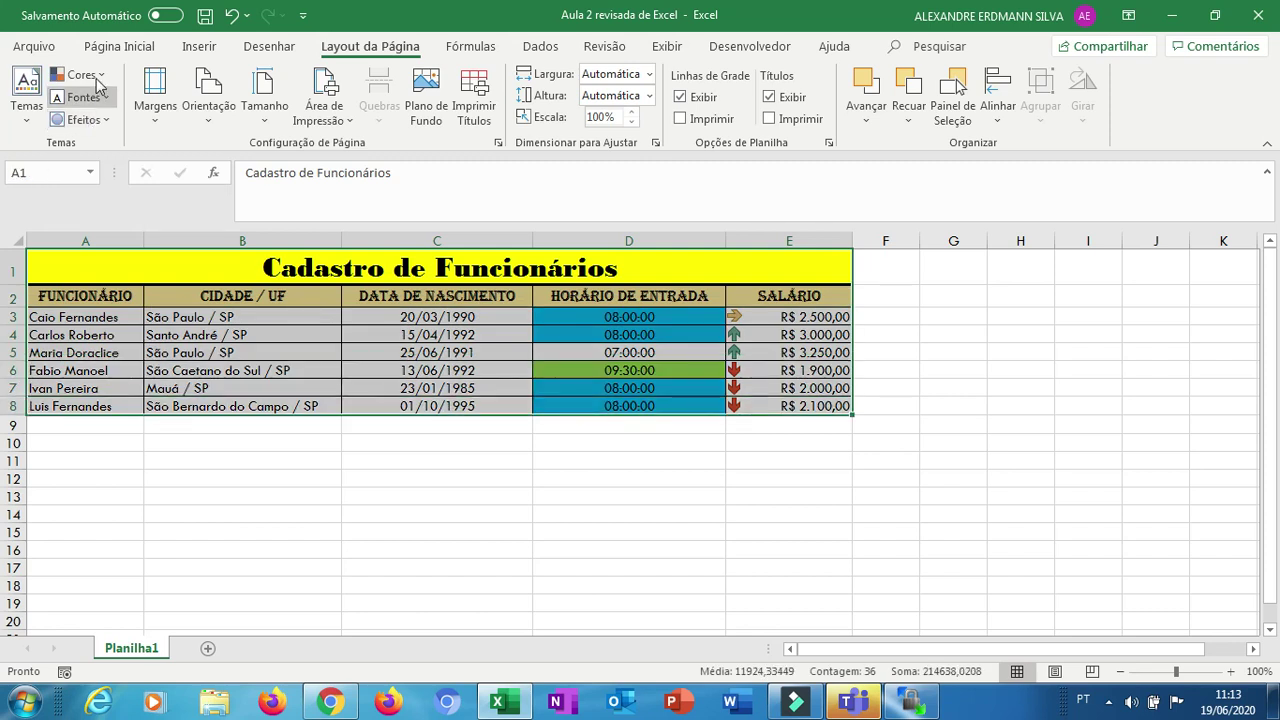
left_click(84, 74)
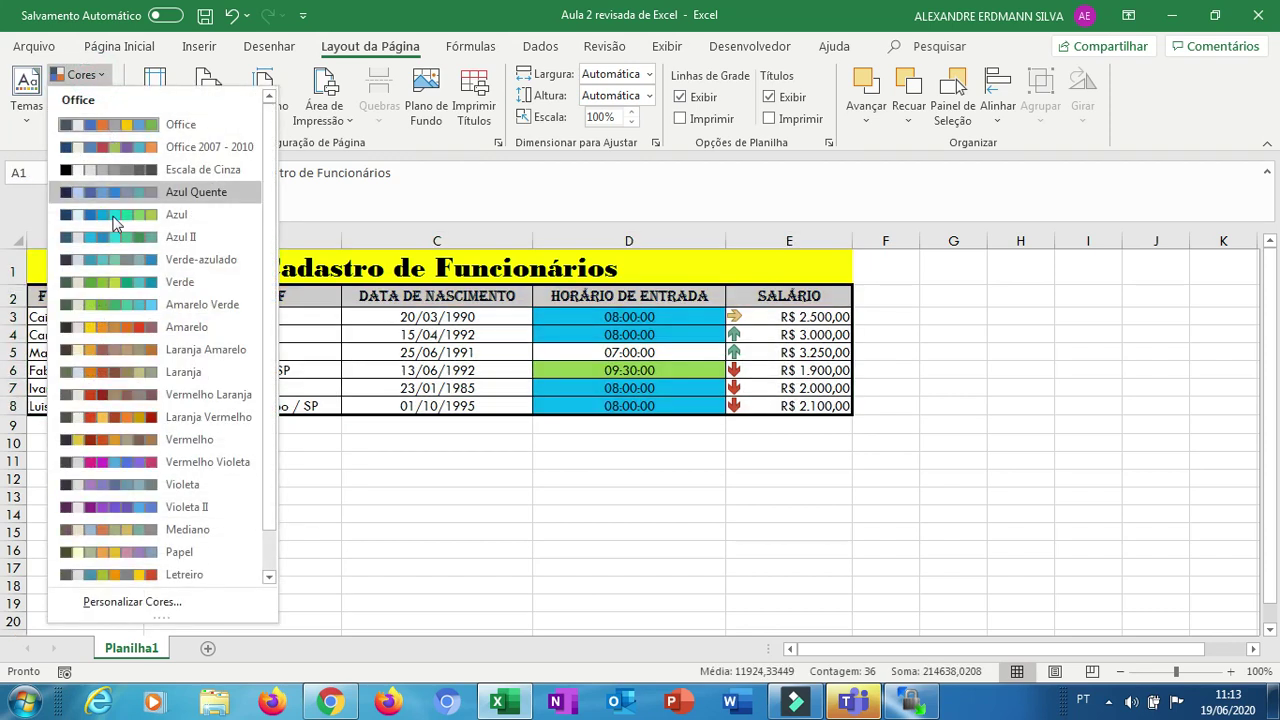
left_click(114, 222)
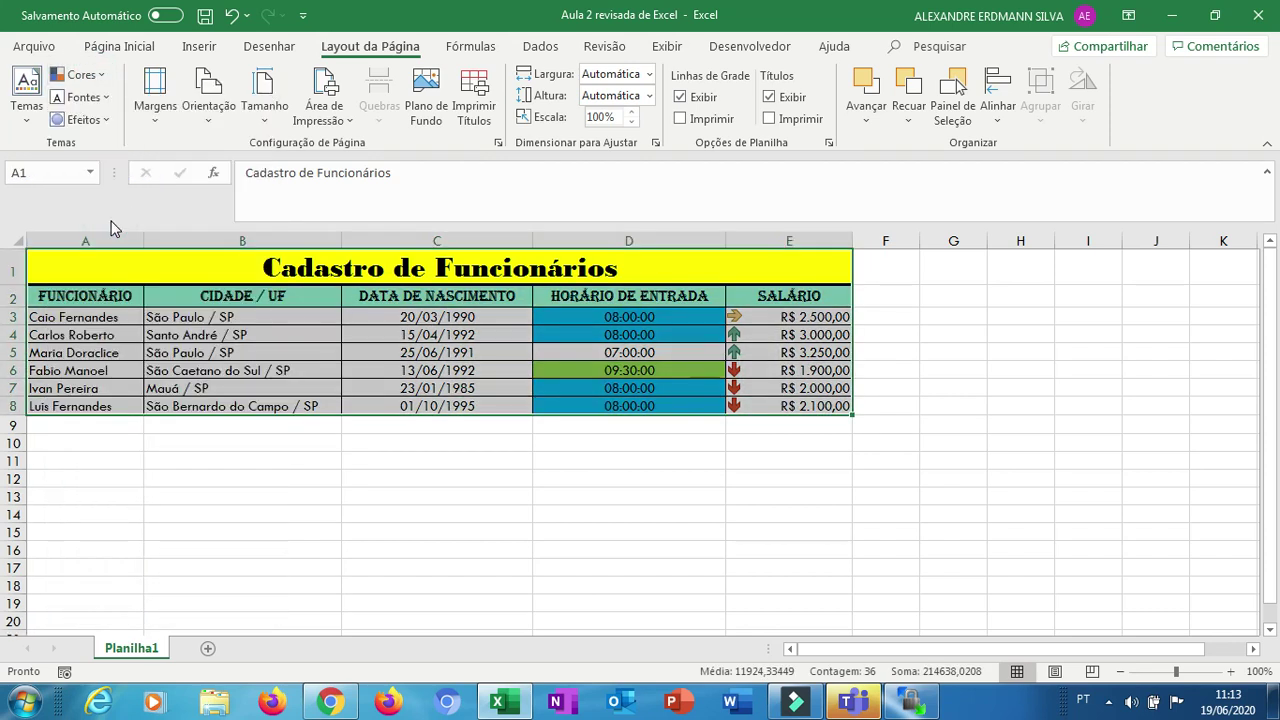
left_click(187, 288)
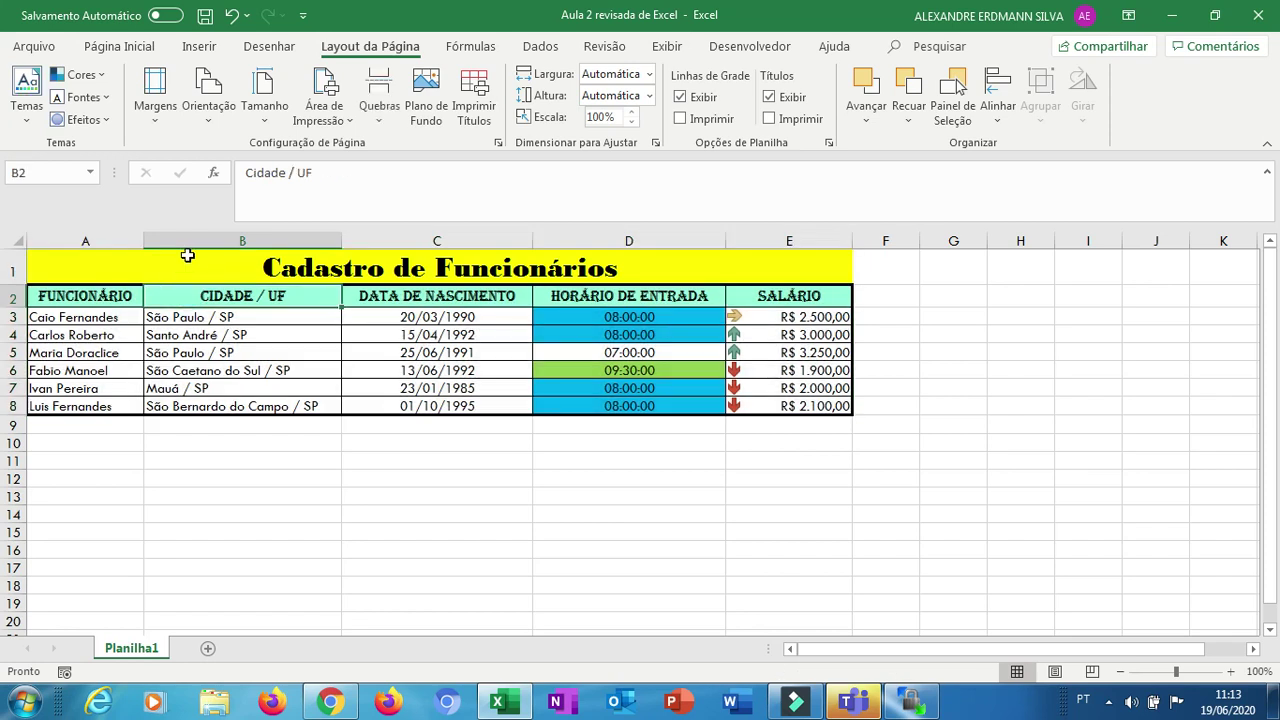
Try the Facetado theme, and undo the latest theme, colour and font changes back to the white title text
left_click(187, 256)
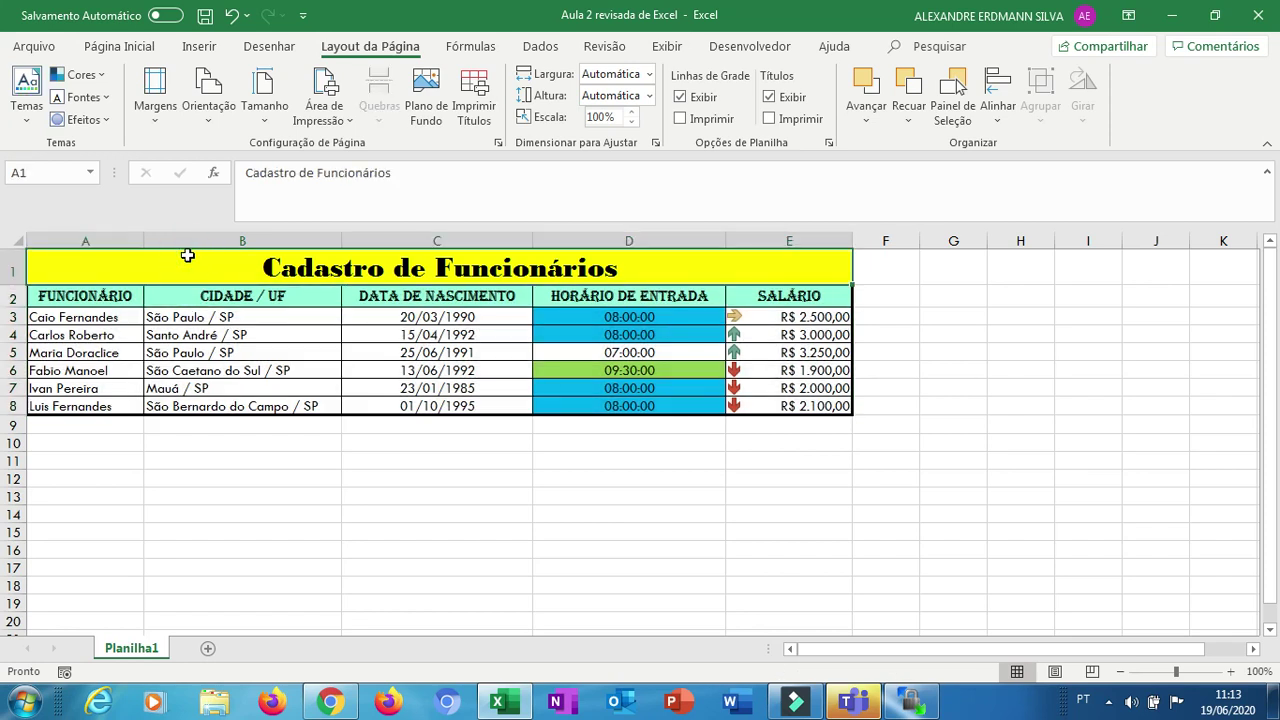
left_click(27, 88)
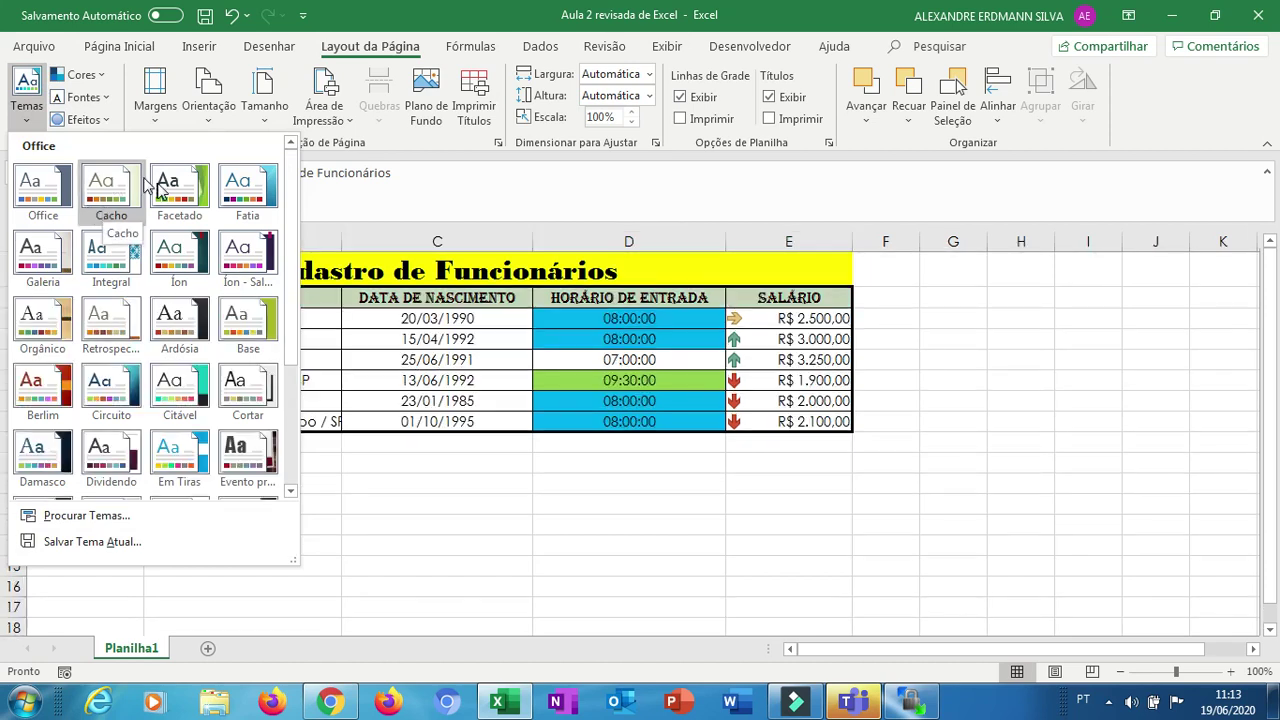
left_click(170, 188)
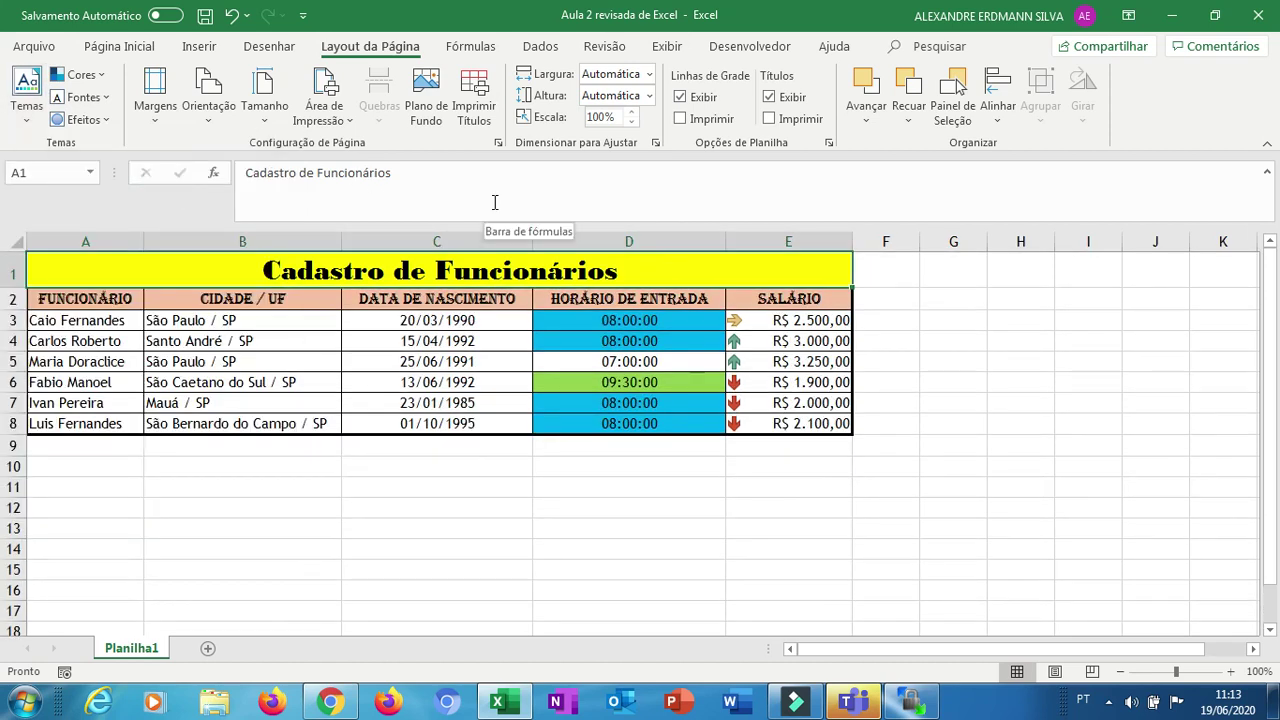
key("ctrl+z")
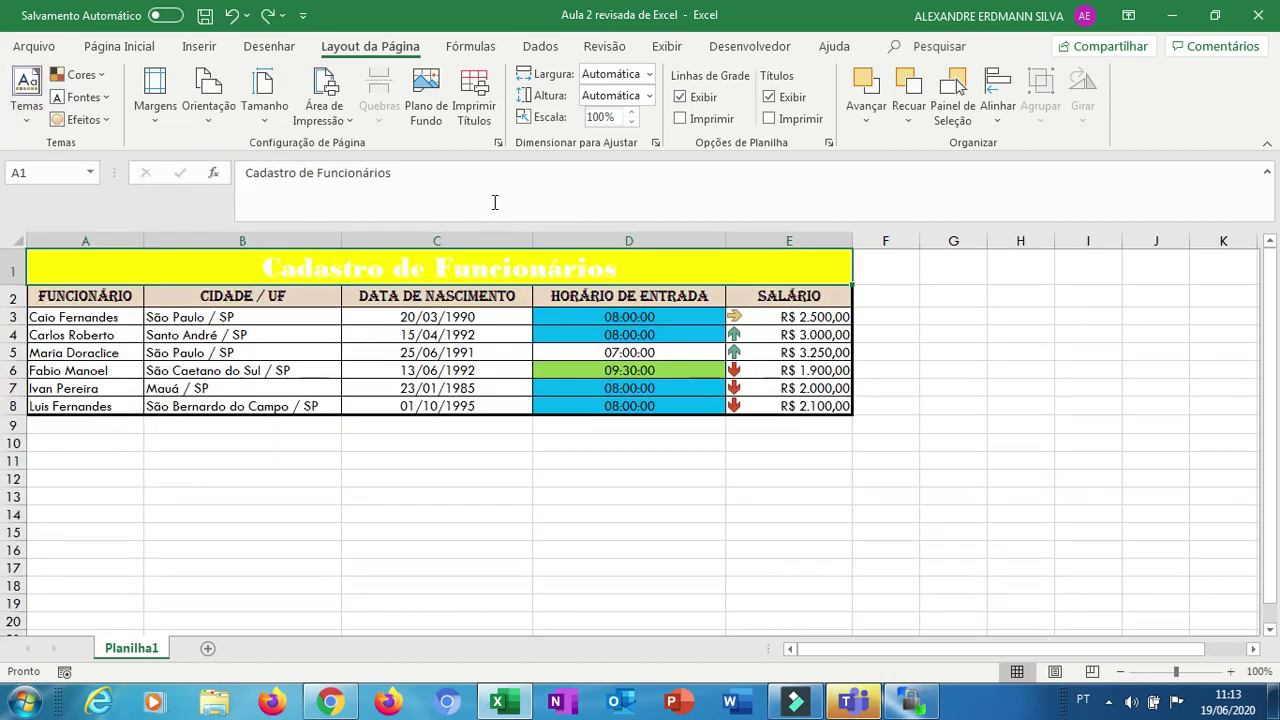